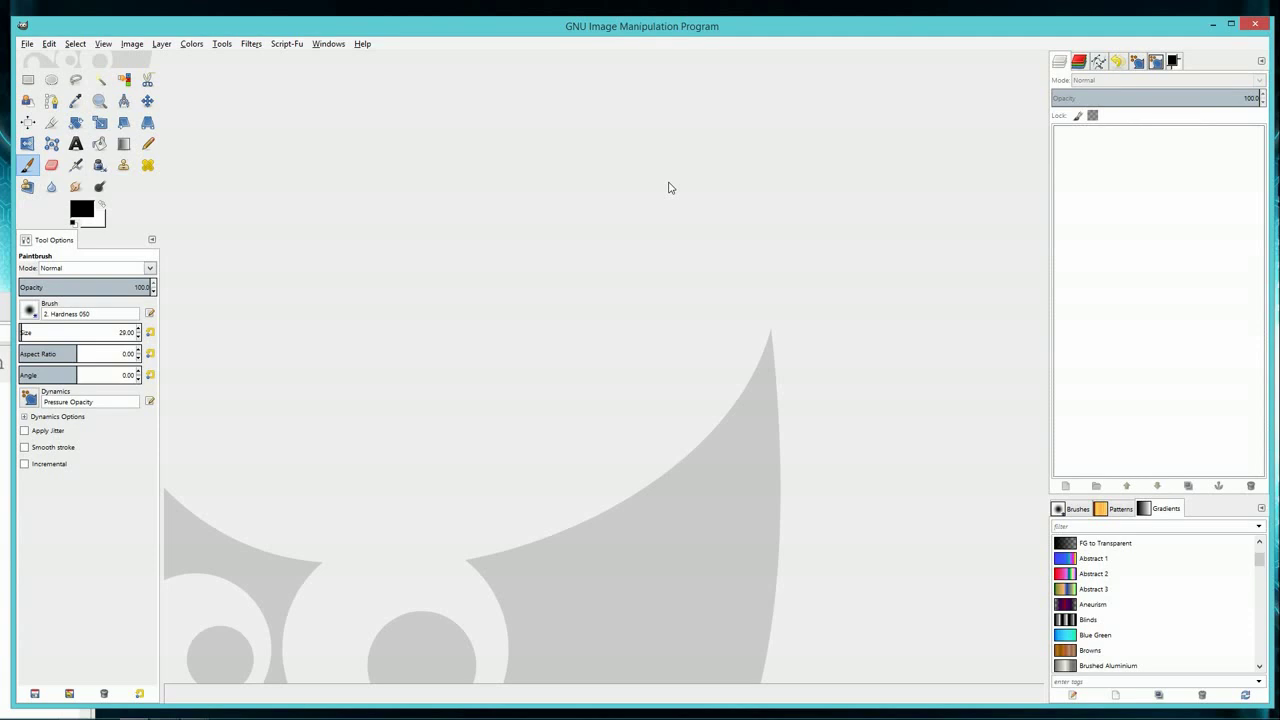
- Open the "main picture for animate tut" PNG from the png working folder and duplicate its layer
{"action": "left_click", "coordinate": [28, 44]}
{"action": "left_click", "coordinate": [47, 87]}
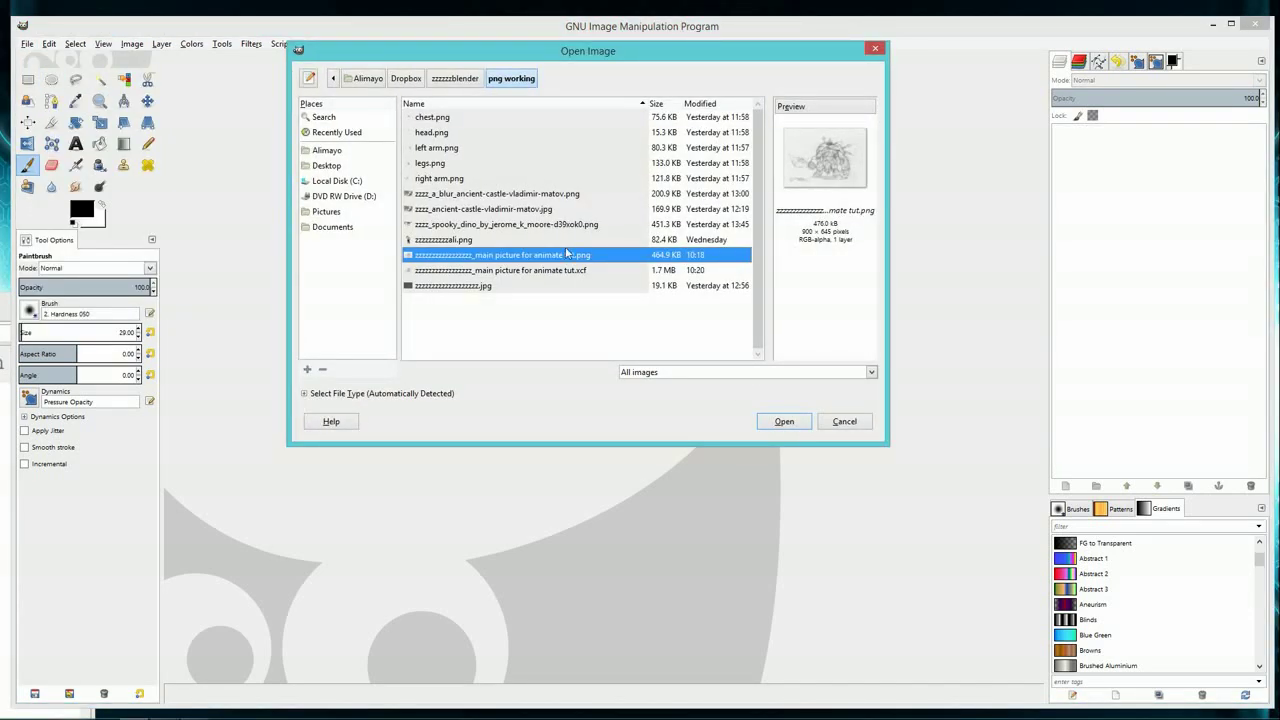
{"action": "left_click", "coordinate": [789, 426]}
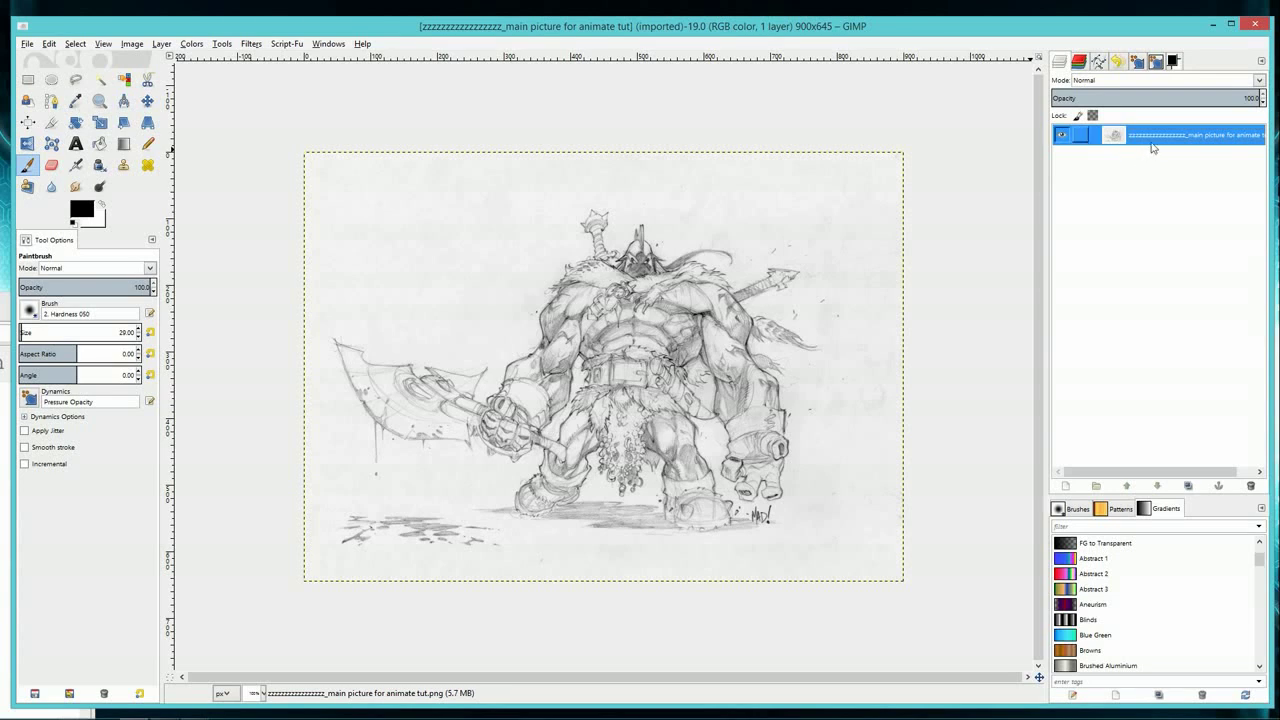
{"action": "right_click", "coordinate": [1153, 145]}
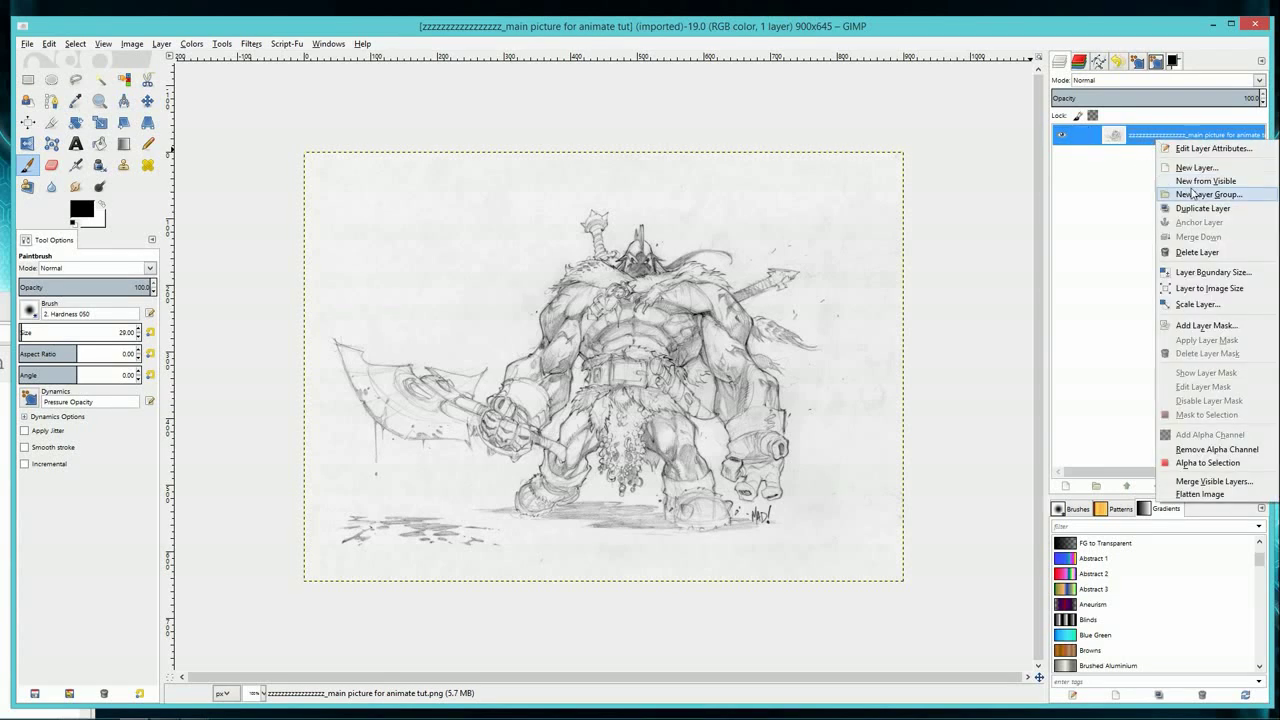
{"action": "left_click", "coordinate": [1196, 209]}
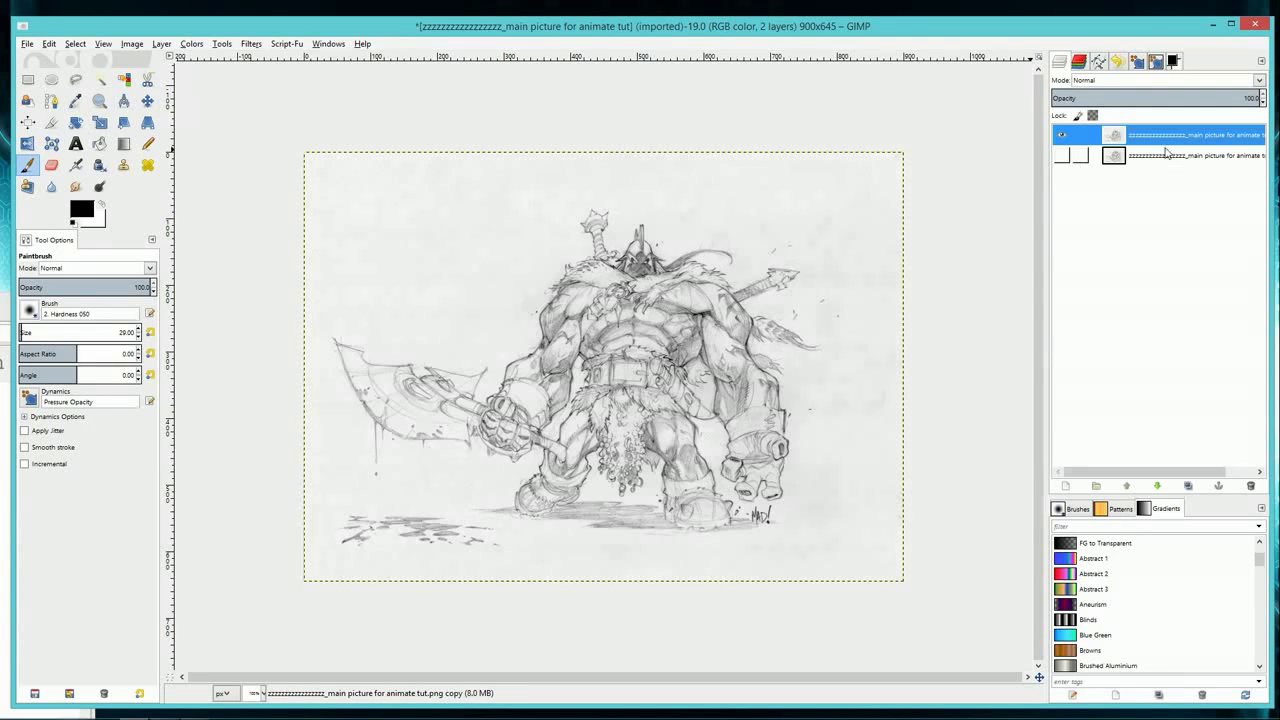
- Darken the duplicate layer's line work with Curves, anchoring the highlights and pulling the shadow point down at about x 101 on the Value channel
{"action": "left_click", "coordinate": [197, 45]}
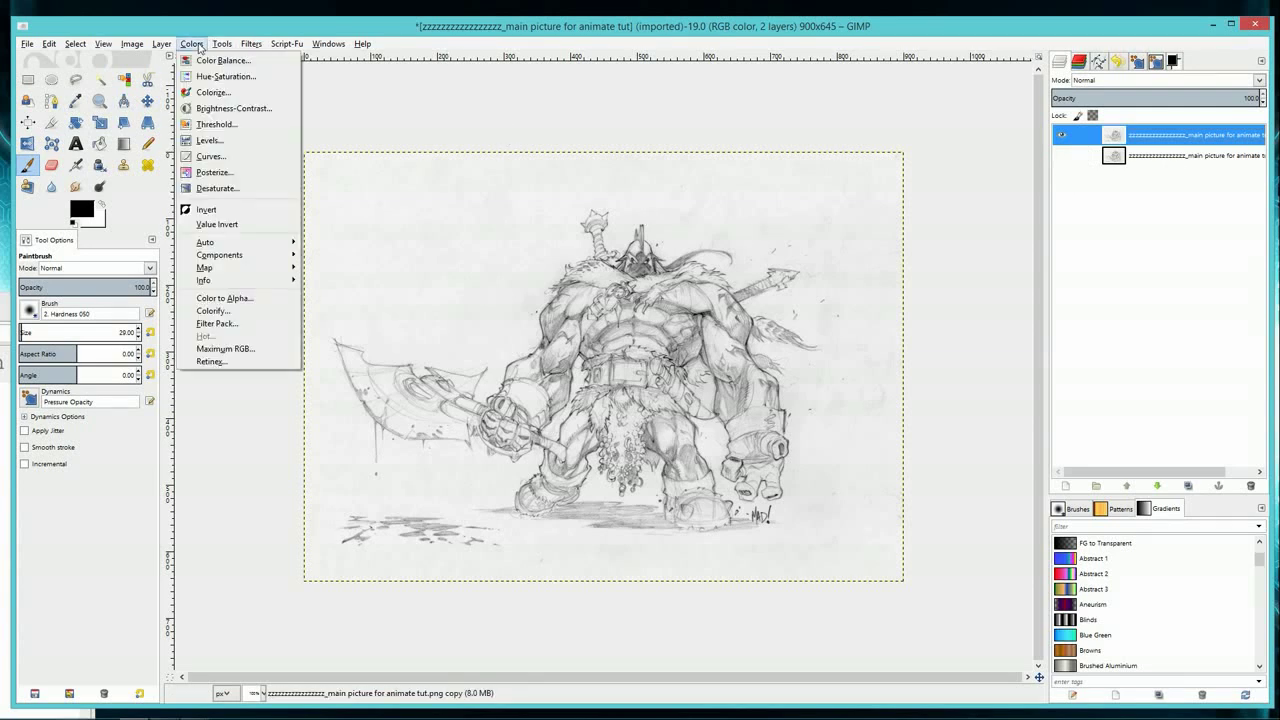
{"action": "left_click", "coordinate": [210, 156]}
{"action": "left_click", "coordinate": [322, 289]}
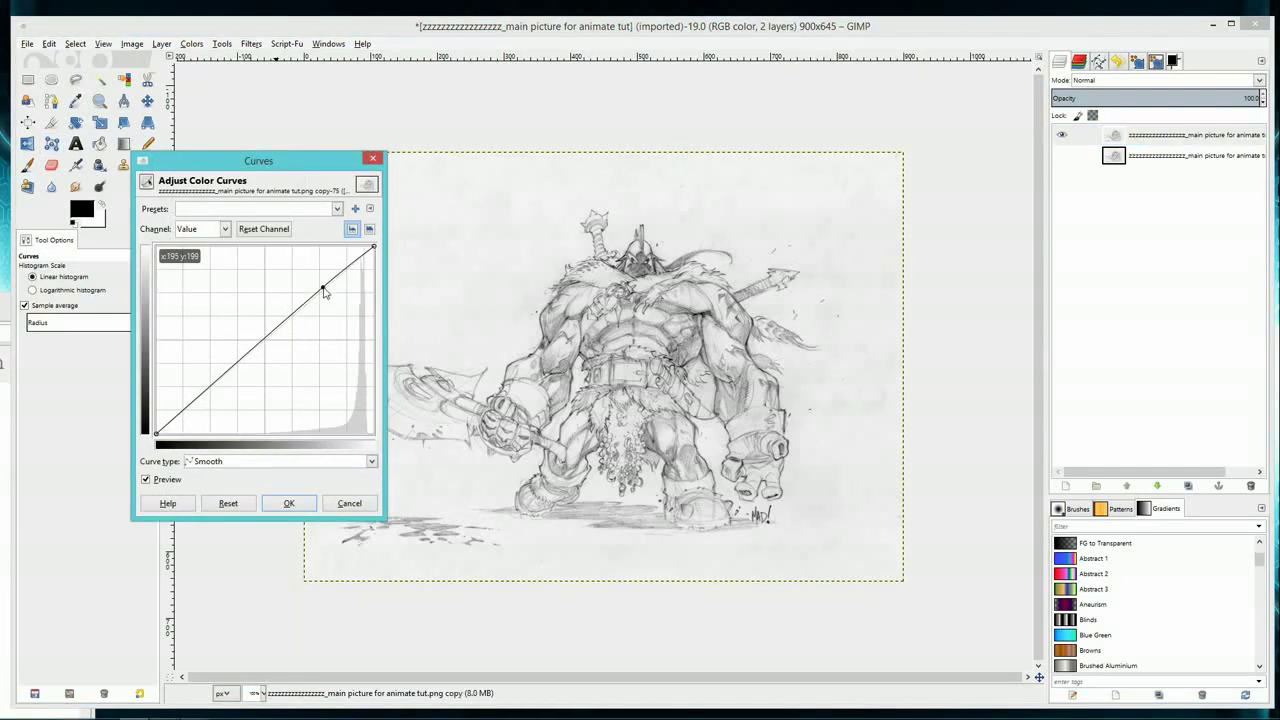
{"action": "left_click", "coordinate": [196, 401]}
{"action": "left_click_drag", "start_coordinate": [197, 405], "coordinate": [214, 417]}
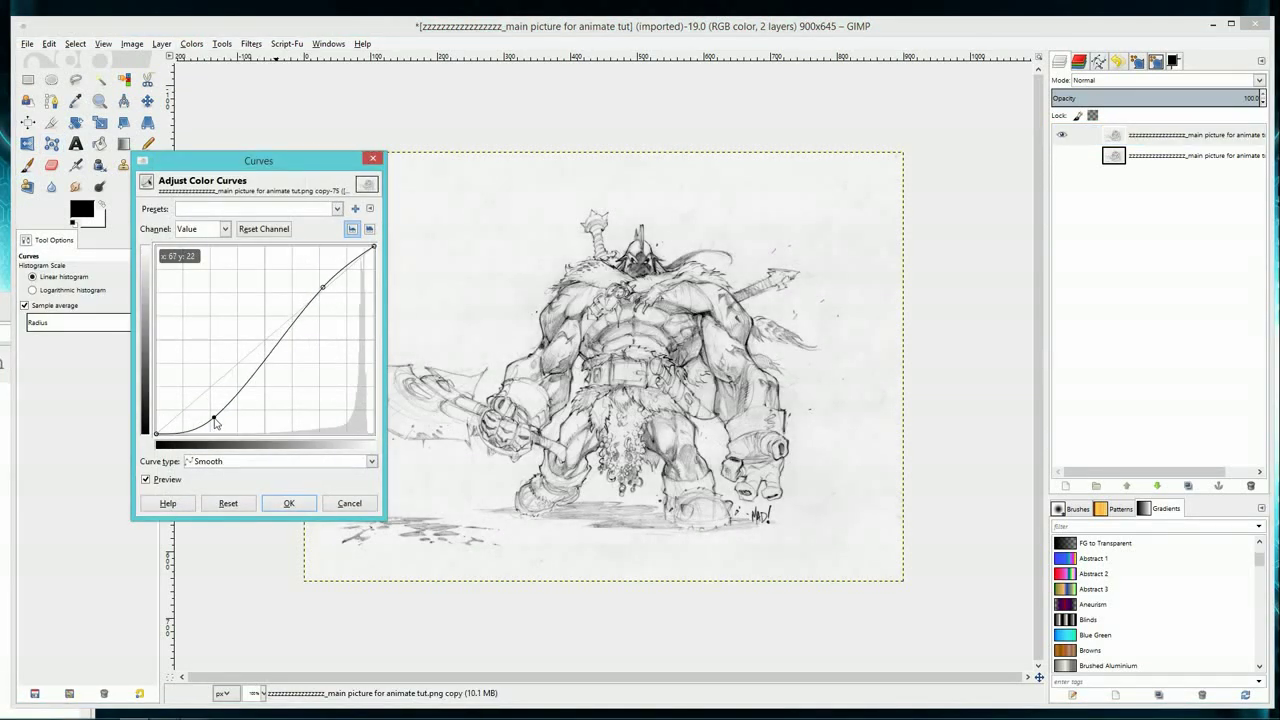
{"action": "left_click_drag", "start_coordinate": [322, 289], "coordinate": [316, 293]}
{"action": "left_click_drag", "start_coordinate": [221, 420], "coordinate": [243, 421]}
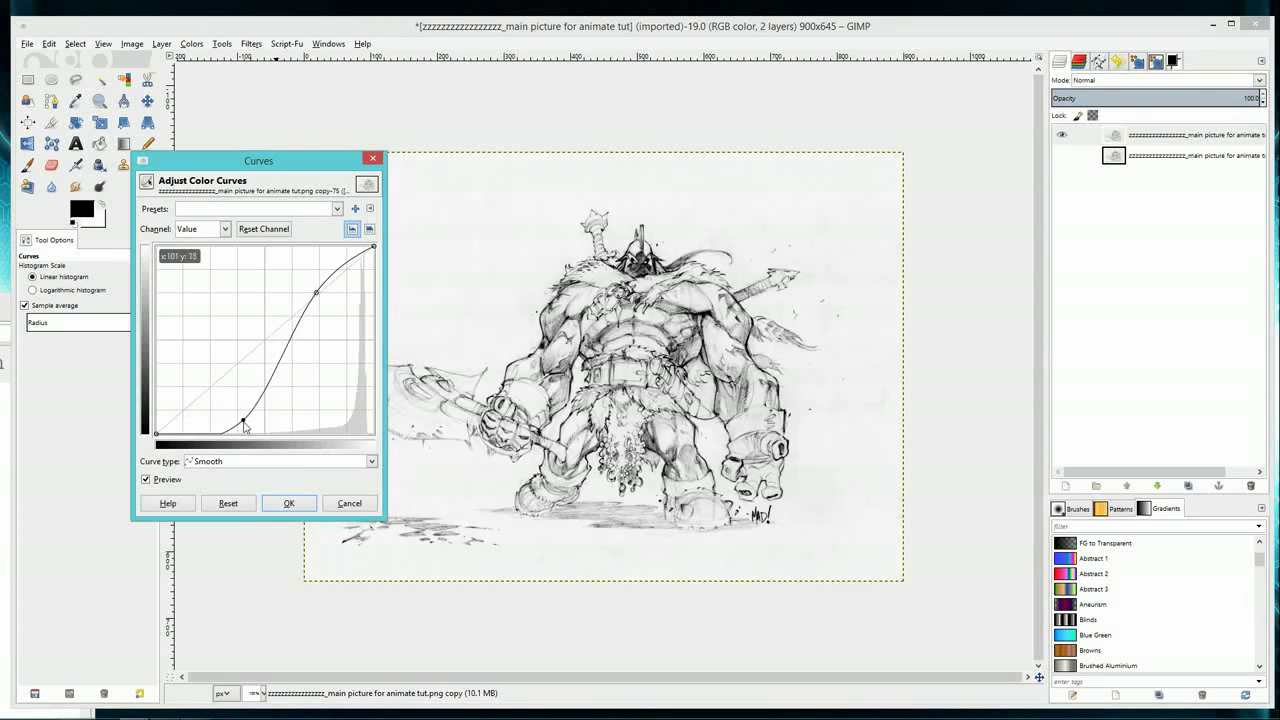
{"action": "left_click", "coordinate": [288, 504]}
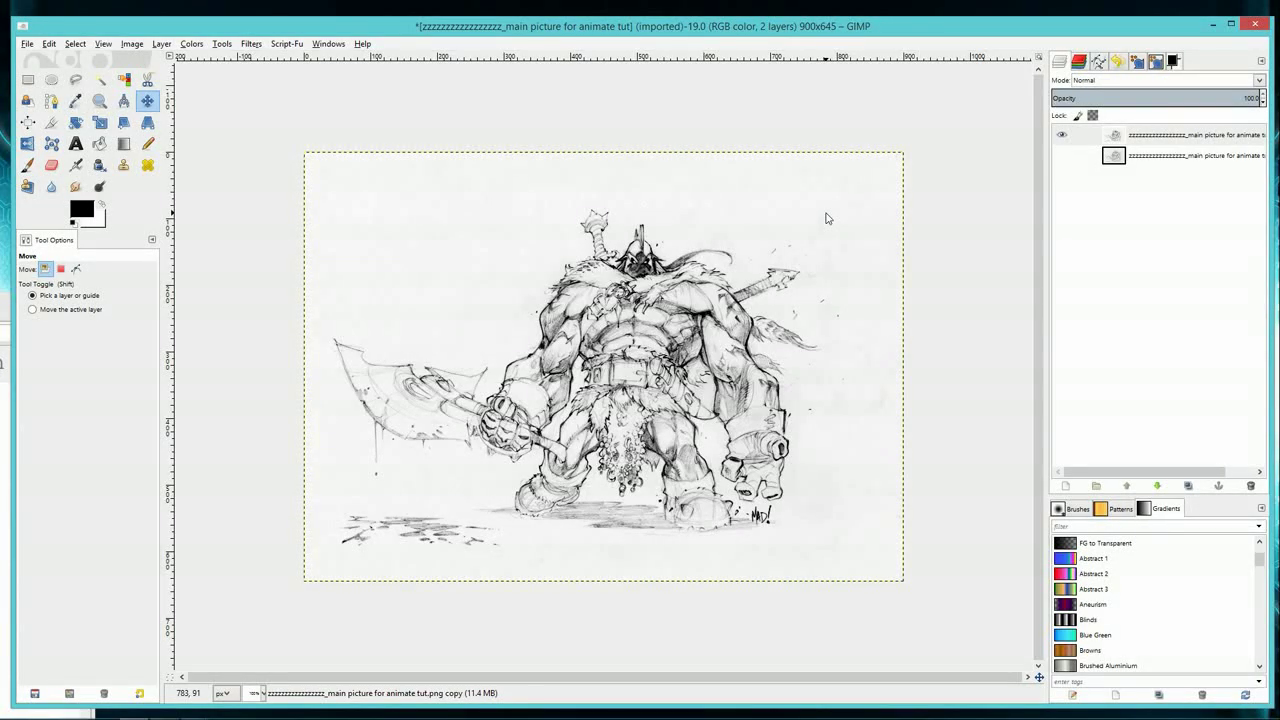
- Outline the warrior's empty-handed arm, from shoulder to fist, on the duplicate layer with Free Select
{"action": "left_click", "coordinate": [1076, 134]}
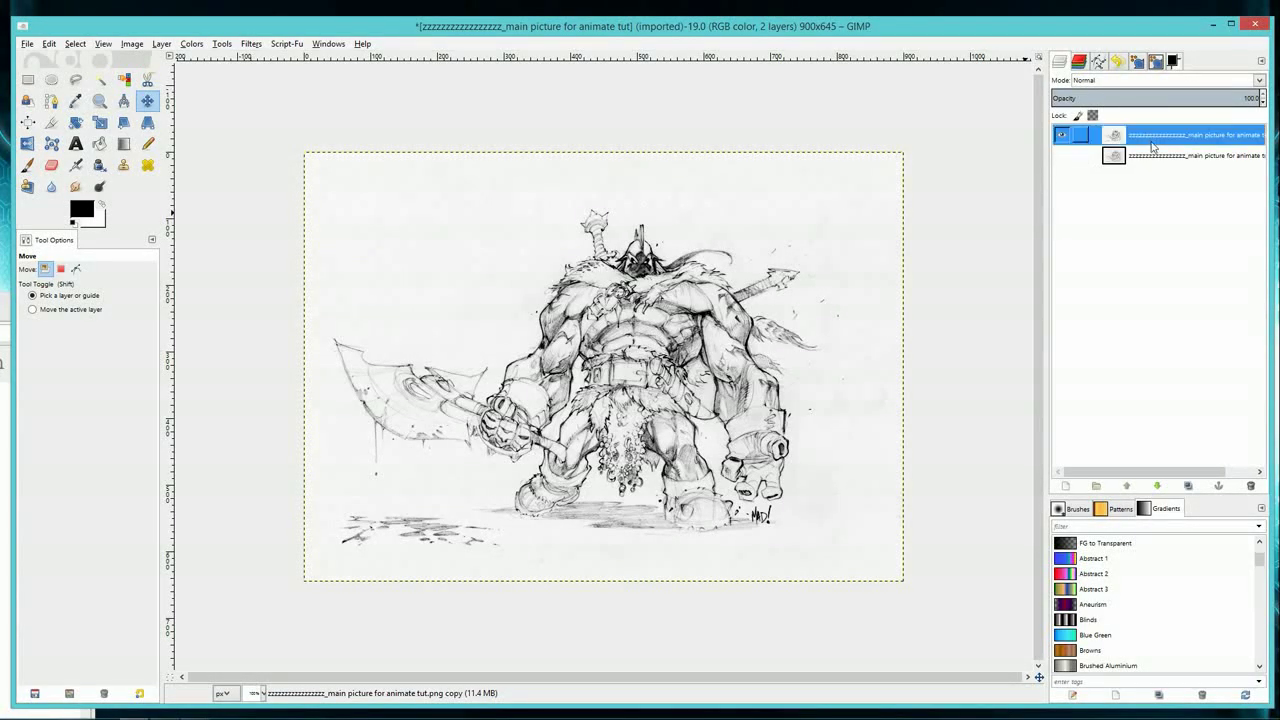
{"action": "left_click", "coordinate": [76, 80]}
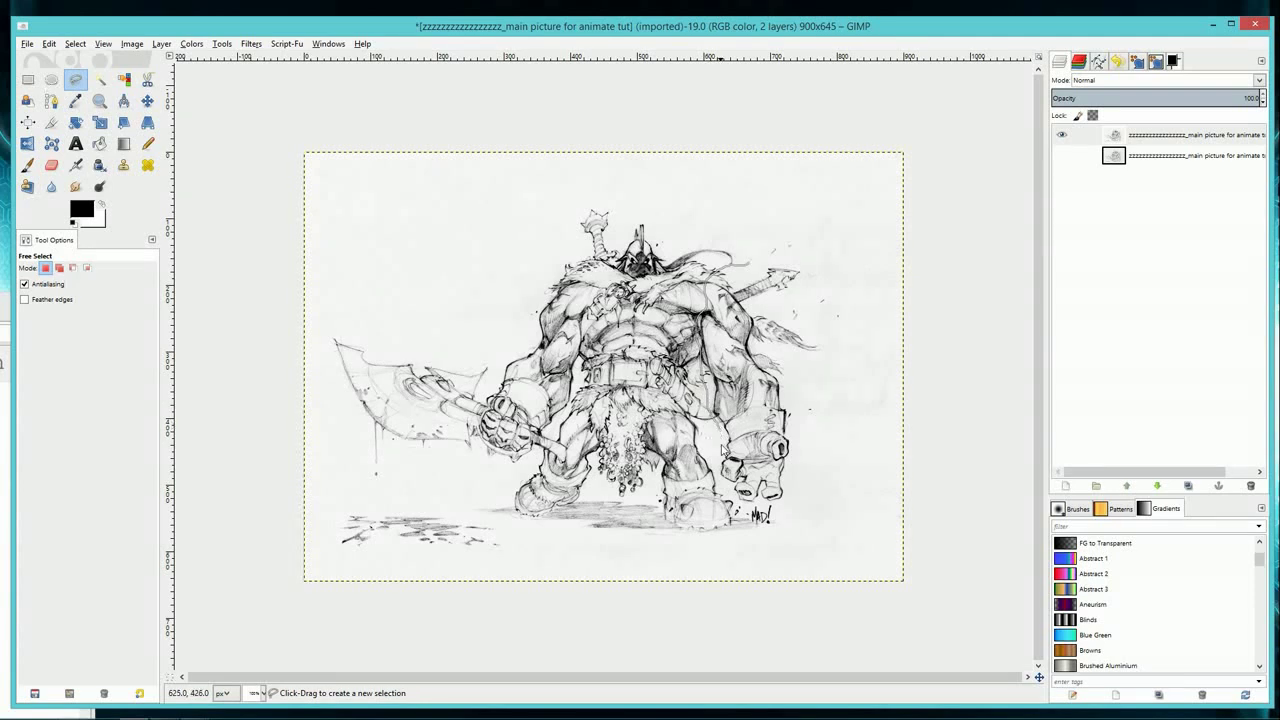
{"action": "mouse_move", "coordinate": [741, 504]}
{"action": "left_mouse_down"}
{"action": "mouse_move", "coordinate": [804, 486]}
{"action": "mouse_move", "coordinate": [797, 364]}
{"action": "mouse_move", "coordinate": [813, 333]}
{"action": "mouse_move", "coordinate": [786, 308]}
{"action": "mouse_move", "coordinate": [757, 309]}
{"action": "left_mouse_up"}
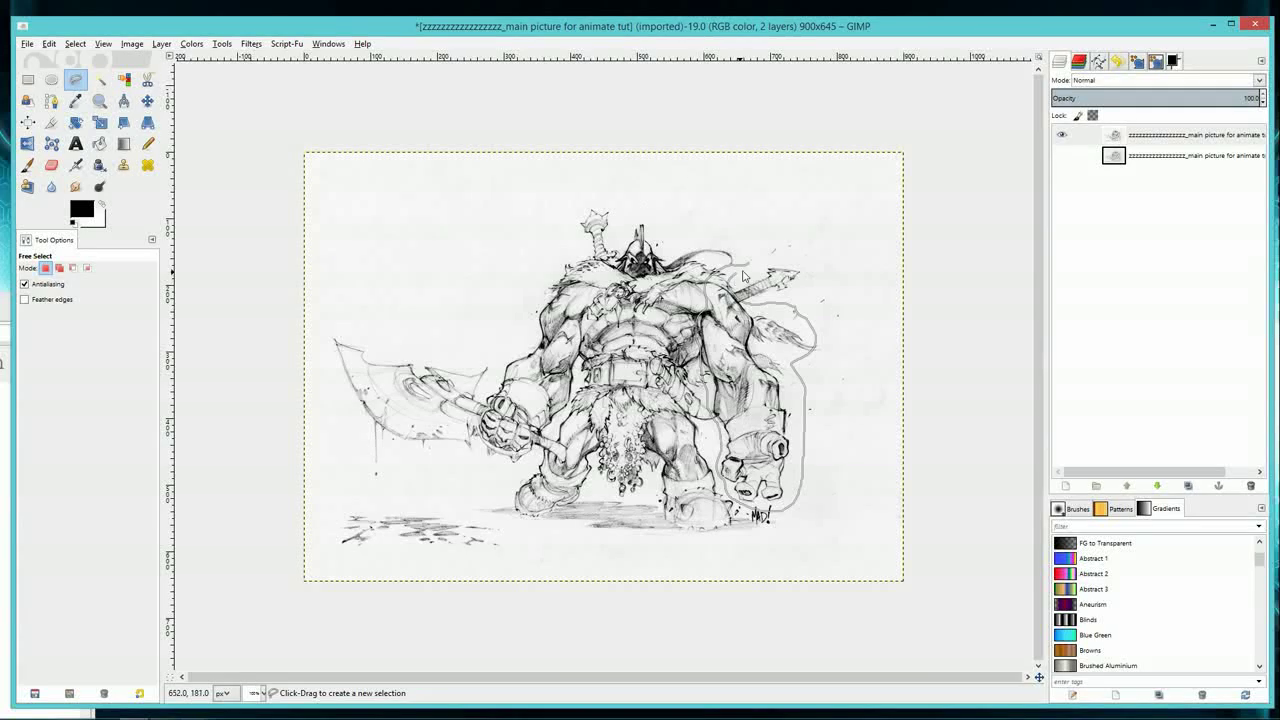
{"action": "left_click", "coordinate": [749, 266]}
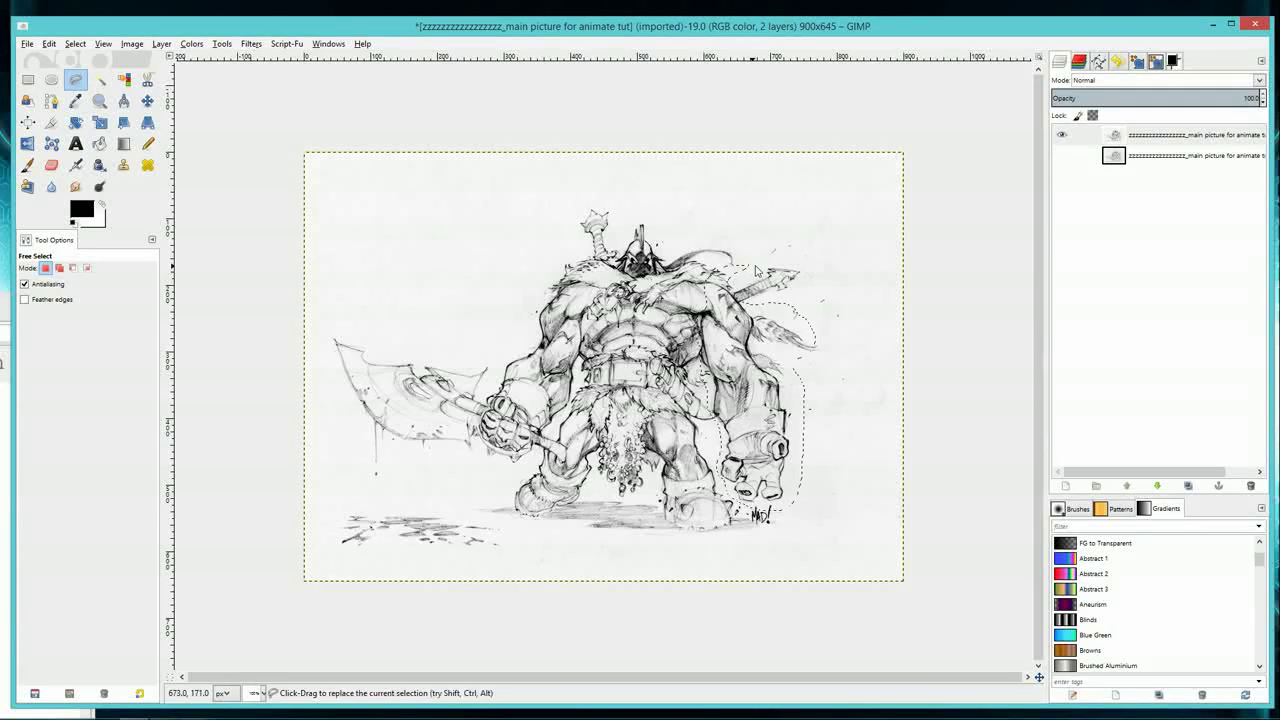
- Cut the selected empty-handed arm from the duplicate layer and paste it onto its own new layer
{"action": "left_click", "coordinate": [1161, 137]}
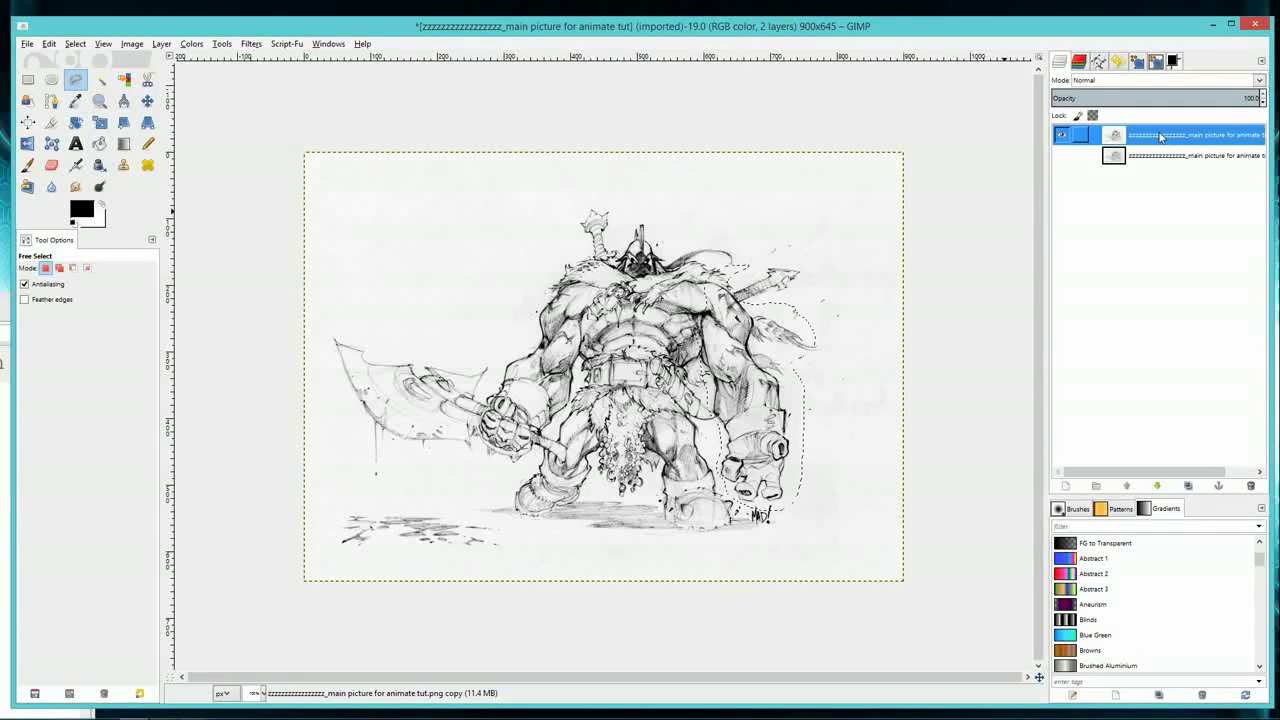
{"action": "left_click", "coordinate": [48, 44]}
{"action": "left_click", "coordinate": [65, 122]}
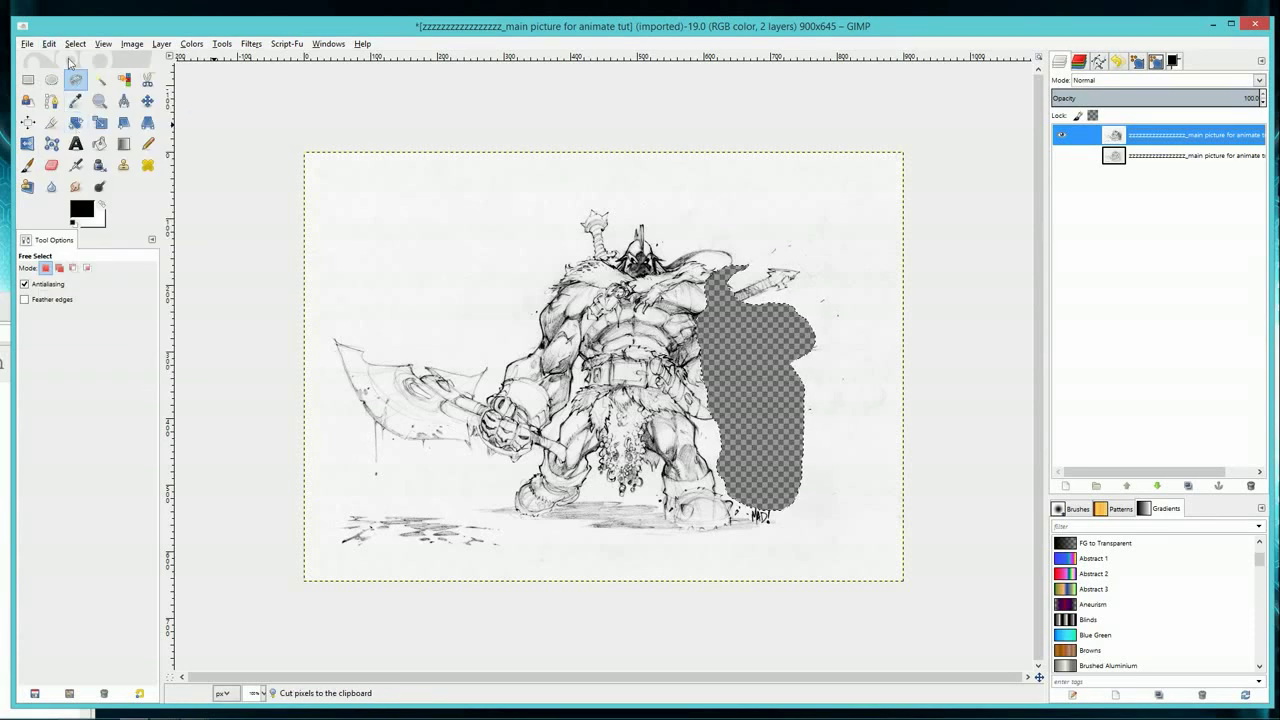
{"action": "left_click", "coordinate": [49, 44]}
{"action": "left_click", "coordinate": [67, 163]}
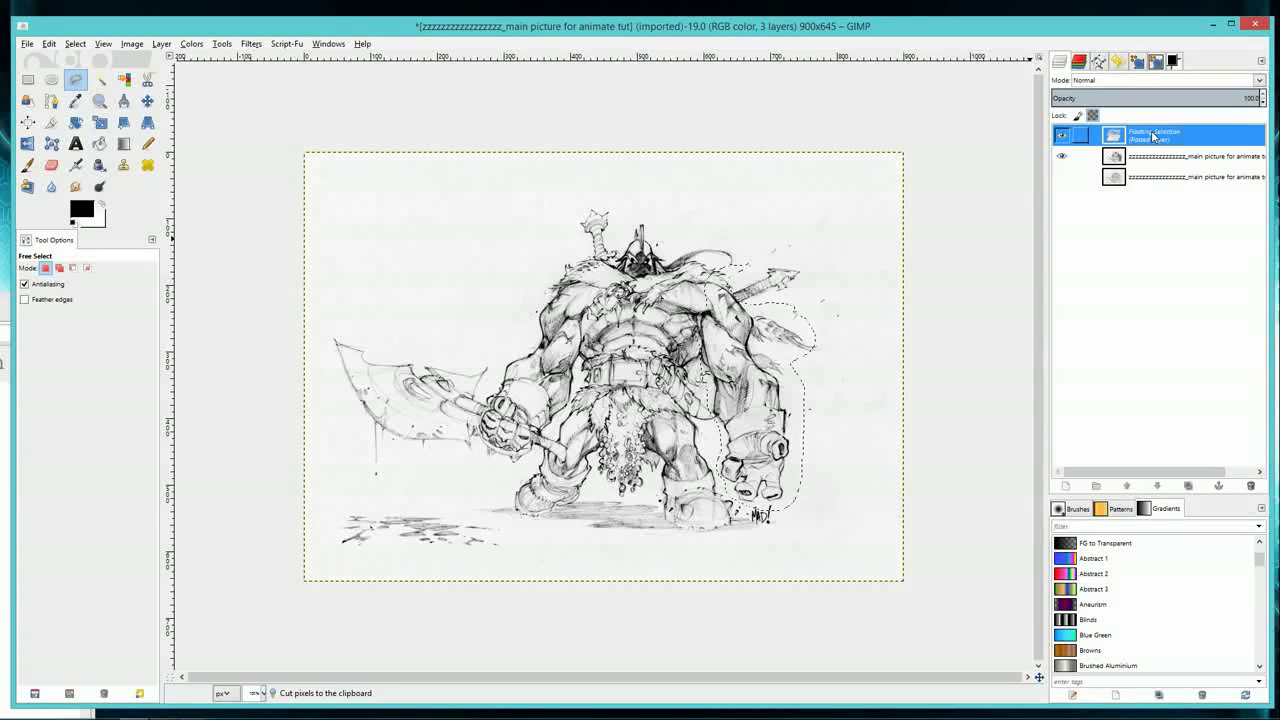
{"action": "left_click", "coordinate": [1068, 487]}
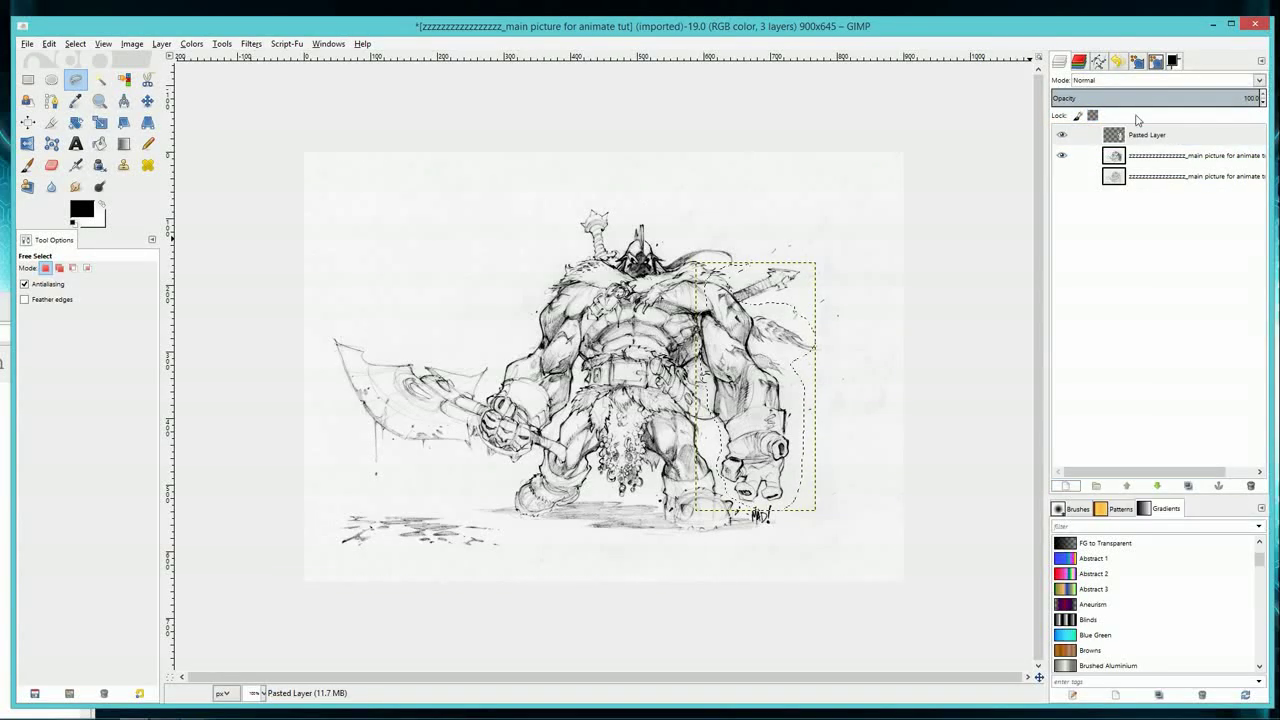
- Toggle the duplicate drawing layer's visibility off and on to check the separated arm
{"action": "left_click", "coordinate": [1166, 155]}
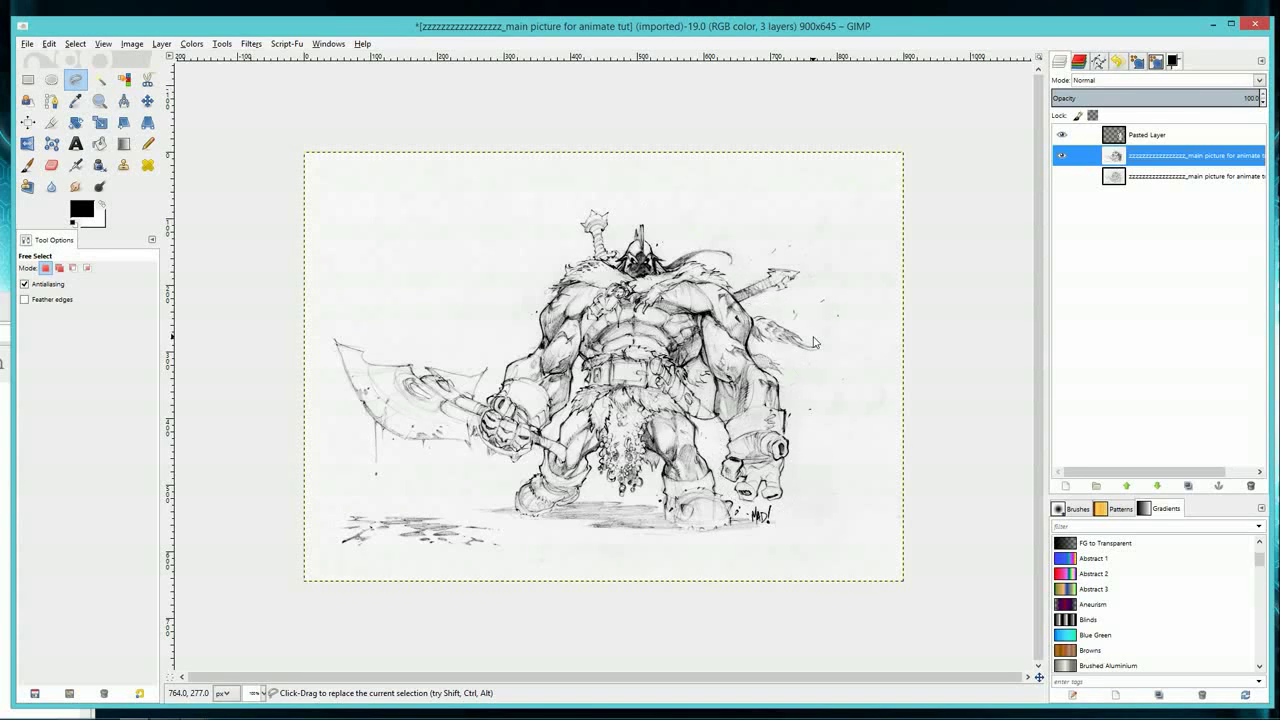
{"action": "left_click", "coordinate": [1061, 156]}
{"action": "left_click", "coordinate": [1061, 156]}
- Rename the pasted arm layer as "right arm"
{"action": "double_click", "coordinate": [1140, 136]}
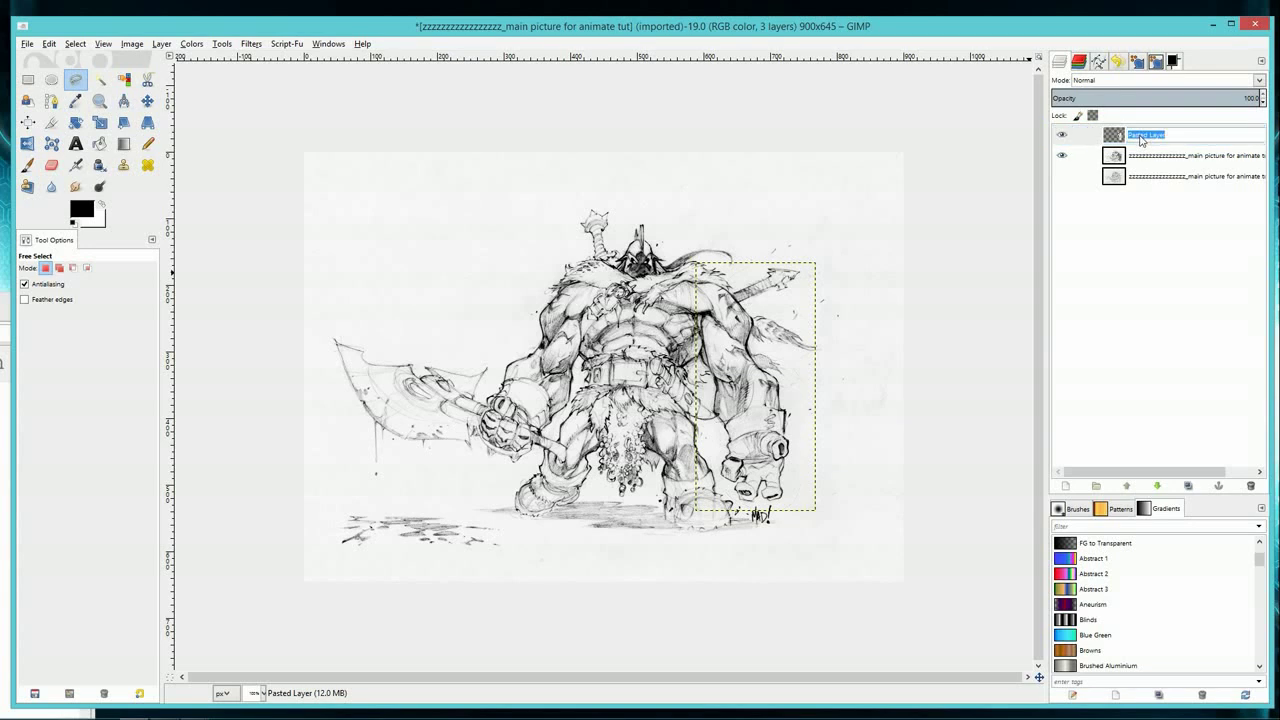
{"action": "type", "text": "1"}
{"action": "key", "text": "Return"}
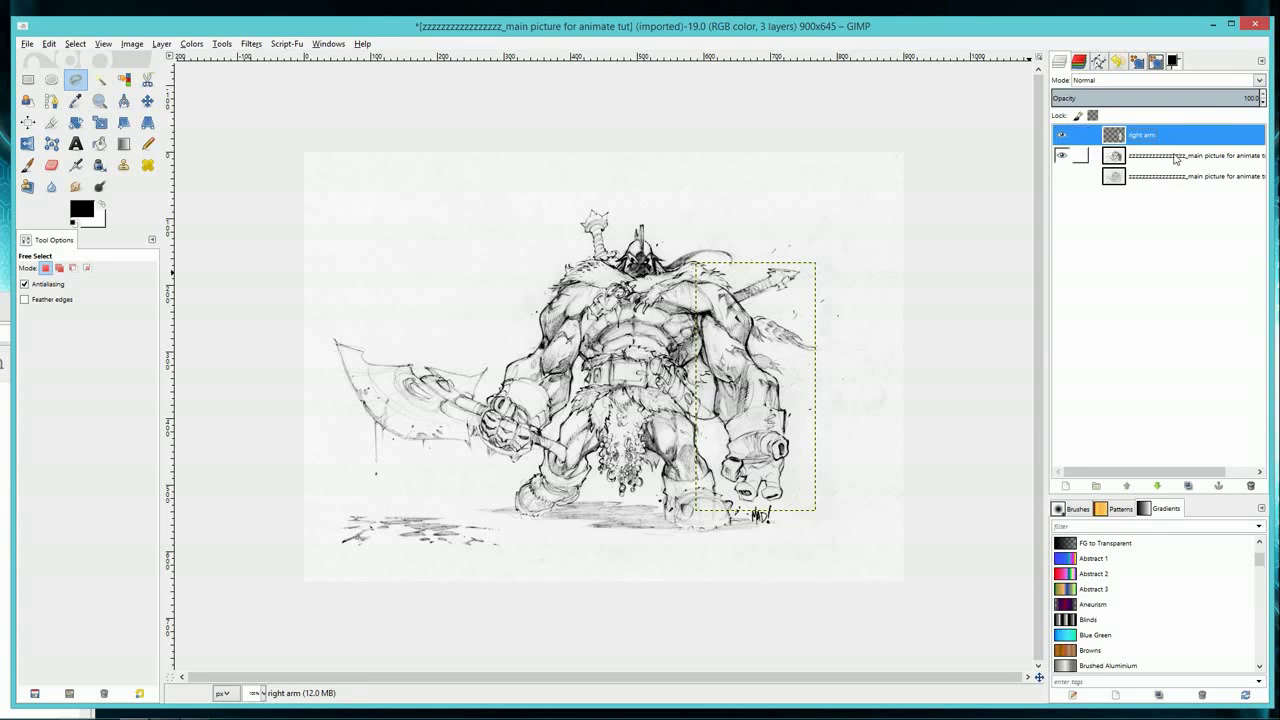
- Outline the warrior's helmeted head on the duplicate drawing layer with Free Select
{"action": "left_click", "coordinate": [1176, 157]}
{"action": "left_click", "coordinate": [79, 82]}
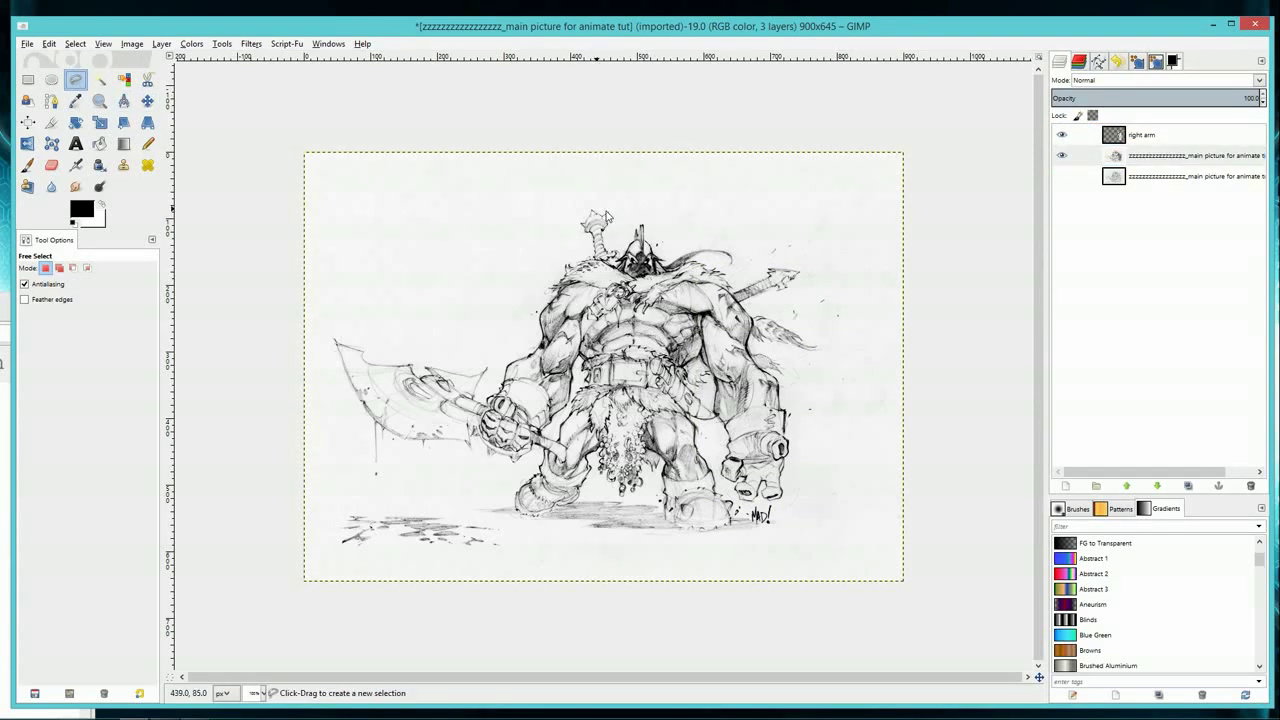
{"action": "mouse_move", "coordinate": [665, 237]}
{"action": "left_mouse_down"}
{"action": "mouse_move", "coordinate": [645, 223]}
{"action": "mouse_move", "coordinate": [621, 262]}
{"action": "left_mouse_up"}
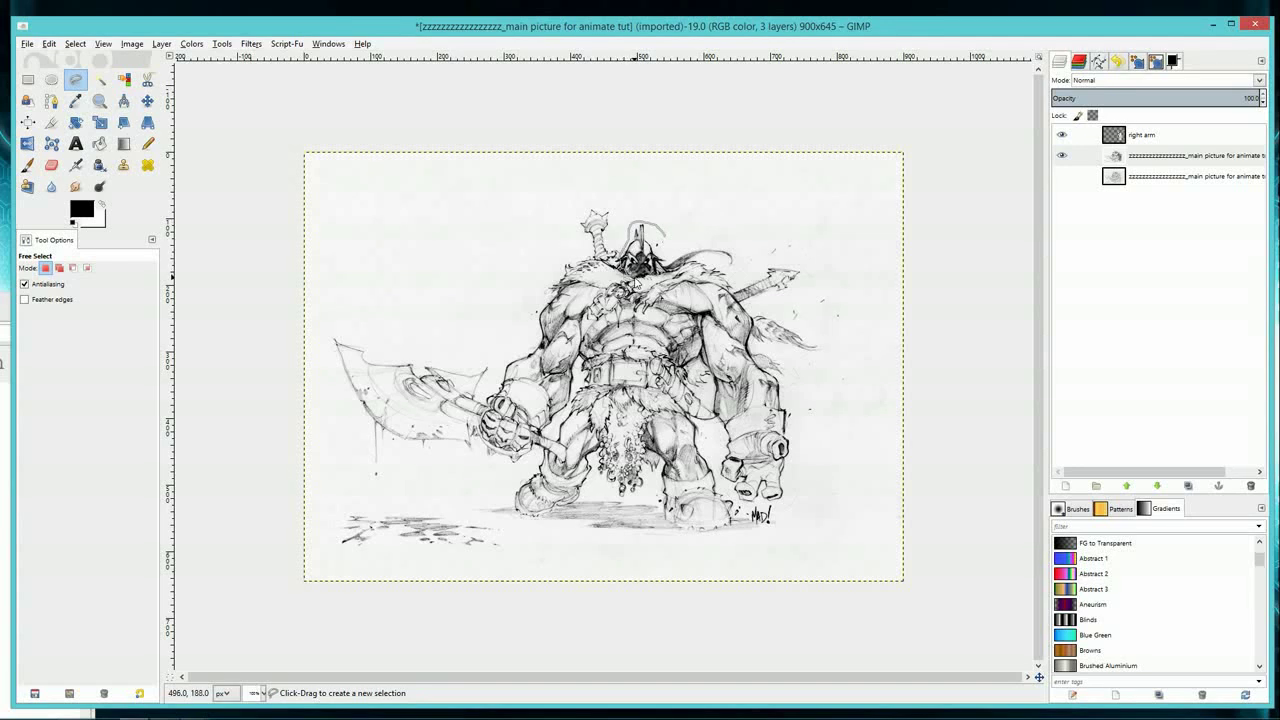
{"action": "left_click_drag", "start_coordinate": [667, 242], "coordinate": [666, 237]}
- Cut the selected head from the duplicate drawing layer and paste it onto its own new layer
{"action": "left_click", "coordinate": [1150, 158]}
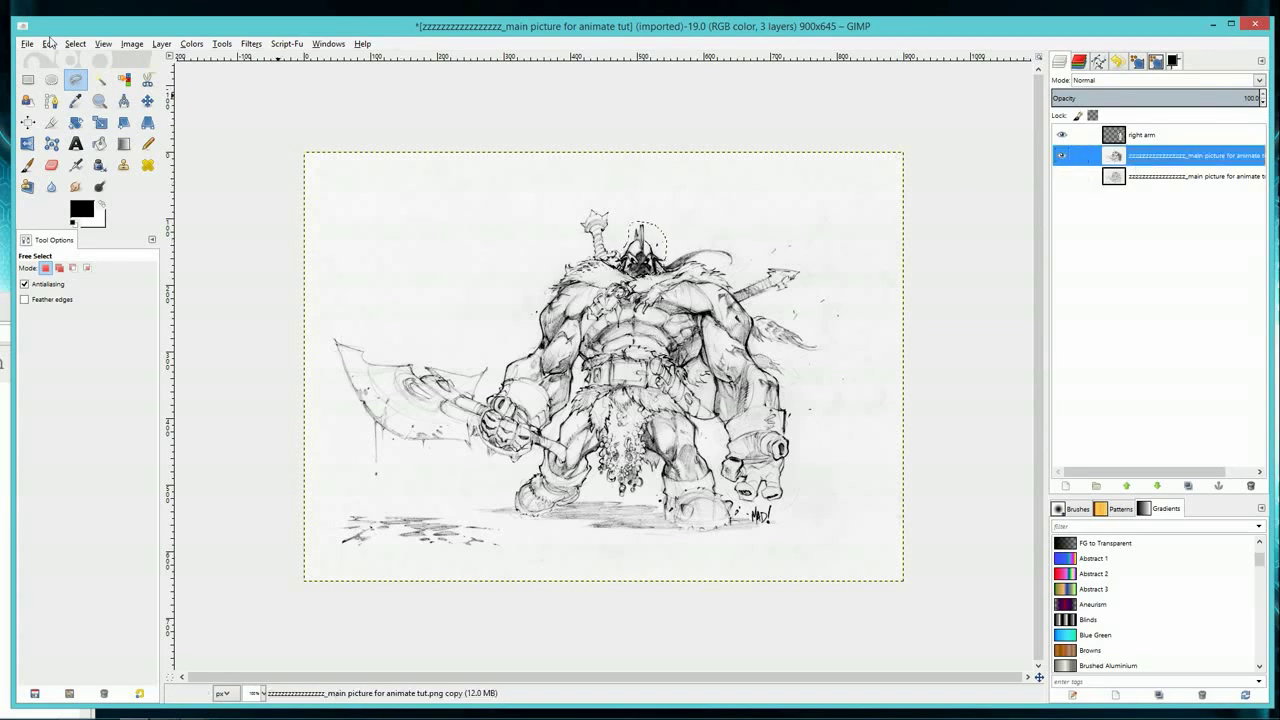
{"action": "left_click", "coordinate": [48, 44]}
{"action": "left_click", "coordinate": [70, 124]}
{"action": "left_click", "coordinate": [48, 44]}
{"action": "left_click", "coordinate": [90, 173]}
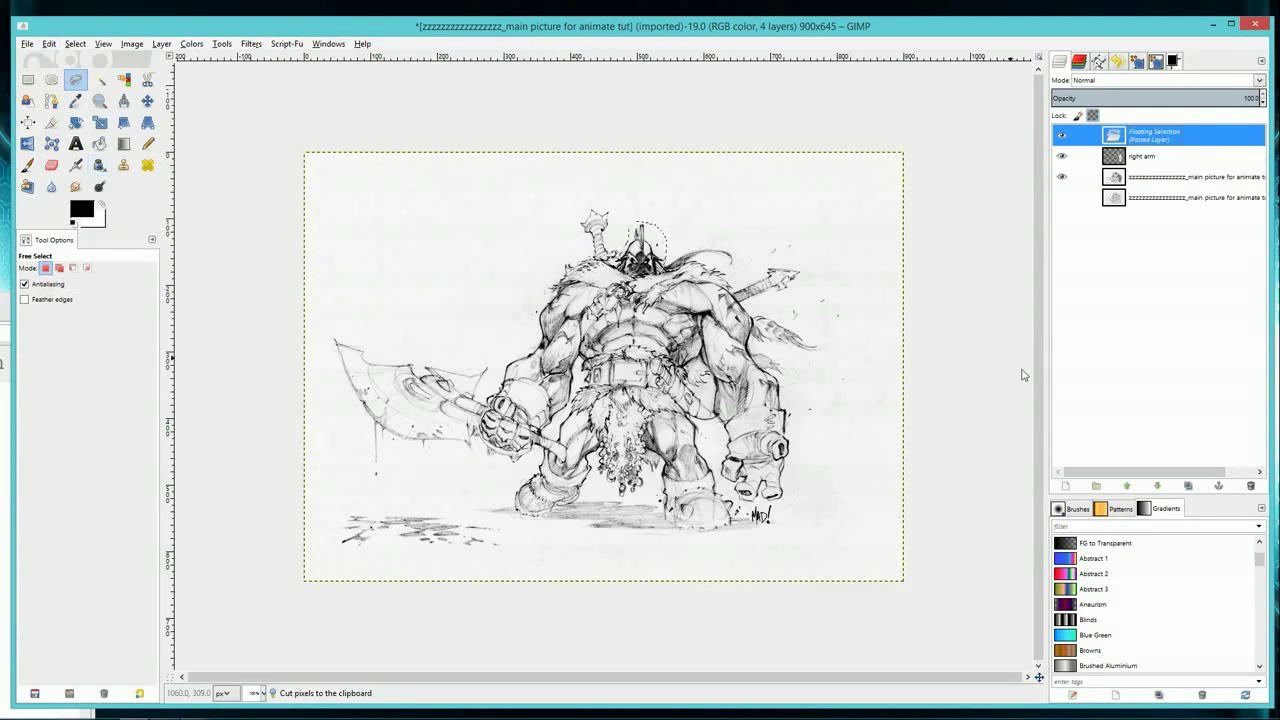
{"action": "left_click", "coordinate": [1066, 485]}
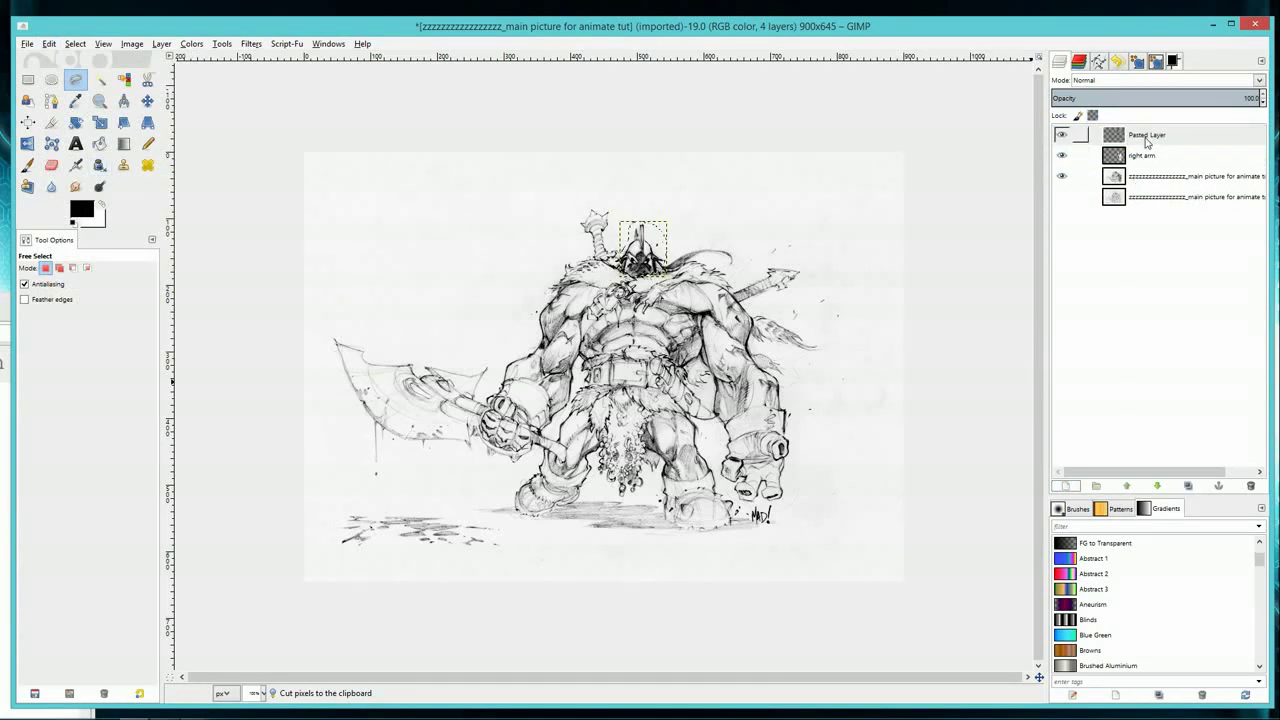
- Rename the pasted head layer as "head"
{"action": "left_click", "coordinate": [1147, 141]}
{"action": "double_click", "coordinate": [1147, 141]}
{"action": "type", "text": "head"}
{"action": "key", "text": "Return"}
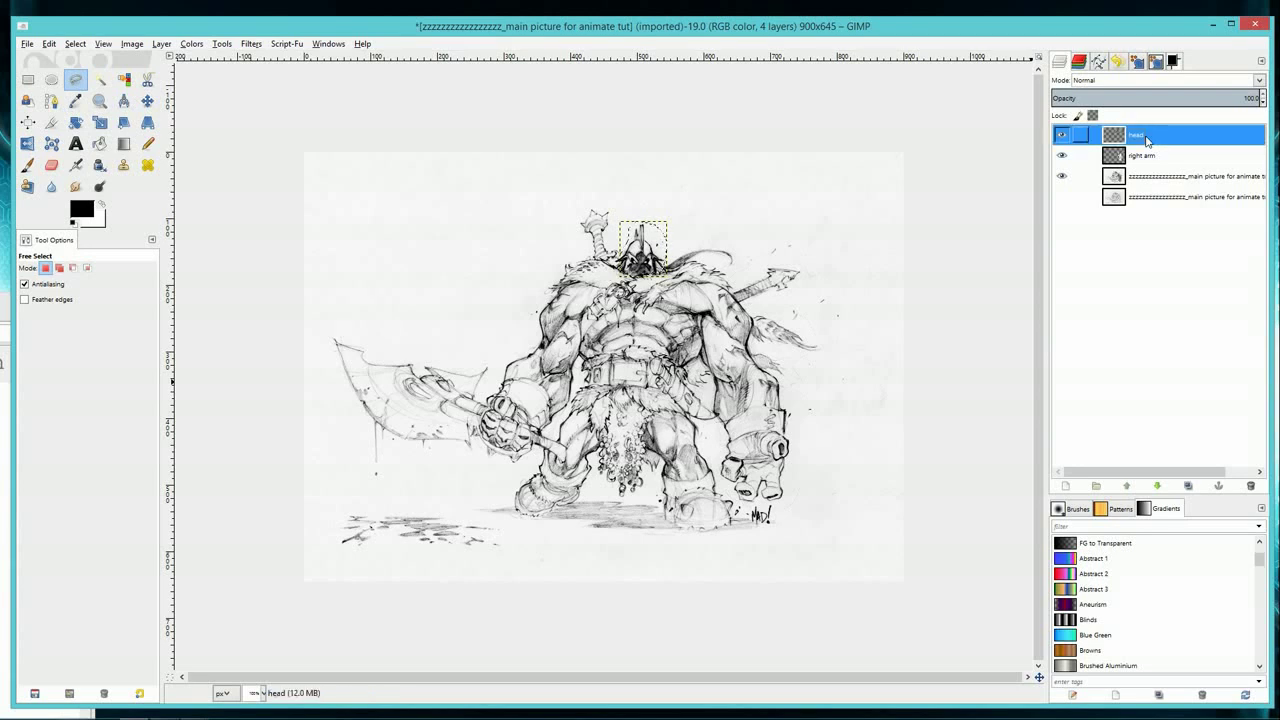
- Clear the head selection and outline the weapon-holding arm with its blade on the duplicate drawing layer using Free Select
{"action": "left_click", "coordinate": [1152, 180]}
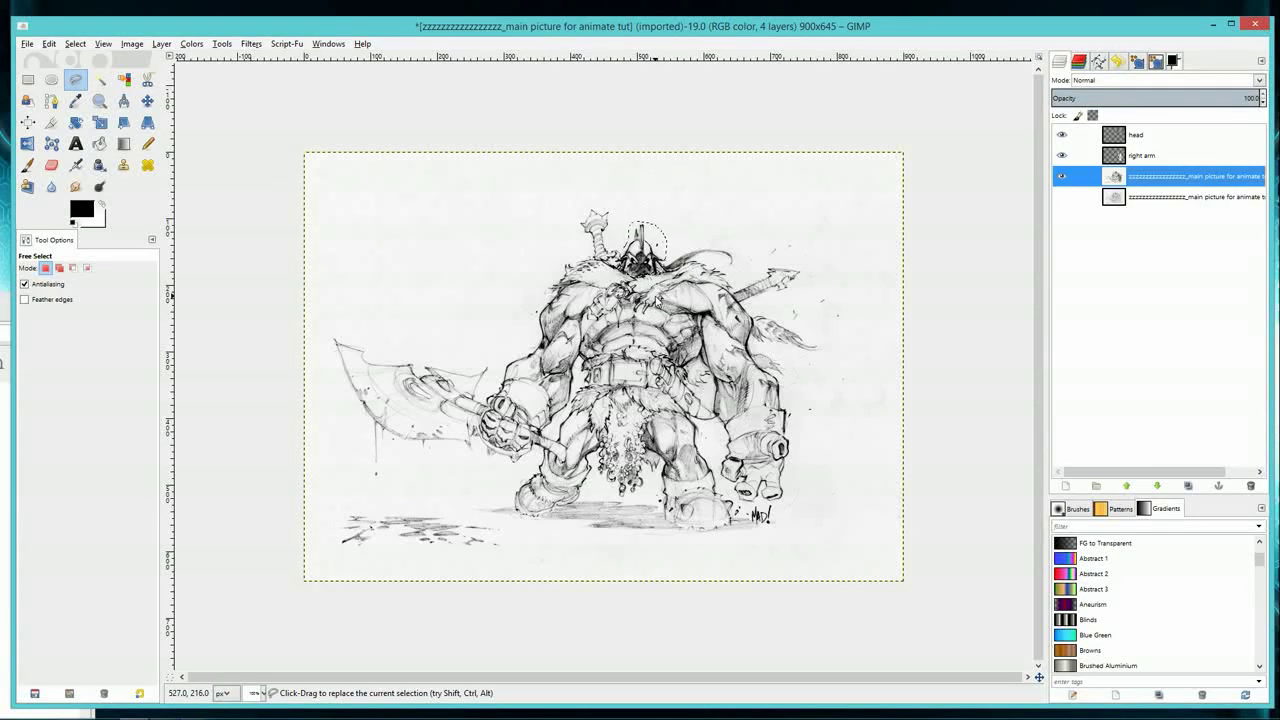
{"action": "key", "text": "ctrl+shift+a"}
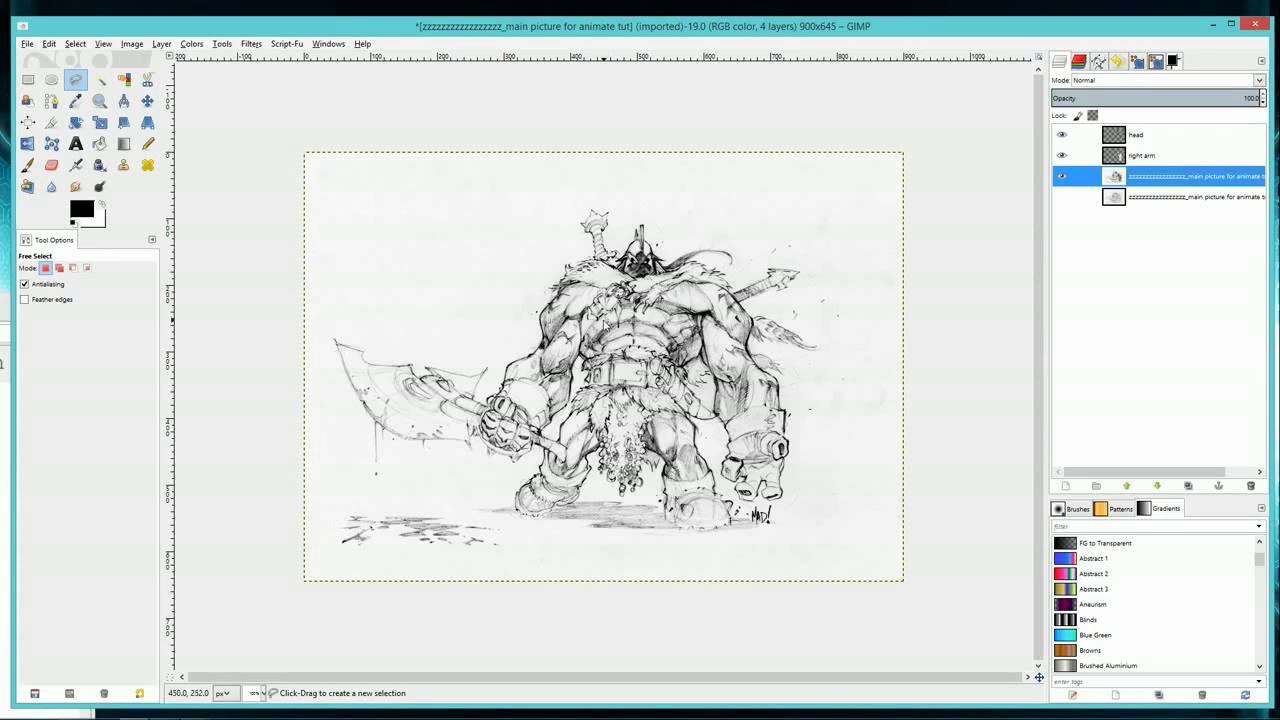
{"action": "mouse_move", "coordinate": [602, 284]}
{"action": "left_mouse_down"}
{"action": "mouse_move", "coordinate": [538, 316]}
{"action": "mouse_move", "coordinate": [530, 360]}
{"action": "mouse_move", "coordinate": [489, 390]}
{"action": "mouse_move", "coordinate": [354, 324]}
{"action": "mouse_move", "coordinate": [325, 355]}
{"action": "mouse_move", "coordinate": [424, 470]}
{"action": "mouse_move", "coordinate": [466, 468]}
{"action": "mouse_move", "coordinate": [552, 426]}
{"action": "mouse_move", "coordinate": [586, 318]}
{"action": "left_mouse_up"}
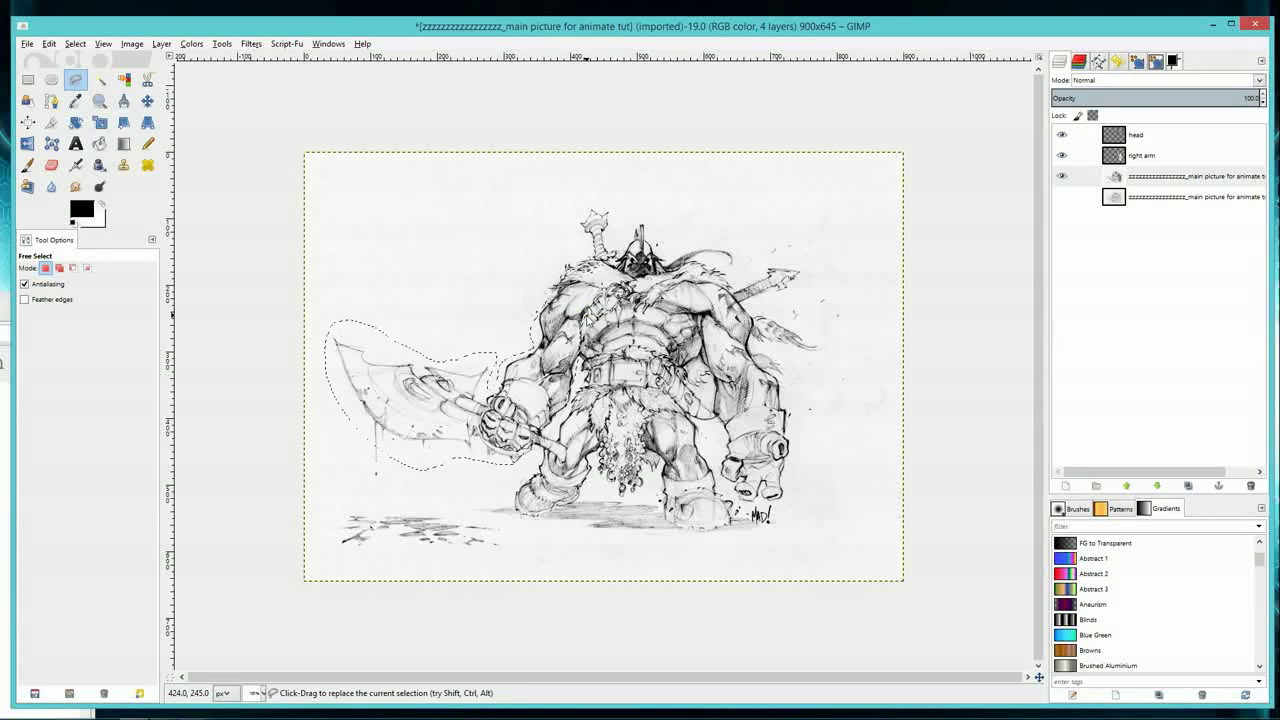
- Cut the selected weapon arm from the drawing and paste it onto its own new layer
{"action": "left_click", "coordinate": [48, 44]}
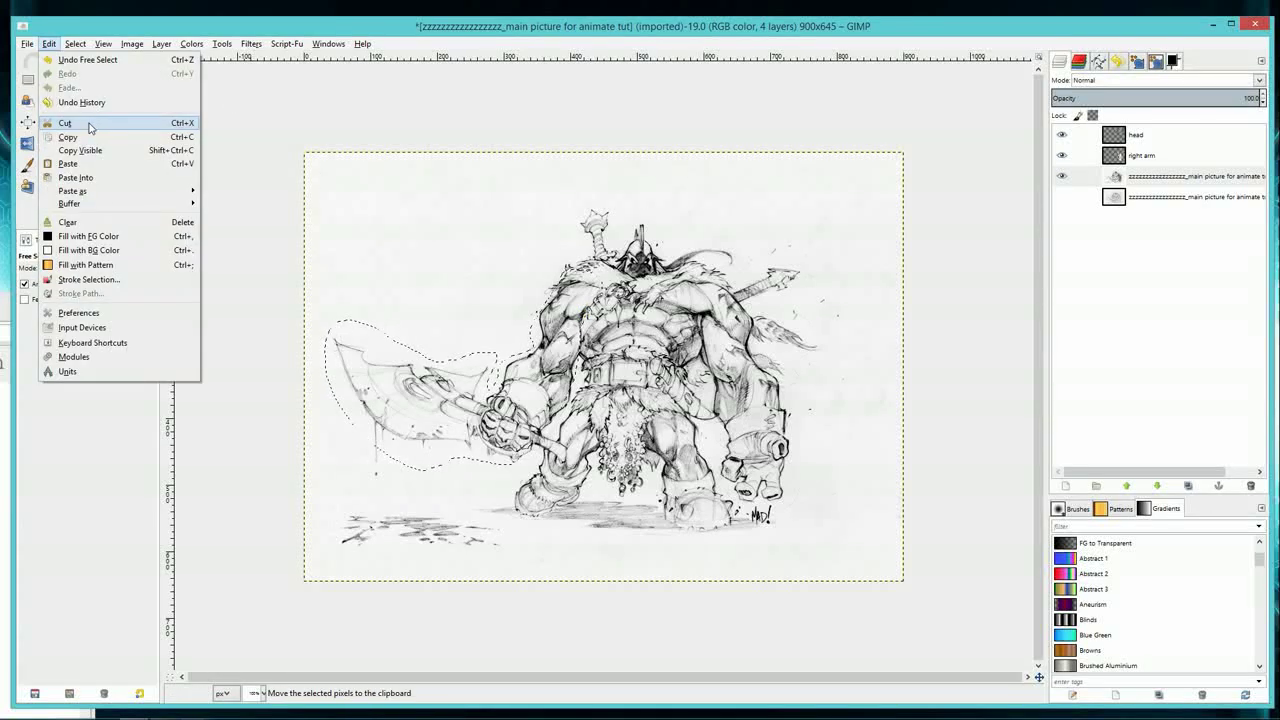
{"action": "left_click", "coordinate": [89, 123]}
{"action": "left_click", "coordinate": [48, 44]}
{"action": "left_click", "coordinate": [80, 166]}
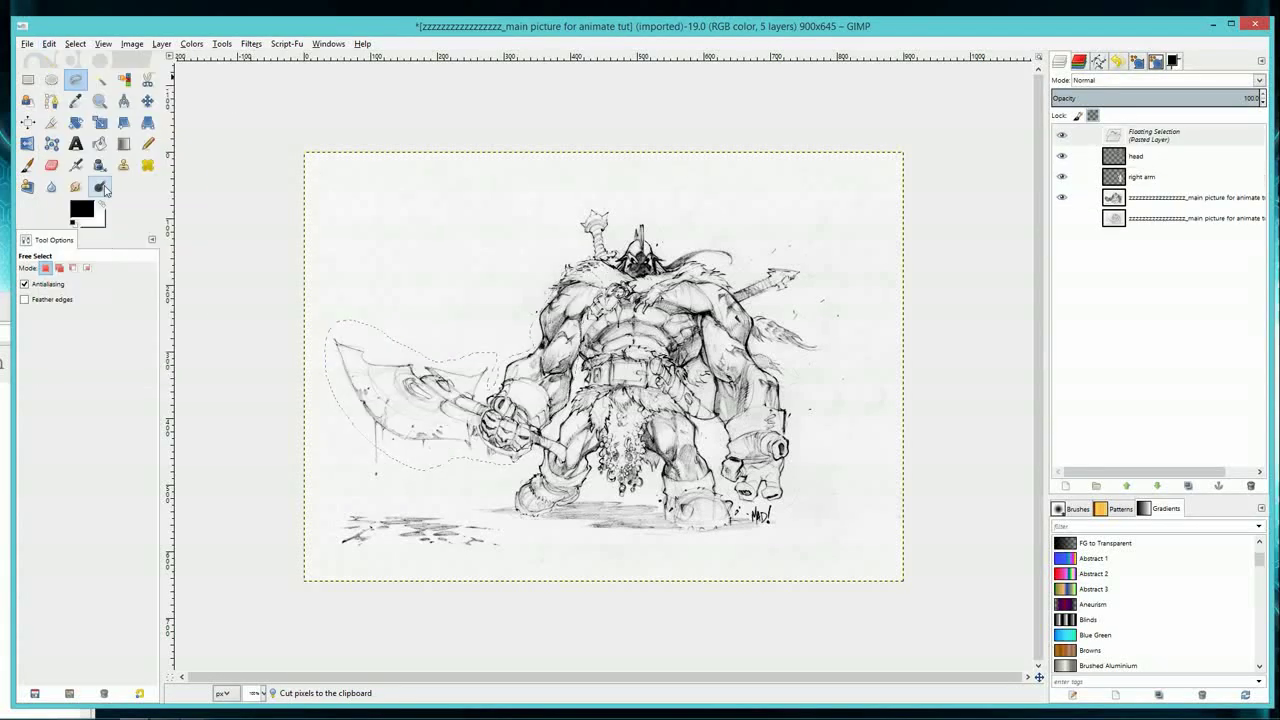
{"action": "left_click", "coordinate": [1068, 486]}
- Name the pasted weapon-arm layer "right arm" and toggle its visibility to check the cut-out
{"action": "double_click", "coordinate": [1147, 135]}
{"action": "type", "text": "right arm"}
{"action": "key", "text": "Return"}
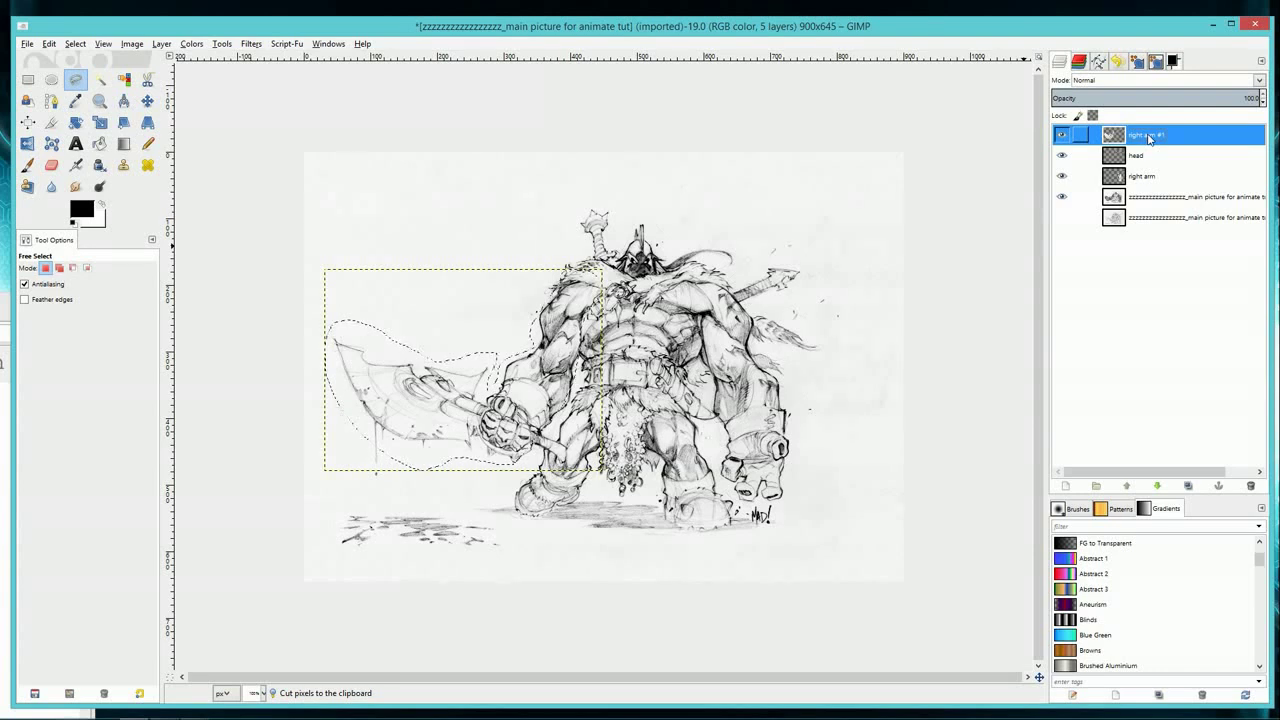
{"action": "left_click", "coordinate": [1062, 134]}
{"action": "left_click", "coordinate": [1062, 134]}
- Outline the legs and loincloth below the waist with Free Select and cut them from the duplicate drawing layer
{"action": "left_click", "coordinate": [1153, 196]}
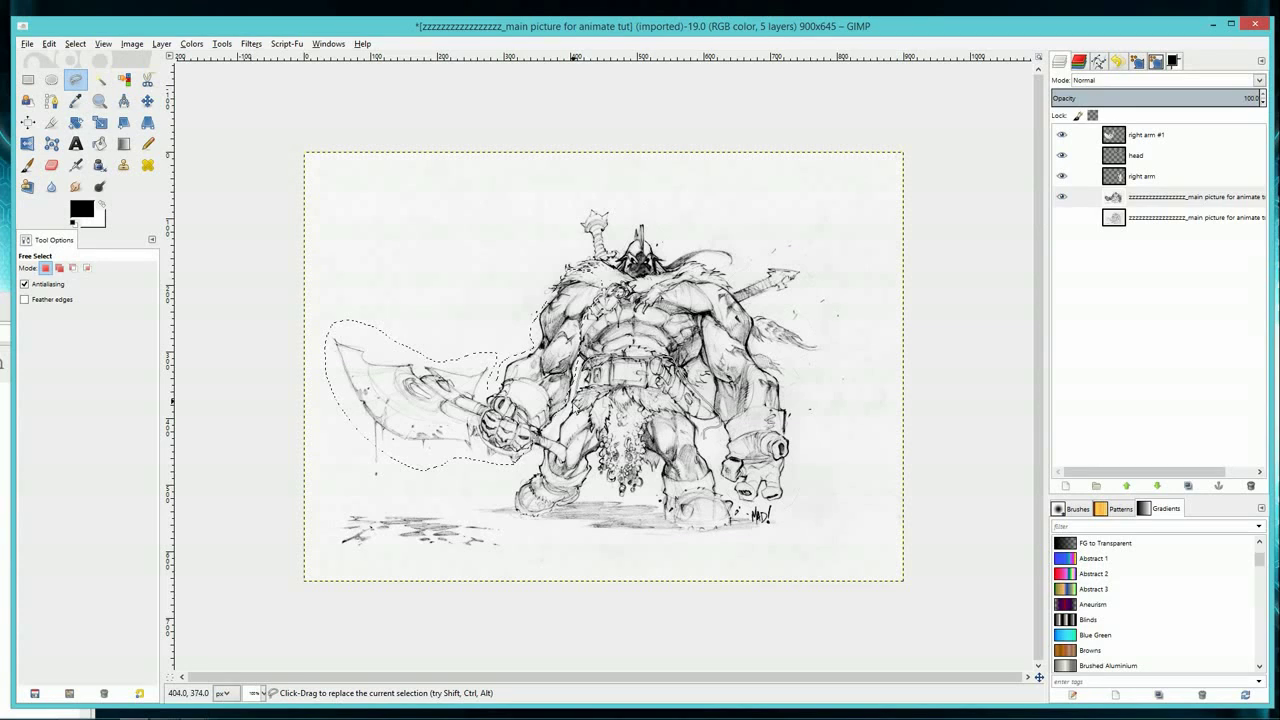
{"action": "mouse_move", "coordinate": [507, 490]}
{"action": "left_mouse_down"}
{"action": "mouse_move", "coordinate": [516, 512]}
{"action": "mouse_move", "coordinate": [578, 516]}
{"action": "mouse_move", "coordinate": [606, 492]}
{"action": "mouse_move", "coordinate": [722, 544]}
{"action": "mouse_move", "coordinate": [748, 505]}
{"action": "mouse_move", "coordinate": [717, 481]}
{"action": "mouse_move", "coordinate": [700, 436]}
{"action": "left_mouse_up"}
{"action": "left_click", "coordinate": [1168, 201]}
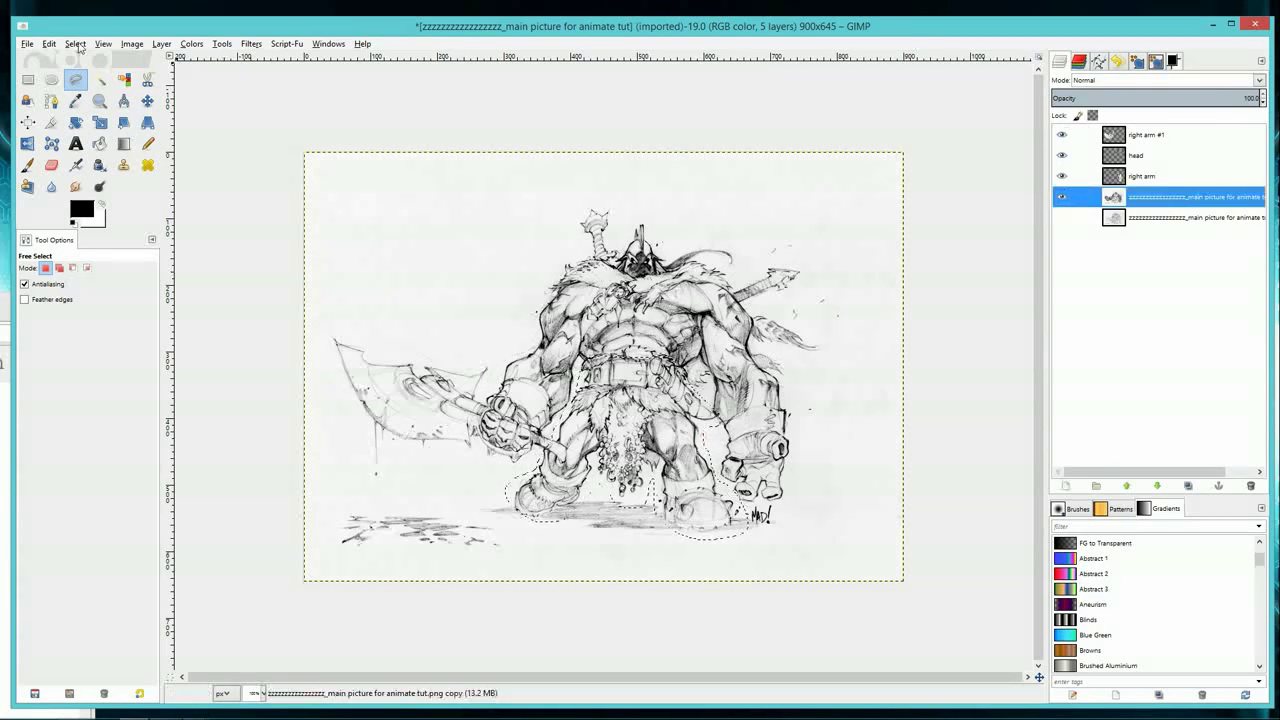
{"action": "left_click", "coordinate": [48, 44]}
{"action": "left_click", "coordinate": [67, 124]}
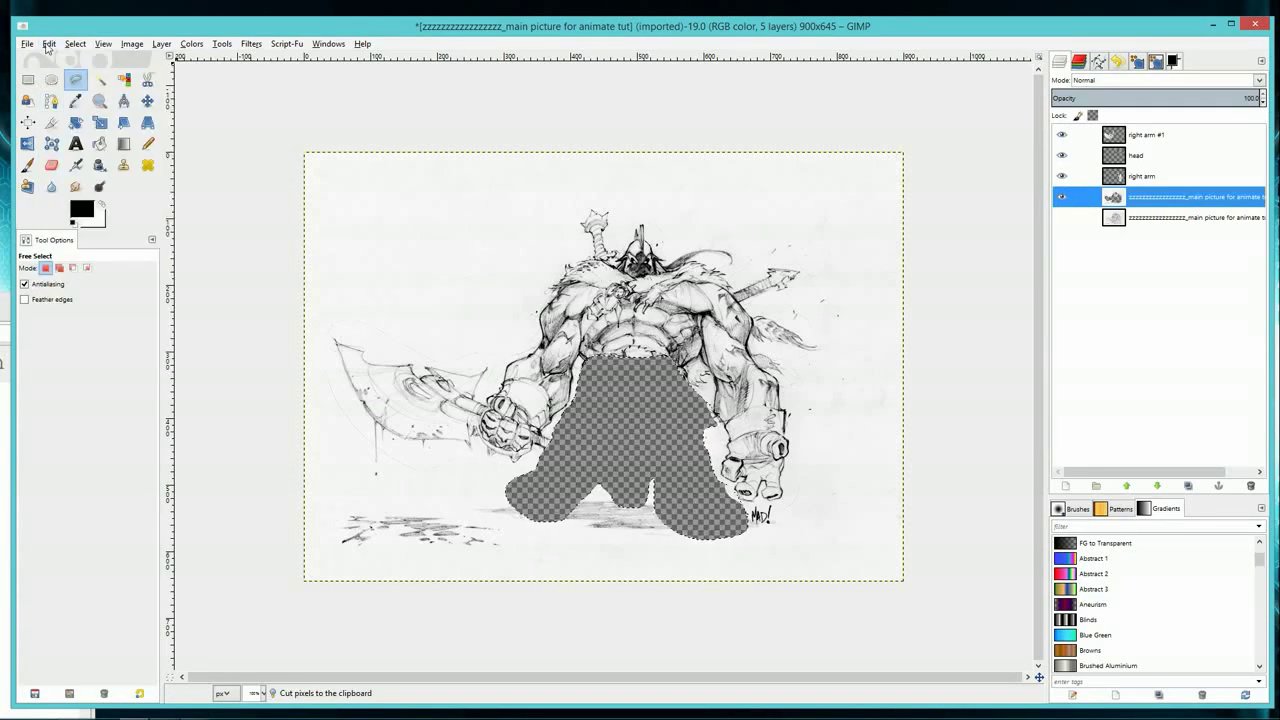
- Paste the cut legs and loincloth onto their own new layer and name it "waist and legs"
{"action": "left_click", "coordinate": [48, 44]}
{"action": "left_click", "coordinate": [77, 177]}
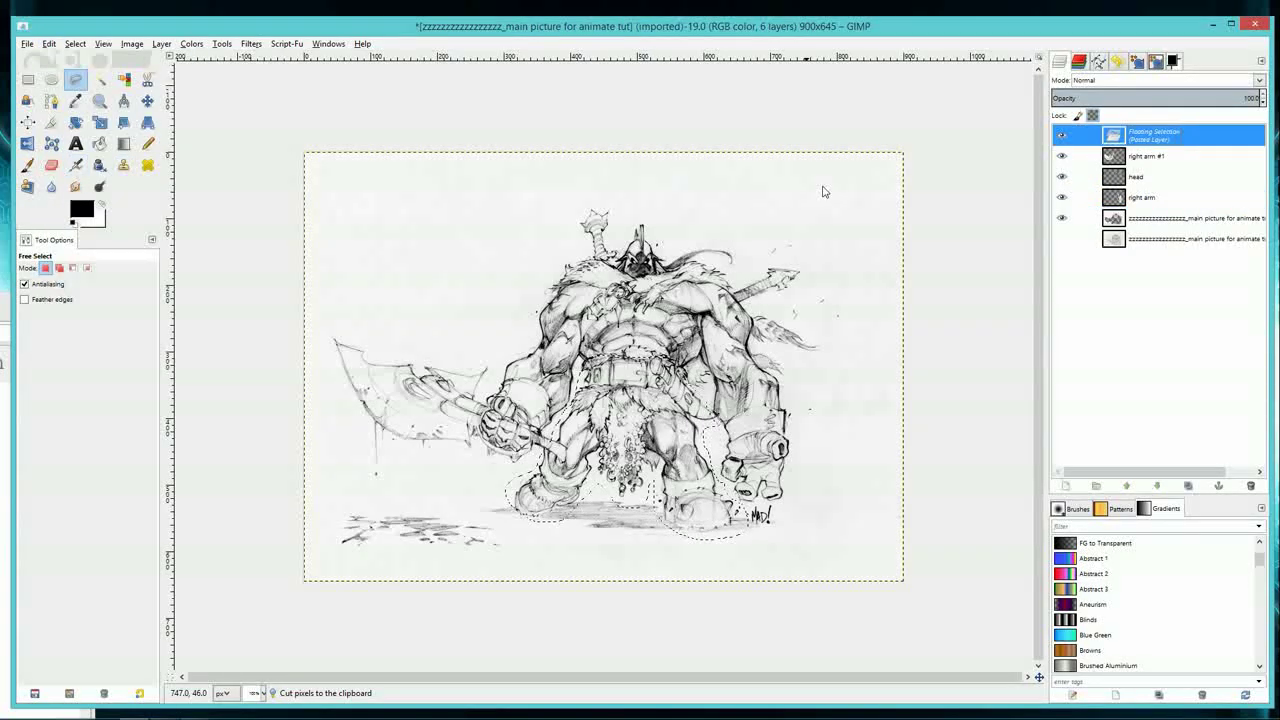
{"action": "left_click", "coordinate": [1066, 486]}
{"action": "double_click", "coordinate": [1146, 137]}
{"action": "type", "text": "is"}
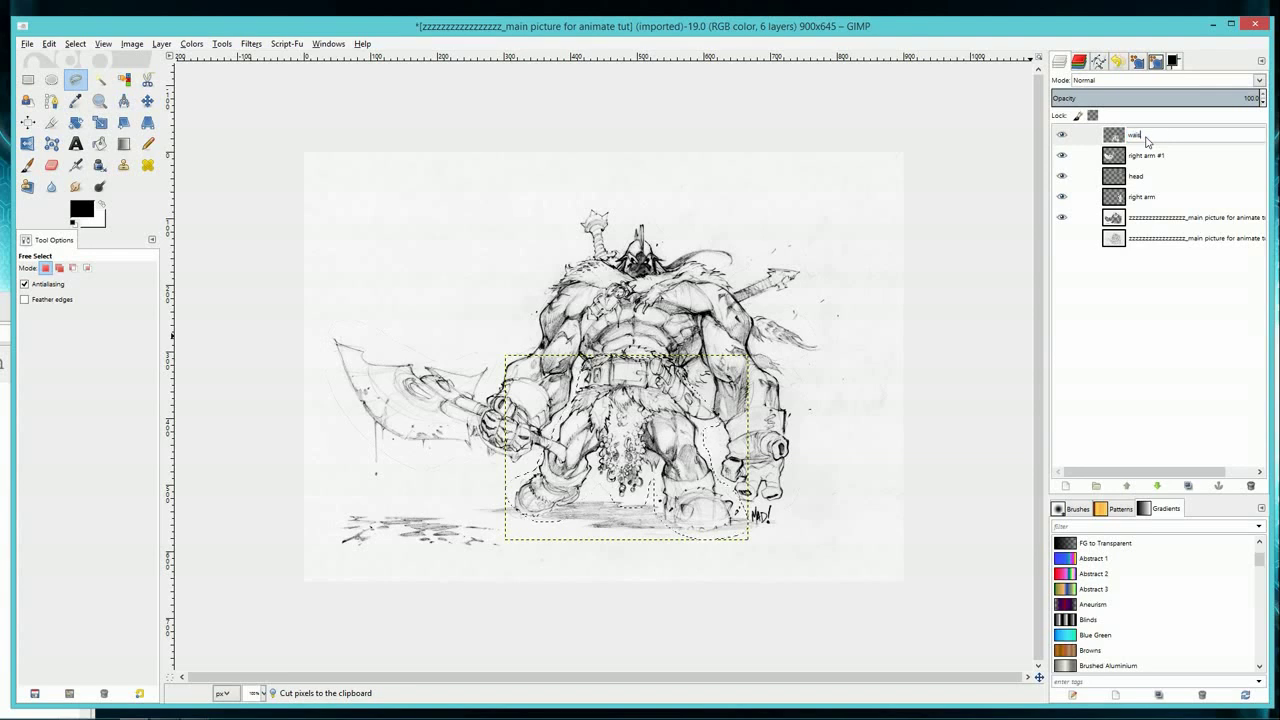
{"action": "type", "text": "t and legs"}
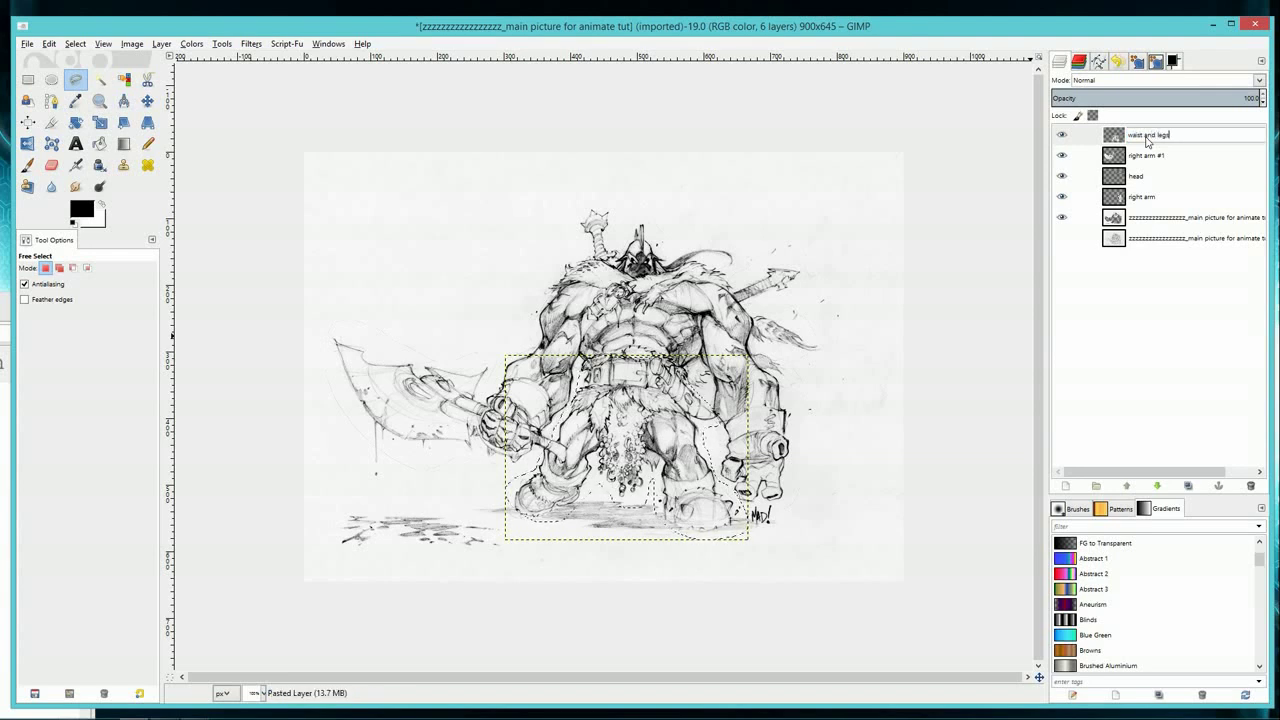
{"action": "key", "text": "Return"}
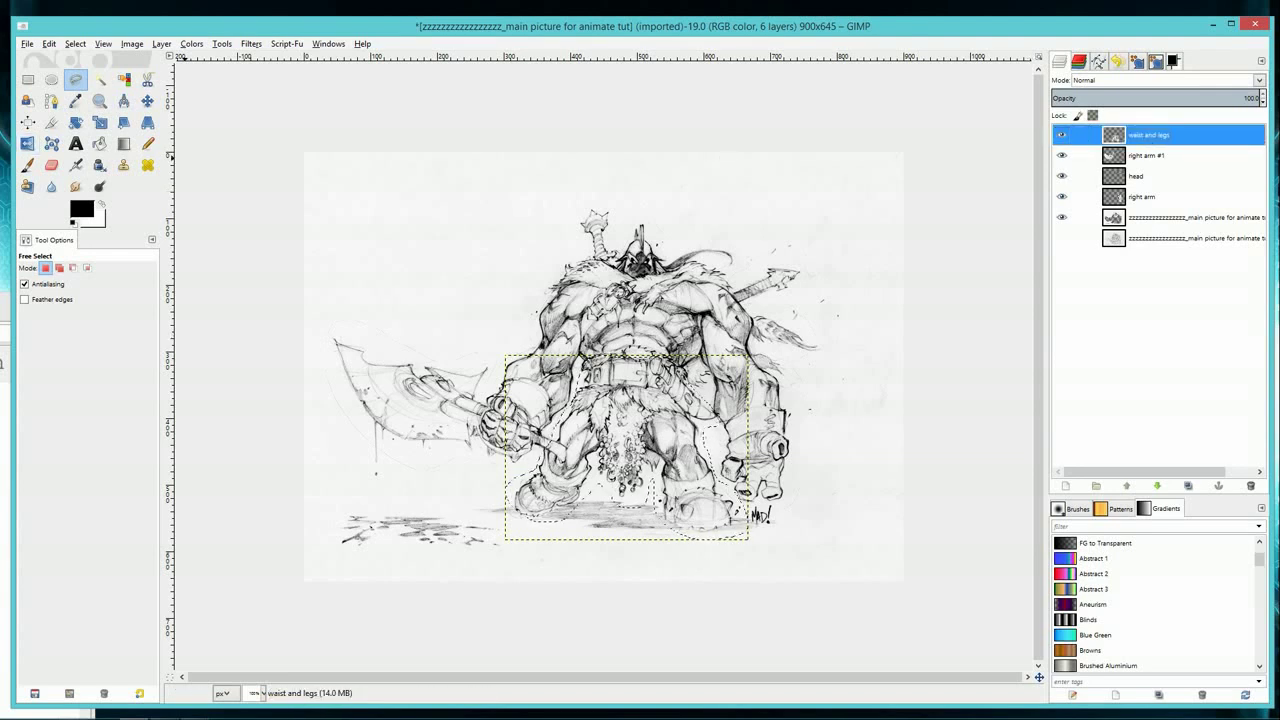
- Clear the leg selection from the canvas and switch to the Move tool
{"action": "left_click", "coordinate": [439, 248]}
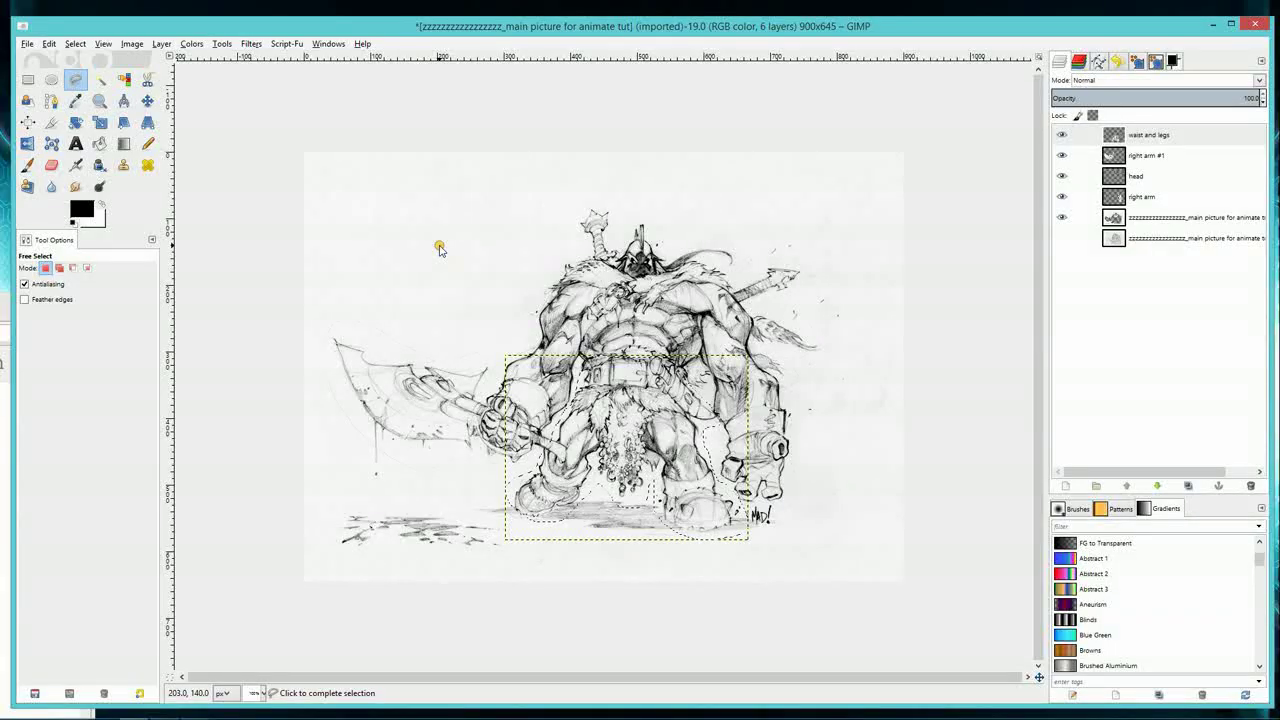
{"action": "left_click", "coordinate": [402, 268]}
{"action": "left_click", "coordinate": [464, 266]}
{"action": "left_click", "coordinate": [440, 249]}
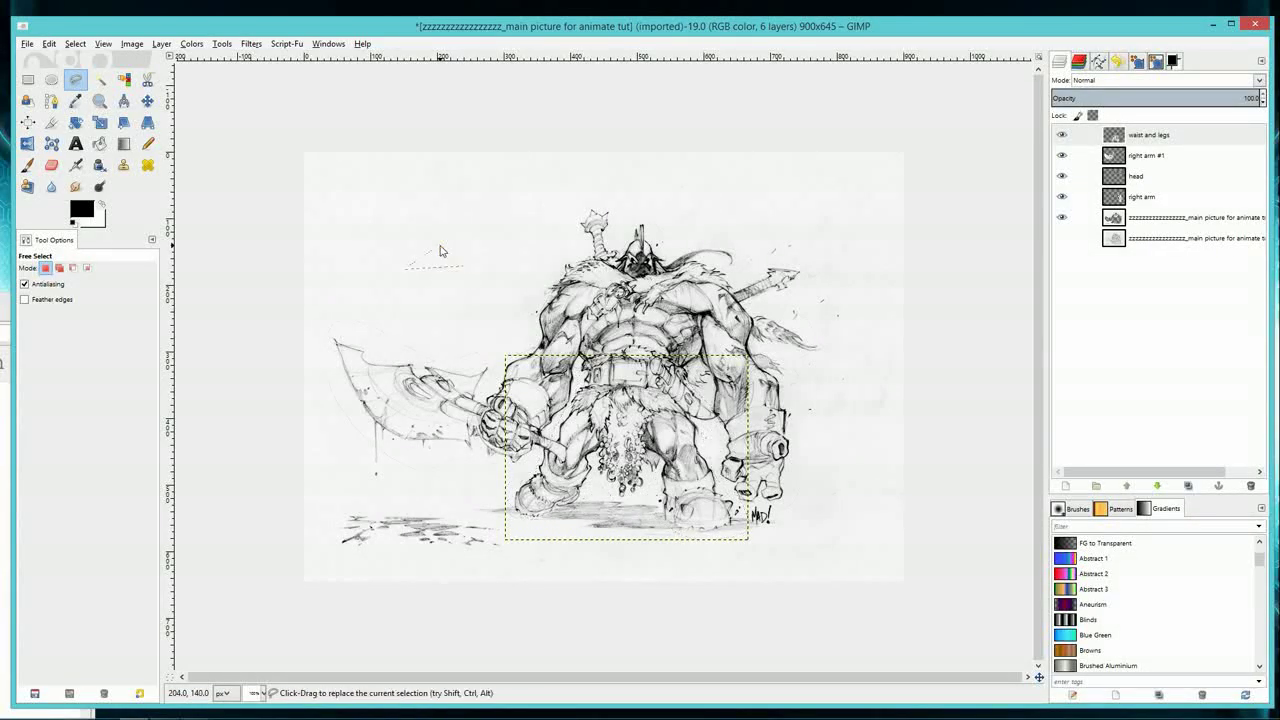
{"action": "left_click", "coordinate": [147, 101]}
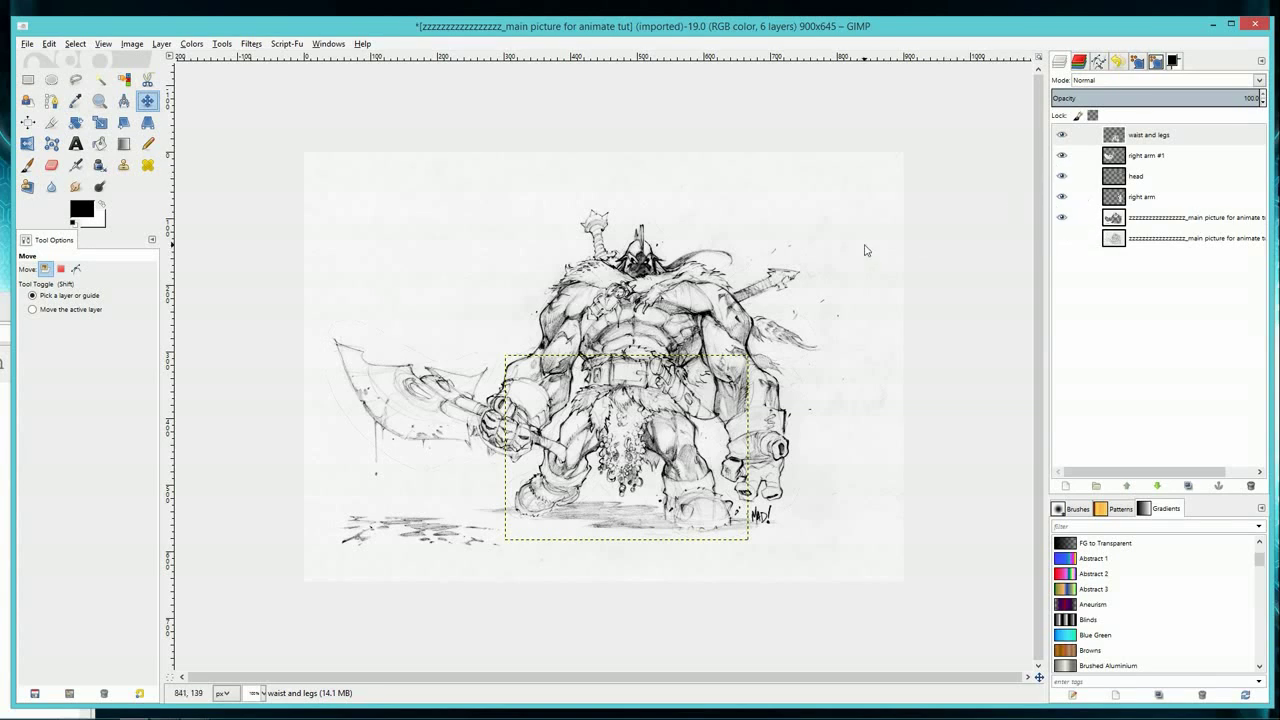
- Hide every layer except "right arm #1" and make that weapon-arm layer active
{"action": "left_click", "coordinate": [1064, 140]}
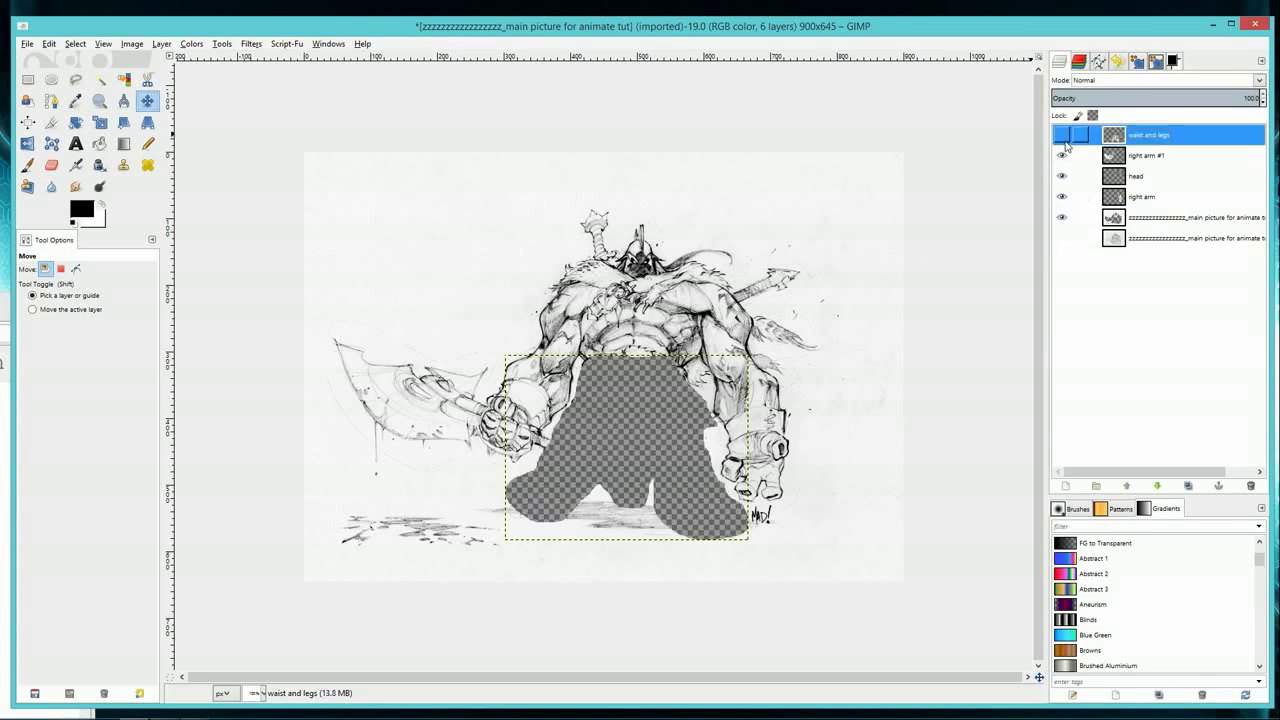
{"action": "left_click", "coordinate": [1062, 176]}
{"action": "left_click", "coordinate": [1062, 196]}
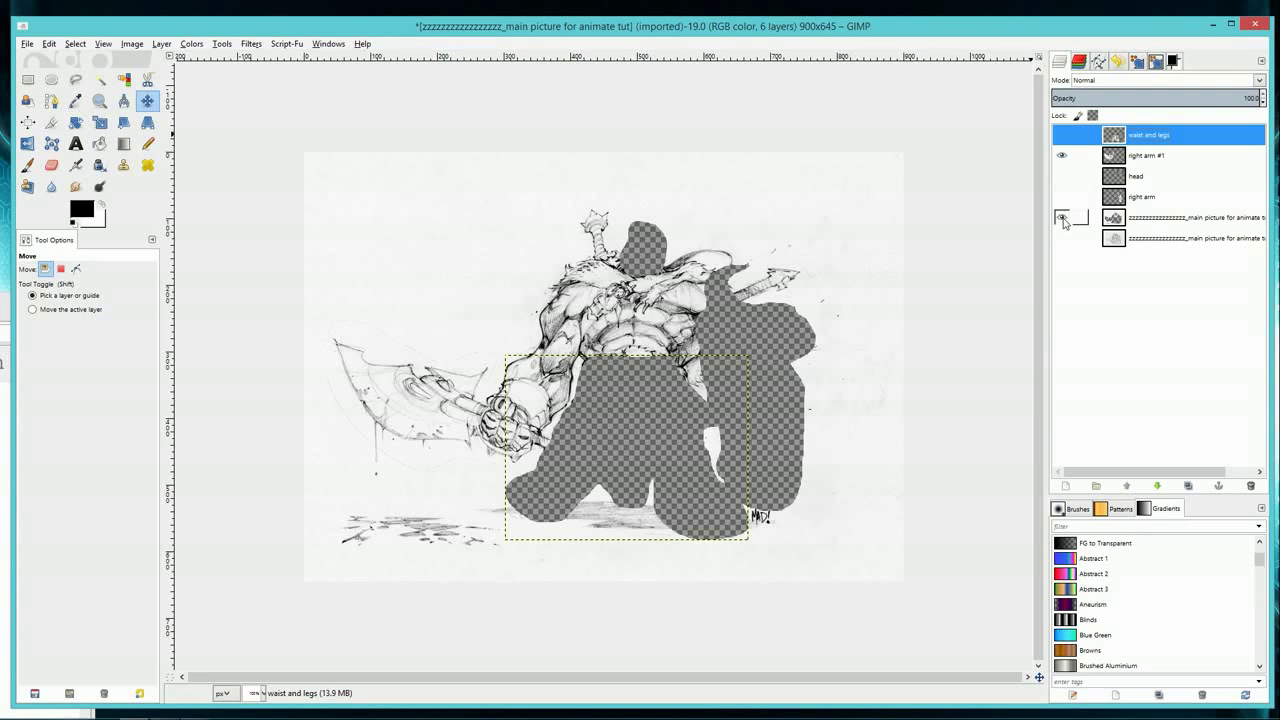
{"action": "left_click", "coordinate": [1063, 218]}
{"action": "left_click", "coordinate": [1160, 157]}
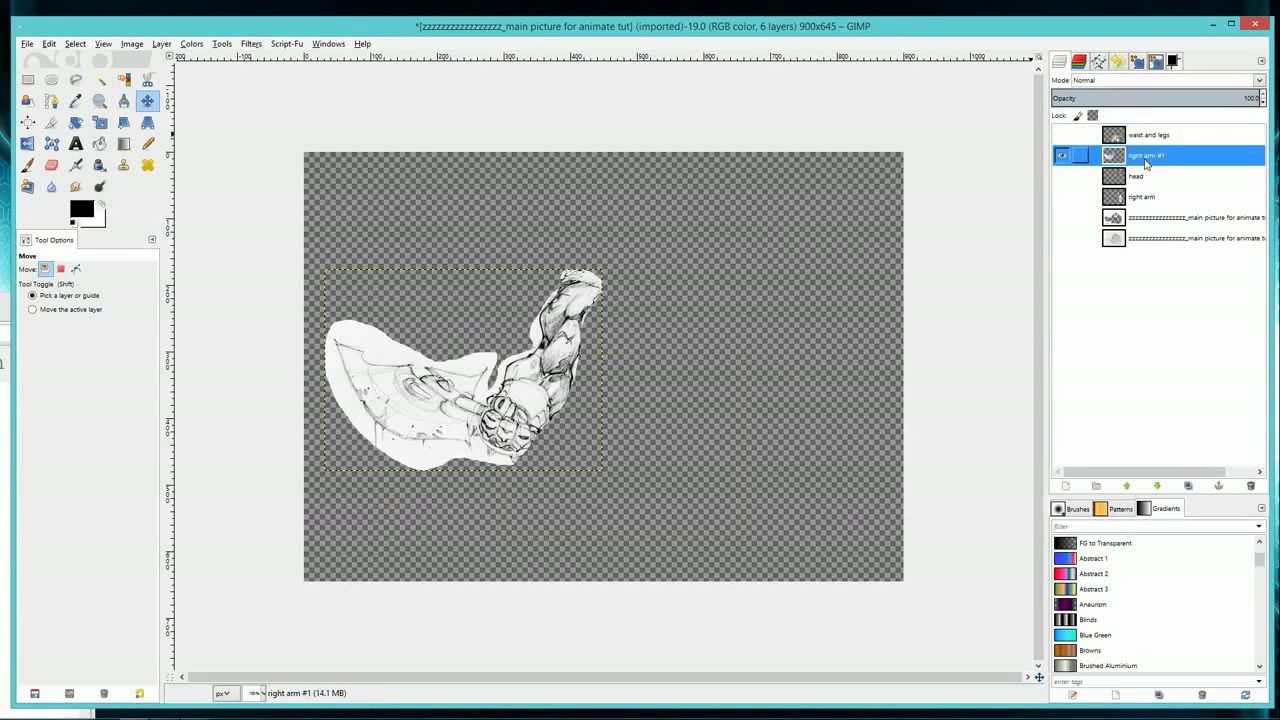
- Add a White (full opacity) layer mask to the "right arm #1" layer
{"action": "right_click", "coordinate": [1170, 156]}
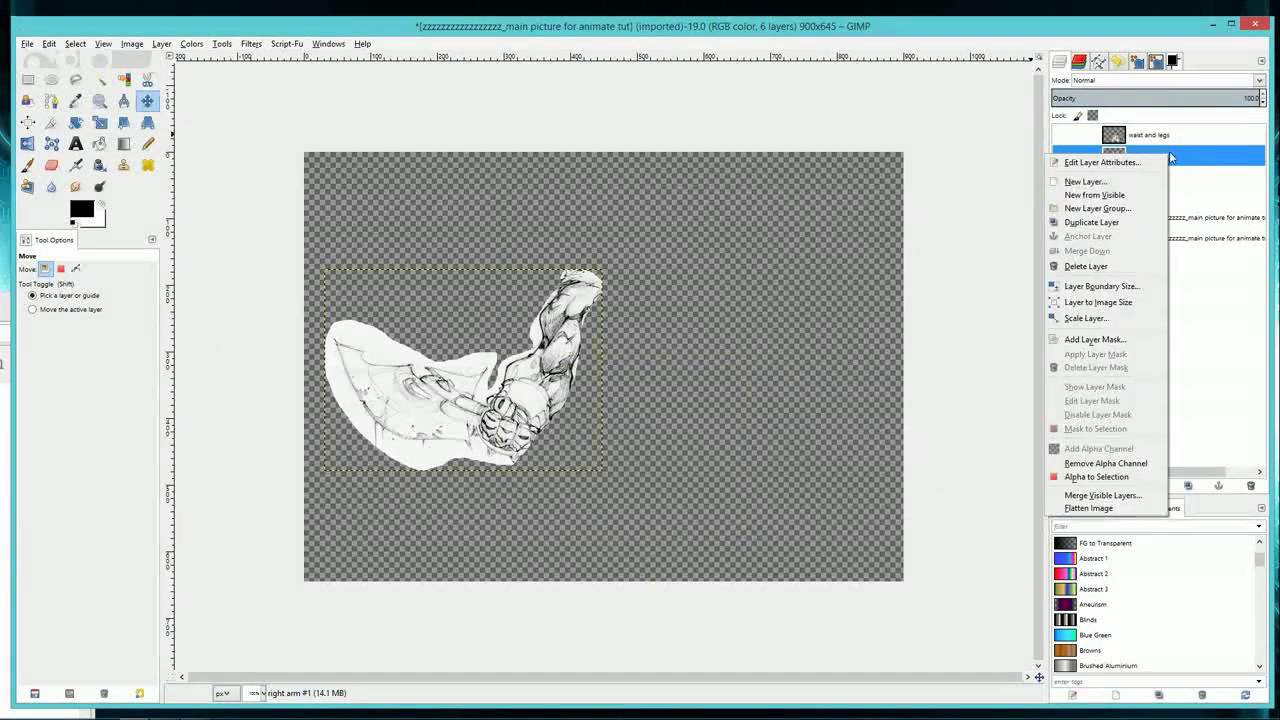
{"action": "left_click", "coordinate": [1133, 340]}
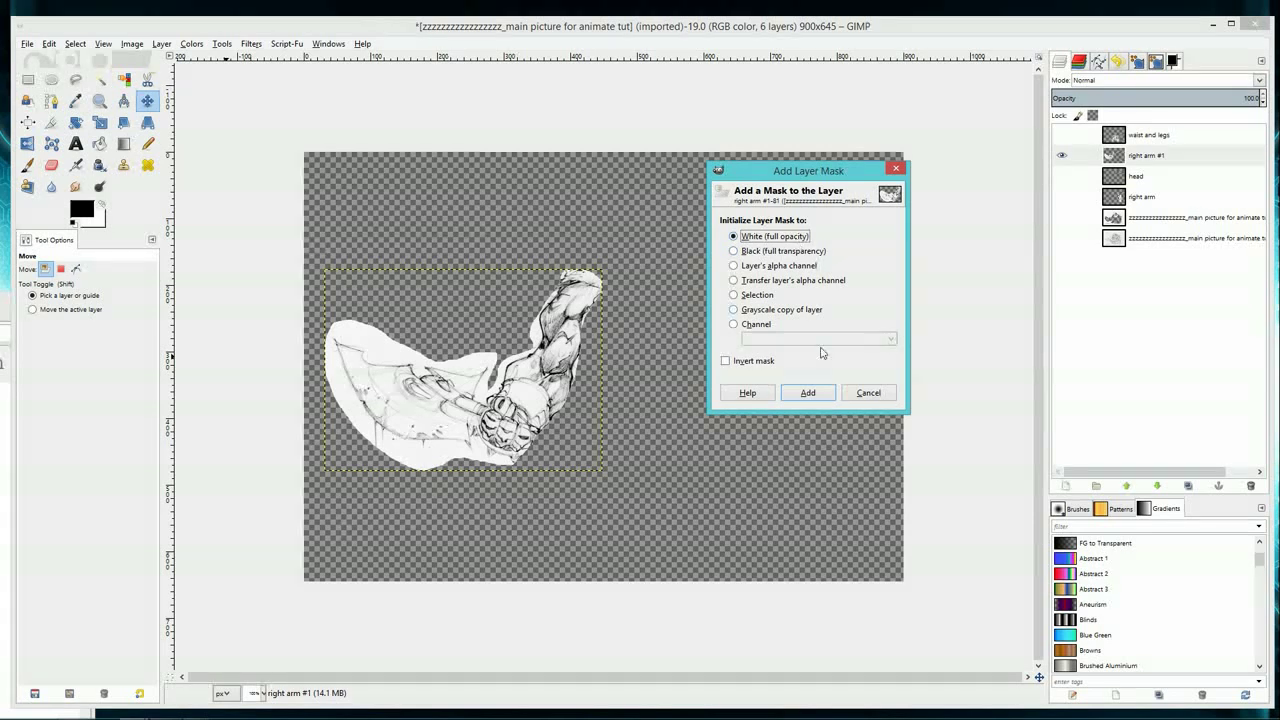
{"action": "left_click", "coordinate": [818, 393]}
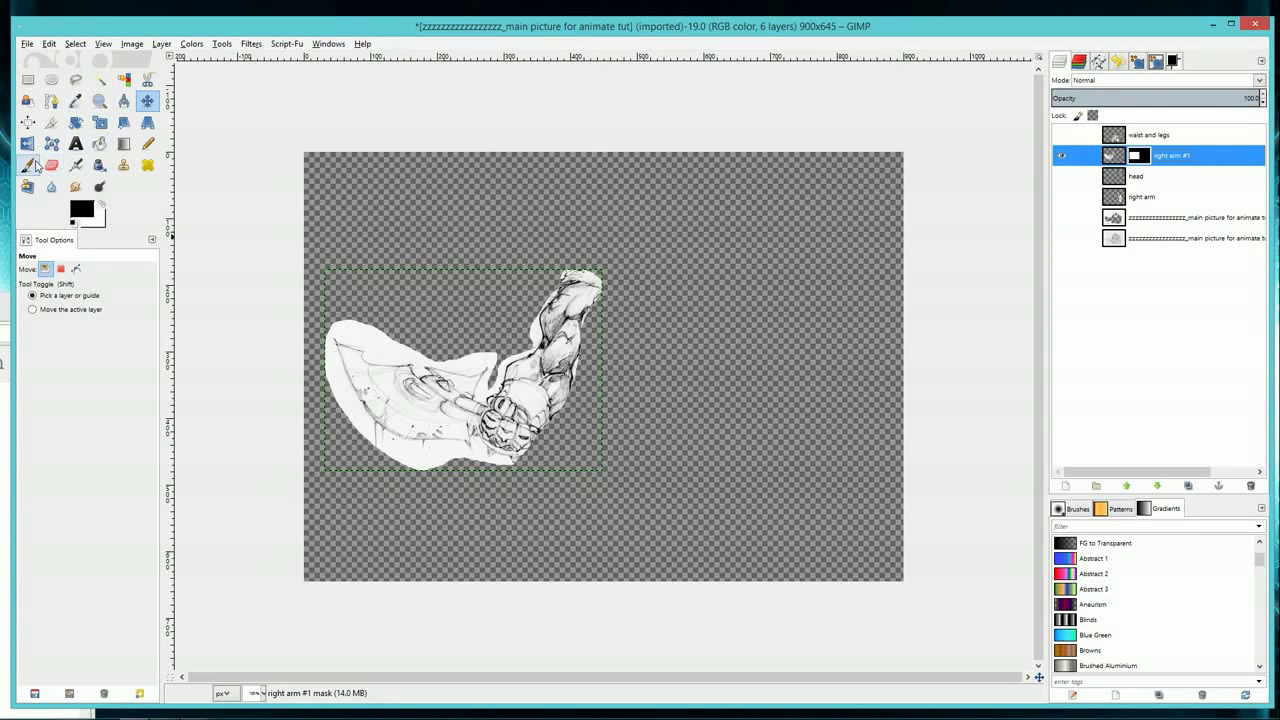
- Mask out the blade's upper edge and part of the arm with a size 63 black Paintbrush, and restore the arm in white
{"action": "key", "text": "p"}
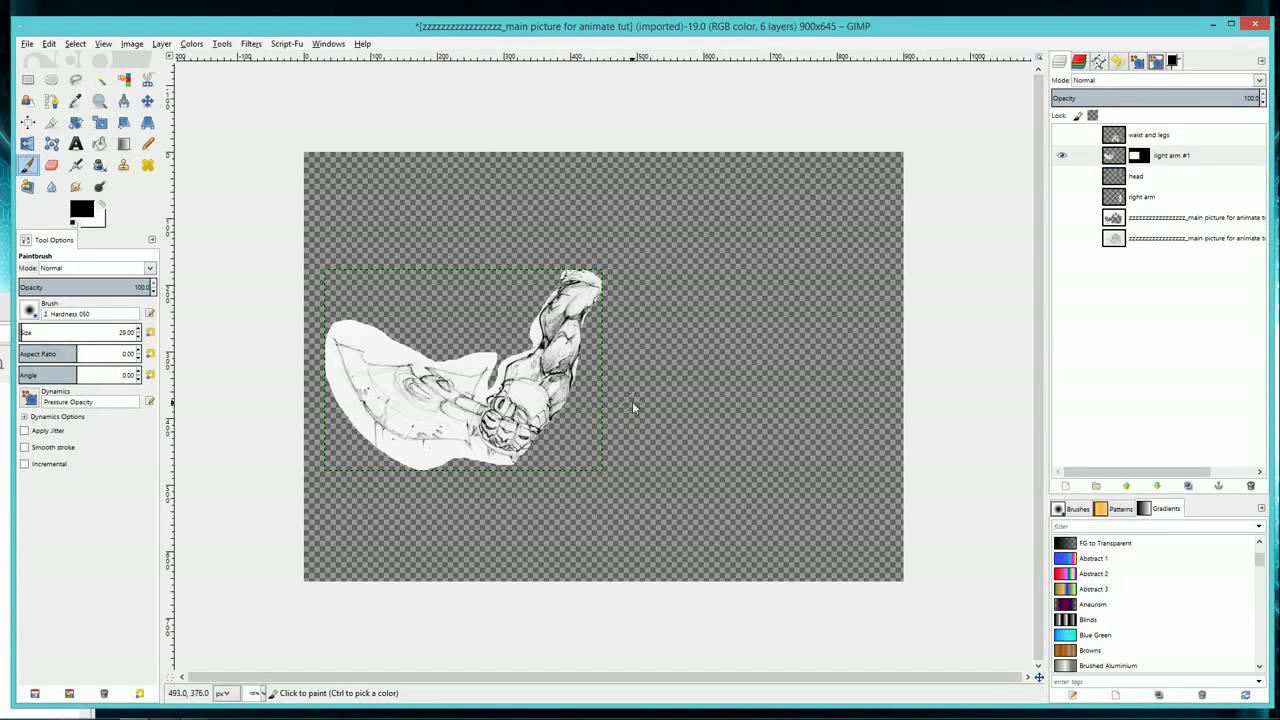
{"action": "key", "text": "bracketright"}
{"action": "mouse_move", "coordinate": [439, 333]}
{"action": "left_mouse_down"}
{"action": "mouse_move", "coordinate": [350, 330]}
{"action": "mouse_move", "coordinate": [395, 344]}
{"action": "mouse_move", "coordinate": [411, 345]}
{"action": "mouse_move", "coordinate": [344, 322]}
{"action": "left_mouse_up"}
{"action": "mouse_move", "coordinate": [439, 333]}
{"action": "left_mouse_down"}
{"action": "mouse_move", "coordinate": [489, 348]}
{"action": "mouse_move", "coordinate": [565, 402]}
{"action": "left_mouse_up"}
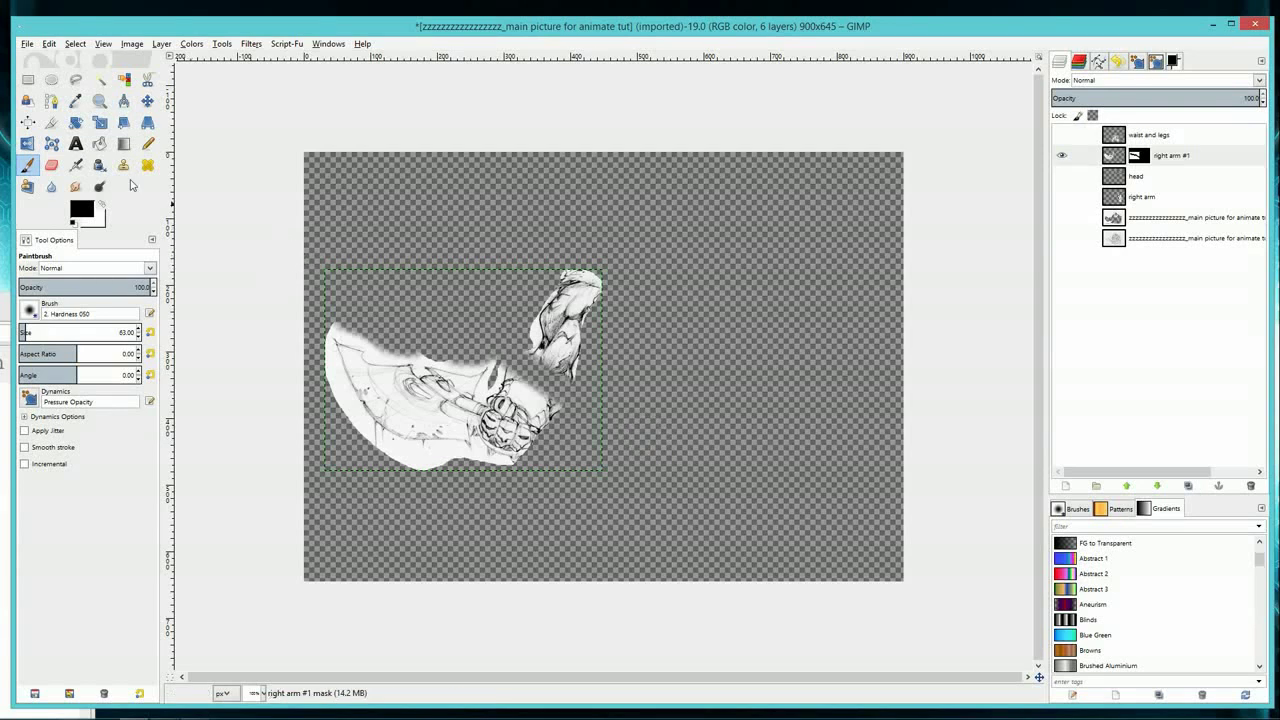
{"action": "left_click", "coordinate": [103, 206]}
{"action": "mouse_move", "coordinate": [572, 383]}
{"action": "left_mouse_down"}
{"action": "mouse_move", "coordinate": [535, 372]}
{"action": "mouse_move", "coordinate": [545, 355]}
{"action": "mouse_move", "coordinate": [488, 335]}
{"action": "left_mouse_up"}
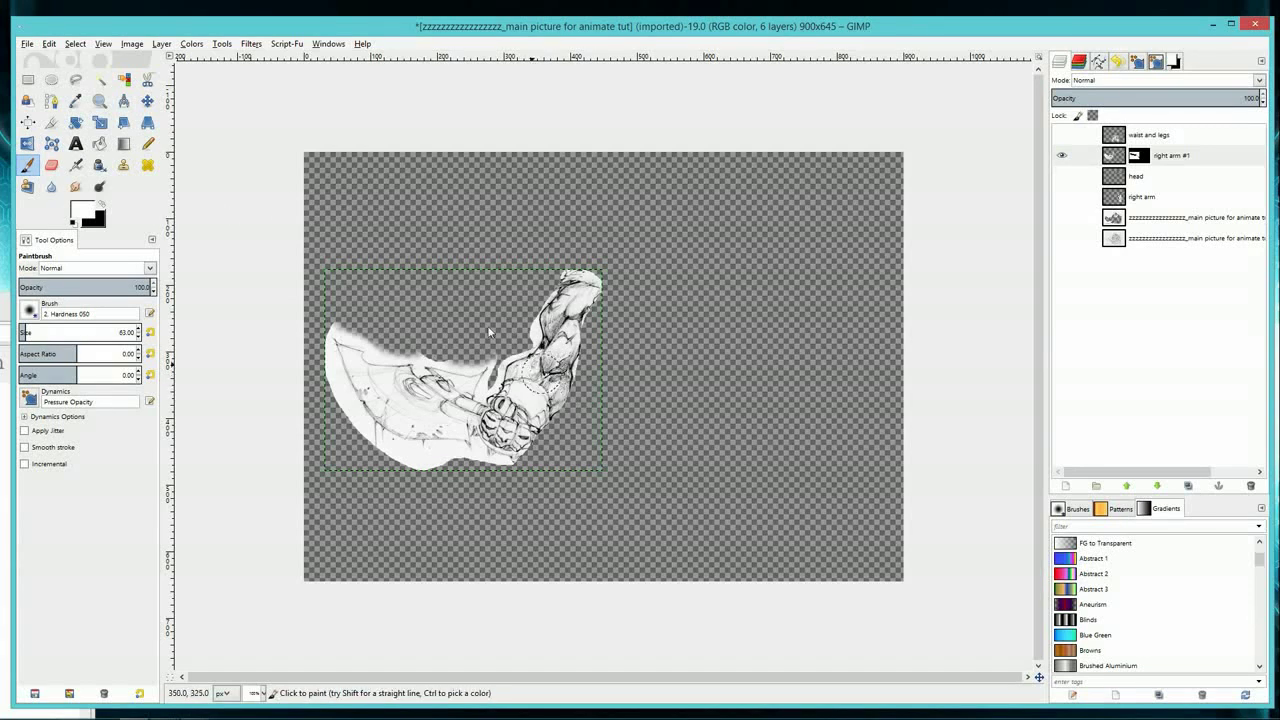
- Paint black on the mask around the blade's upper and lower edges and below the fist to hide the leftover white margin
{"action": "left_click", "coordinate": [102, 204]}
{"action": "mouse_move", "coordinate": [390, 352]}
{"action": "left_mouse_down"}
{"action": "mouse_move", "coordinate": [345, 332]}
{"action": "mouse_move", "coordinate": [498, 362]}
{"action": "left_mouse_up"}
{"action": "mouse_move", "coordinate": [468, 458]}
{"action": "left_mouse_down"}
{"action": "mouse_move", "coordinate": [408, 470]}
{"action": "mouse_move", "coordinate": [460, 455]}
{"action": "mouse_move", "coordinate": [372, 446]}
{"action": "mouse_move", "coordinate": [333, 403]}
{"action": "mouse_move", "coordinate": [320, 352]}
{"action": "mouse_move", "coordinate": [346, 426]}
{"action": "mouse_move", "coordinate": [304, 340]}
{"action": "mouse_move", "coordinate": [330, 316]}
{"action": "mouse_move", "coordinate": [418, 347]}
{"action": "left_mouse_up"}
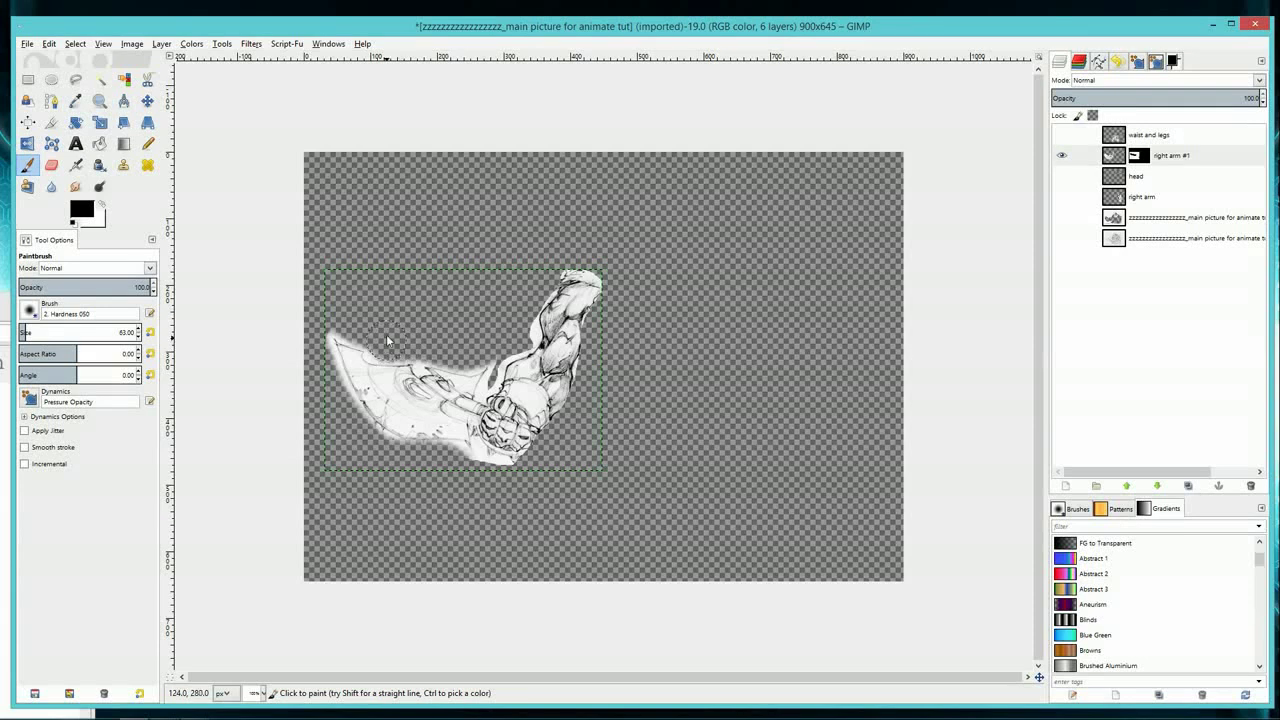
{"action": "mouse_move", "coordinate": [359, 334]}
{"action": "left_mouse_down"}
{"action": "mouse_move", "coordinate": [341, 330]}
{"action": "mouse_move", "coordinate": [330, 390]}
{"action": "mouse_move", "coordinate": [334, 350]}
{"action": "mouse_move", "coordinate": [336, 402]}
{"action": "left_mouse_up"}
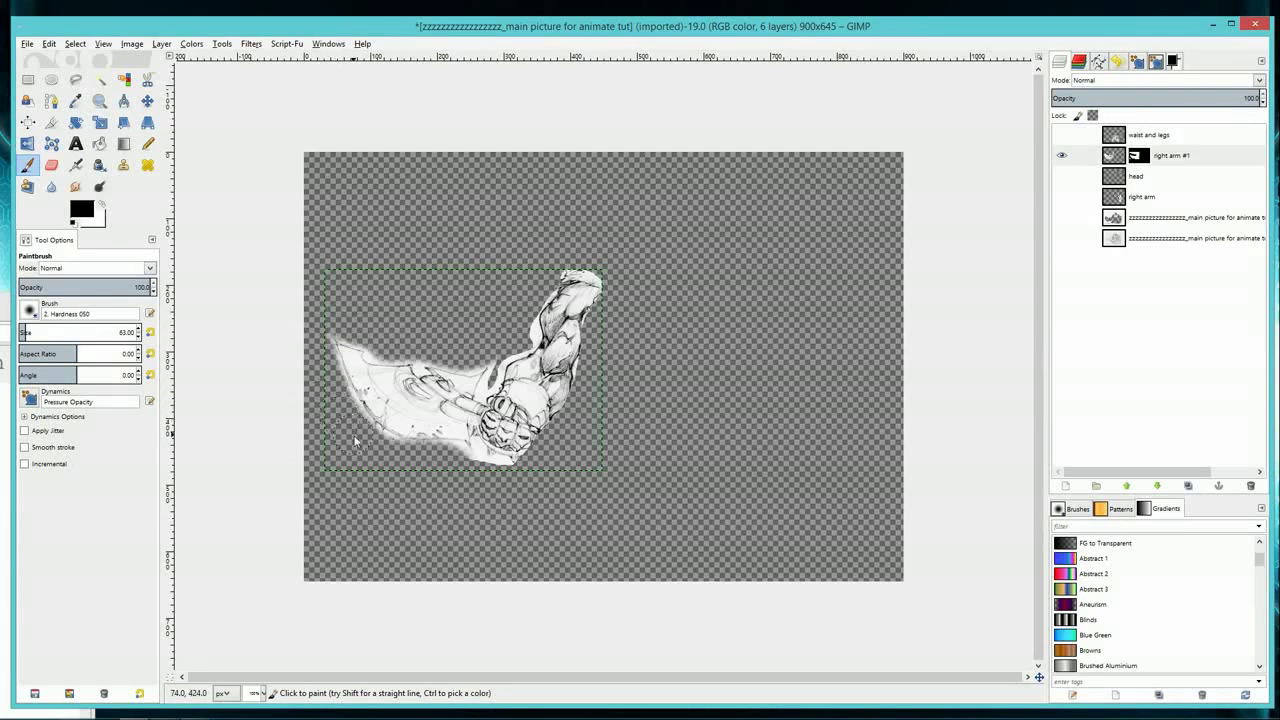
{"action": "left_click_drag", "start_coordinate": [460, 478], "coordinate": [493, 478]}
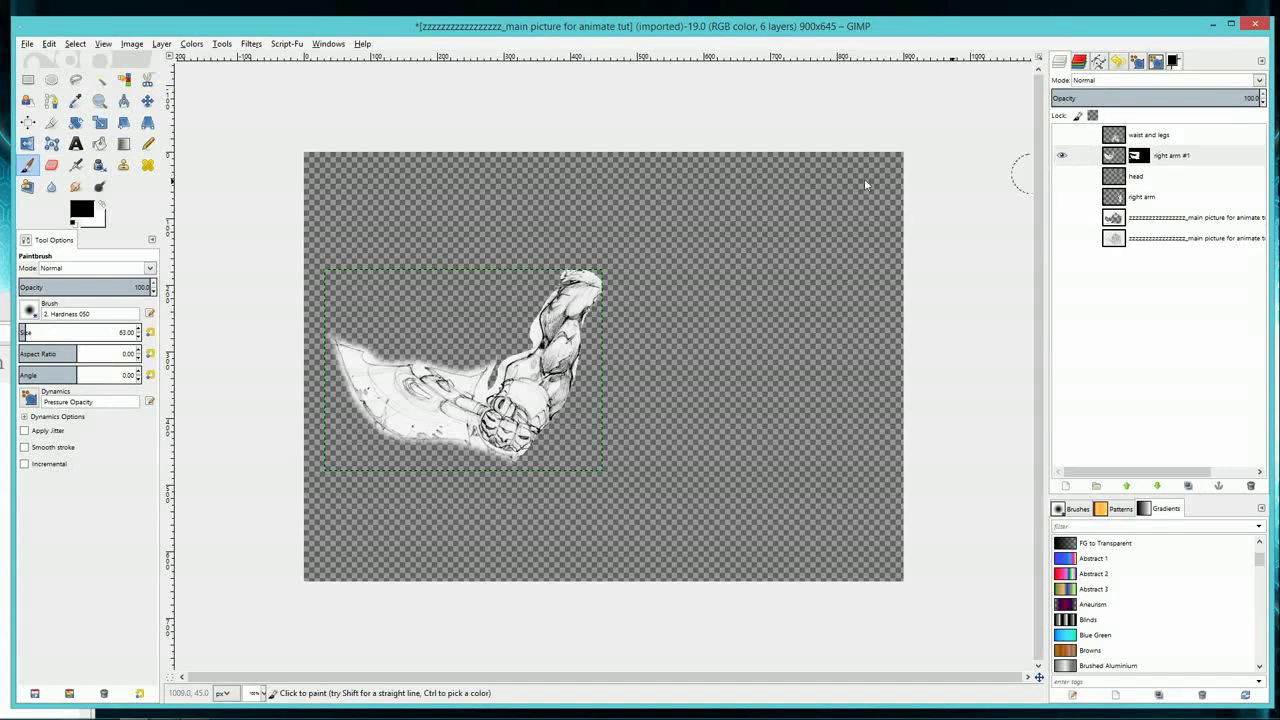
- Reduce the brush to size 31 and trim the mask closely along the arm's outline and the blade's edges
{"action": "left_click_drag", "start_coordinate": [536, 287], "coordinate": [523, 298]}
{"action": "key", "text": "bracketleft"}
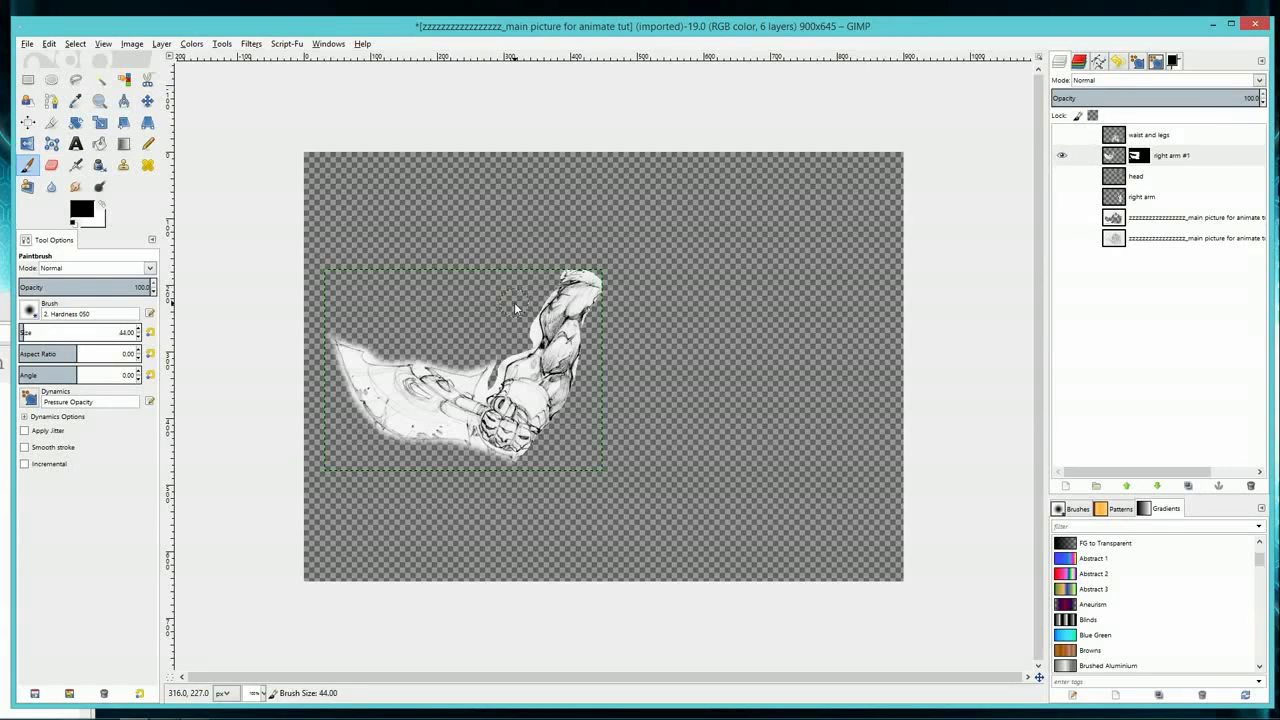
{"action": "mouse_move", "coordinate": [519, 324]}
{"action": "left_mouse_down"}
{"action": "mouse_move", "coordinate": [532, 340]}
{"action": "mouse_move", "coordinate": [500, 362]}
{"action": "left_mouse_up"}
{"action": "left_click_drag", "start_coordinate": [386, 355], "coordinate": [495, 362]}
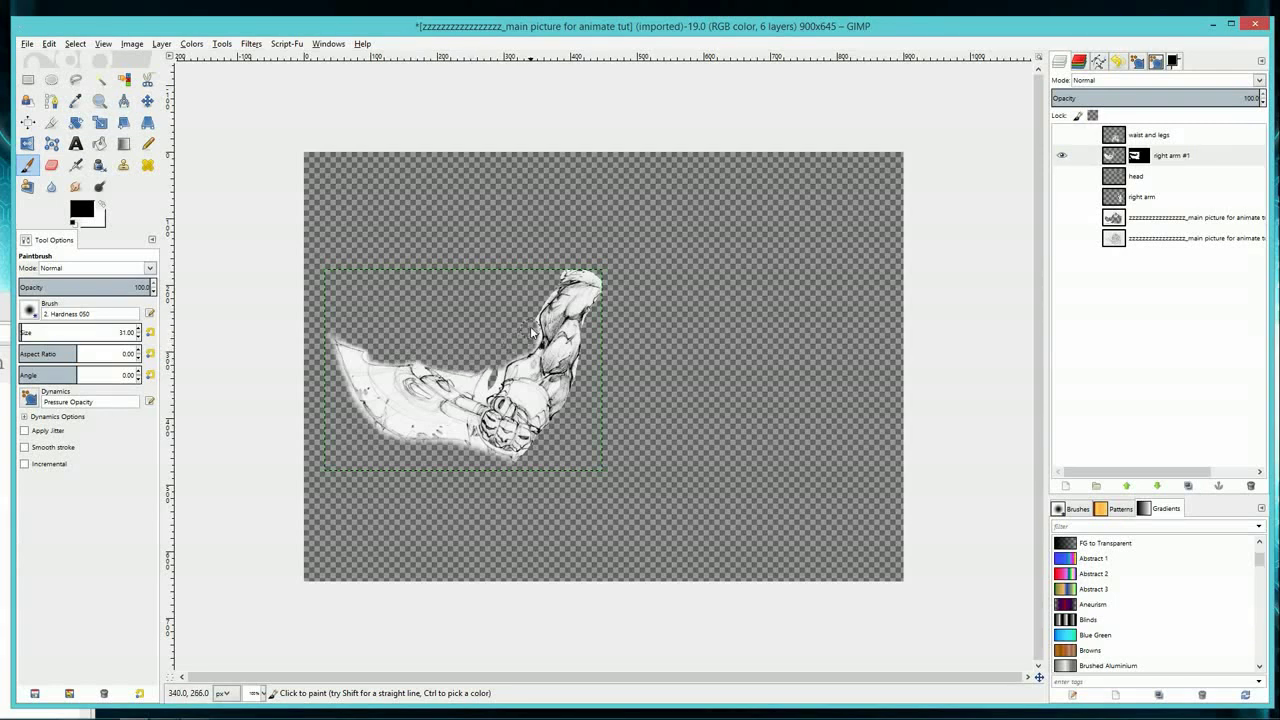
{"action": "left_click_drag", "start_coordinate": [530, 315], "coordinate": [552, 296]}
{"action": "mouse_move", "coordinate": [475, 450]}
{"action": "left_mouse_down"}
{"action": "mouse_move", "coordinate": [500, 465]}
{"action": "mouse_move", "coordinate": [472, 446]}
{"action": "mouse_move", "coordinate": [438, 455]}
{"action": "mouse_move", "coordinate": [370, 433]}
{"action": "mouse_move", "coordinate": [327, 344]}
{"action": "mouse_move", "coordinate": [455, 367]}
{"action": "mouse_move", "coordinate": [529, 343]}
{"action": "mouse_move", "coordinate": [543, 299]}
{"action": "left_mouse_up"}
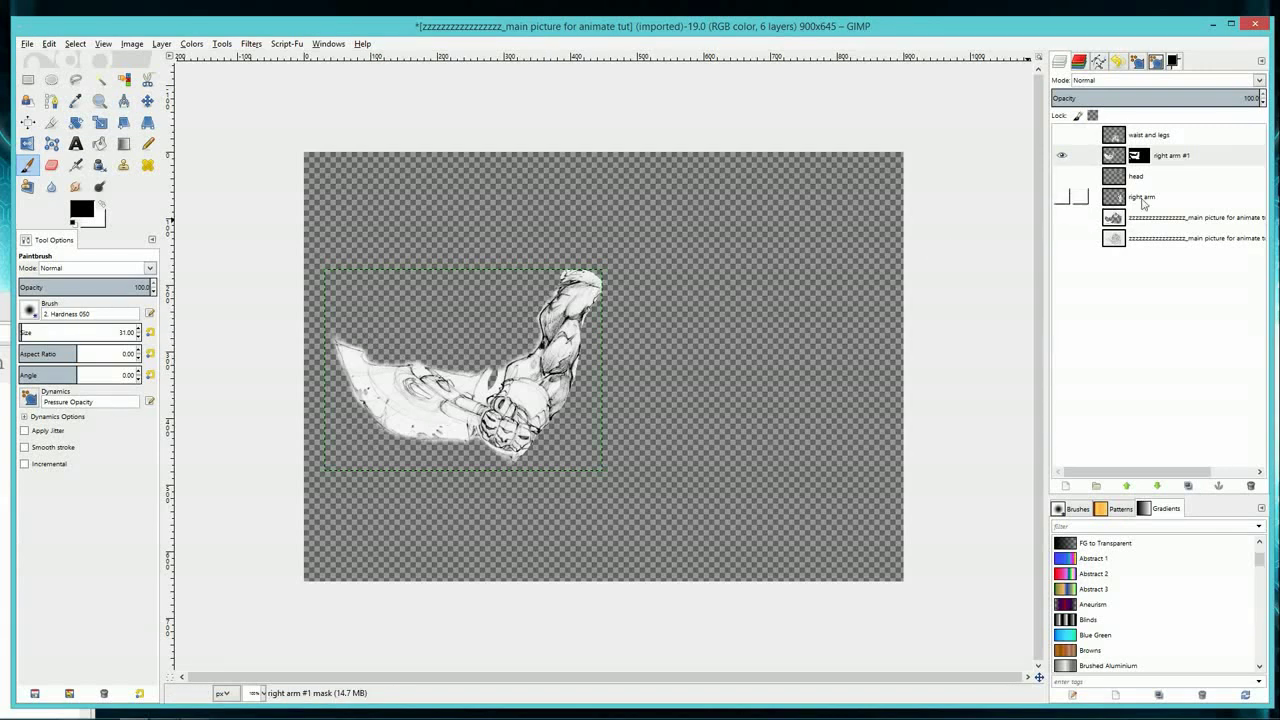
- Create a new layer from the visible masked arm and hide the original "right arm #1" layer
{"action": "left_click", "coordinate": [1171, 158]}
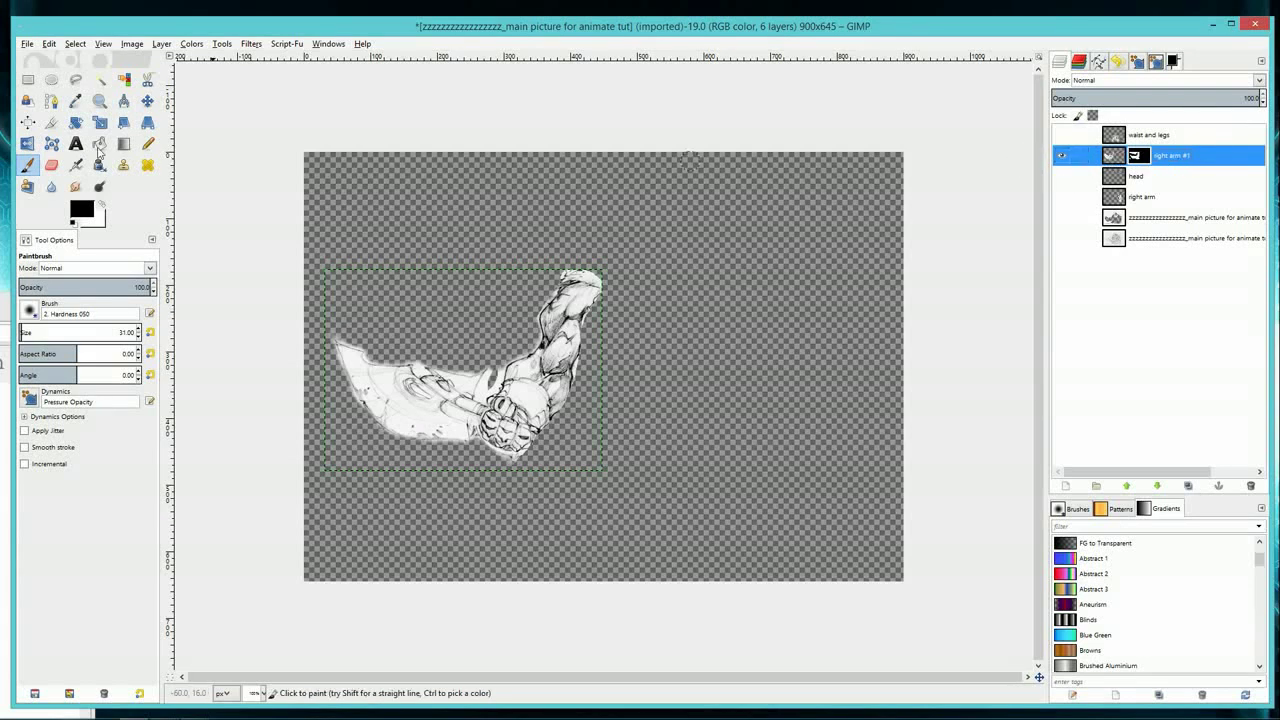
{"action": "left_click", "coordinate": [174, 45]}
{"action": "mouse_move", "coordinate": [190, 44]}
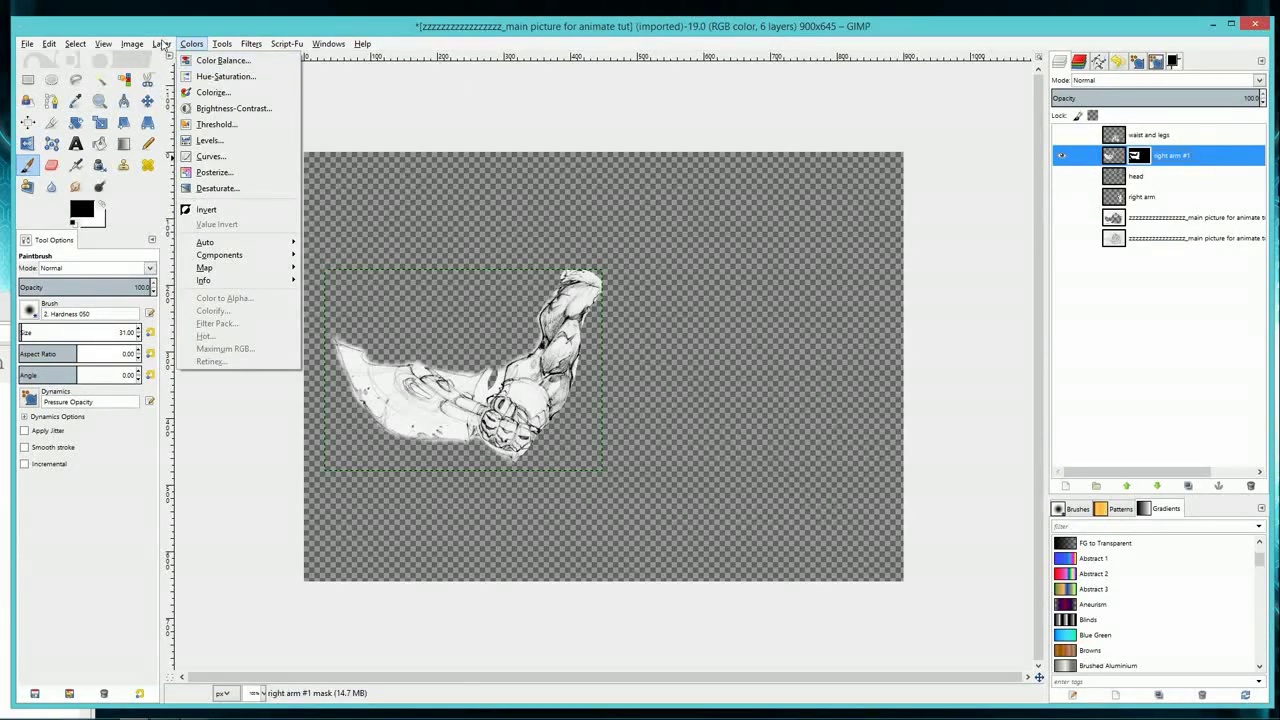
{"action": "left_click", "coordinate": [174, 75]}
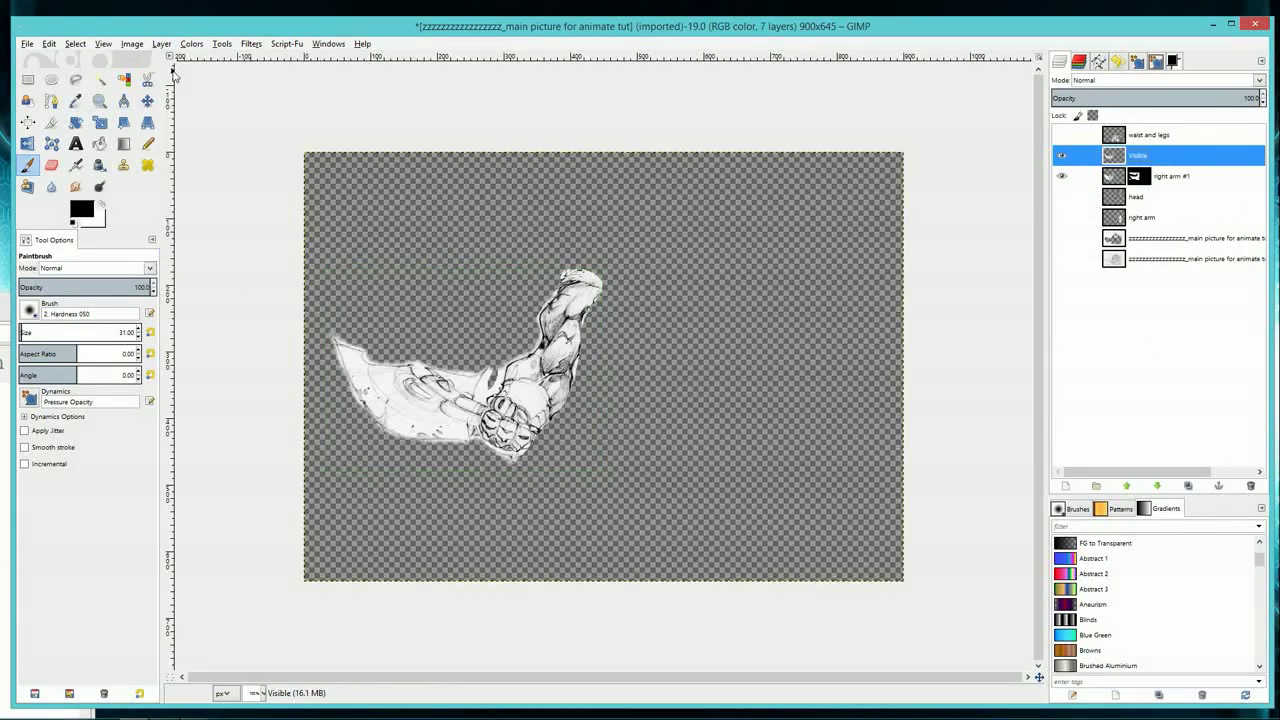
{"action": "left_click", "coordinate": [1062, 176]}
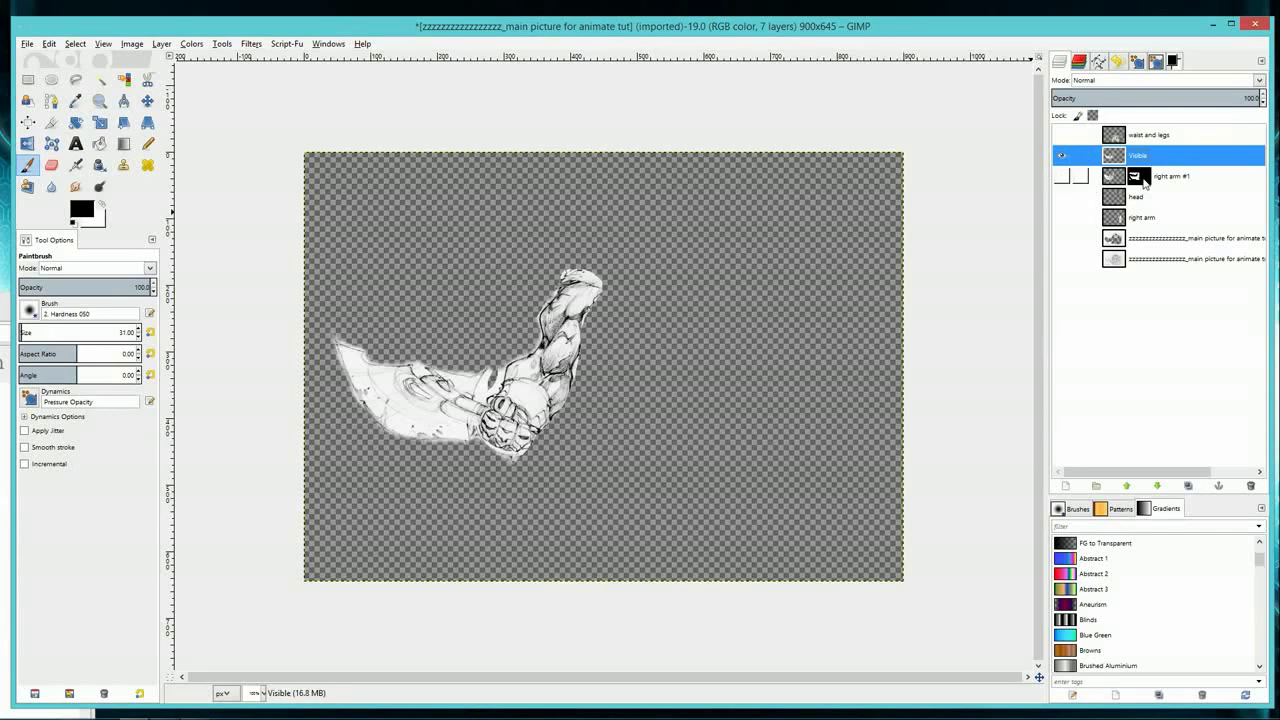
- Start exporting the cut-out arm with PNG image as the file type, and cancel the export
{"action": "left_click", "coordinate": [28, 44]}
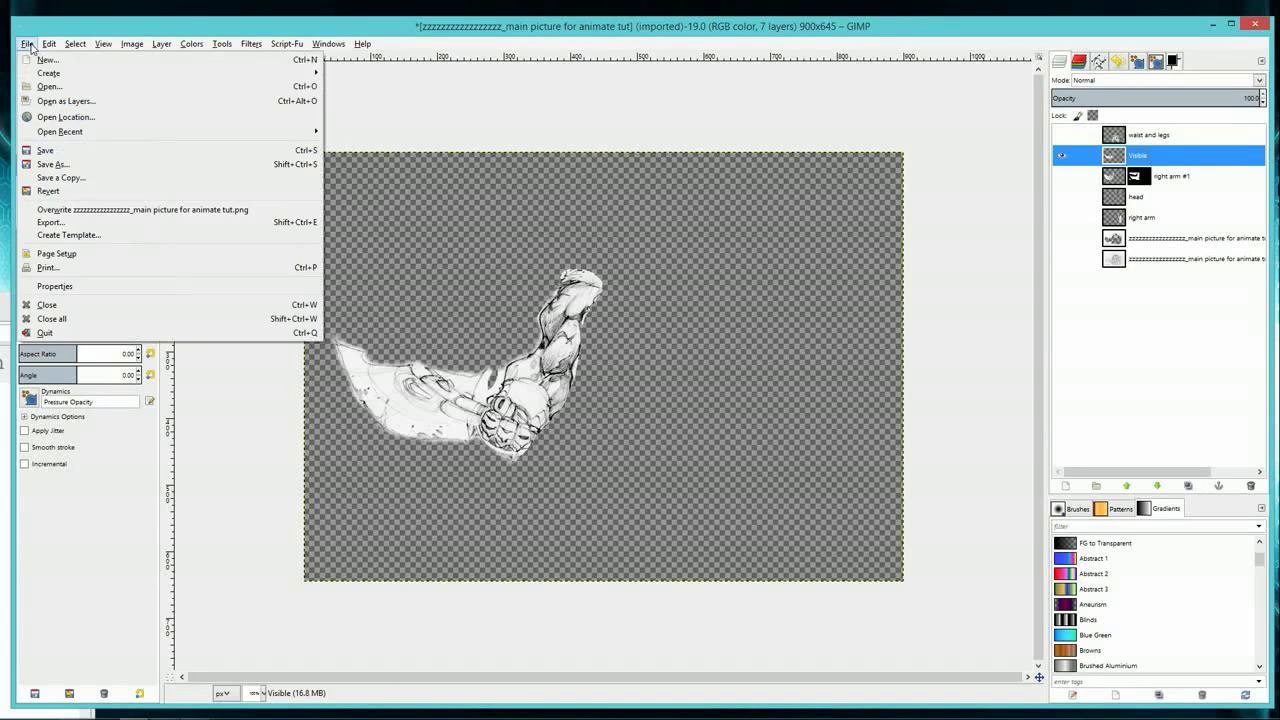
{"action": "left_click", "coordinate": [62, 224]}
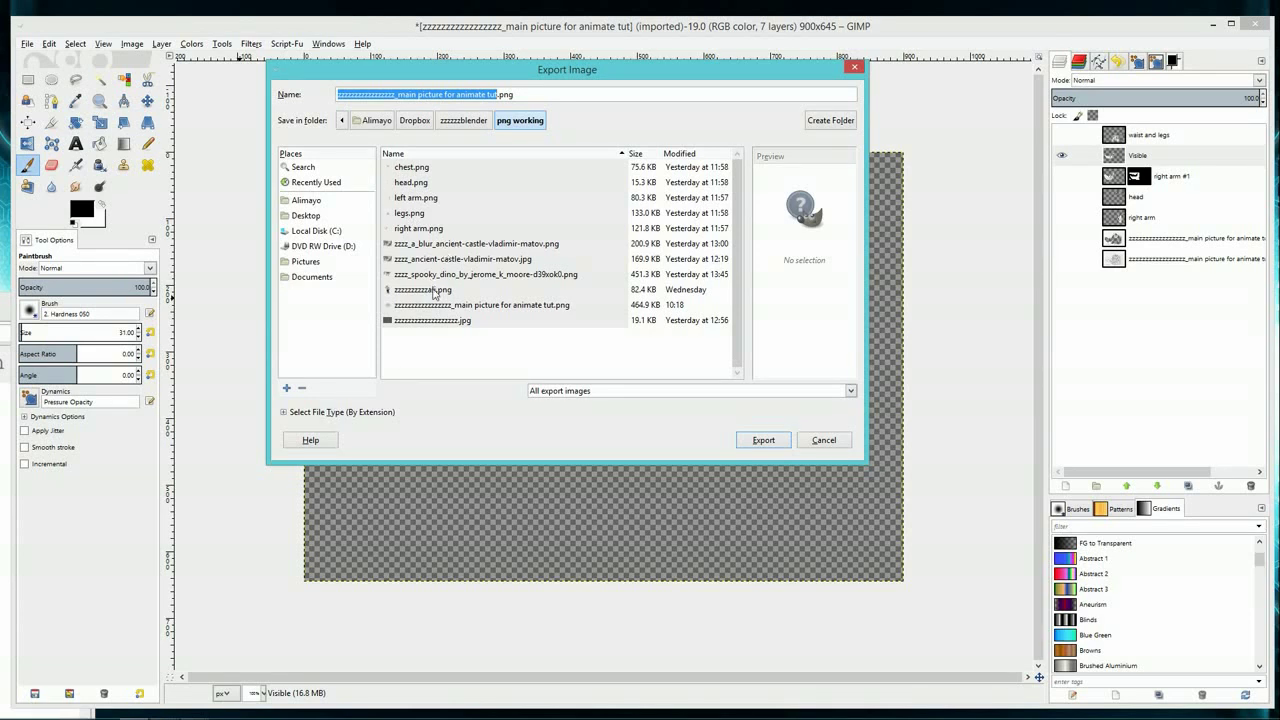
{"action": "left_click", "coordinate": [325, 413]}
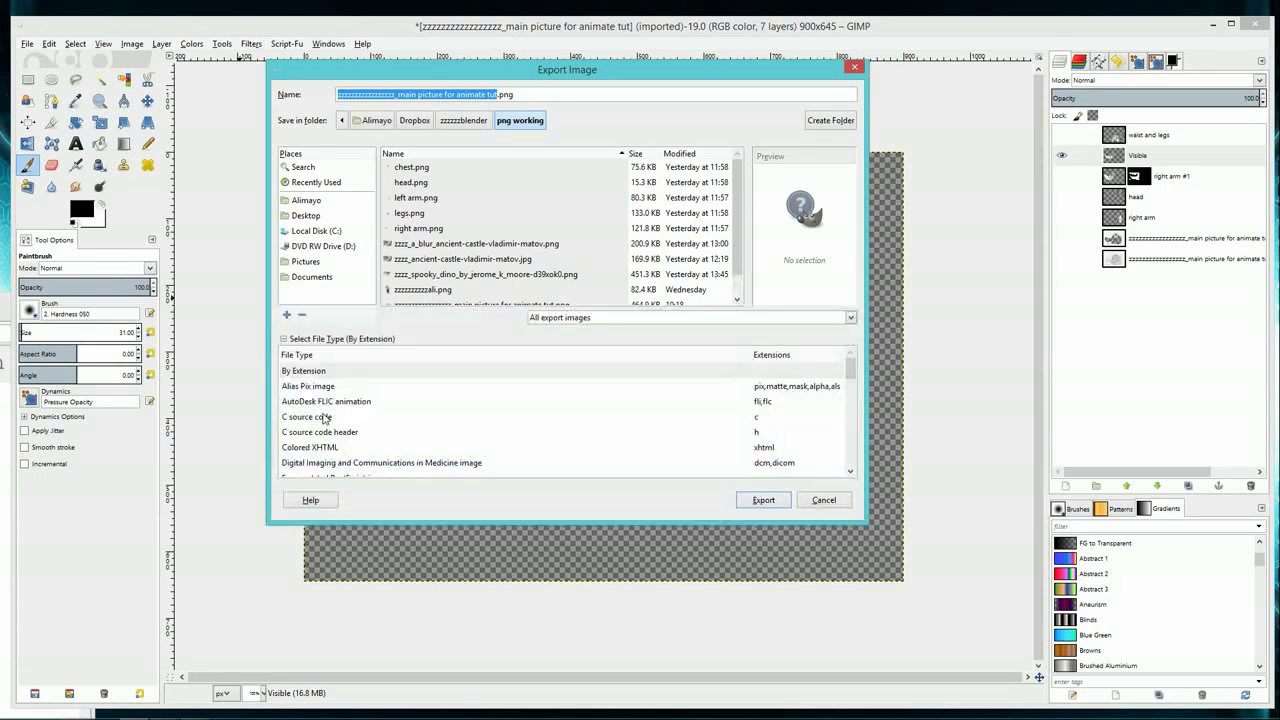
{"action": "scroll", "coordinate": [848, 393], "scroll_direction": "down", "scroll_amount": 5}
{"action": "left_click_drag", "start_coordinate": [853, 406], "coordinate": [857, 426]}
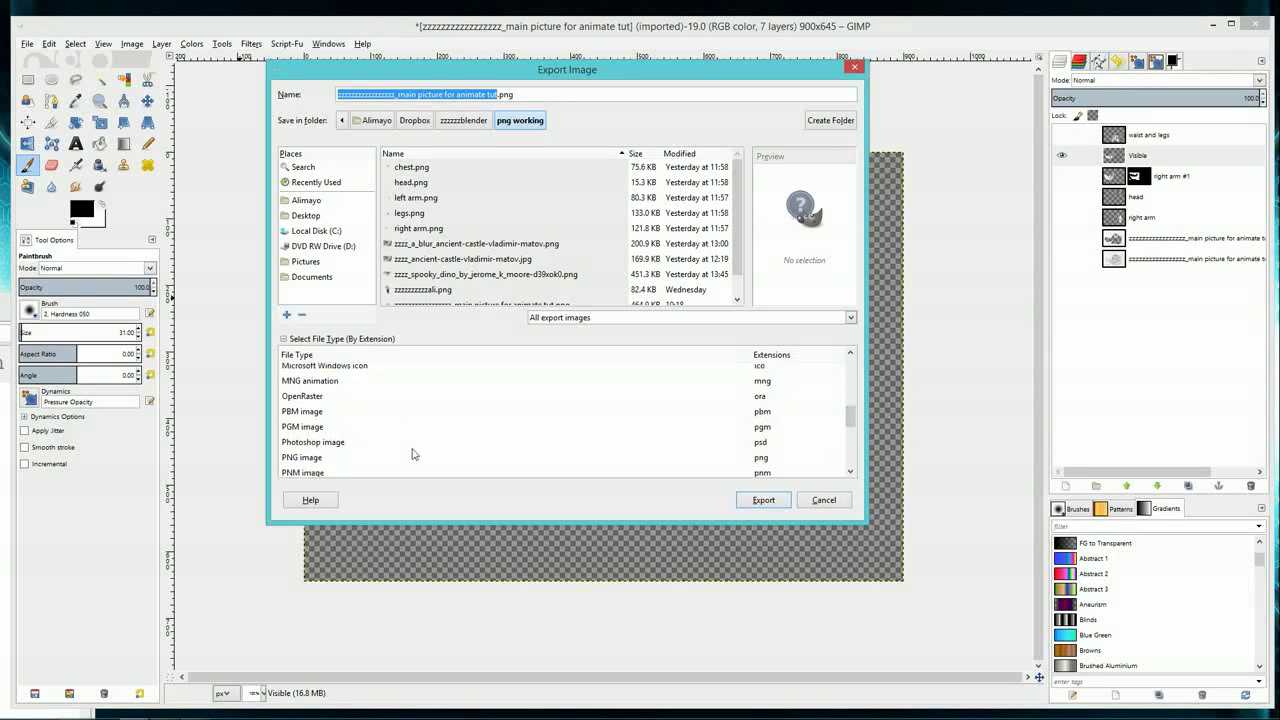
{"action": "left_click", "coordinate": [319, 460]}
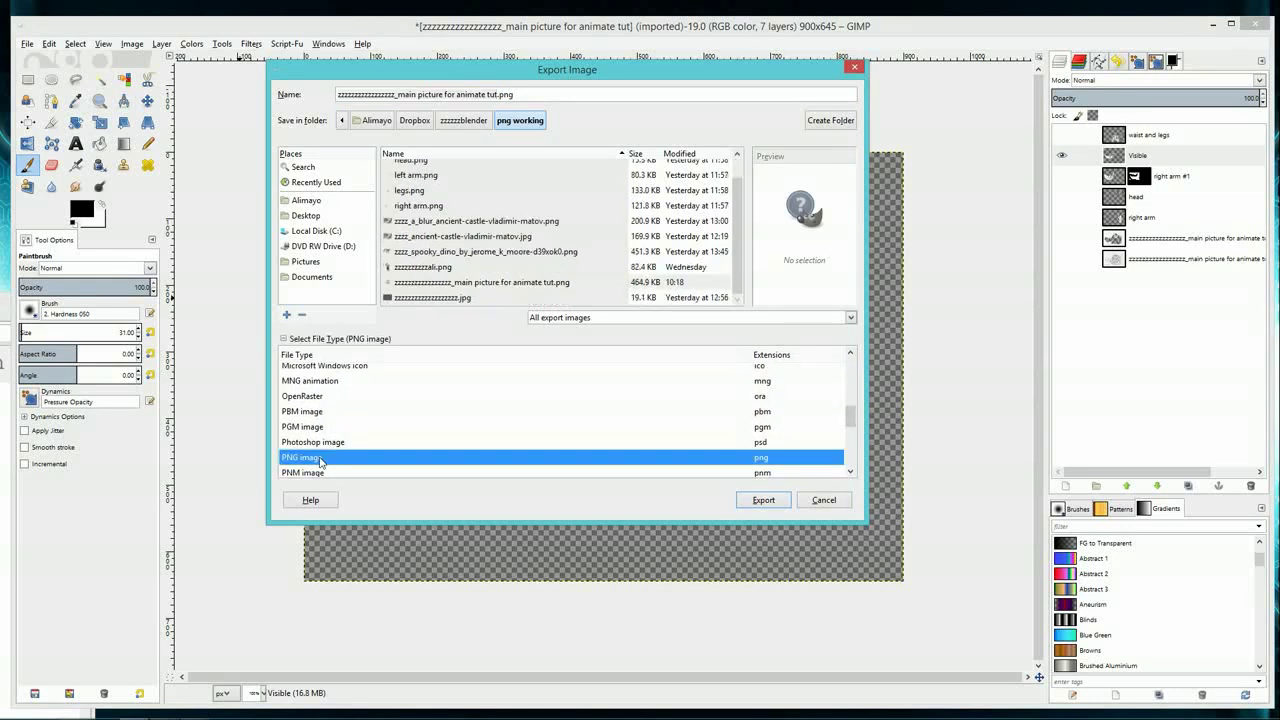
{"action": "left_click", "coordinate": [856, 68]}
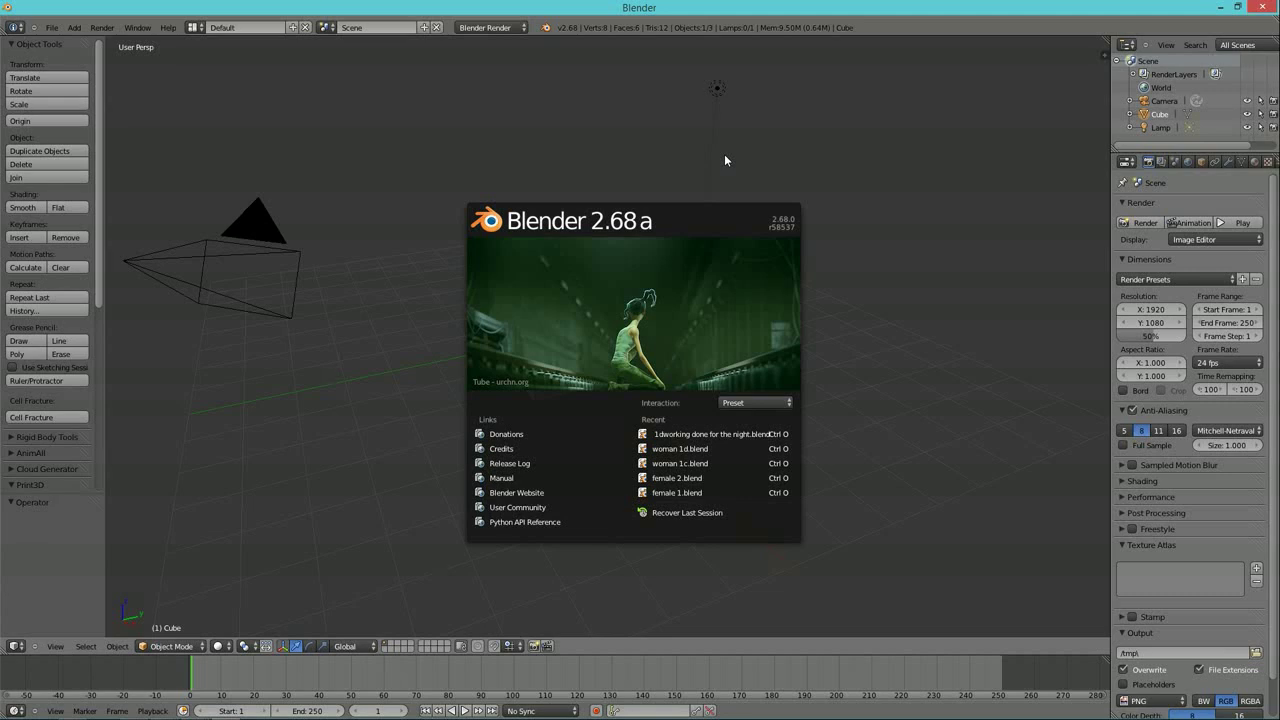
- Switch to Blender, dismiss the splash screen and delete the default cube
{"action": "left_click", "coordinate": [853, 235]}
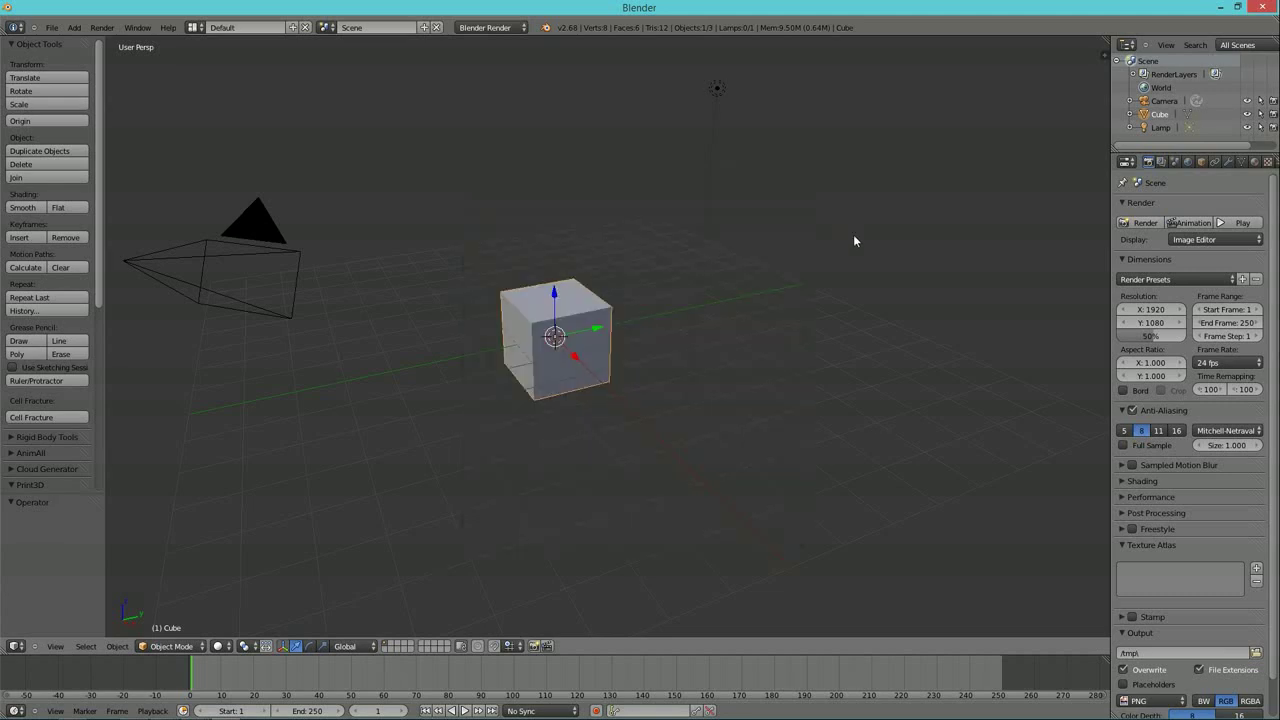
{"action": "key", "text": "x"}
{"action": "left_click", "coordinate": [576, 314]}
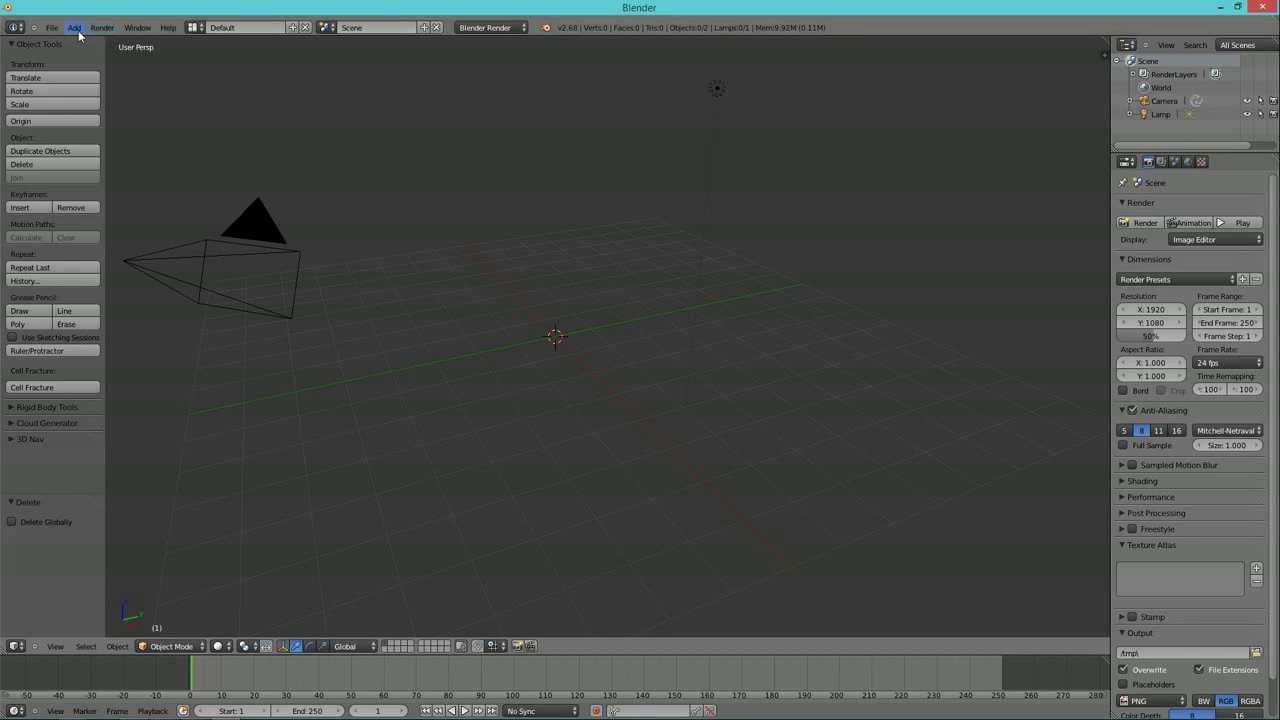
- Locate the Import-Export: Import Images as Planes add-on in the user preferences, check that it is enabled and close the preferences
{"action": "left_click", "coordinate": [53, 29]}
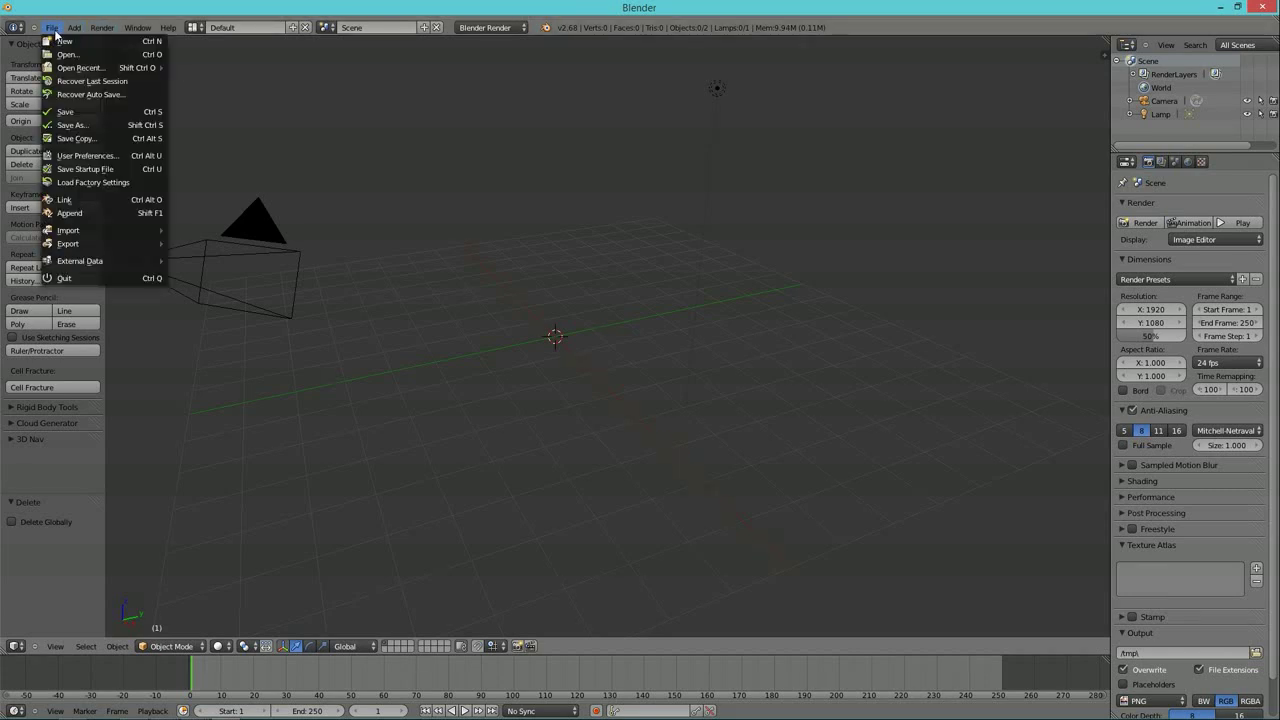
{"action": "left_click", "coordinate": [96, 157]}
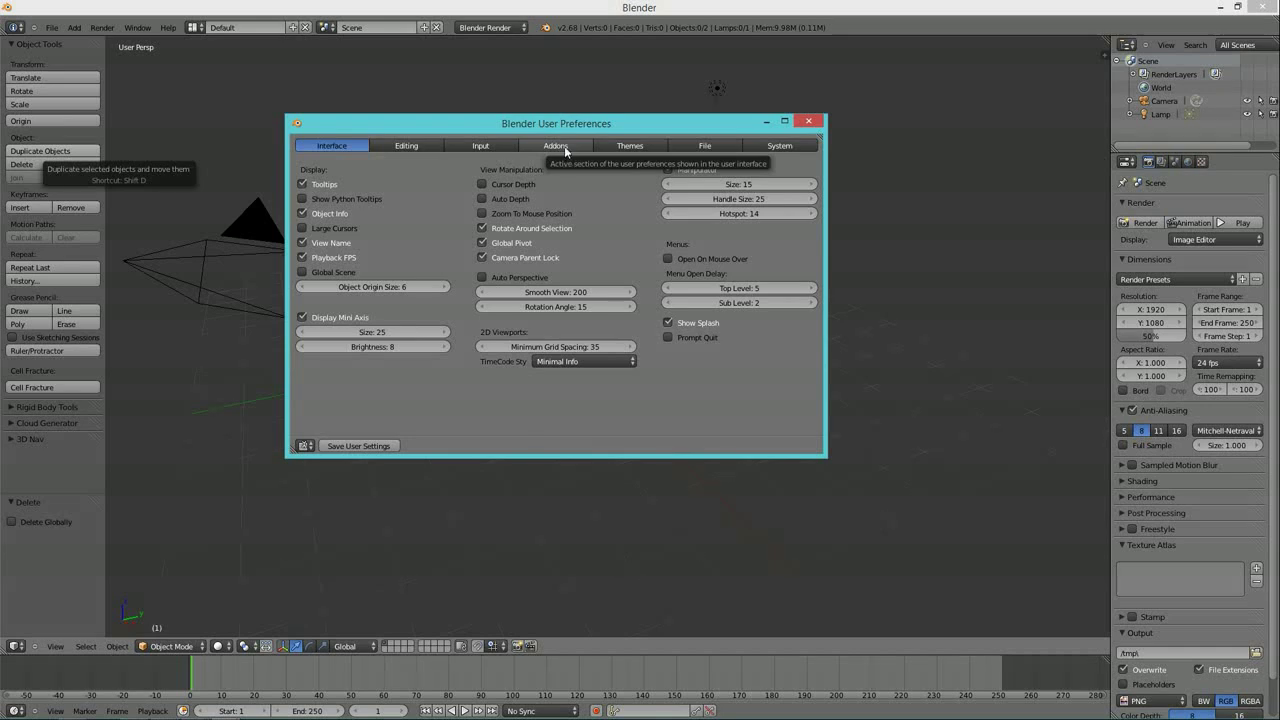
{"action": "left_click", "coordinate": [559, 146]}
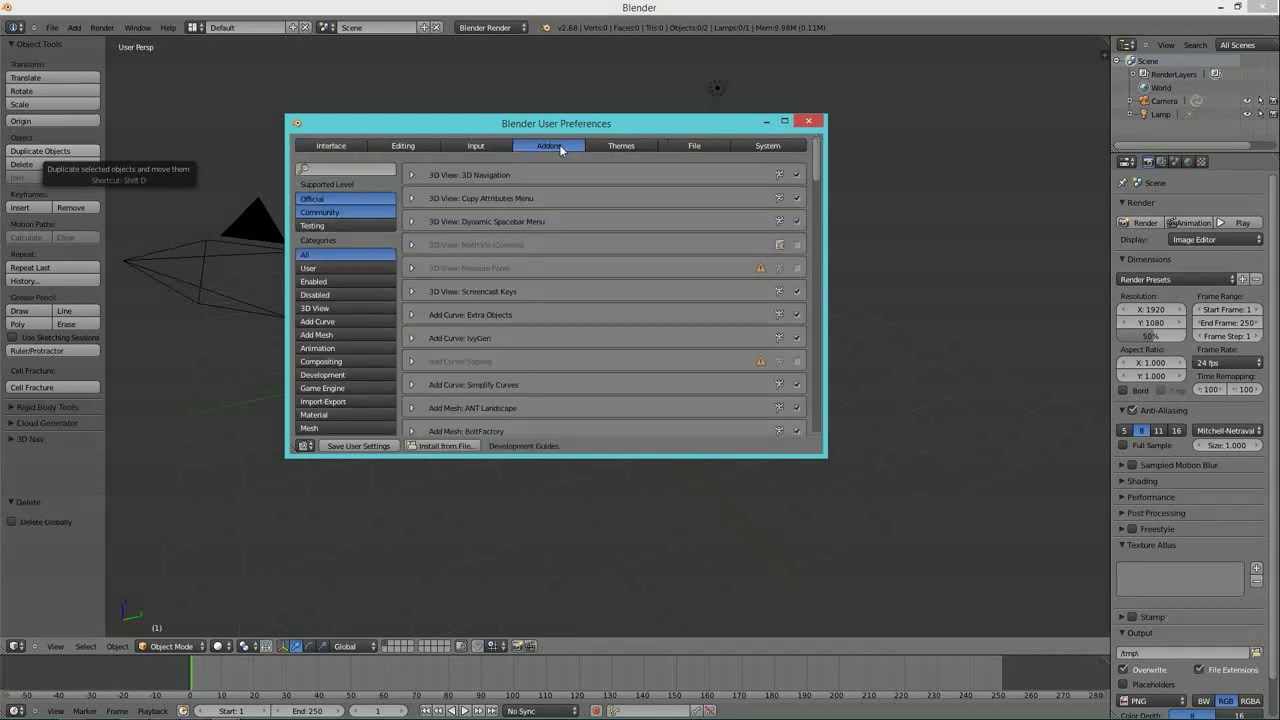
{"action": "left_click_drag", "start_coordinate": [818, 165], "coordinate": [771, 288]}
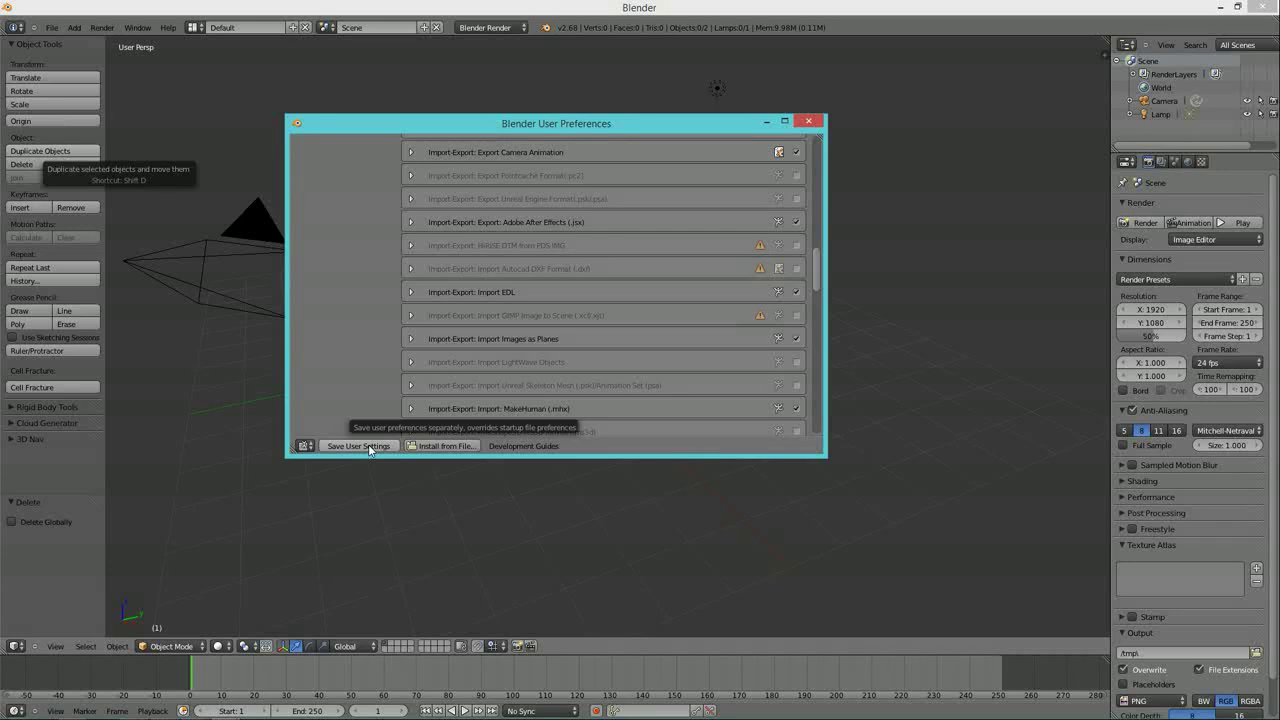
{"action": "left_click", "coordinate": [815, 121]}
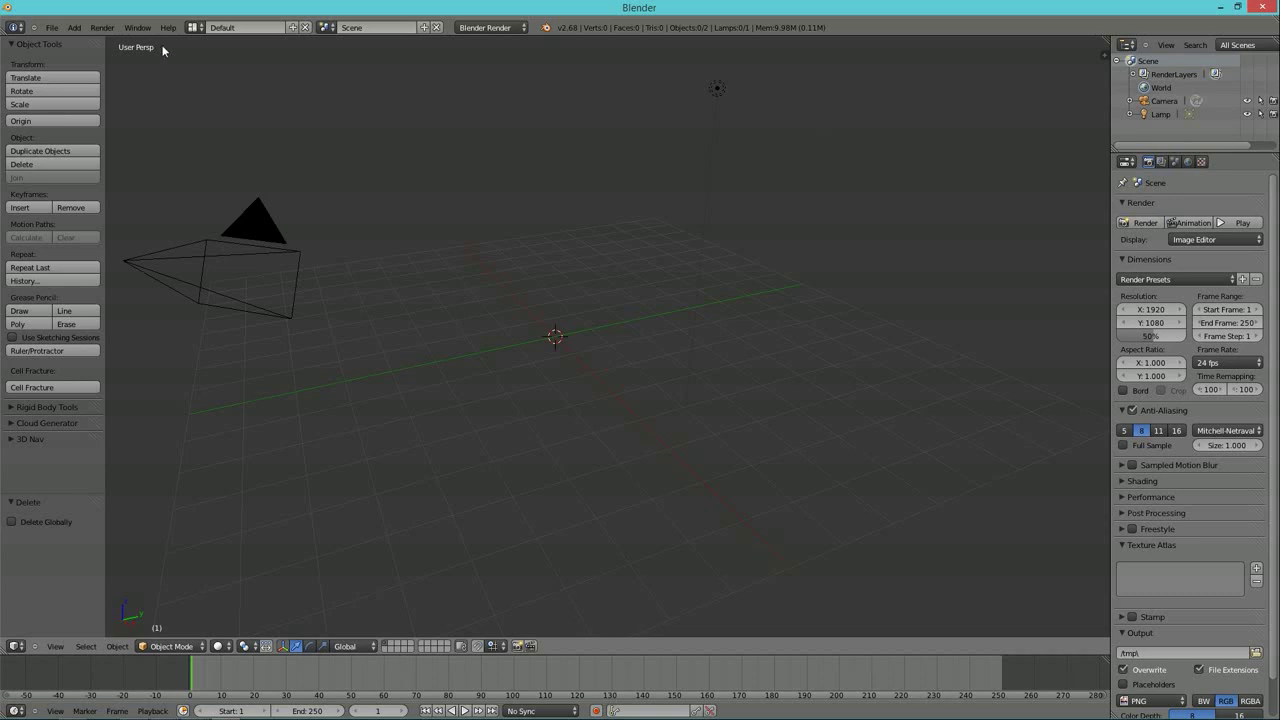
- Check the mouse selection setting in the input preferences, save the user settings and close the preferences
{"action": "left_click", "coordinate": [51, 27]}
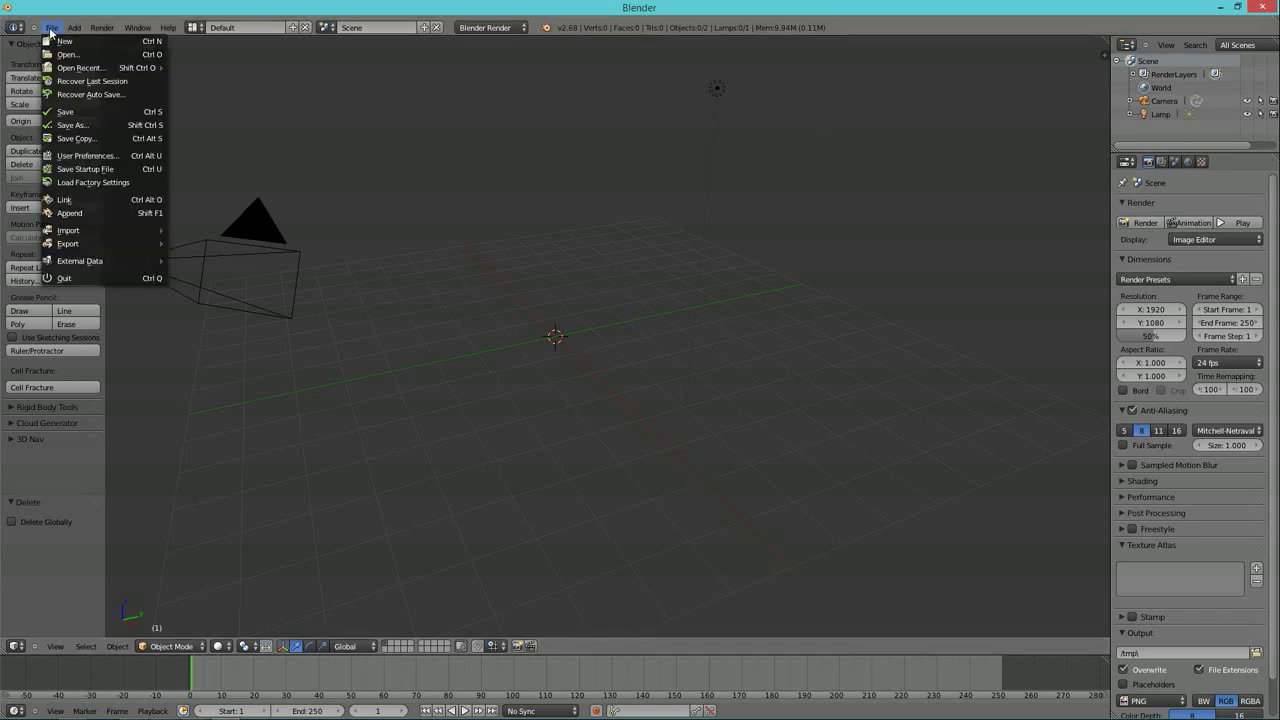
{"action": "left_click", "coordinate": [102, 151]}
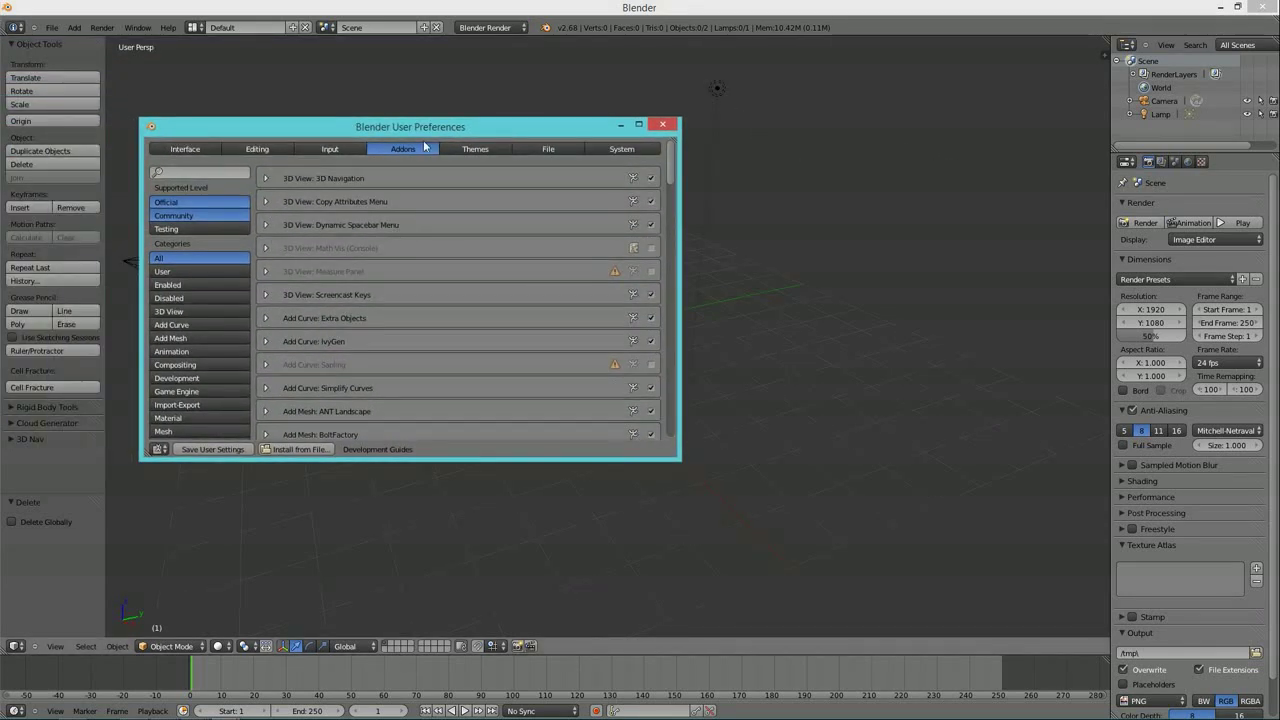
{"action": "left_click", "coordinate": [328, 149]}
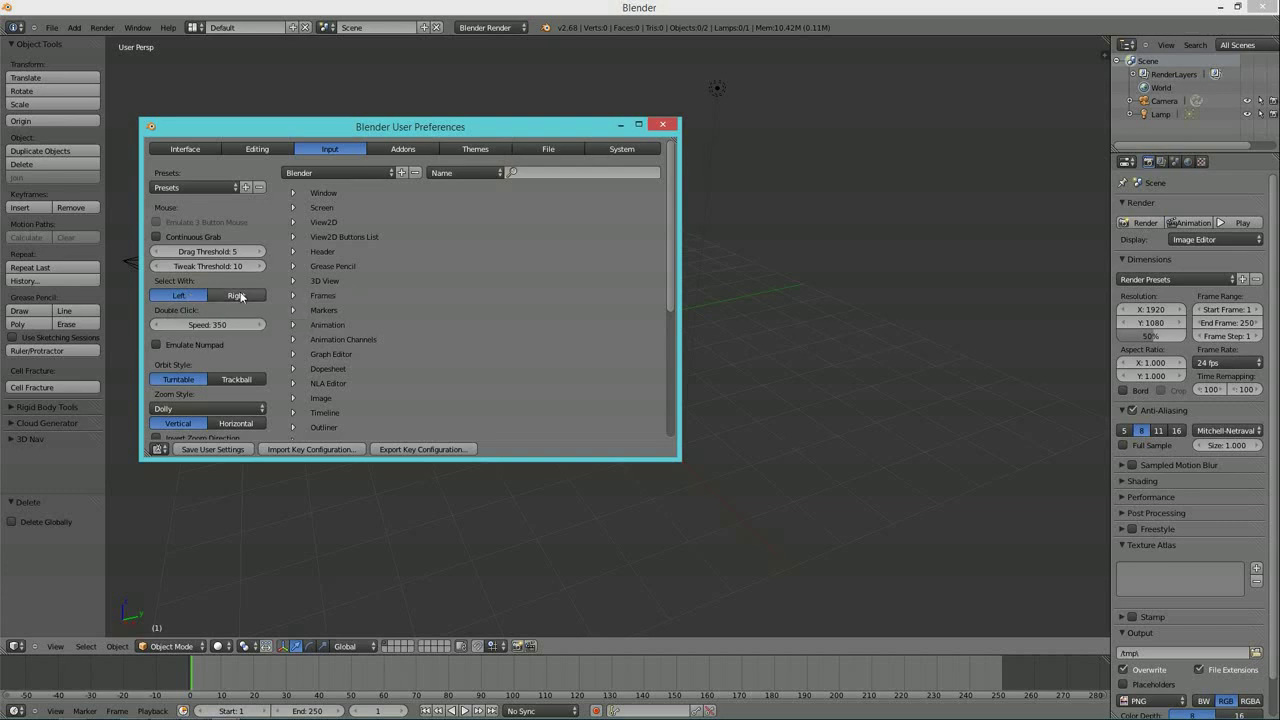
{"action": "left_click", "coordinate": [213, 449]}
{"action": "left_click", "coordinate": [662, 124]}
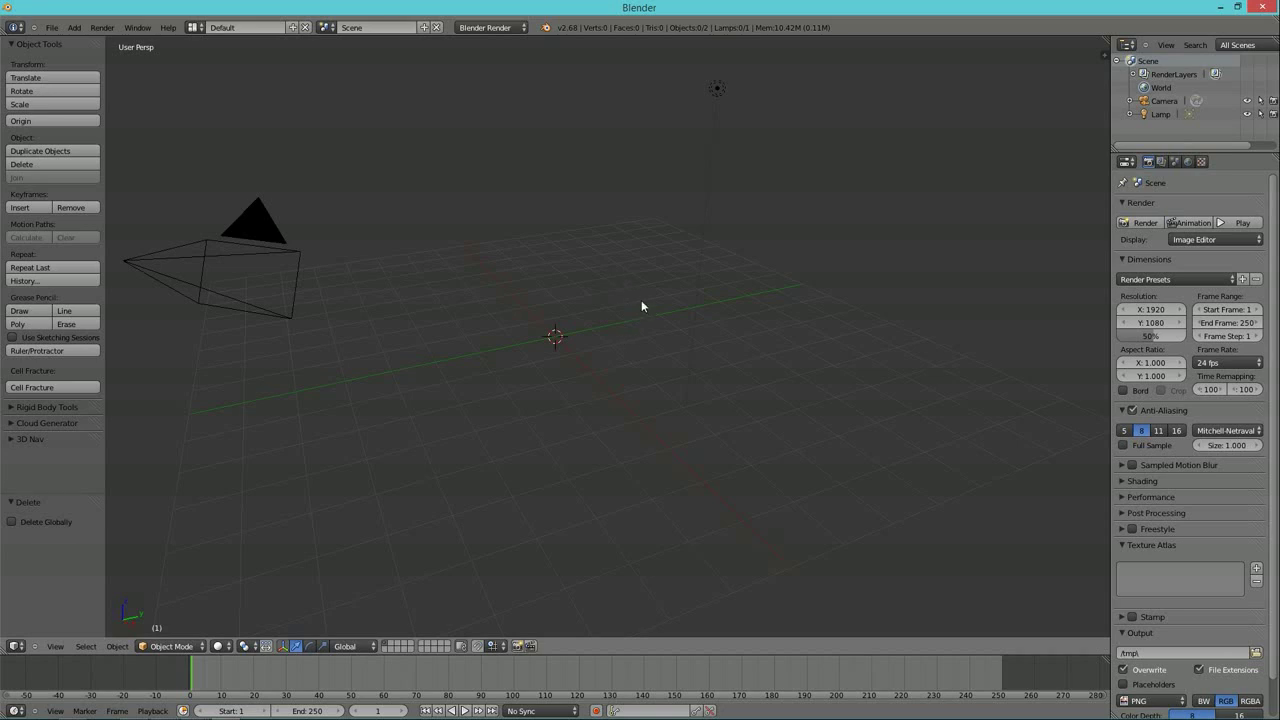
- Start an Images as Planes import and browse to the "png working" folder inside zzzzzzblender
{"action": "left_click", "coordinate": [56, 29]}
{"action": "mouse_move", "coordinate": [129, 231]}
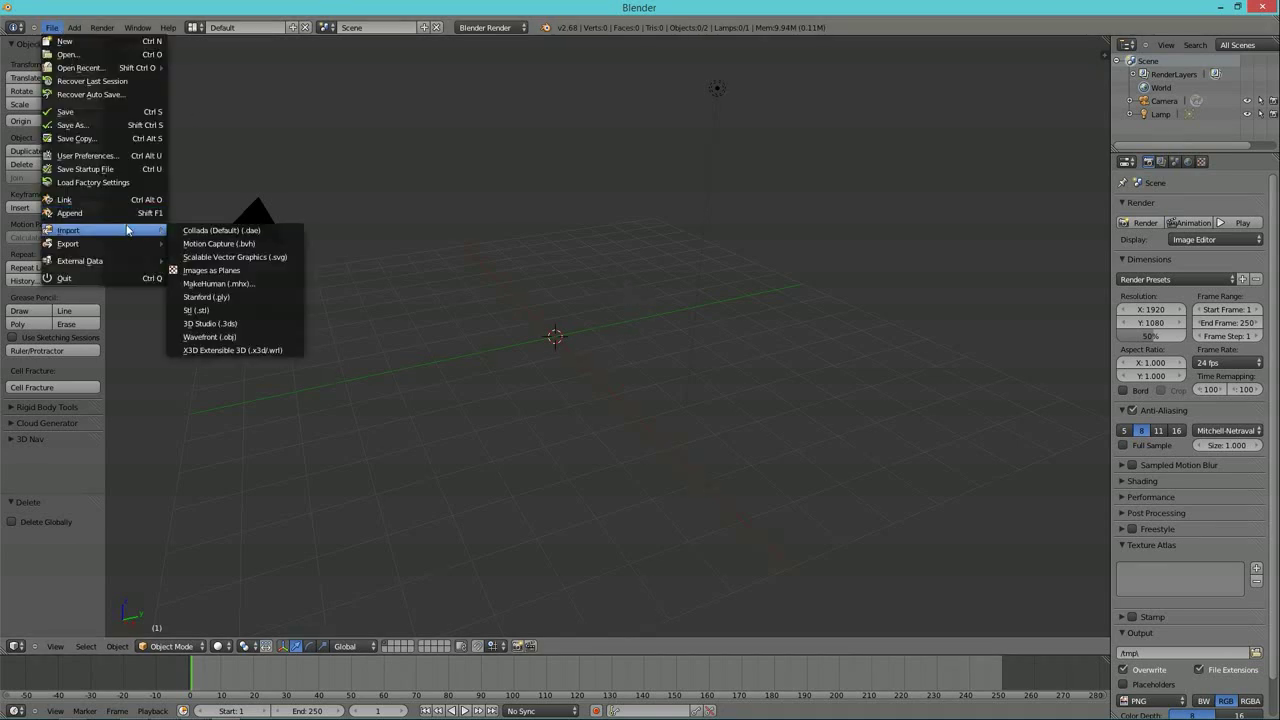
{"action": "left_click", "coordinate": [218, 271]}
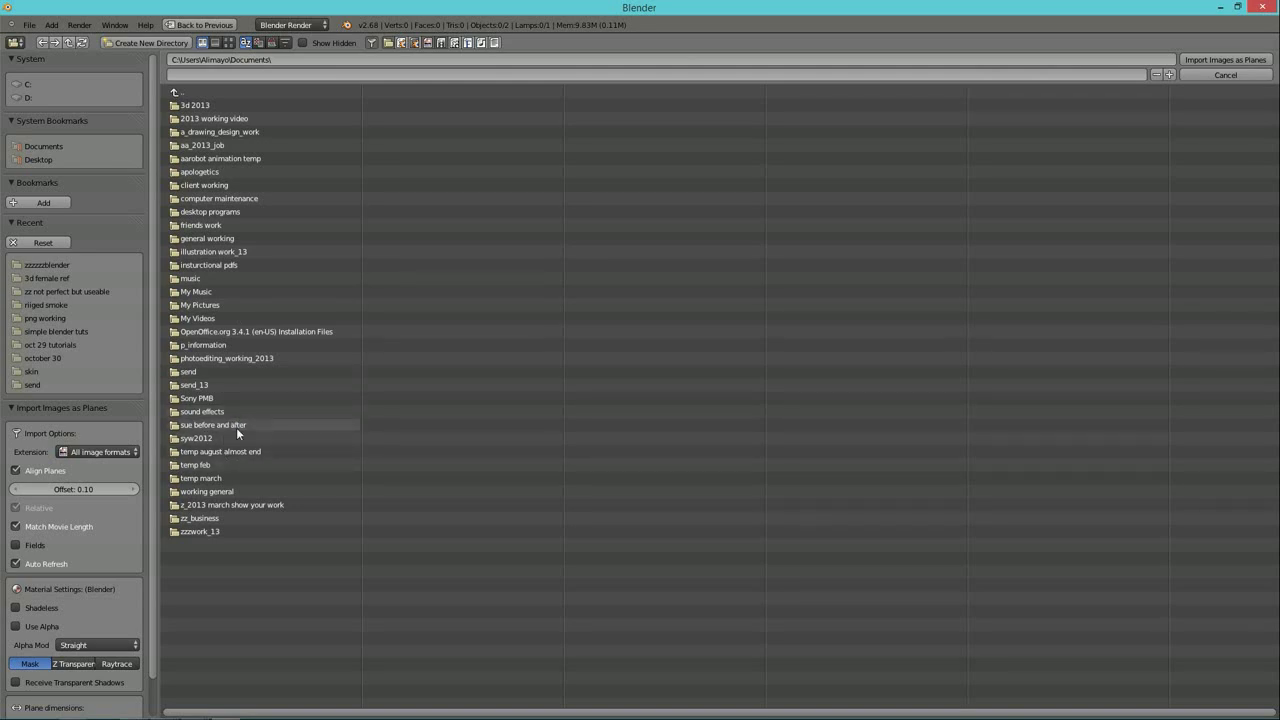
{"action": "left_click", "coordinate": [47, 264]}
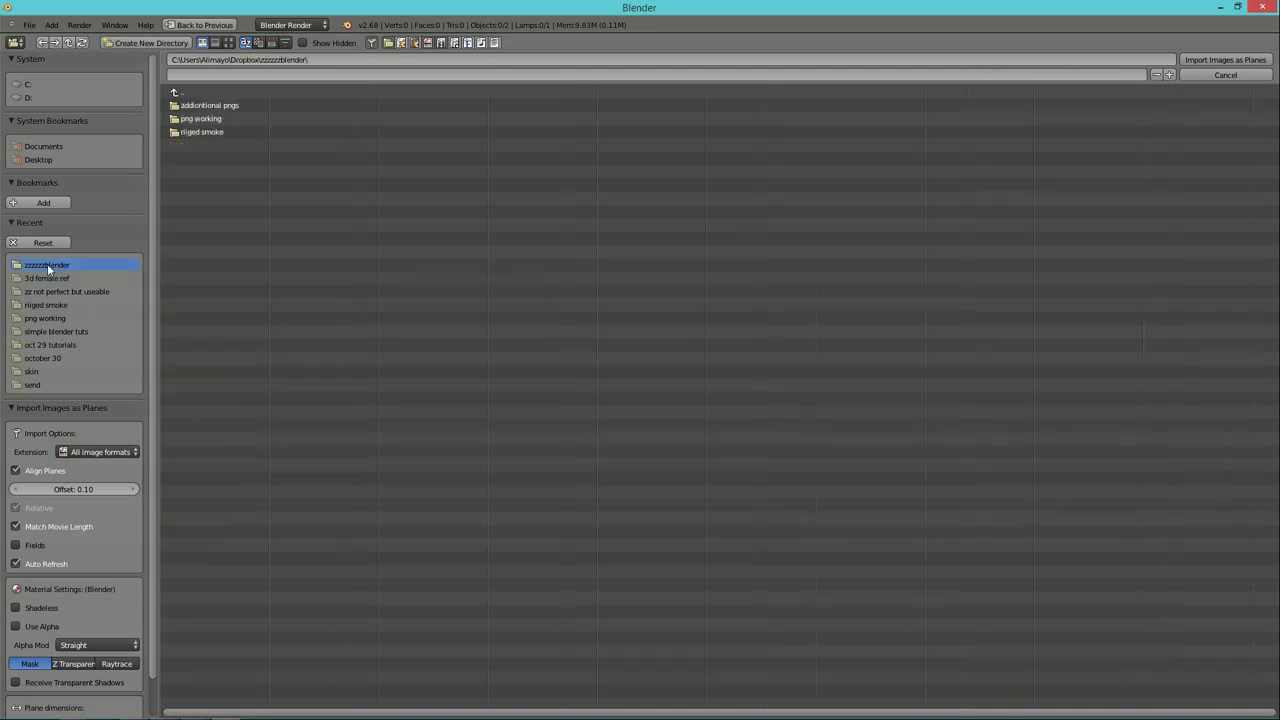
{"action": "left_click", "coordinate": [203, 119]}
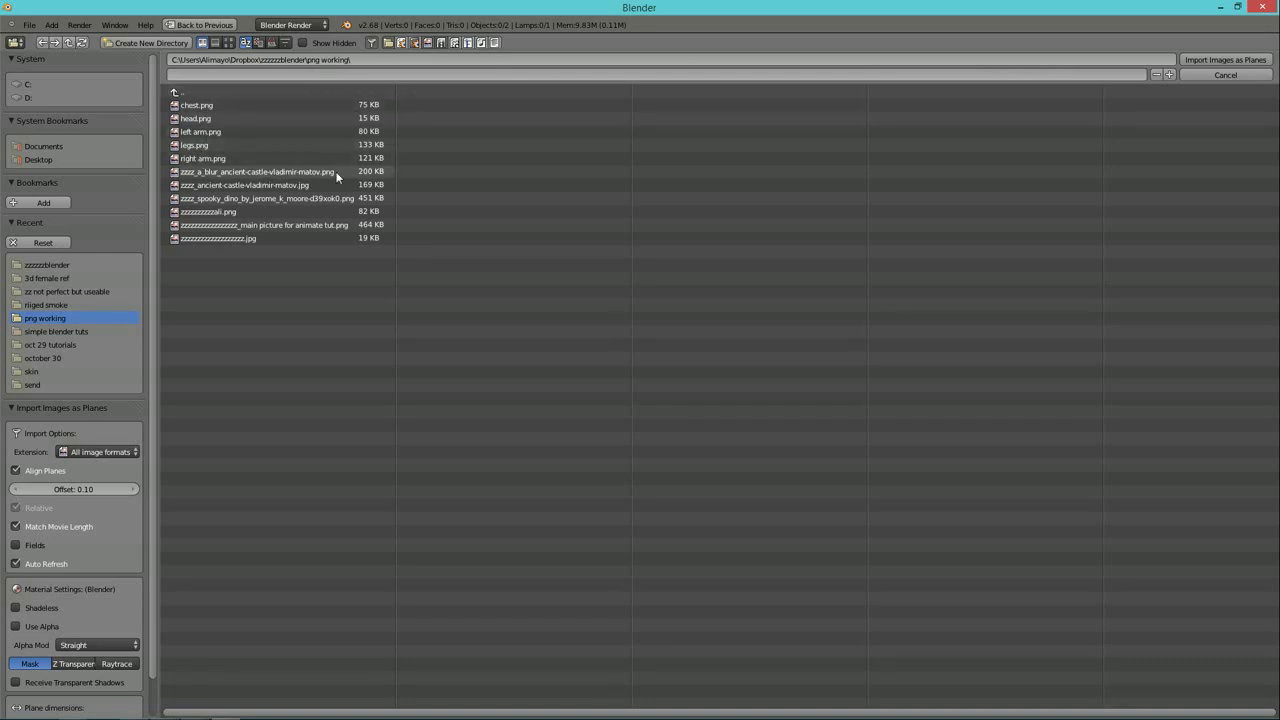
{"action": "left_click_drag", "start_coordinate": [419, 110], "coordinate": [267, 168]}
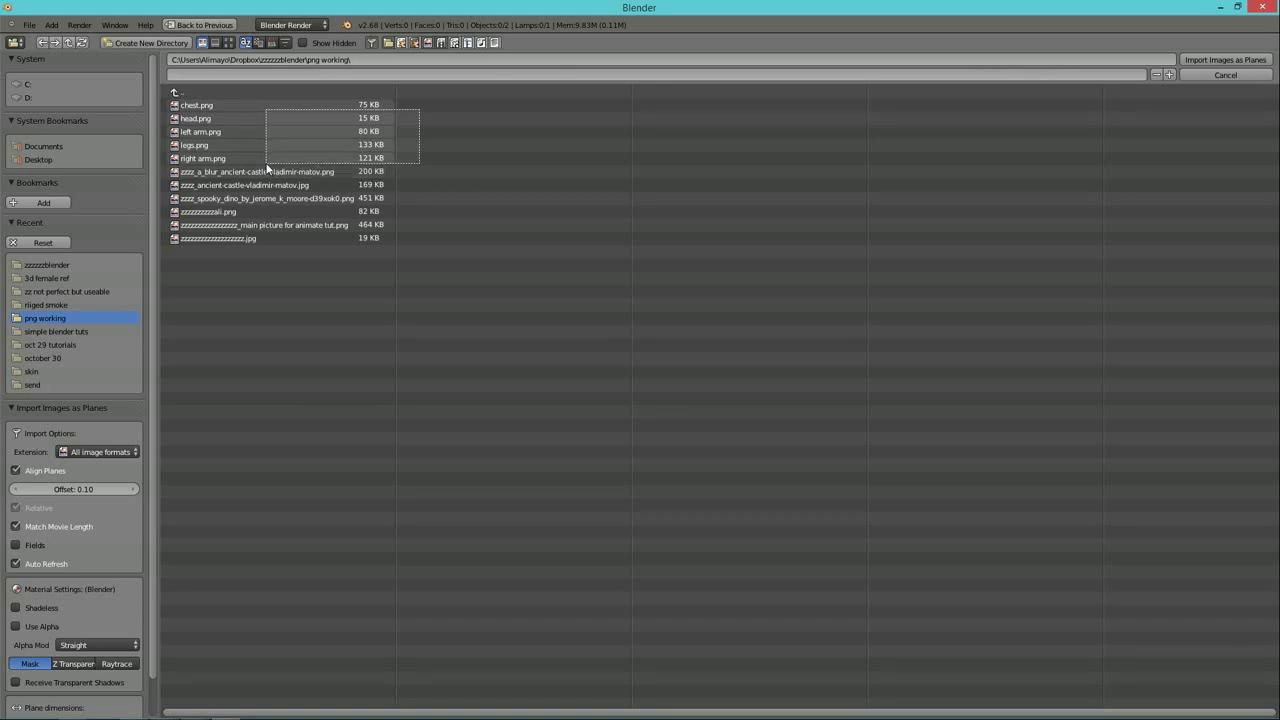
{"action": "left_click_drag", "start_coordinate": [267, 168], "coordinate": [431, 172]}
- Set the import material settings to Shadeless and Use Alpha, with Premultiplied alpha mode and Z Transparency
{"action": "scroll", "coordinate": [148, 450], "scroll_direction": "down", "scroll_amount": 1}
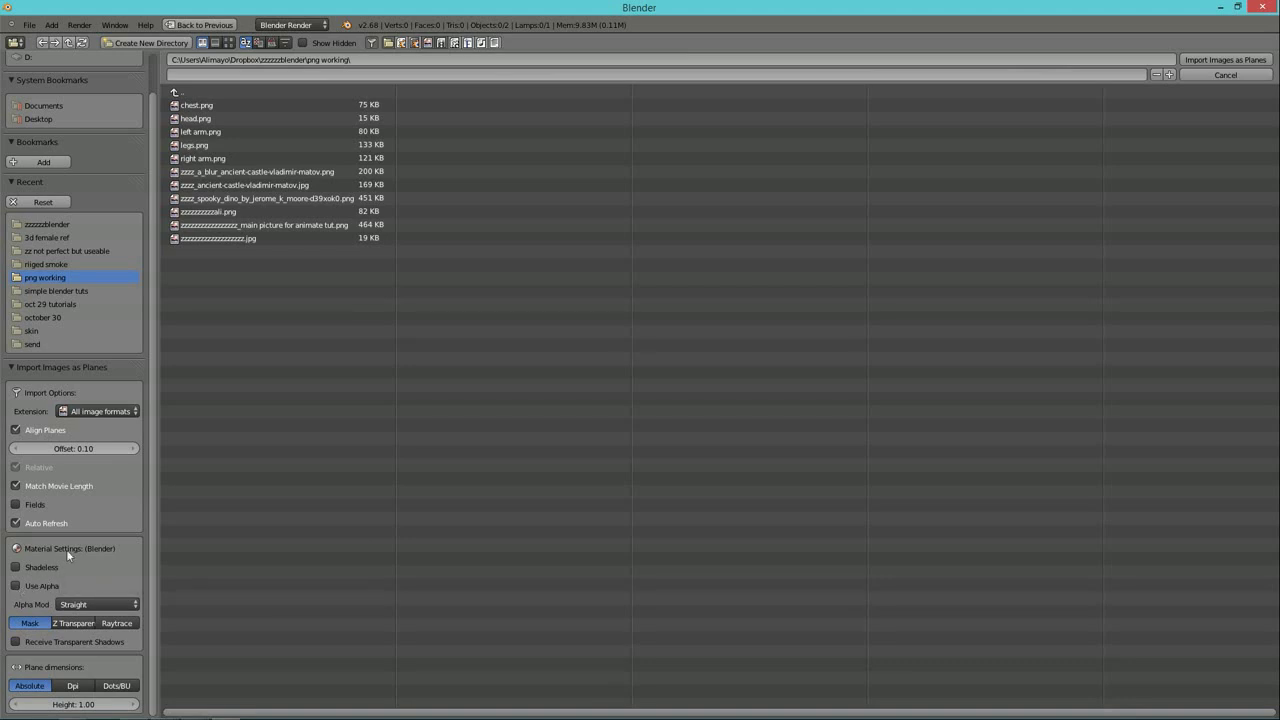
{"action": "left_click", "coordinate": [15, 567]}
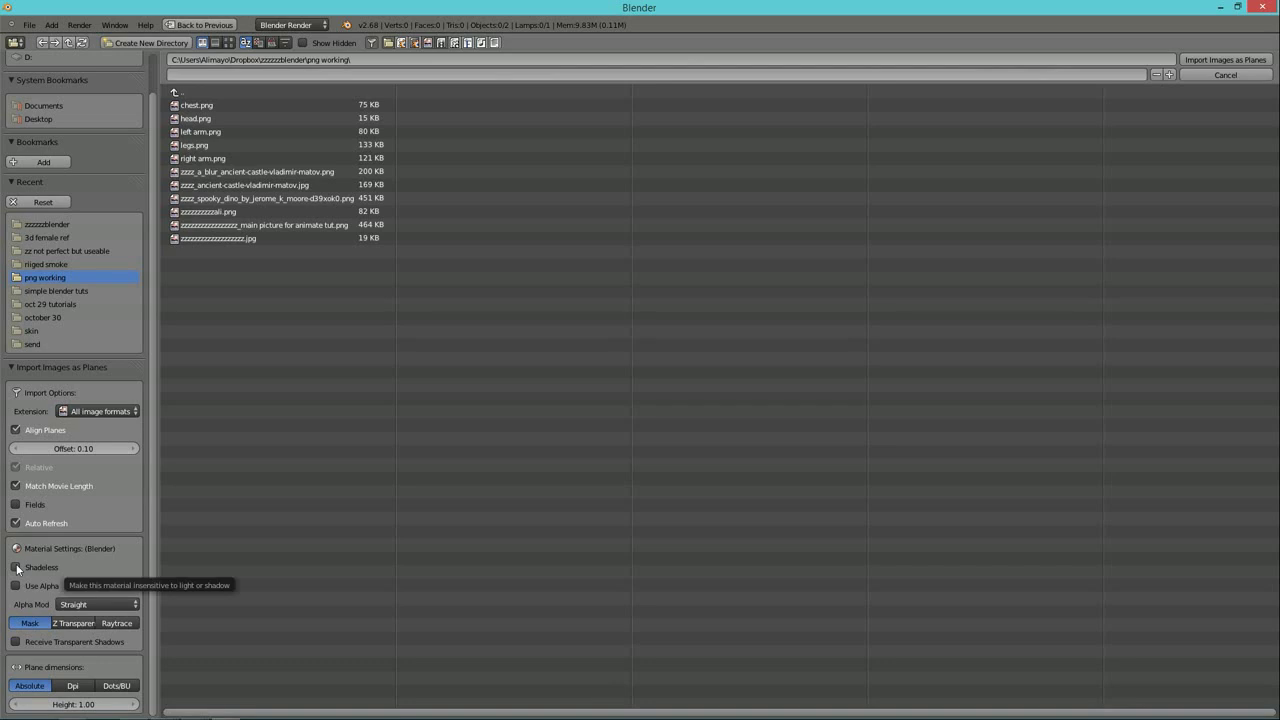
{"action": "left_click", "coordinate": [16, 587]}
{"action": "left_click", "coordinate": [95, 604]}
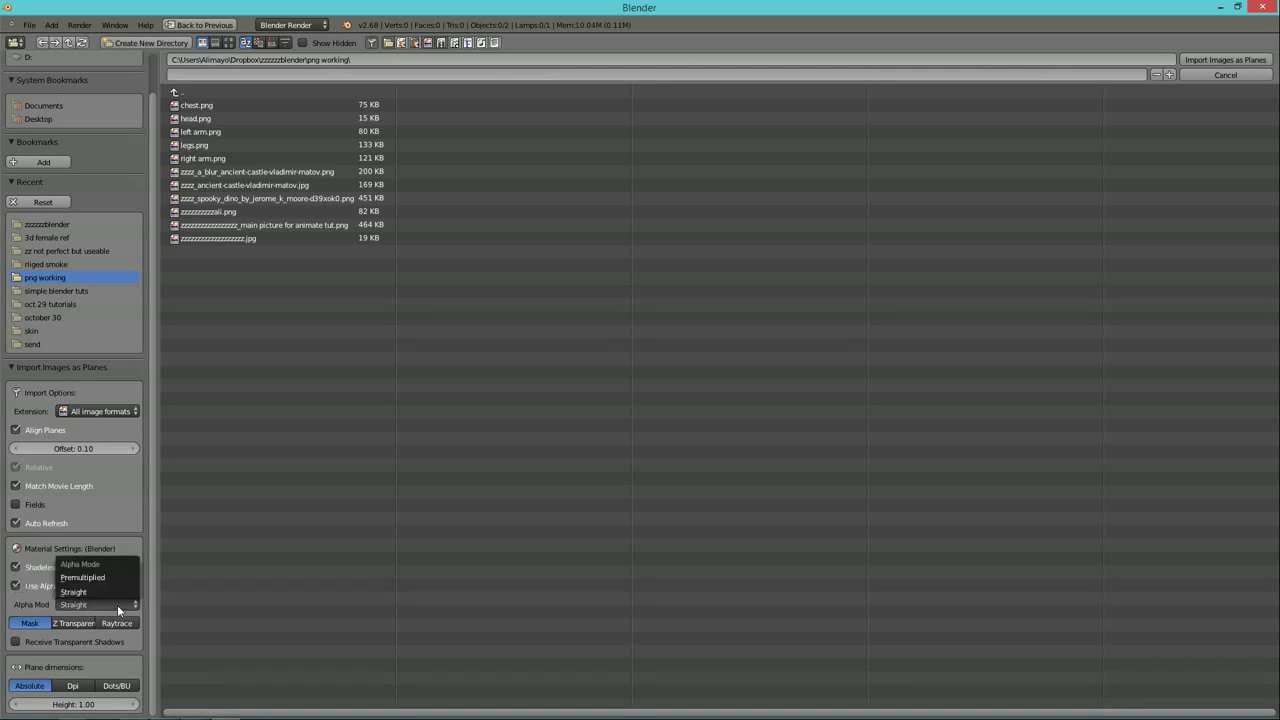
{"action": "left_click", "coordinate": [101, 574]}
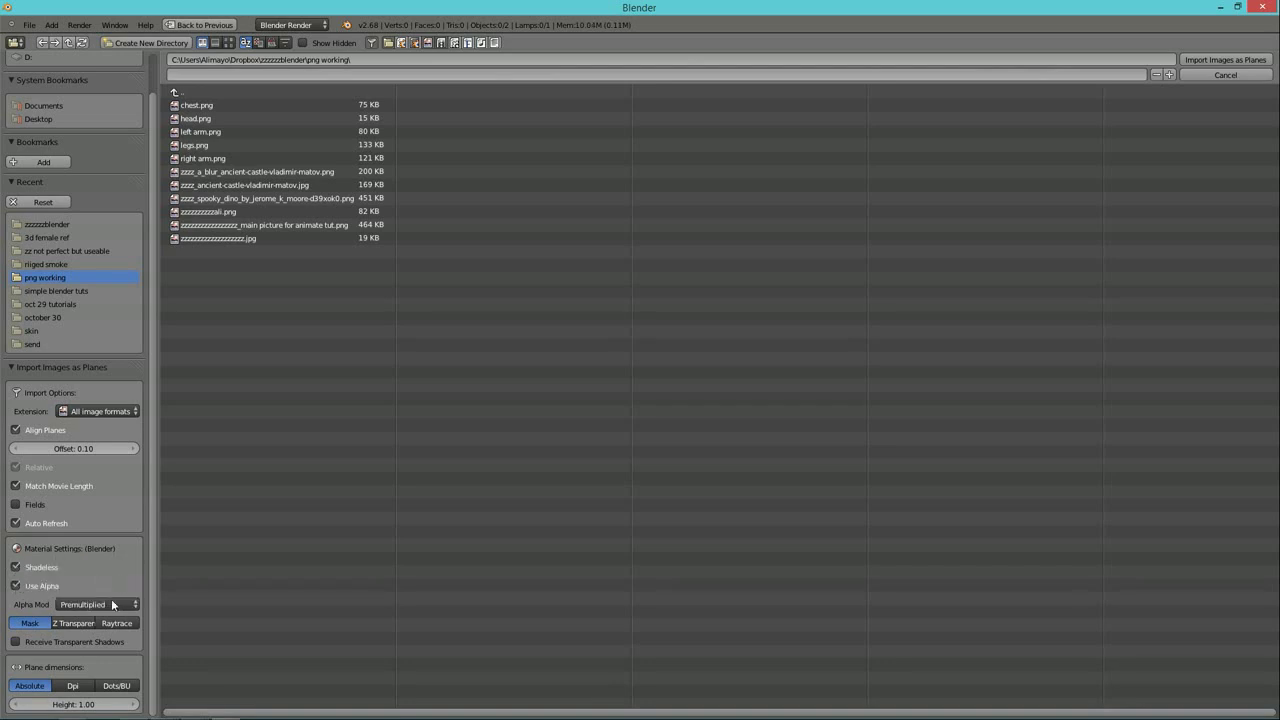
{"action": "left_click", "coordinate": [82, 623]}
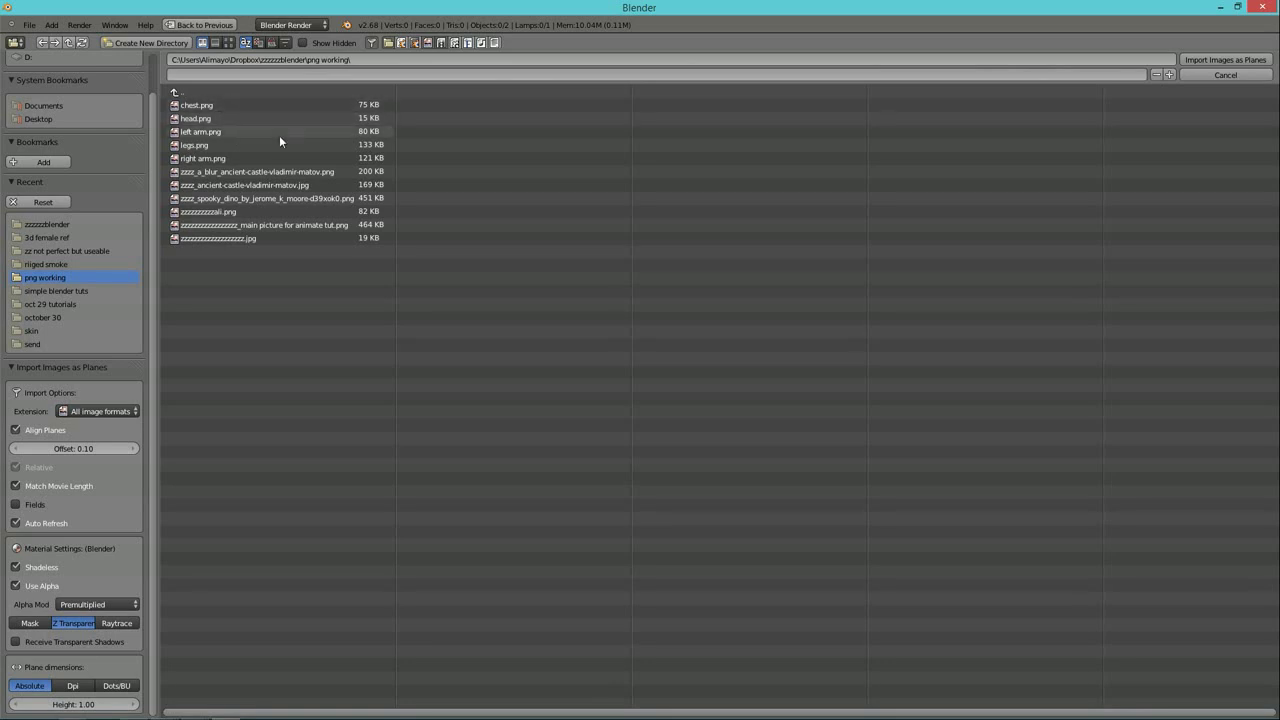
- Import chest.png, head.png, left arm.png, legs.png and right arm.png as planes and show them with Texture viewport shading
{"action": "left_click_drag", "start_coordinate": [431, 101], "coordinate": [231, 152]}
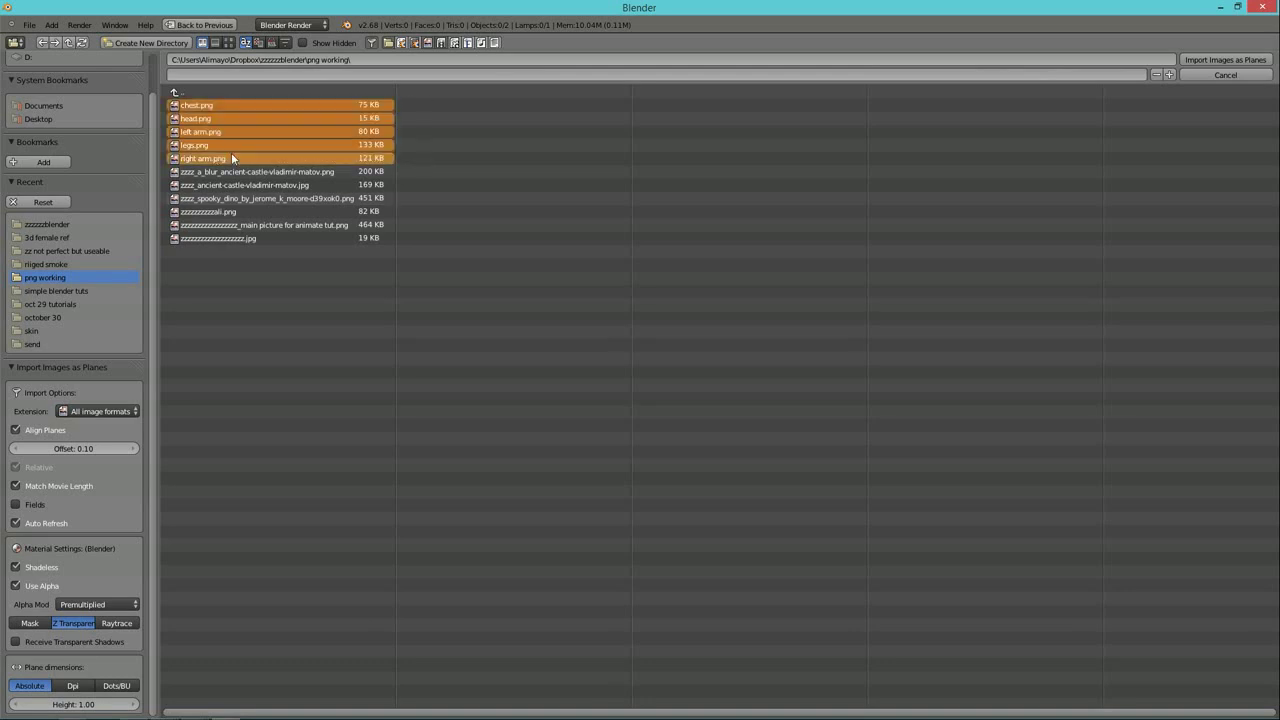
{"action": "left_click", "coordinate": [1237, 60]}
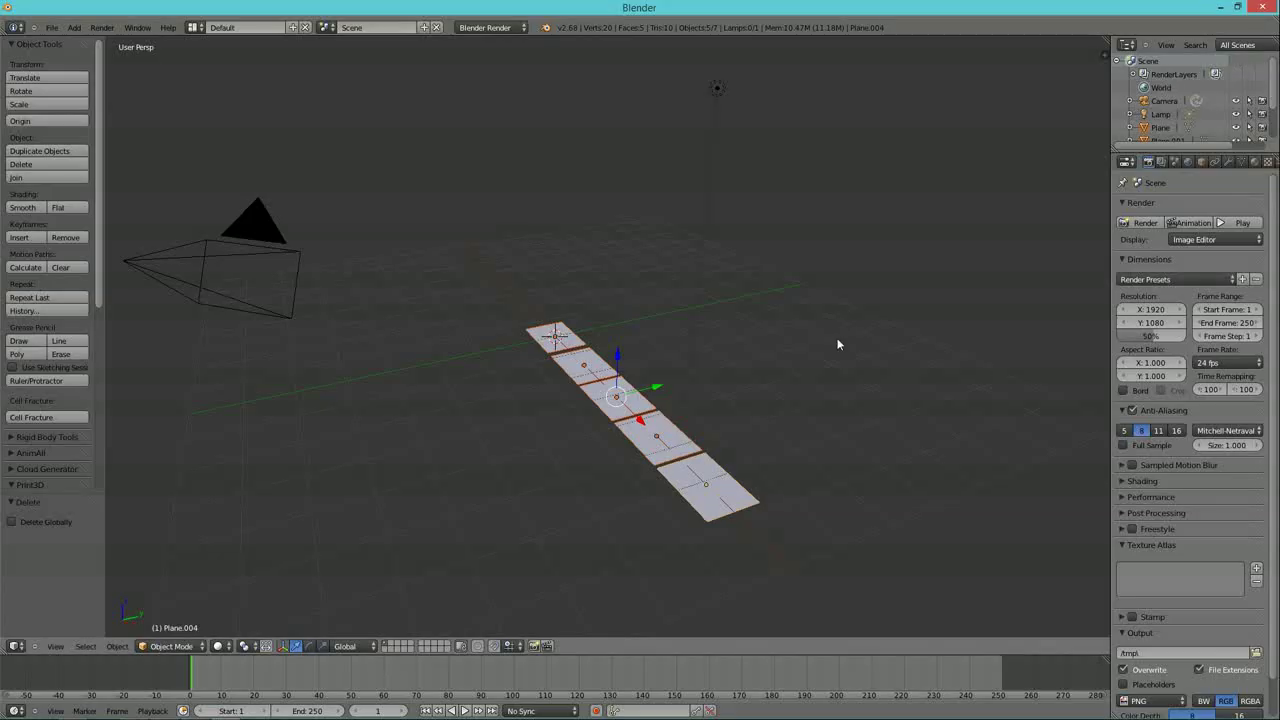
{"action": "left_click", "coordinate": [222, 646]}
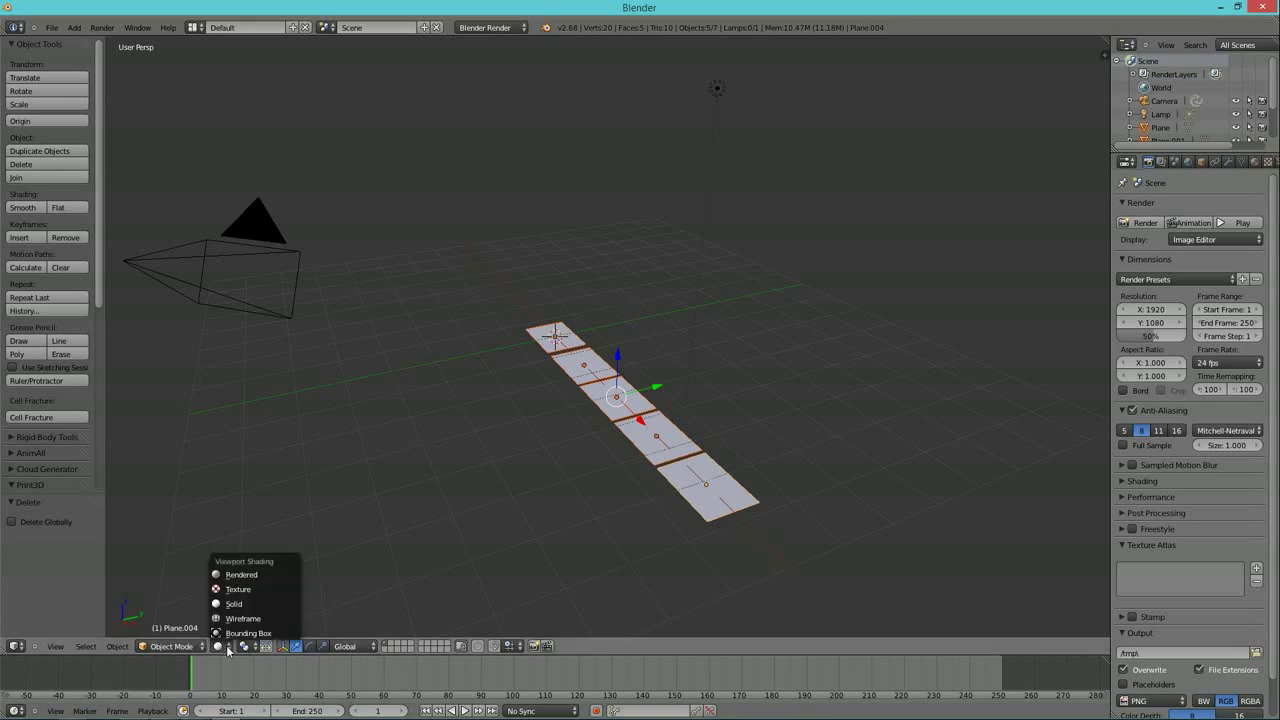
{"action": "left_click", "coordinate": [238, 590]}
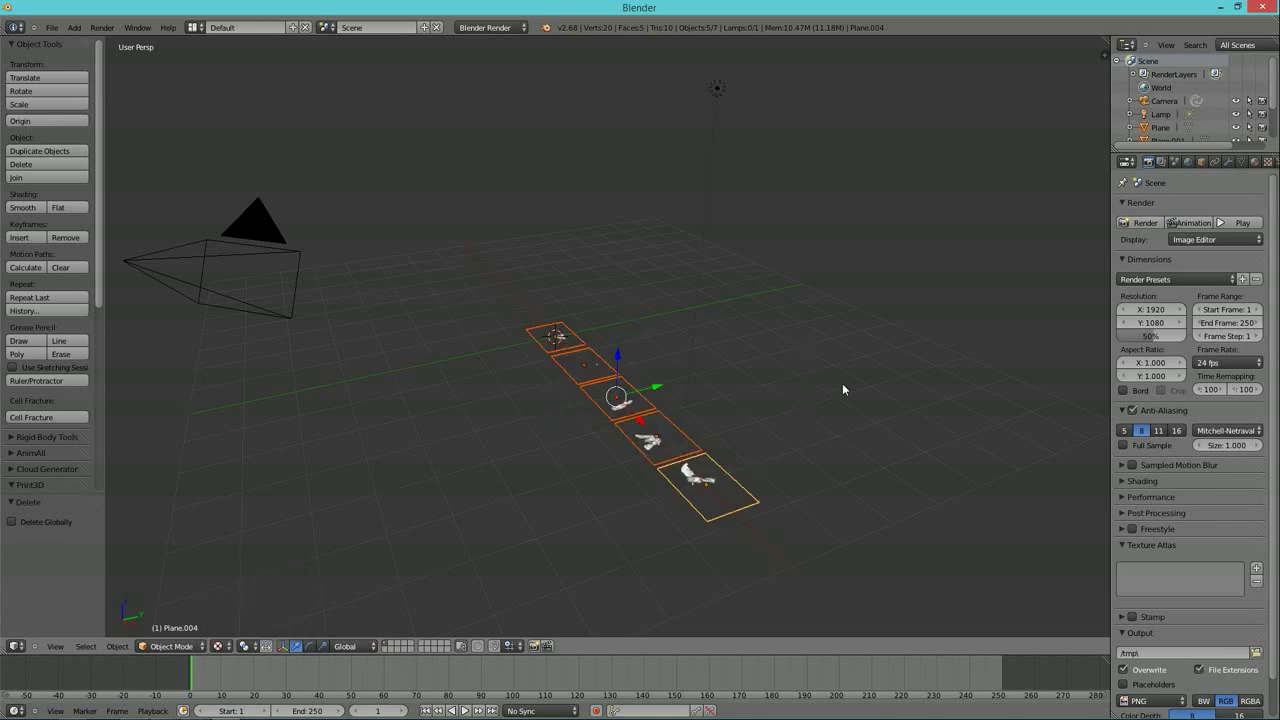
- Rotate all five imported image planes 90° about the global X axis
{"action": "key", "text": "r"}
{"action": "type", "text": "x"}
{"action": "type", "text": "90"}
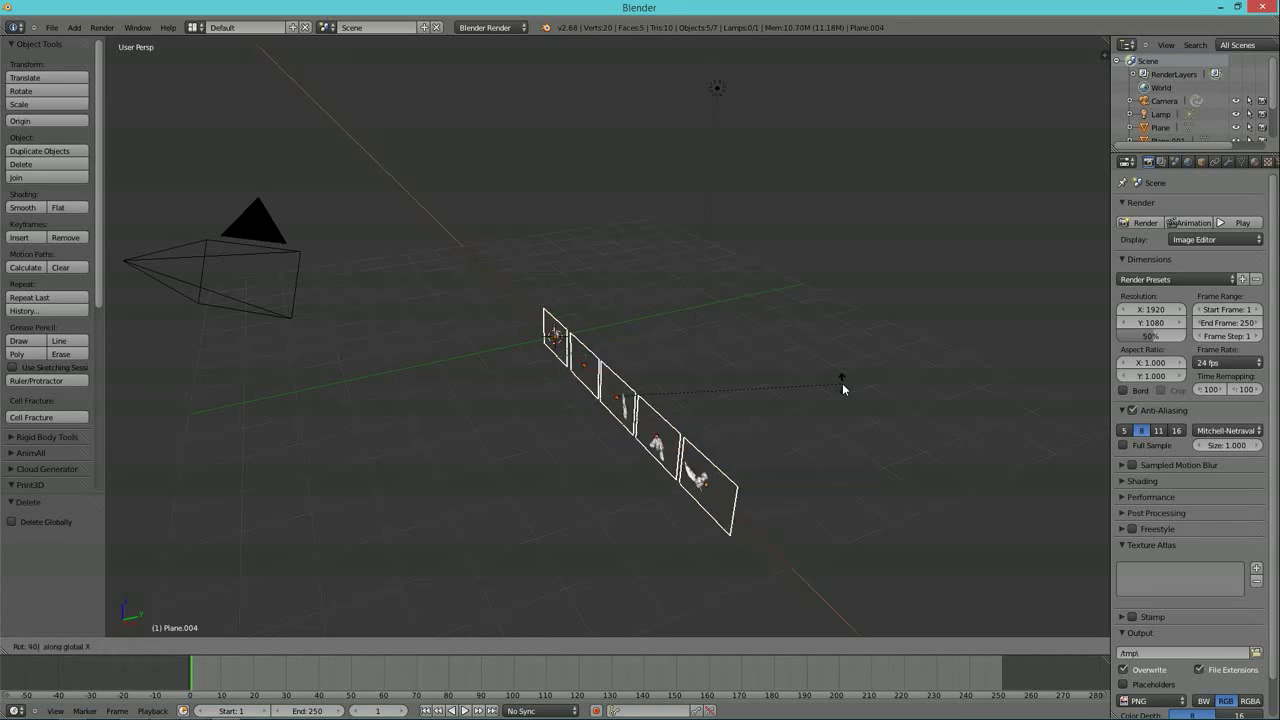
{"action": "key", "text": "Return"}
- Select only the chest plane and set the viewport to the front orthographic view
{"action": "middle_click_drag", "start_coordinate": [644, 524], "coordinate": [727, 478]}
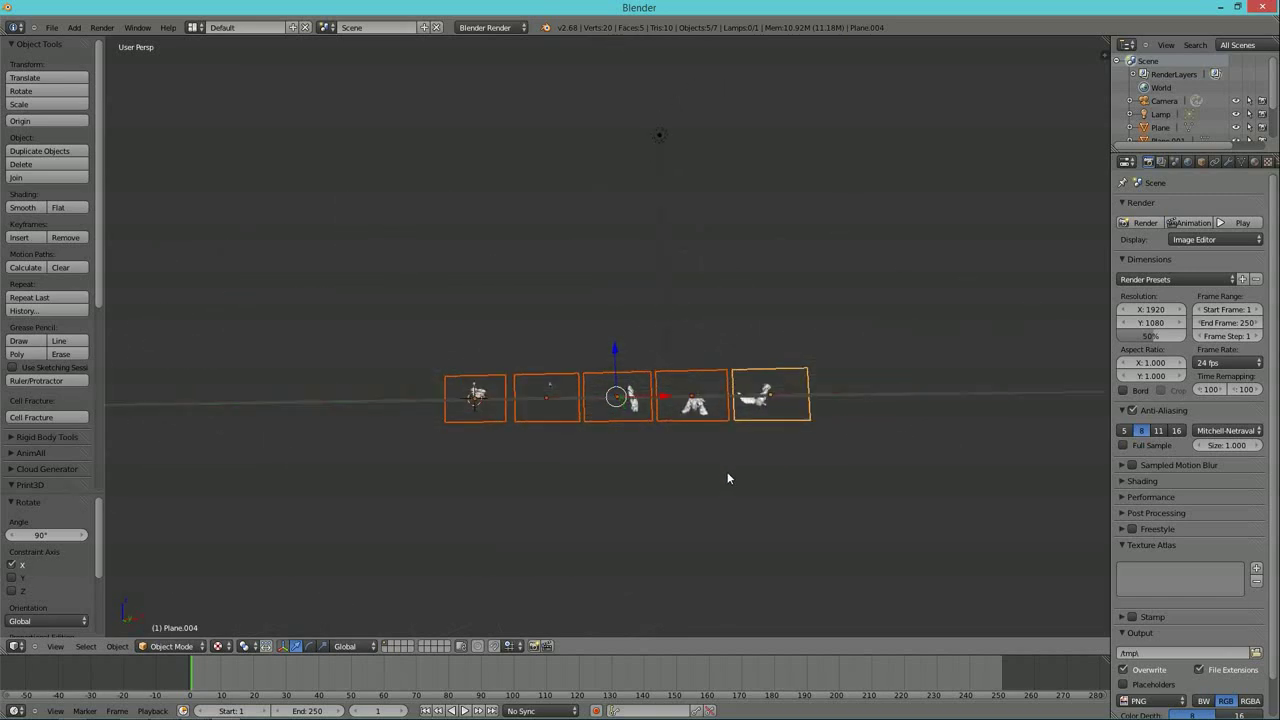
{"action": "scroll", "coordinate": [727, 478], "scroll_direction": "up", "scroll_amount": 3}
{"action": "scroll", "coordinate": [723, 485], "scroll_direction": "up", "scroll_amount": 2}
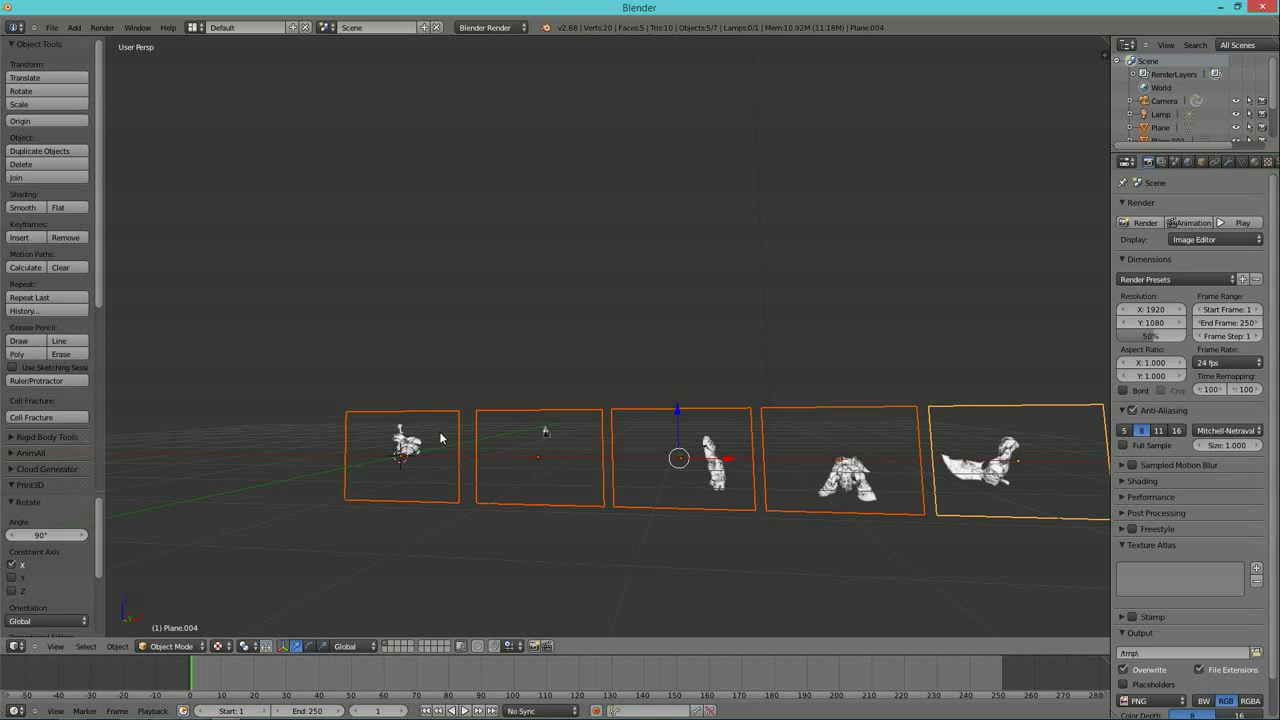
{"action": "scroll", "coordinate": [602, 513], "scroll_direction": "up", "scroll_amount": 1}
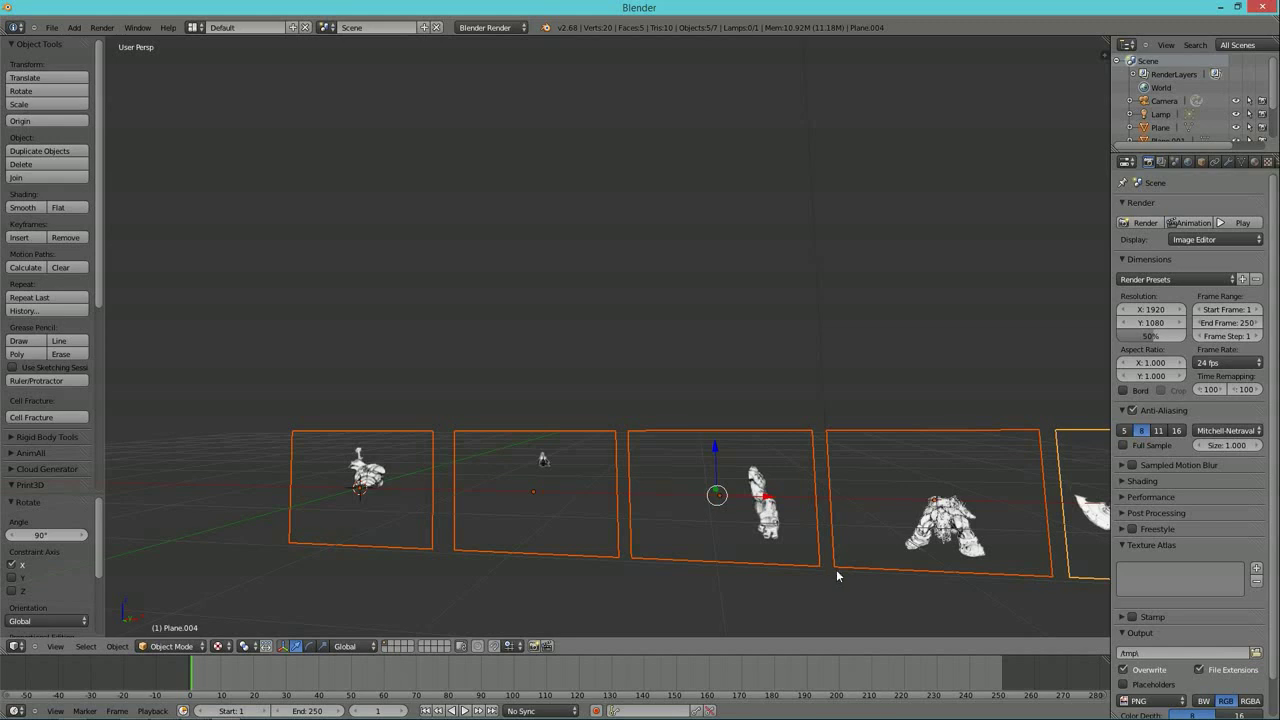
{"action": "middle_click_drag", "start_coordinate": [837, 568], "coordinate": [747, 526]}
{"action": "scroll", "coordinate": [601, 488], "scroll_direction": "up", "scroll_amount": 2}
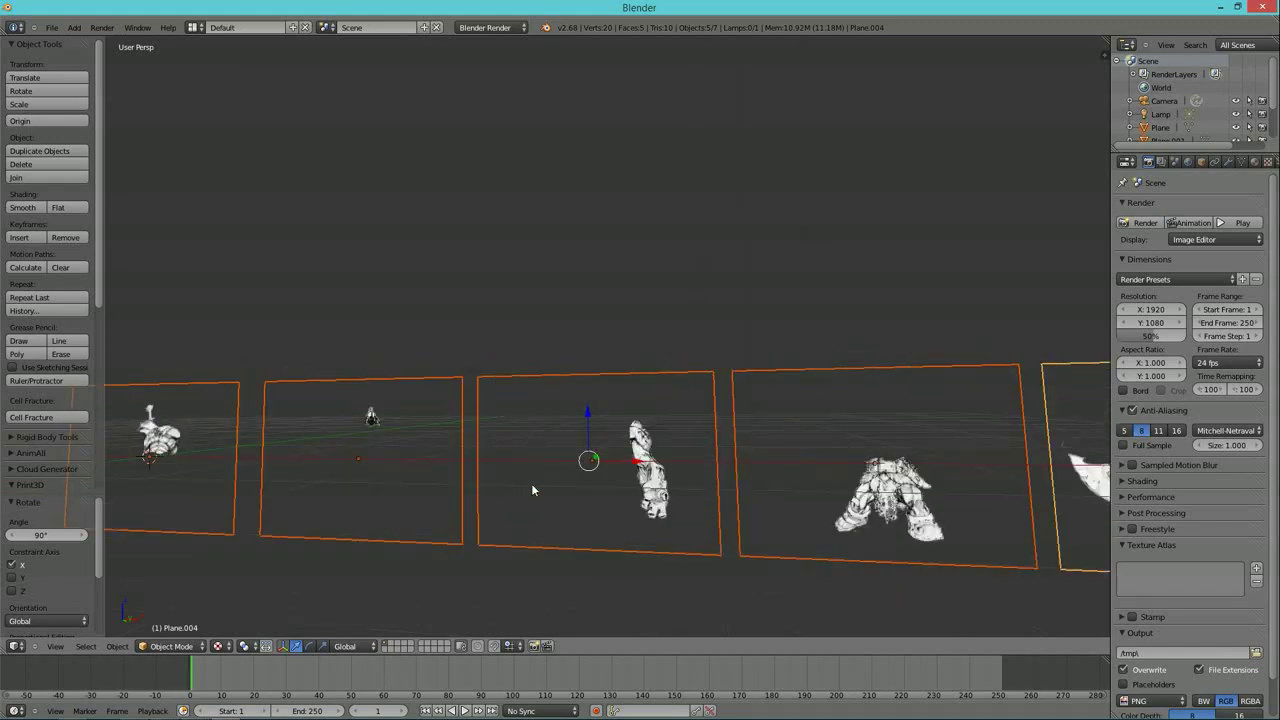
{"action": "right_click", "coordinate": [175, 447]}
{"action": "middle_click_drag", "start_coordinate": [205, 495], "coordinate": [240, 514]}
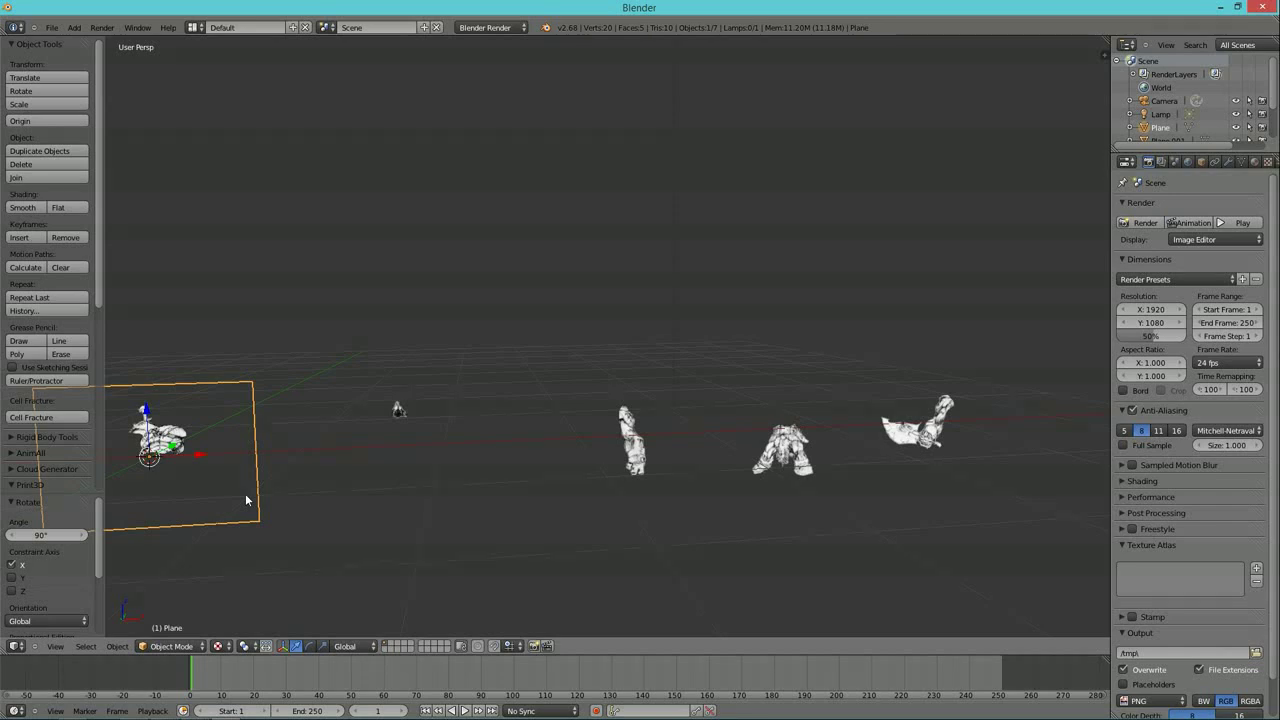
{"action": "key", "text": "KP_1"}
{"action": "key", "text": "KP_5"}
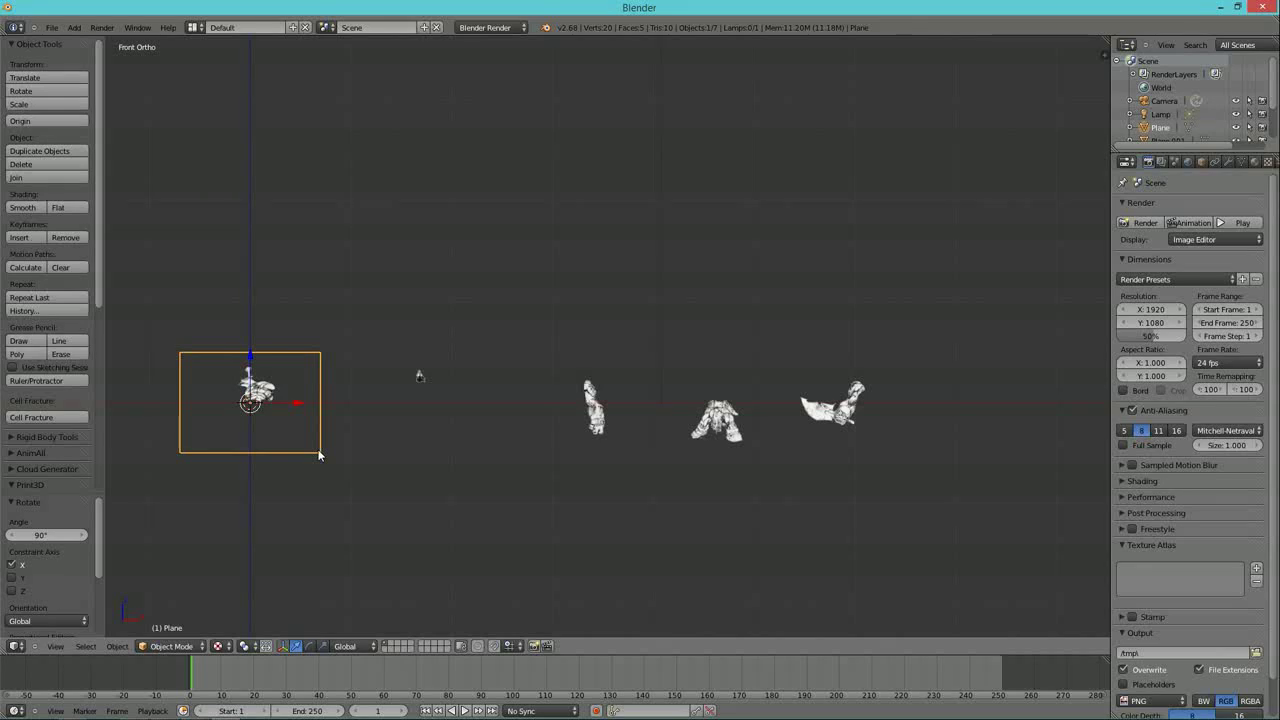
- Move the chest plane 1.607 along X to meet the head, and the left arm plane -1.529 along X to the shoulder
{"action": "scroll", "coordinate": [419, 433], "scroll_direction": "up", "scroll_amount": 2}
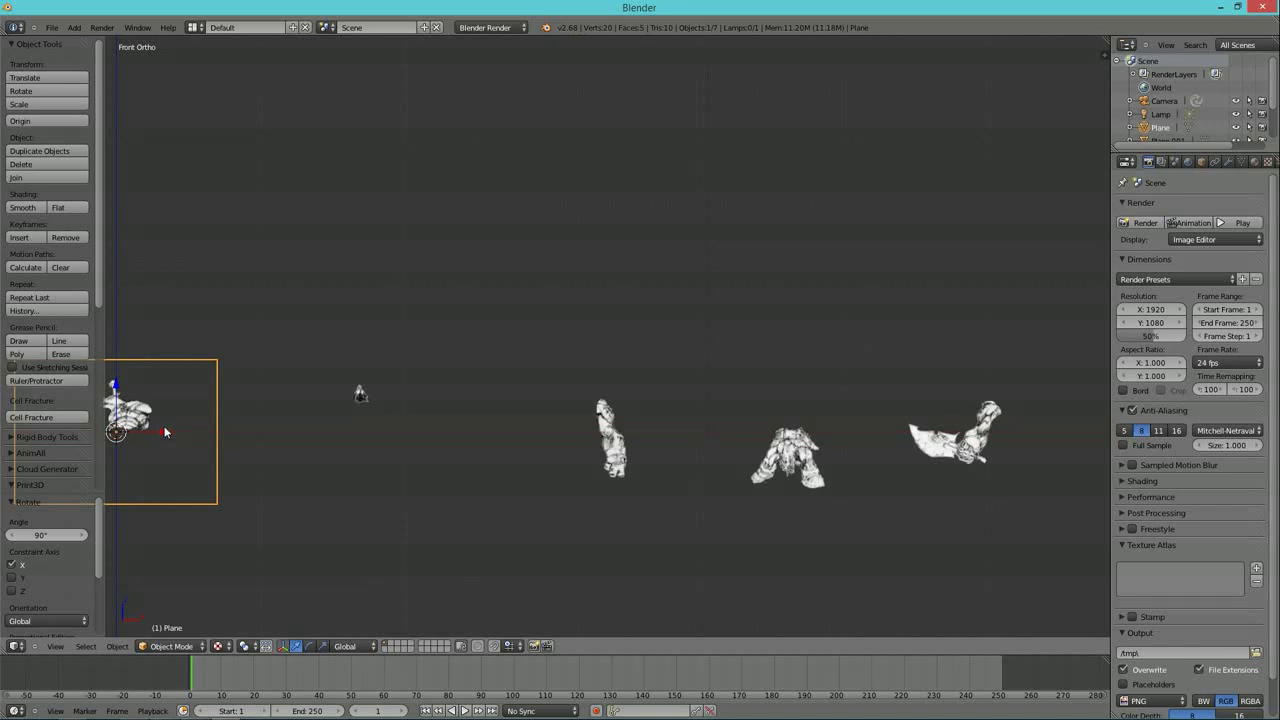
{"action": "left_click_drag", "start_coordinate": [166, 432], "coordinate": [397, 477]}
{"action": "right_click", "coordinate": [617, 432]}
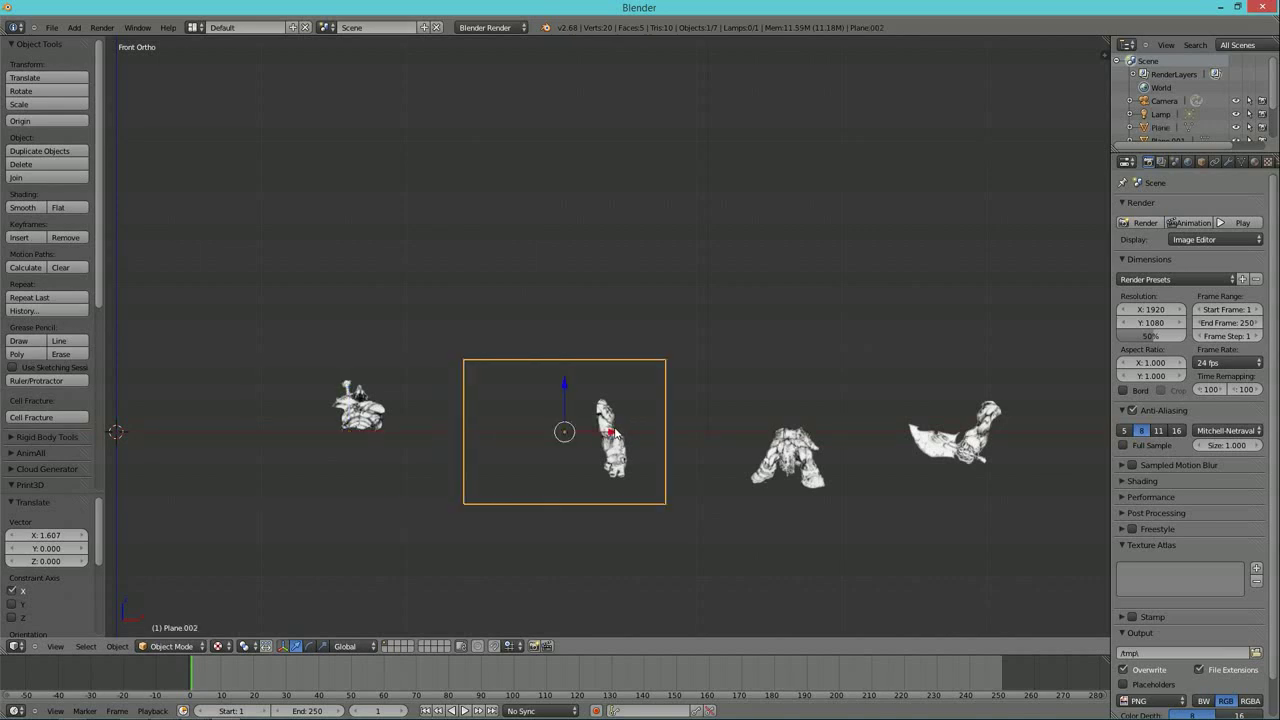
{"action": "left_click_drag", "start_coordinate": [609, 440], "coordinate": [387, 442]}
- Move the legs plane -2.989 along X so the legs sit under the chest
{"action": "right_click", "coordinate": [791, 445]}
{"action": "left_click_drag", "start_coordinate": [824, 434], "coordinate": [372, 463]}
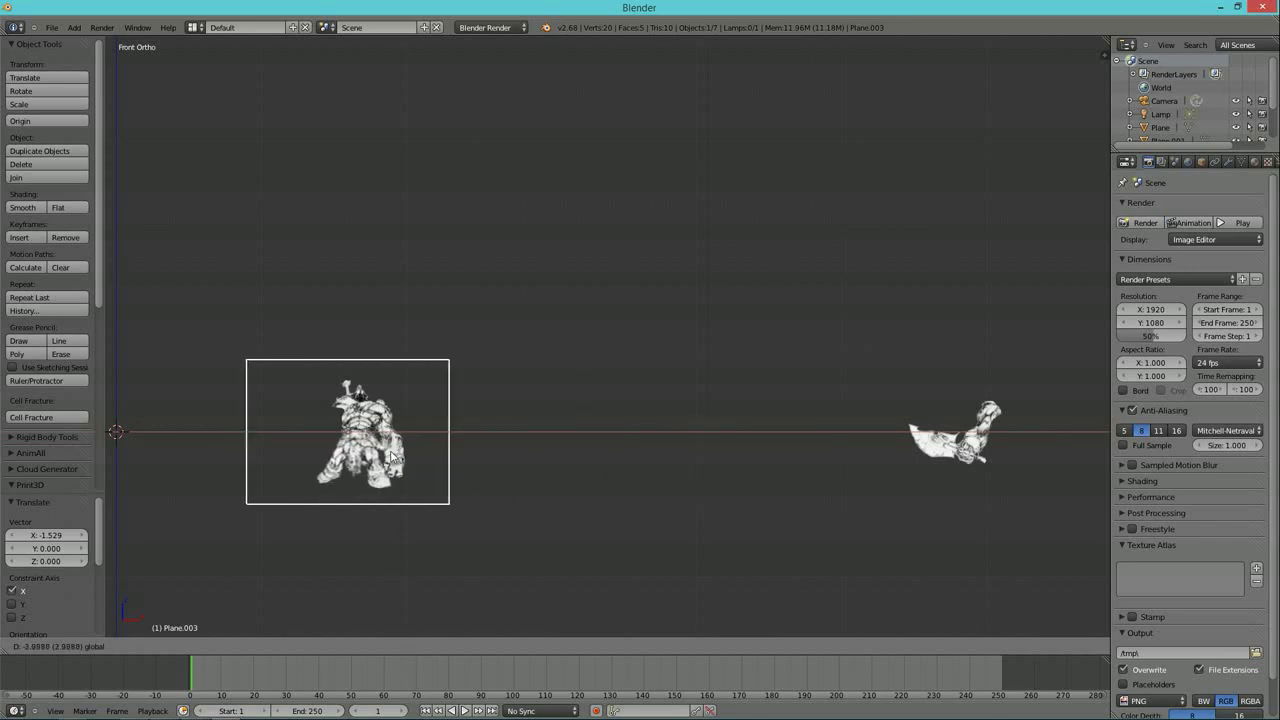
{"action": "left_click", "coordinate": [393, 457]}
- Move the sword-holding right arm plane -4.499 along X so it joins the warrior's shoulder
{"action": "right_click", "coordinate": [980, 438]}
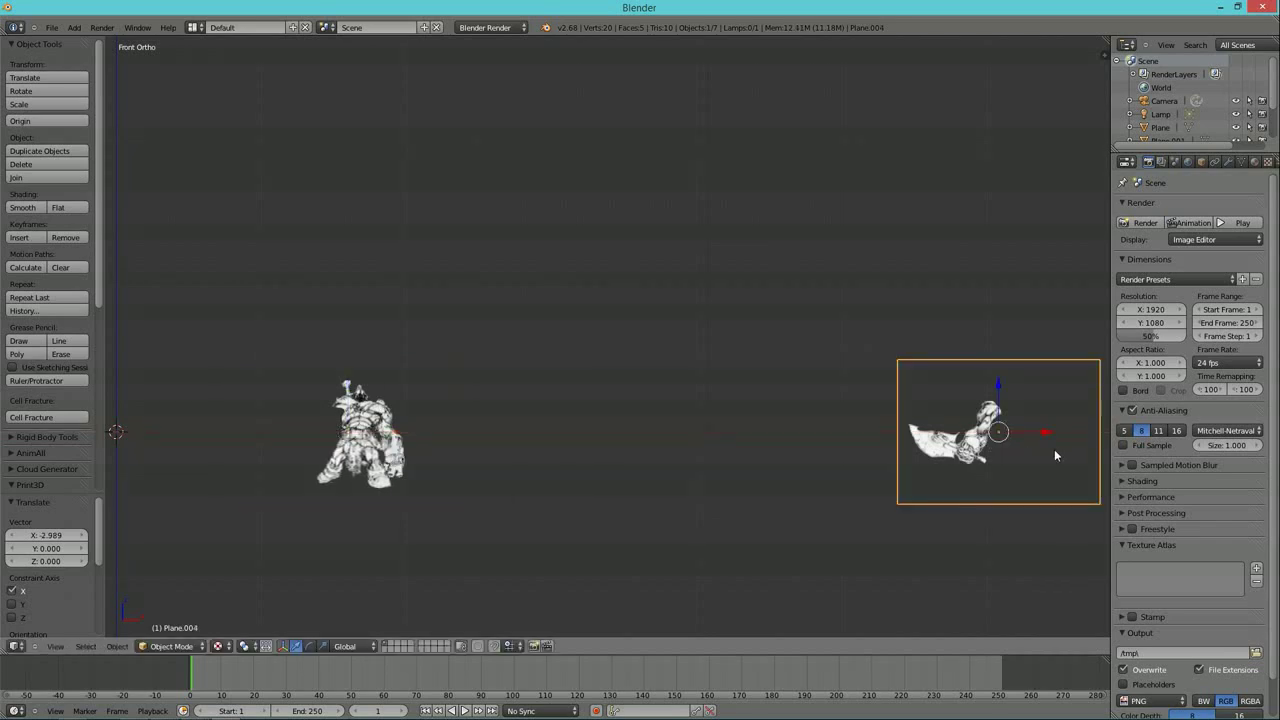
{"action": "key", "text": "g"}
{"action": "key", "text": "x"}
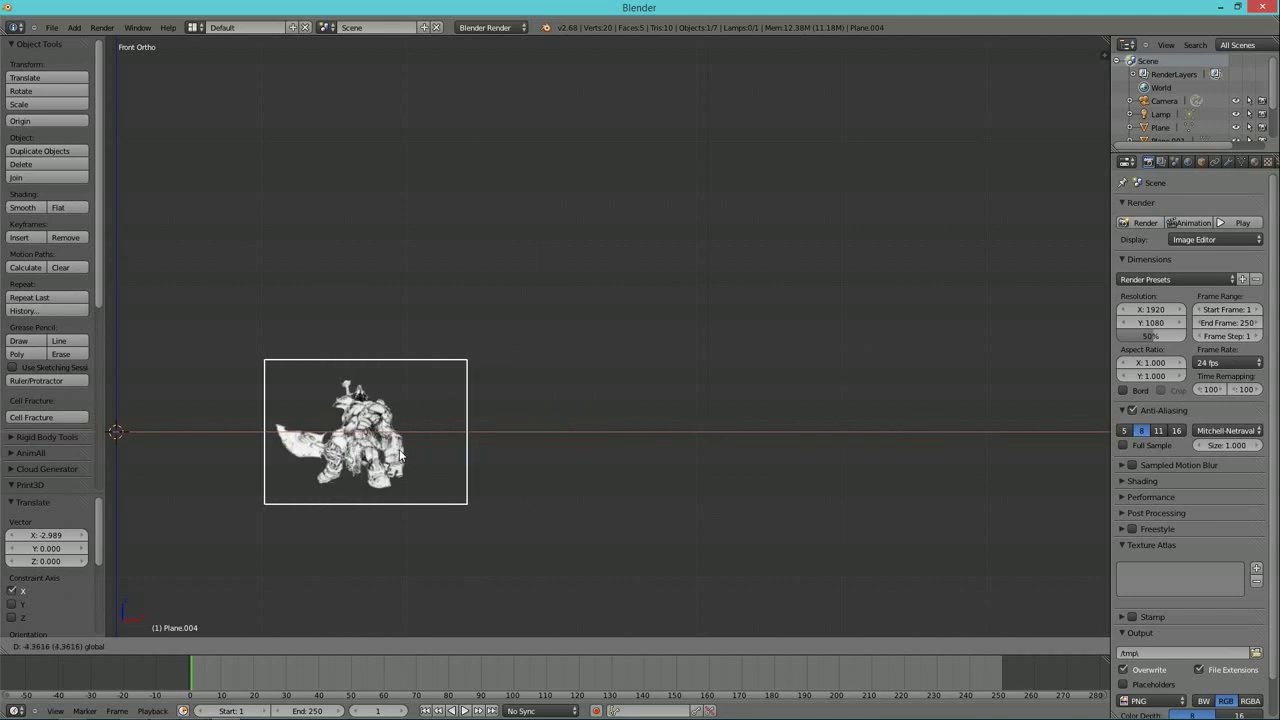
{"action": "left_click", "coordinate": [393, 450]}
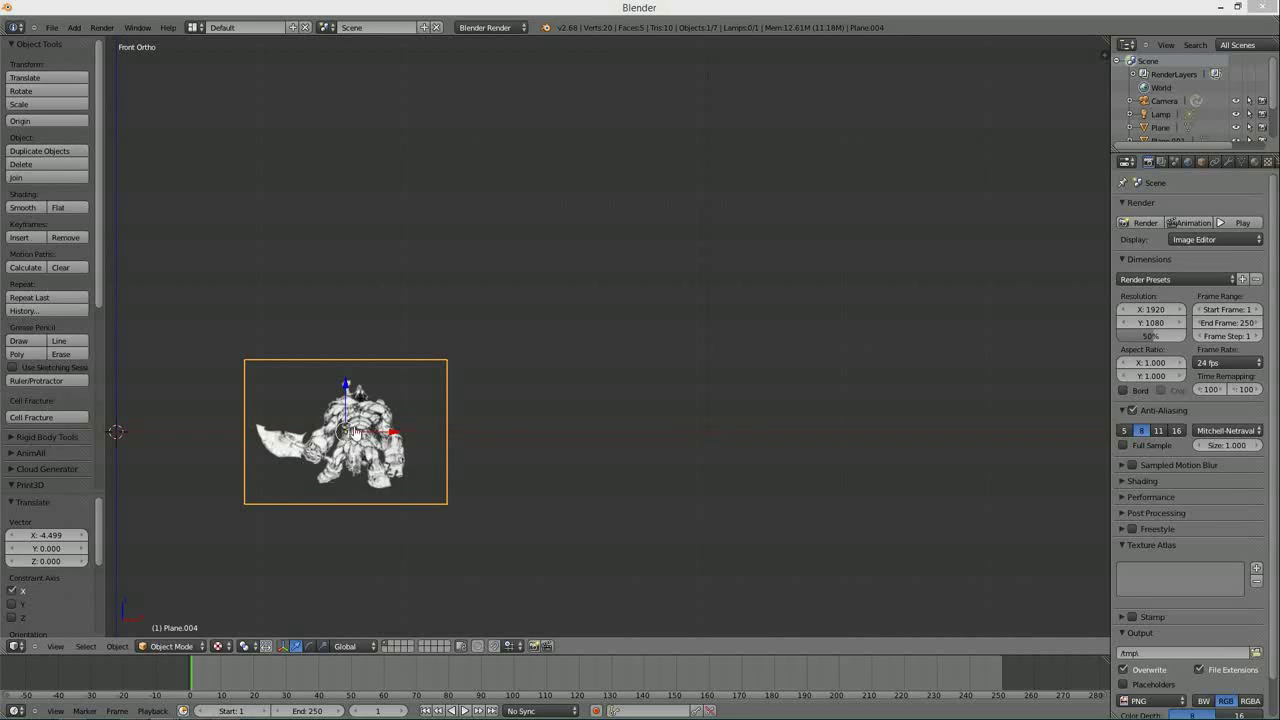
- Enlarge the Outliner so that all five planes are listed, and show the viewport's object properties
{"action": "left_click", "coordinate": [514, 423]}
{"action": "scroll", "coordinate": [413, 440], "scroll_direction": "up", "scroll_amount": 2}
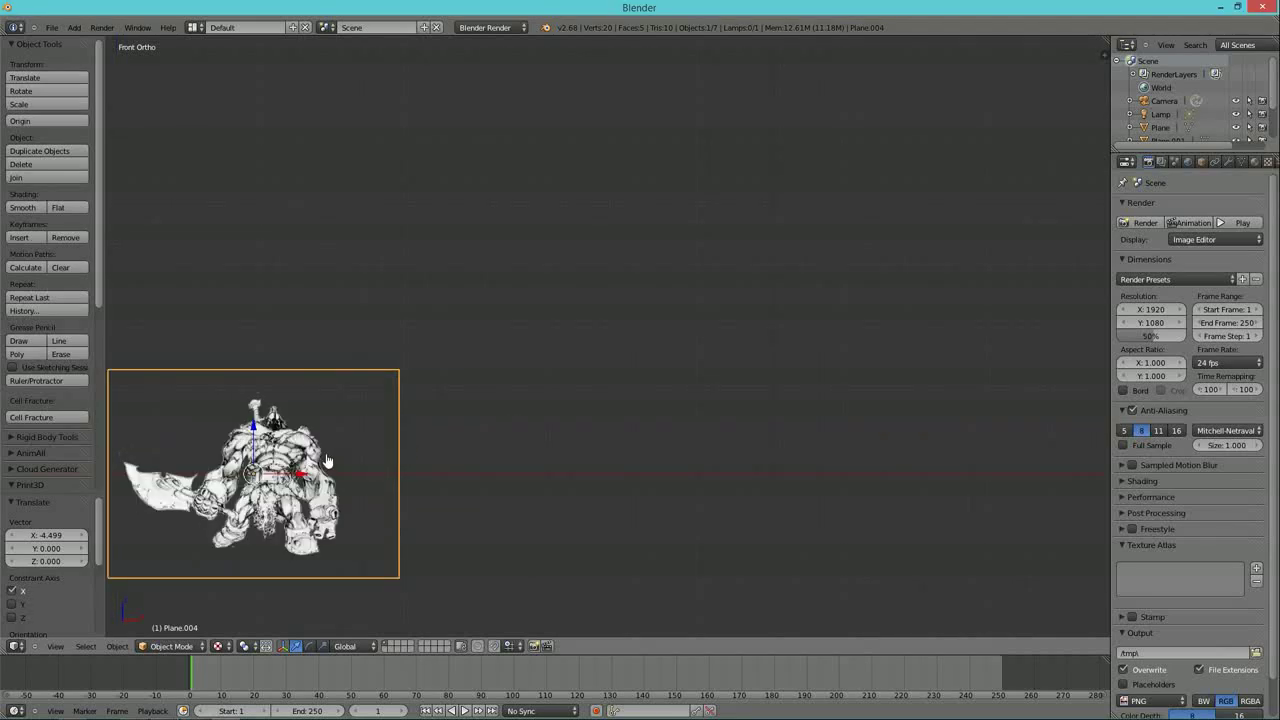
{"action": "middle_click_drag", "start_coordinate": [327, 461], "coordinate": [649, 346], "text": "shift"}
{"action": "scroll", "coordinate": [645, 350], "scroll_direction": "up", "scroll_amount": 3}
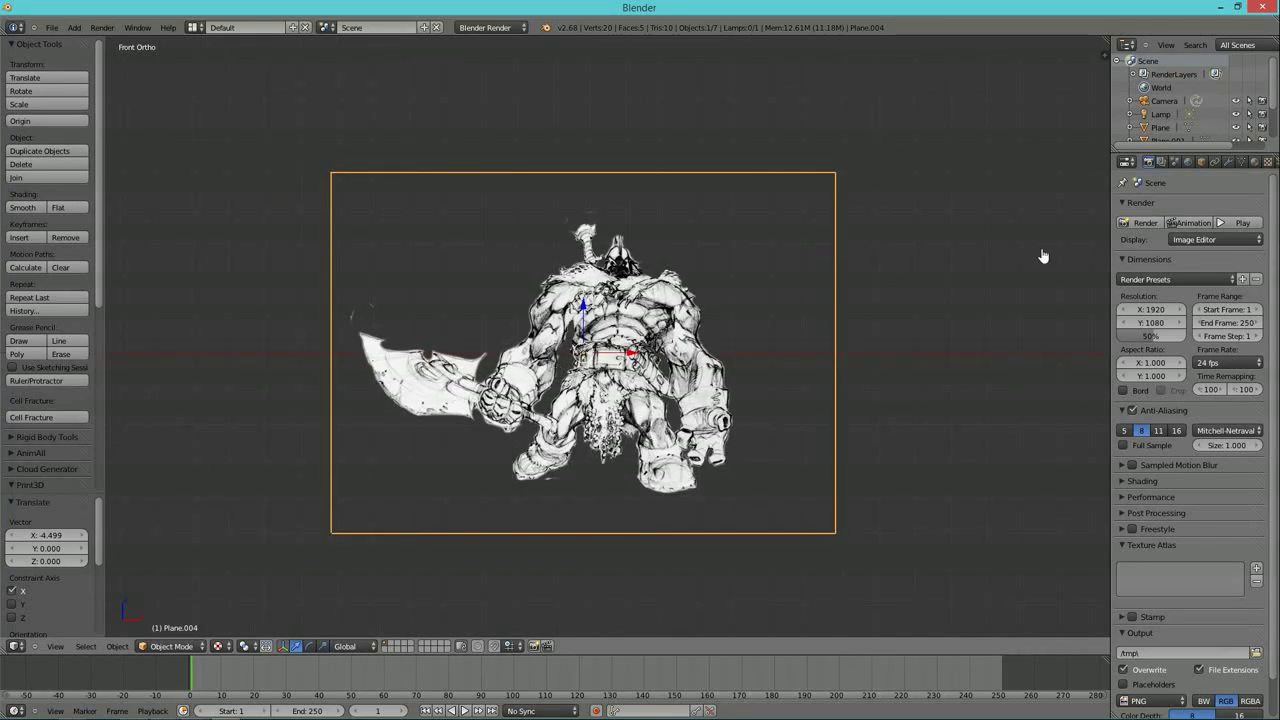
{"action": "left_click_drag", "start_coordinate": [1193, 158], "coordinate": [1180, 236]}
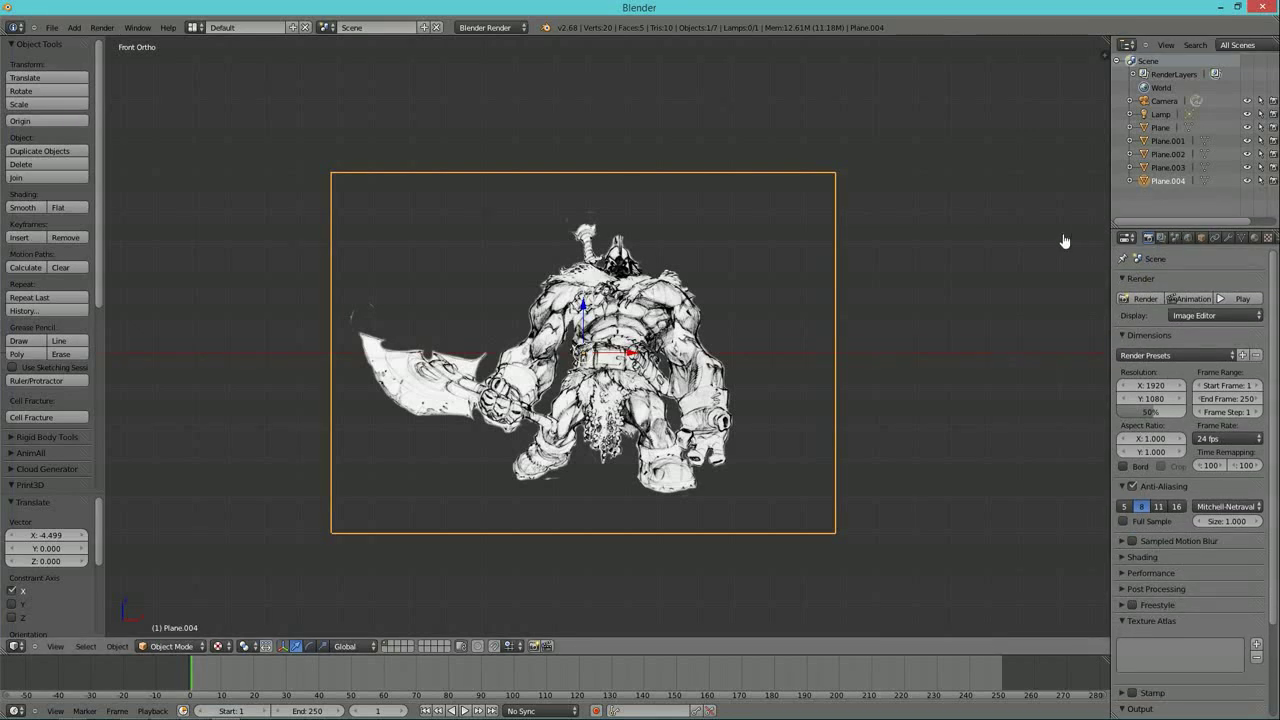
{"action": "key", "text": "n"}
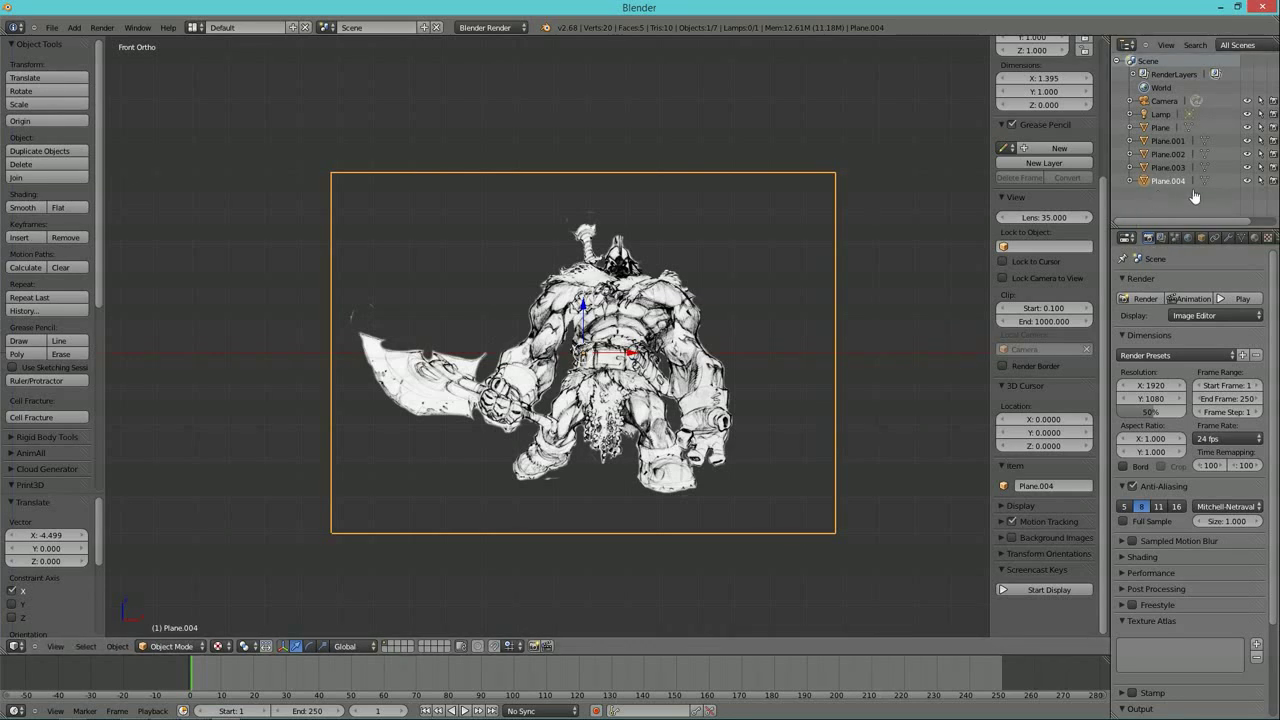
- Toggle the visibility of Plane.004 to identify its body part, and rename it "right arm"
{"action": "left_click", "coordinate": [1246, 181]}
{"action": "left_click", "coordinate": [1246, 181]}
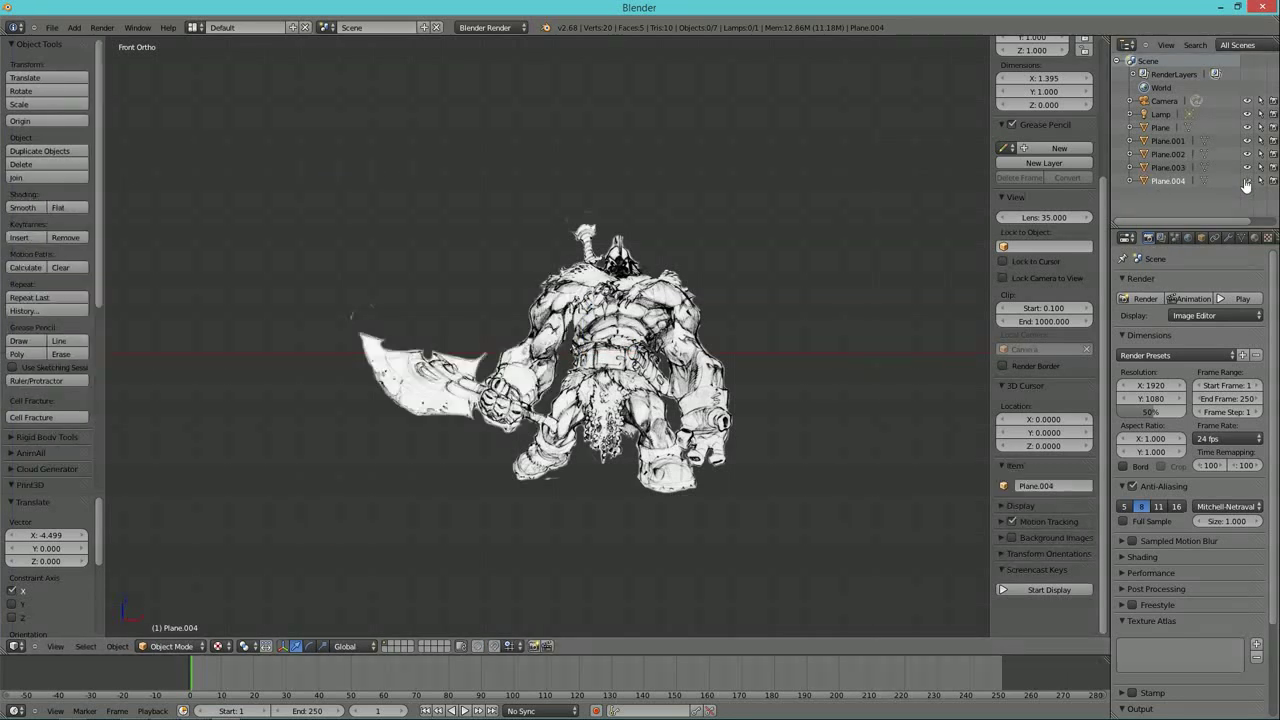
{"action": "left_click", "coordinate": [1246, 181]}
{"action": "left_click", "coordinate": [1246, 181]}
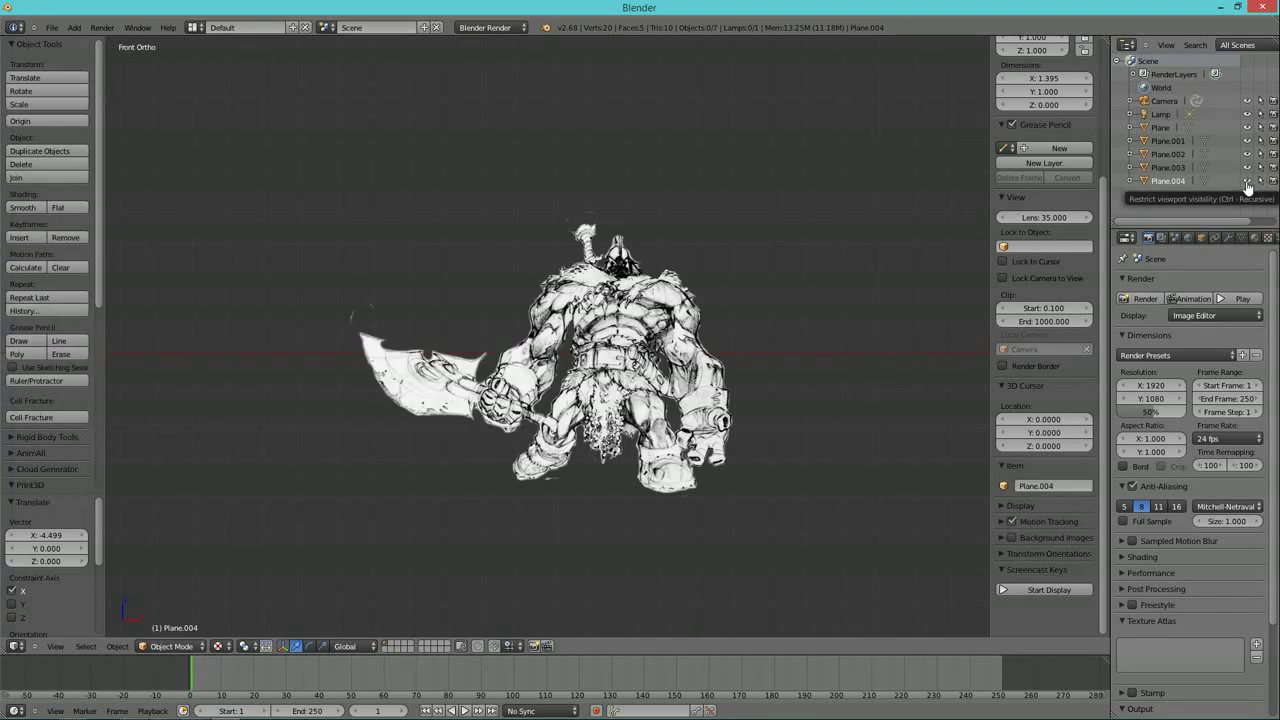
{"action": "left_click", "coordinate": [1248, 182]}
{"action": "left_click", "coordinate": [1248, 182]}
{"action": "left_click", "coordinate": [1038, 488]}
{"action": "type", "text": "right arm"}
{"action": "key", "text": "Return"}
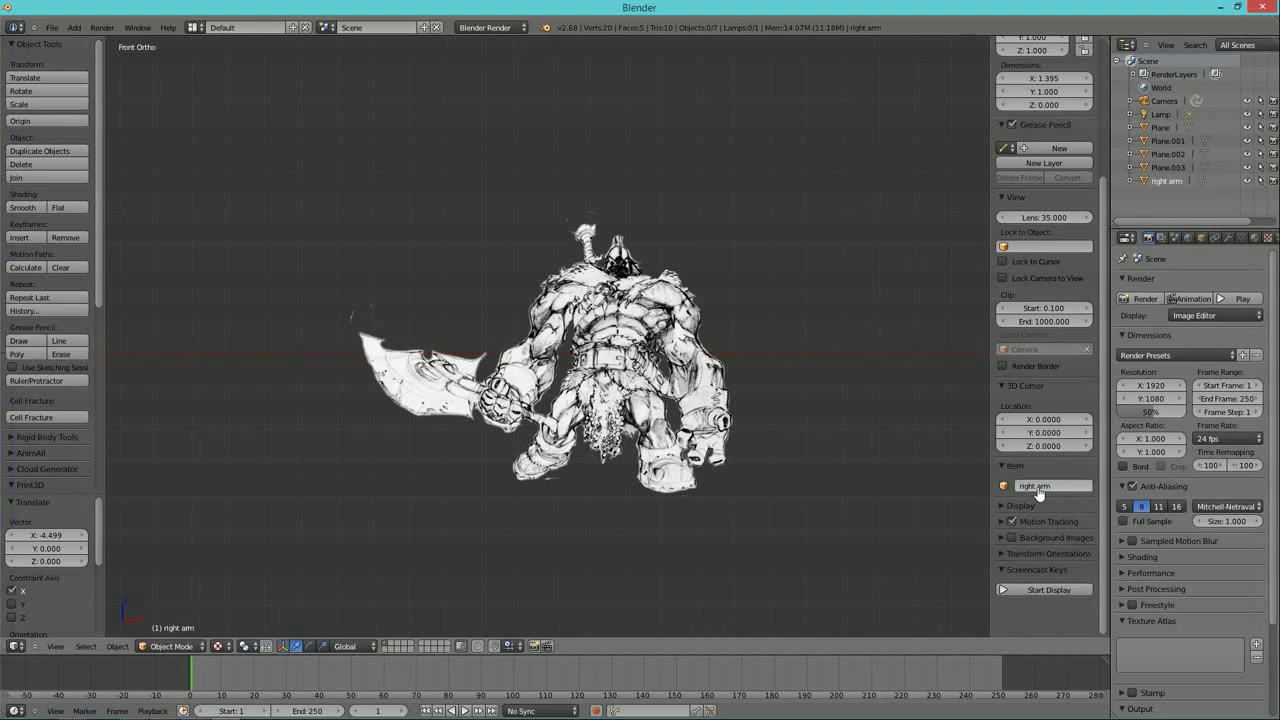
- Check which body part Plane.003 holds by toggling its visibility, and rename it "waist and legs"
{"action": "left_click", "coordinate": [1168, 168]}
{"action": "left_click", "coordinate": [1247, 168]}
{"action": "left_click", "coordinate": [1247, 168]}
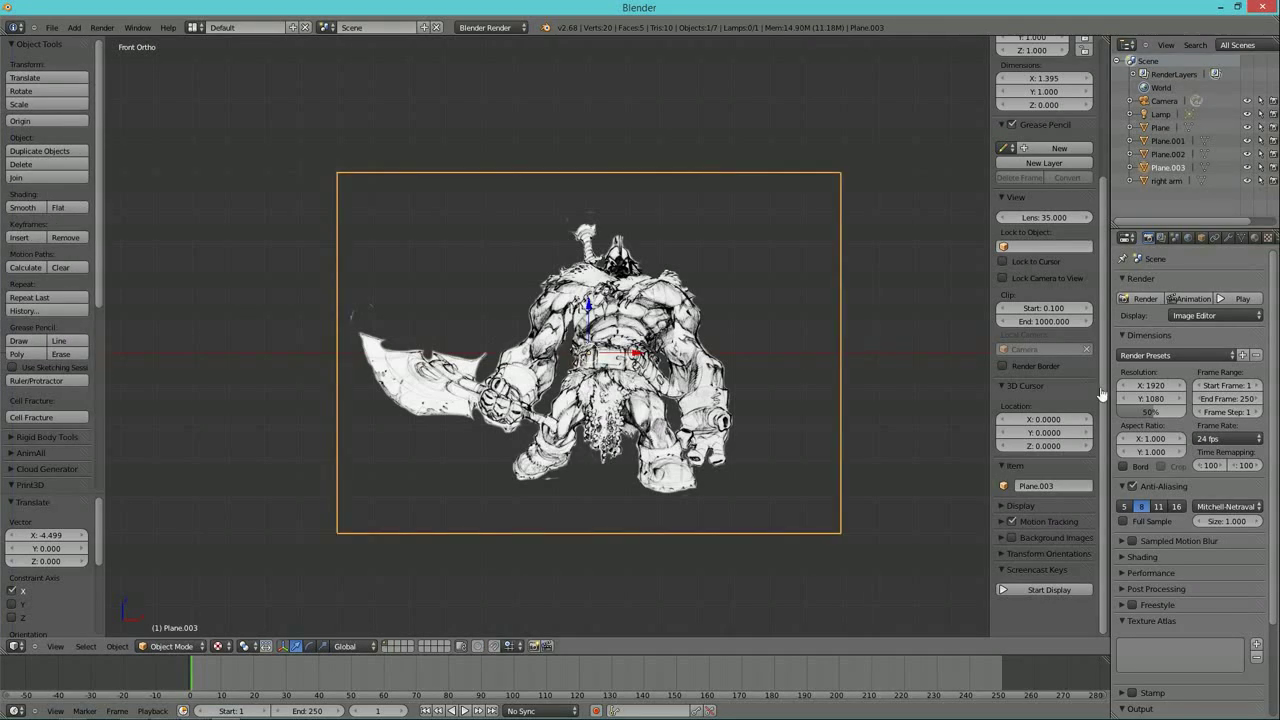
{"action": "left_click", "coordinate": [1050, 488]}
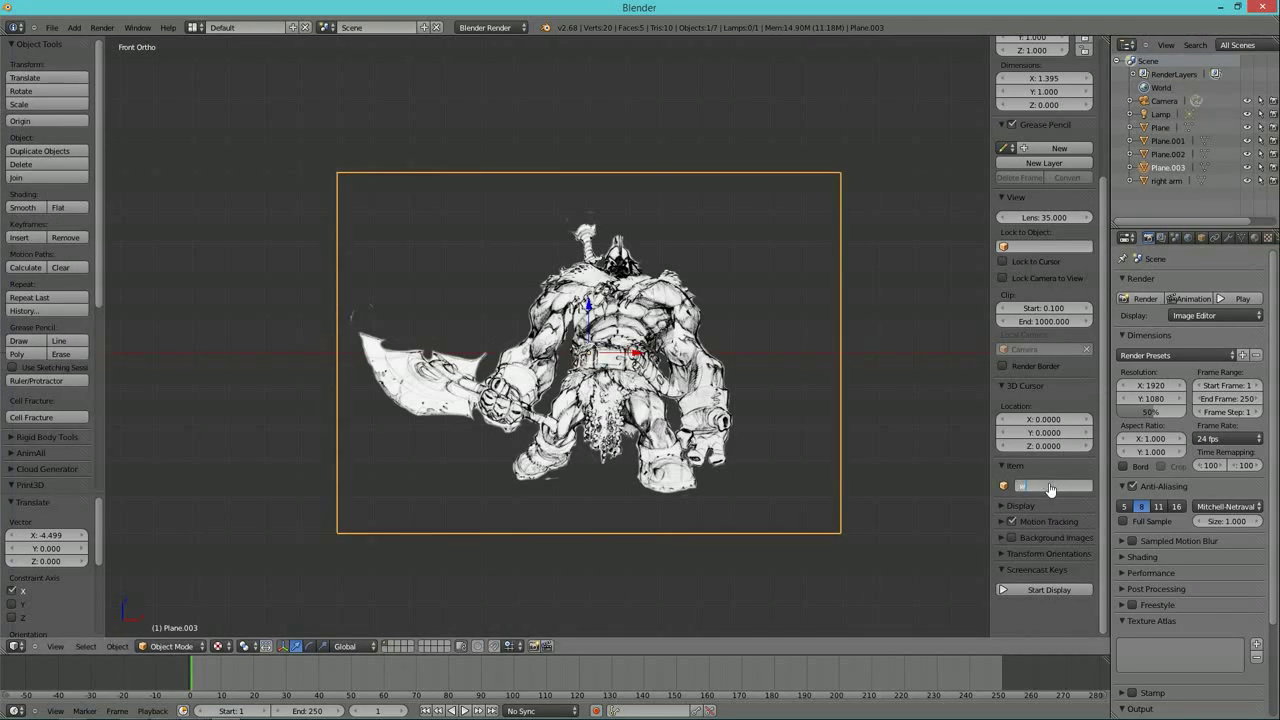
{"action": "type", "text": "waist and legs"}
{"action": "key", "text": "Return"}
- Select Plane.002 and rename it "left arm"
{"action": "left_click", "coordinate": [1162, 155]}
{"action": "left_click", "coordinate": [1259, 154]}
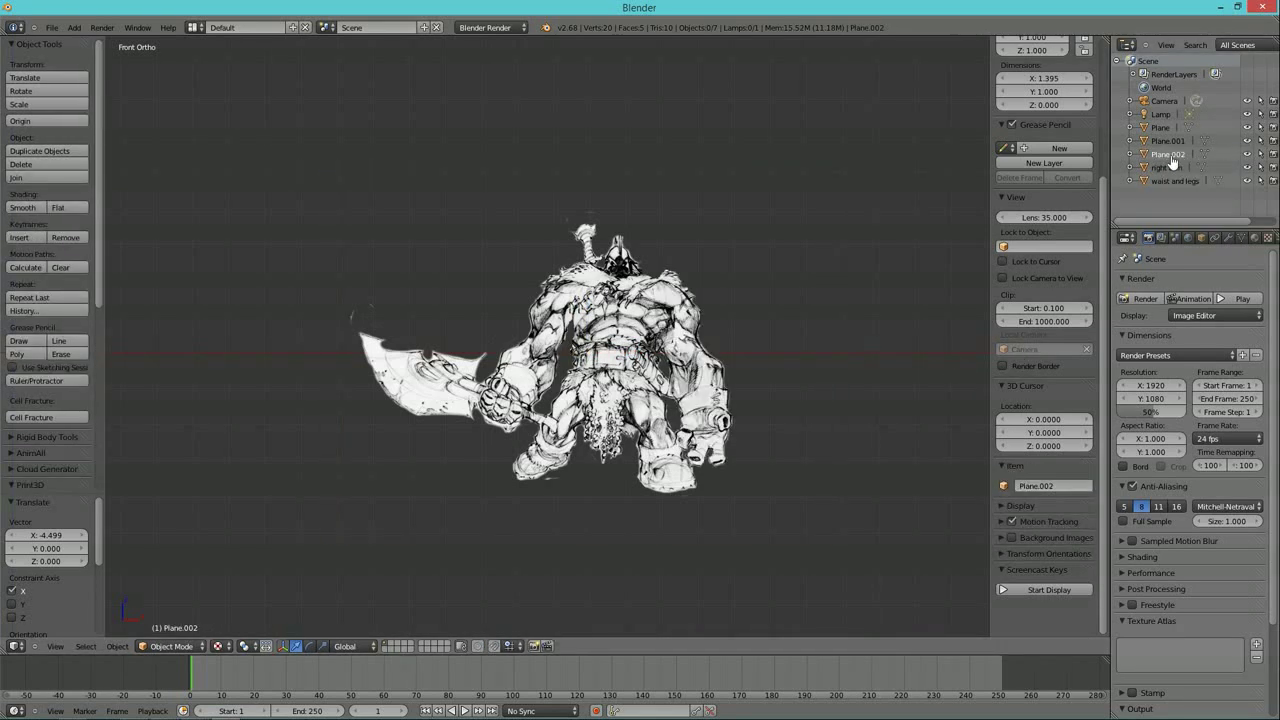
{"action": "left_click", "coordinate": [1048, 489]}
{"action": "key", "text": "BackSpace"}
{"action": "type", "text": "left arm"}
{"action": "key", "text": "Return"}
- Identify Plane.001 by hiding and showing it, and rename it "head"
{"action": "left_click", "coordinate": [1170, 141]}
{"action": "left_click", "coordinate": [1247, 141]}
{"action": "left_click", "coordinate": [1247, 143]}
{"action": "left_click", "coordinate": [1048, 486]}
{"action": "type", "text": "head"}
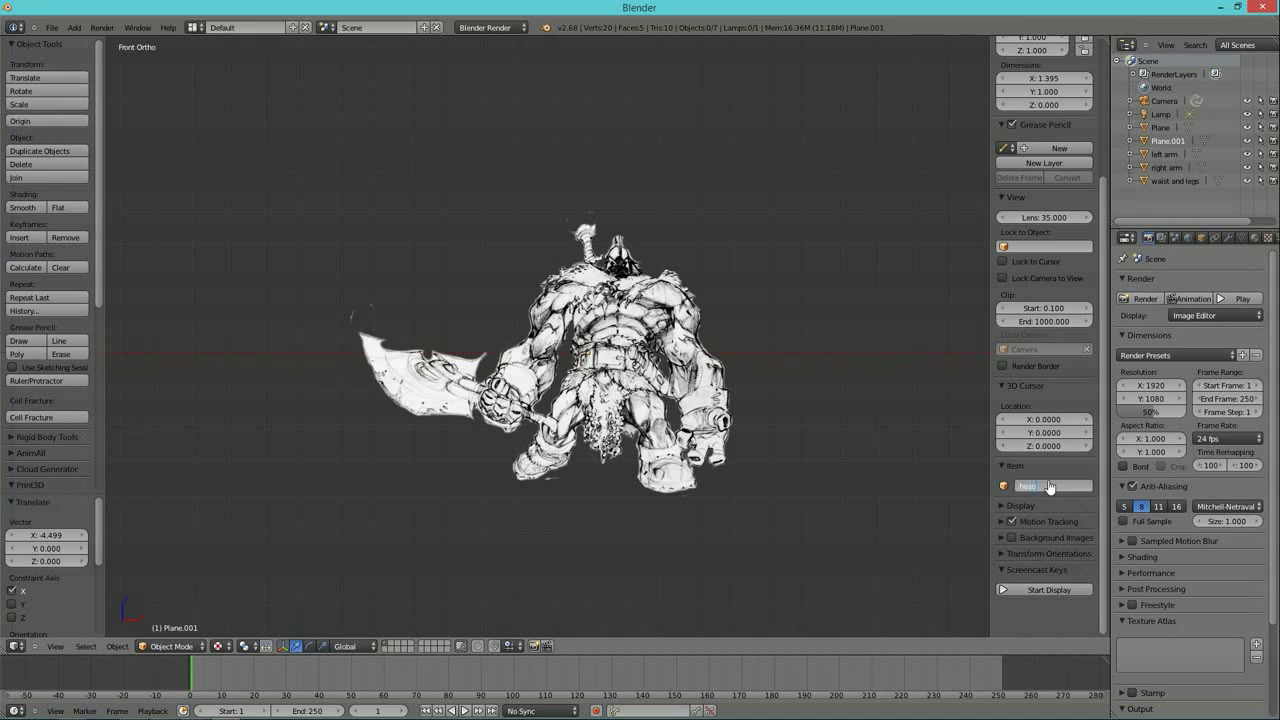
{"action": "key", "text": "Return"}
- Identify the remaining object named Plane by toggling its visibility, and rename it "chest"
{"action": "left_click", "coordinate": [1160, 128]}
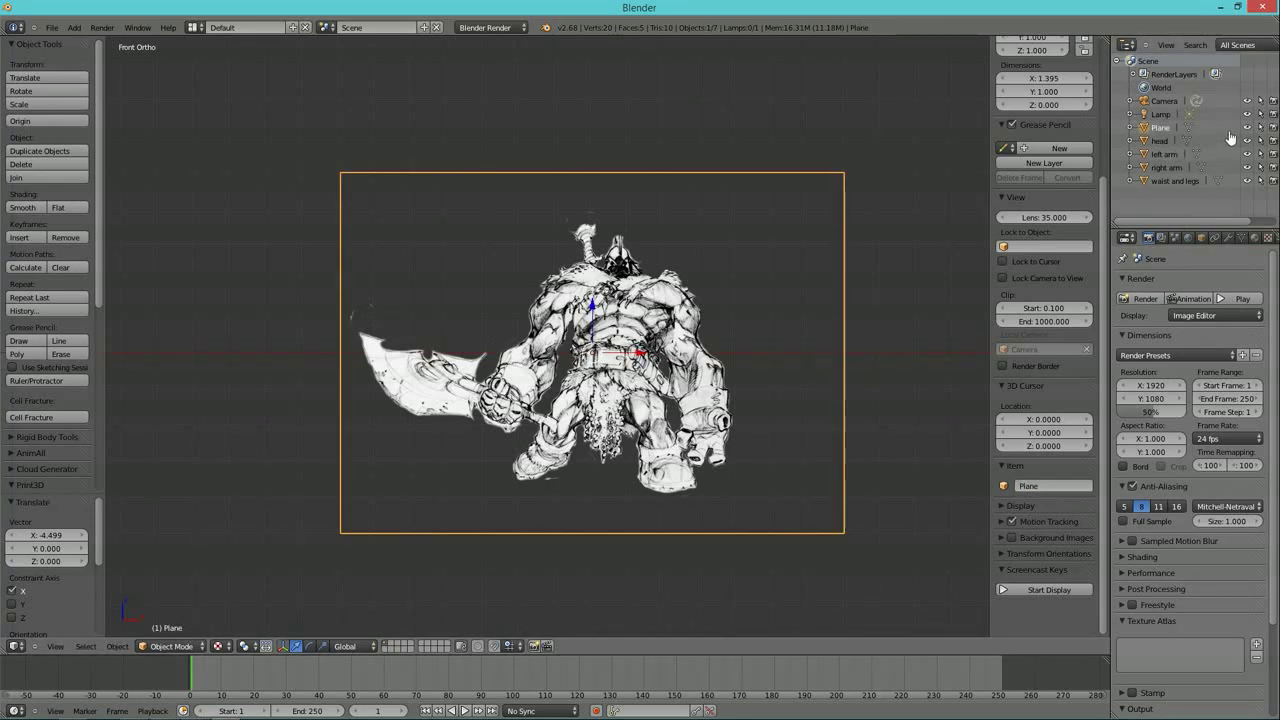
{"action": "left_click", "coordinate": [1246, 128]}
{"action": "left_click", "coordinate": [1247, 130]}
{"action": "left_click", "coordinate": [1247, 130]}
{"action": "left_click", "coordinate": [1161, 130]}
{"action": "left_click", "coordinate": [1048, 486]}
{"action": "type", "text": "chest"}
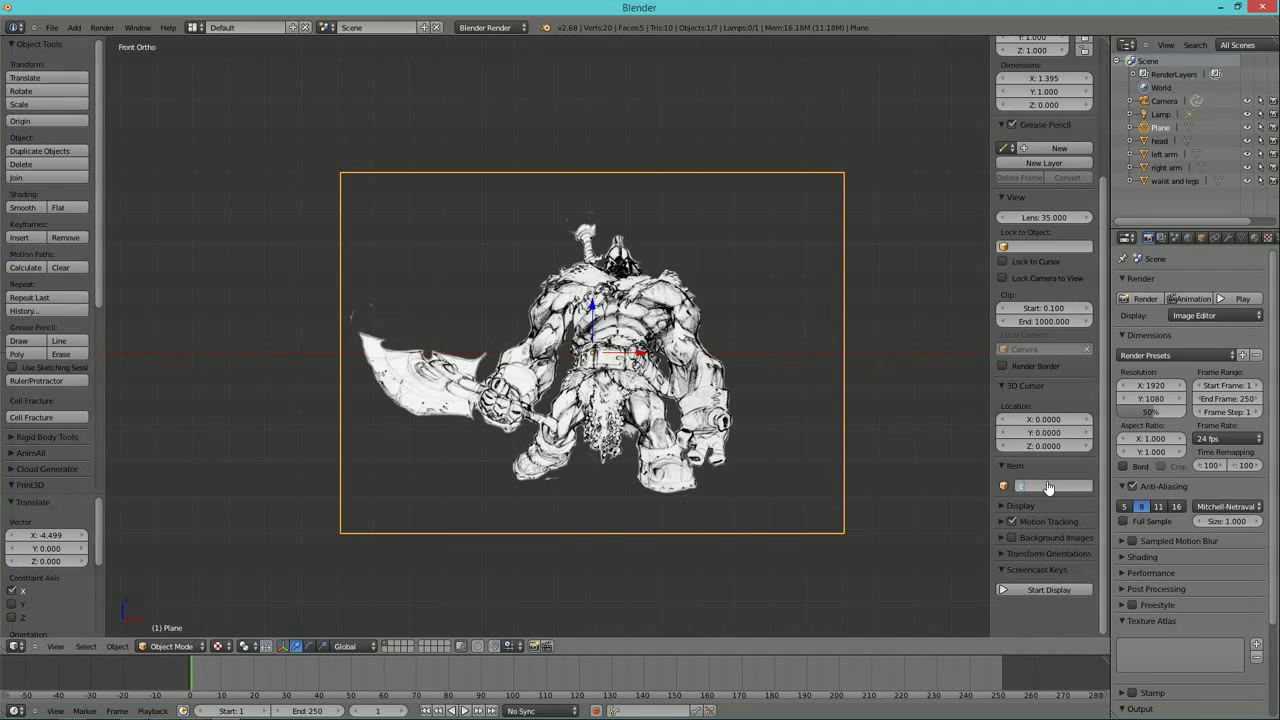
{"action": "key", "text": "Return"}
- Place the 3D cursor just below the warrior's feet at about X 1.616, Z -0.438, and add a circle empty there
{"action": "right_click", "coordinate": [698, 227]}
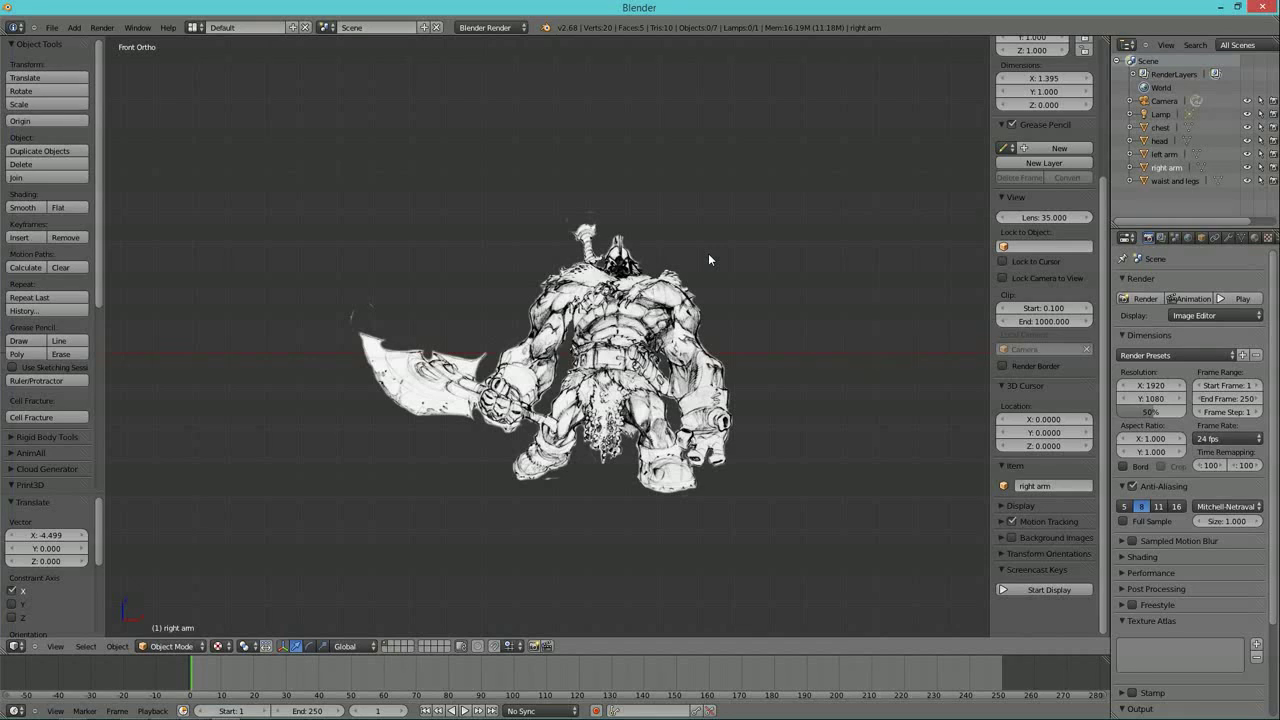
{"action": "left_click", "coordinate": [605, 519]}
{"action": "left_click", "coordinate": [473, 528]}
{"action": "left_click", "coordinate": [751, 513]}
{"action": "left_click", "coordinate": [503, 518]}
{"action": "left_click", "coordinate": [594, 511]}
{"action": "key", "text": "shift+a"}
{"action": "mouse_move", "coordinate": [632, 528]}
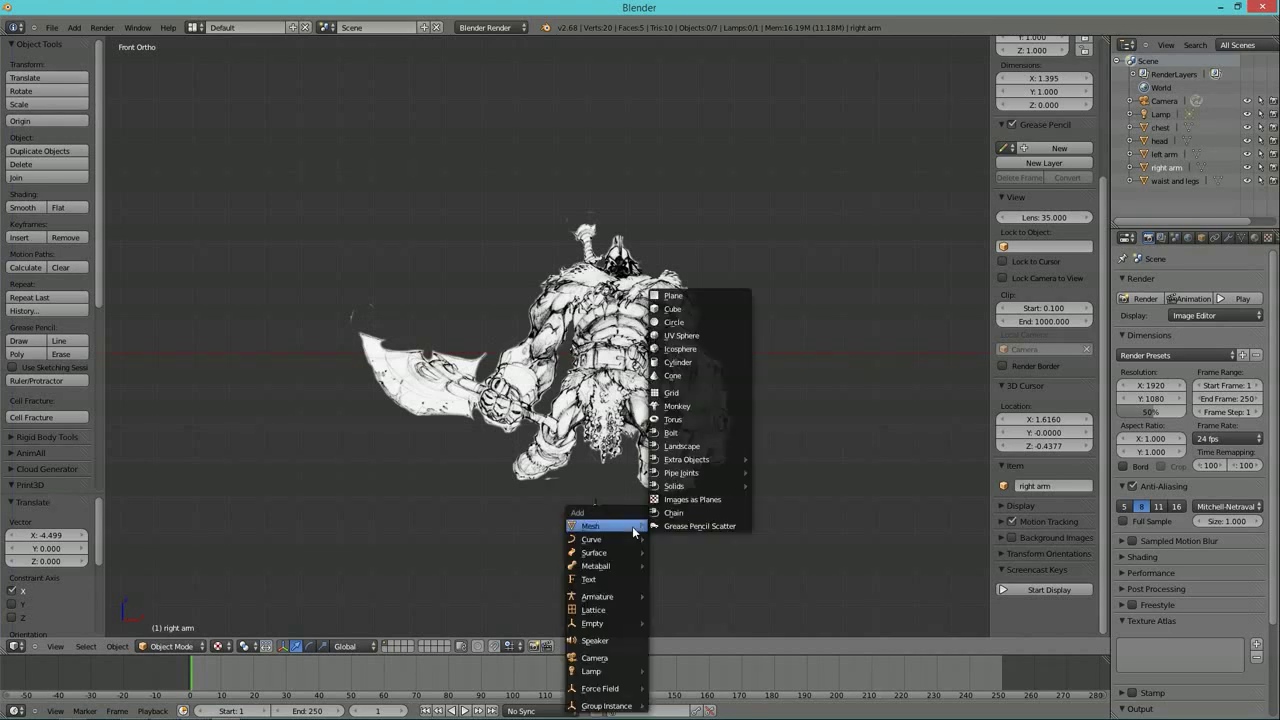
{"action": "mouse_move", "coordinate": [613, 625]}
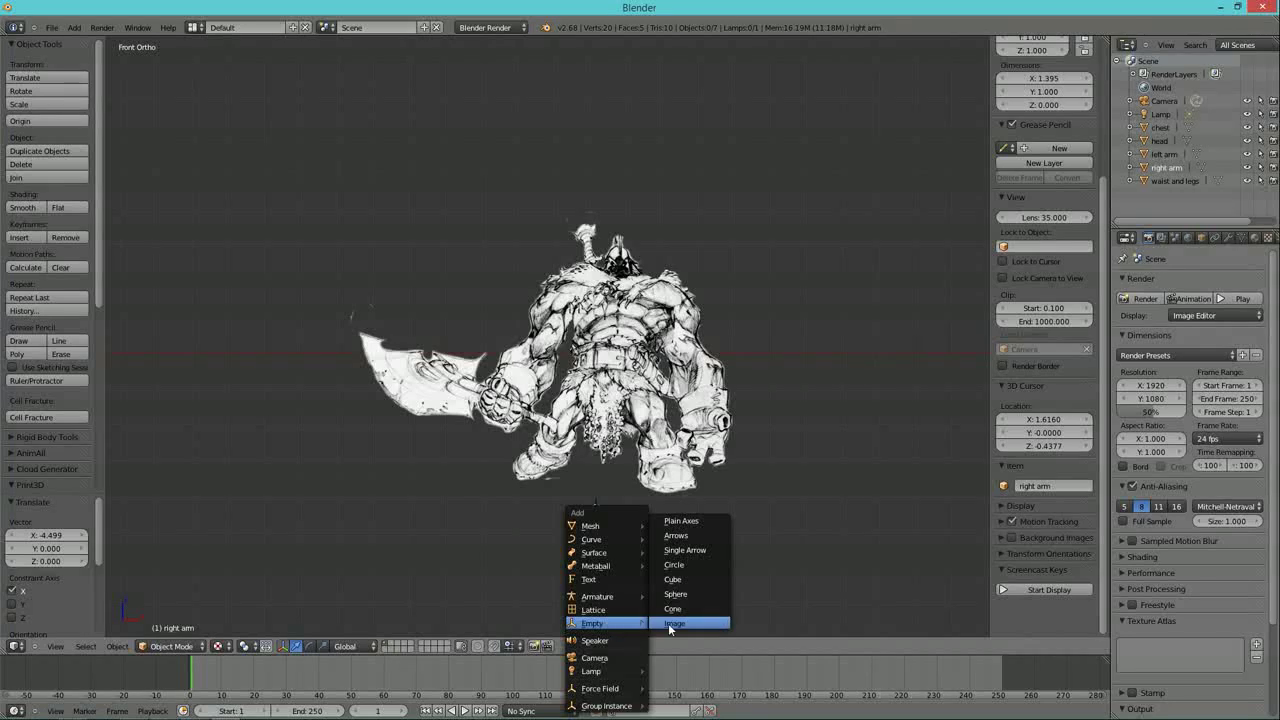
{"action": "left_click", "coordinate": [683, 565]}
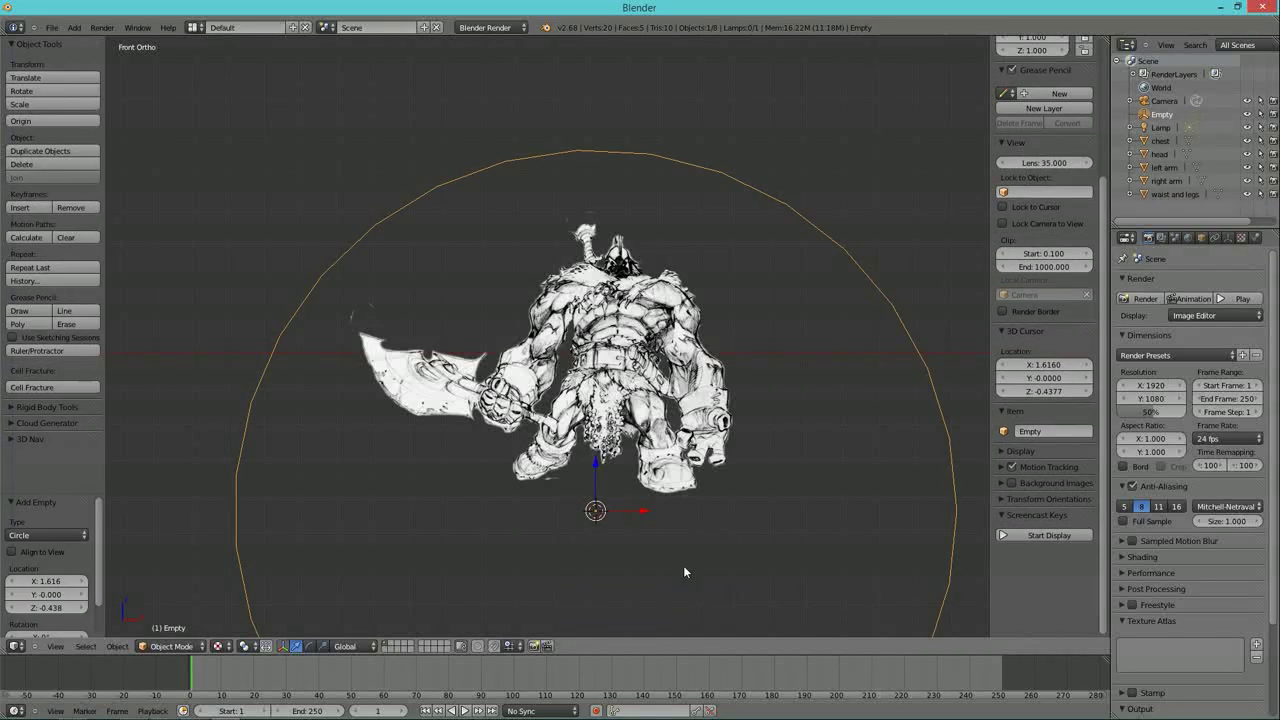
- Scale the circle empty to 0.086 and rename it "body mover"
{"action": "scroll", "coordinate": [754, 483], "scroll_direction": "down", "scroll_amount": 2}
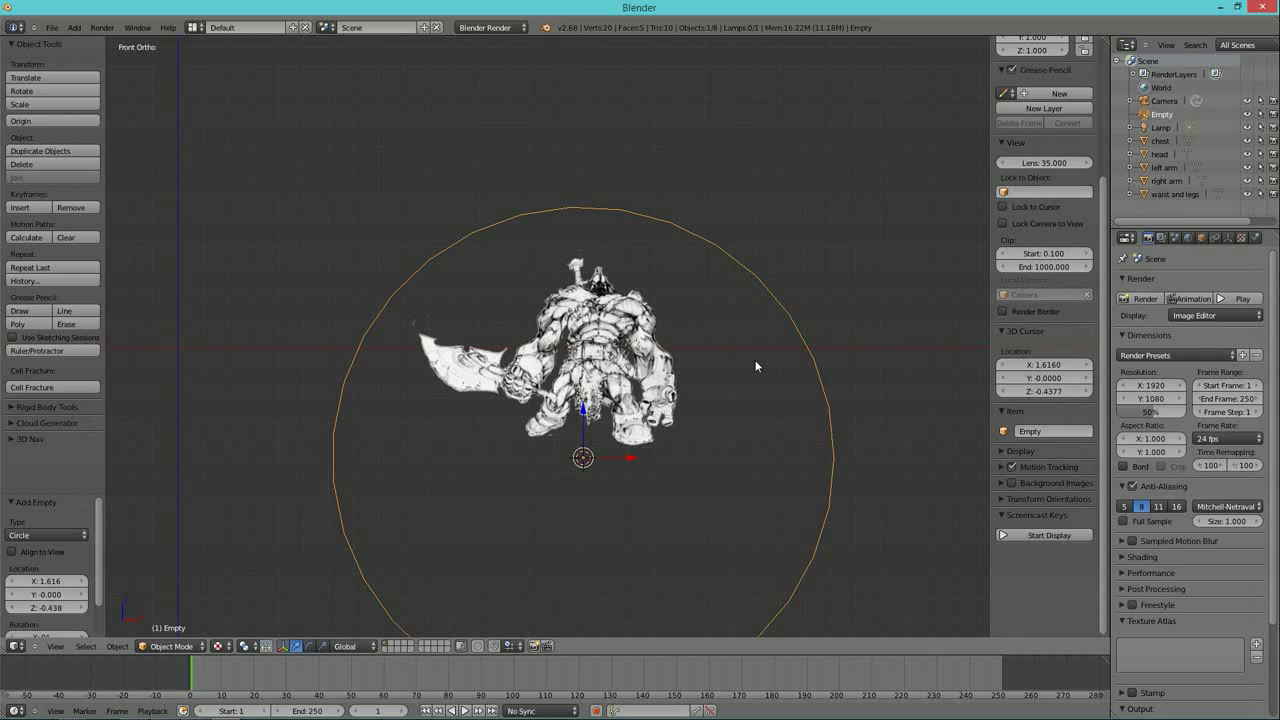
{"action": "key", "text": "s"}
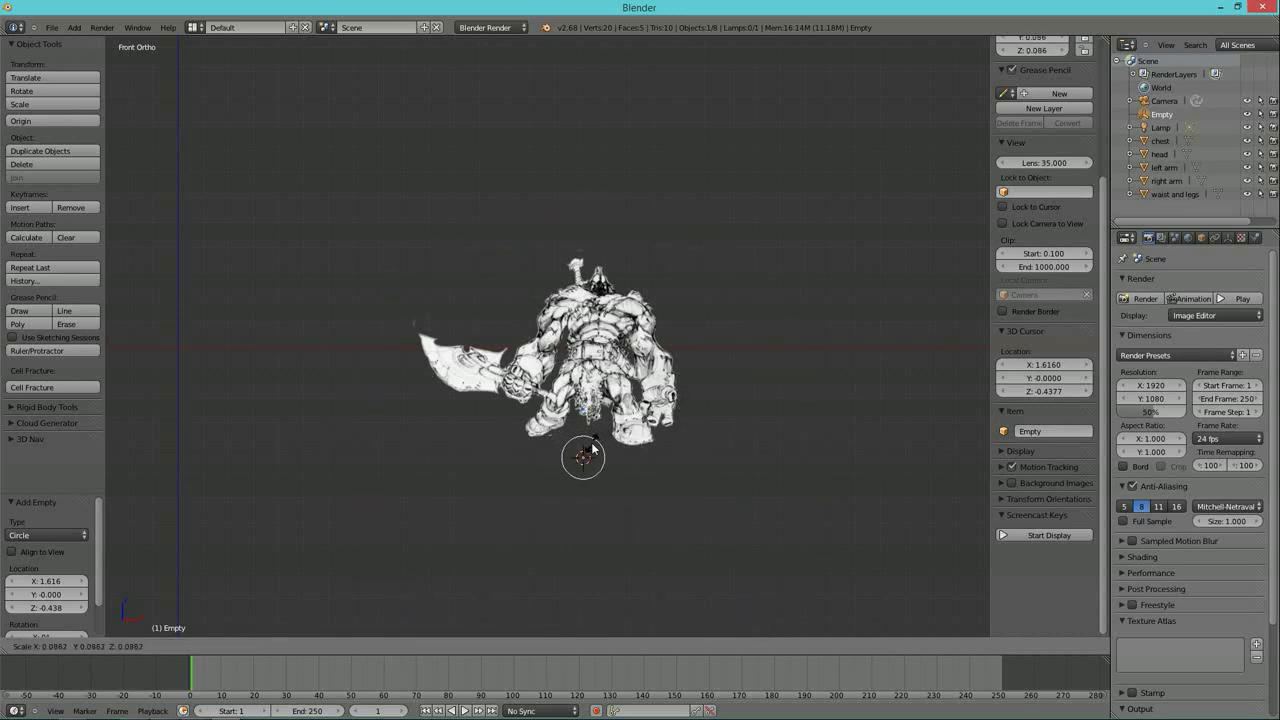
{"action": "left_click", "coordinate": [591, 451]}
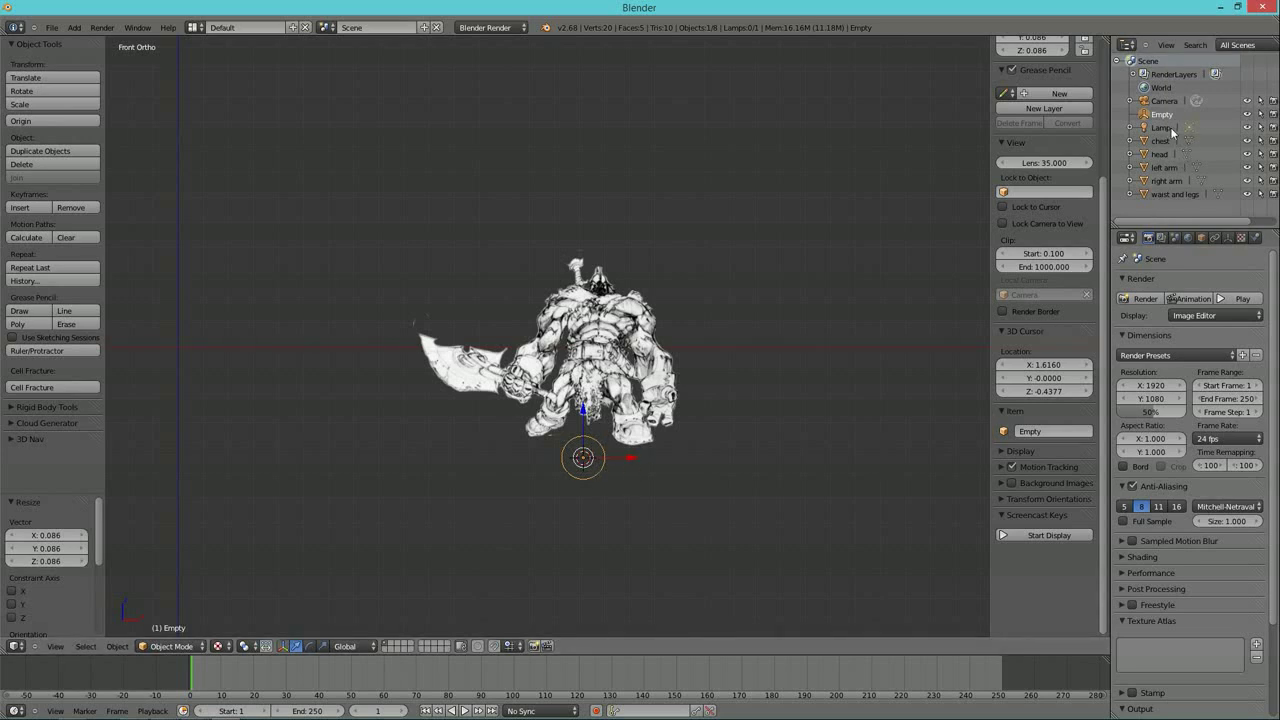
{"action": "left_click", "coordinate": [1039, 433]}
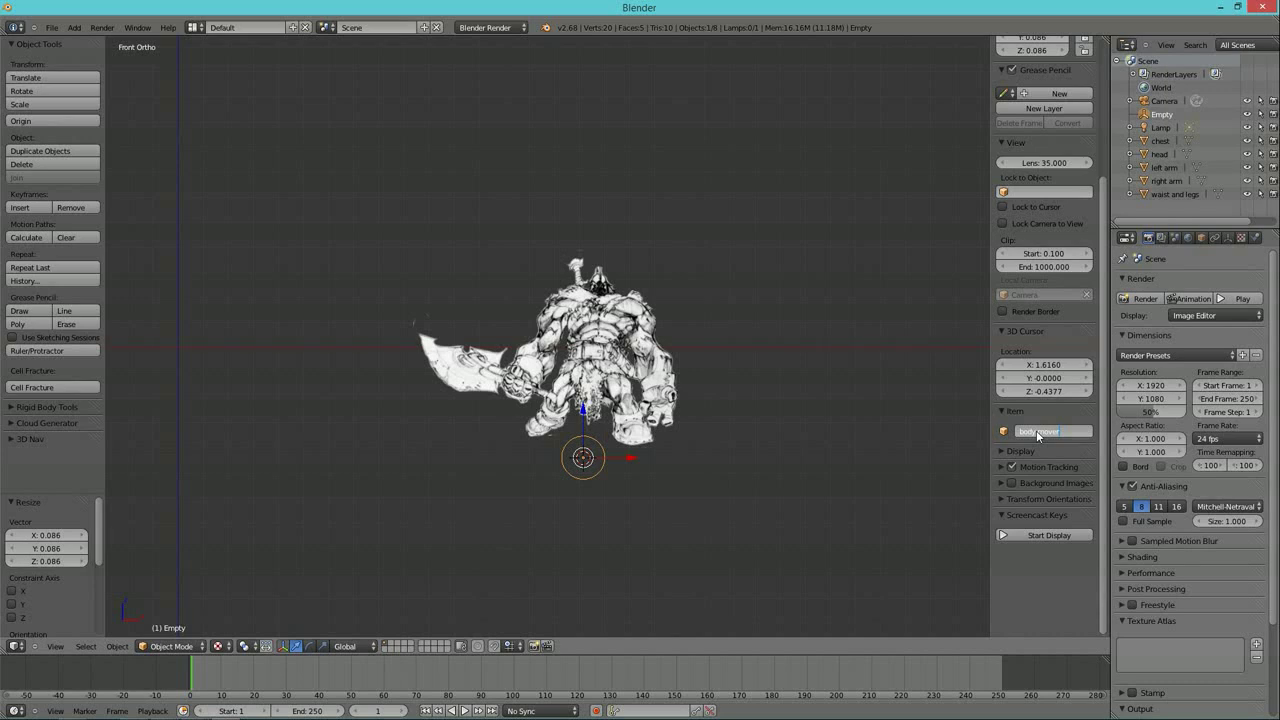
{"action": "key", "text": "Return"}
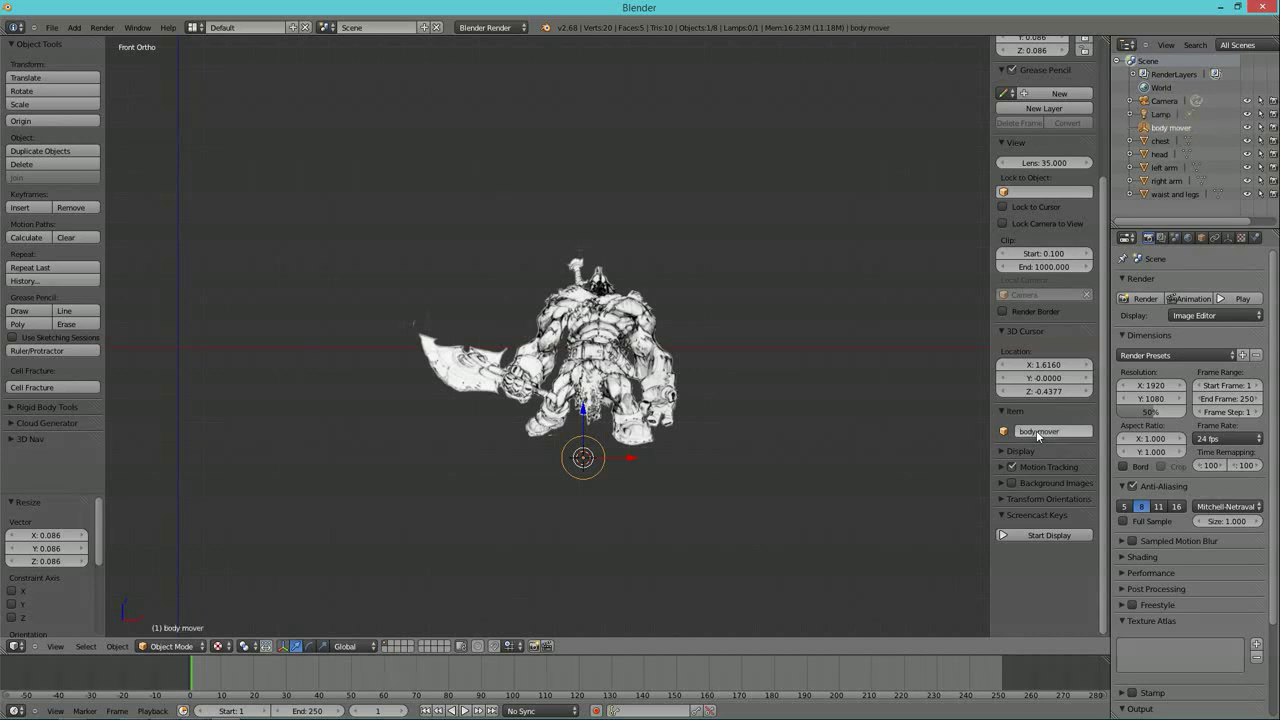
- Parent the chest, head, left arm and right arm planes to the body mover empty with Object (Keep Transform)
{"action": "left_click", "coordinate": [1160, 140]}
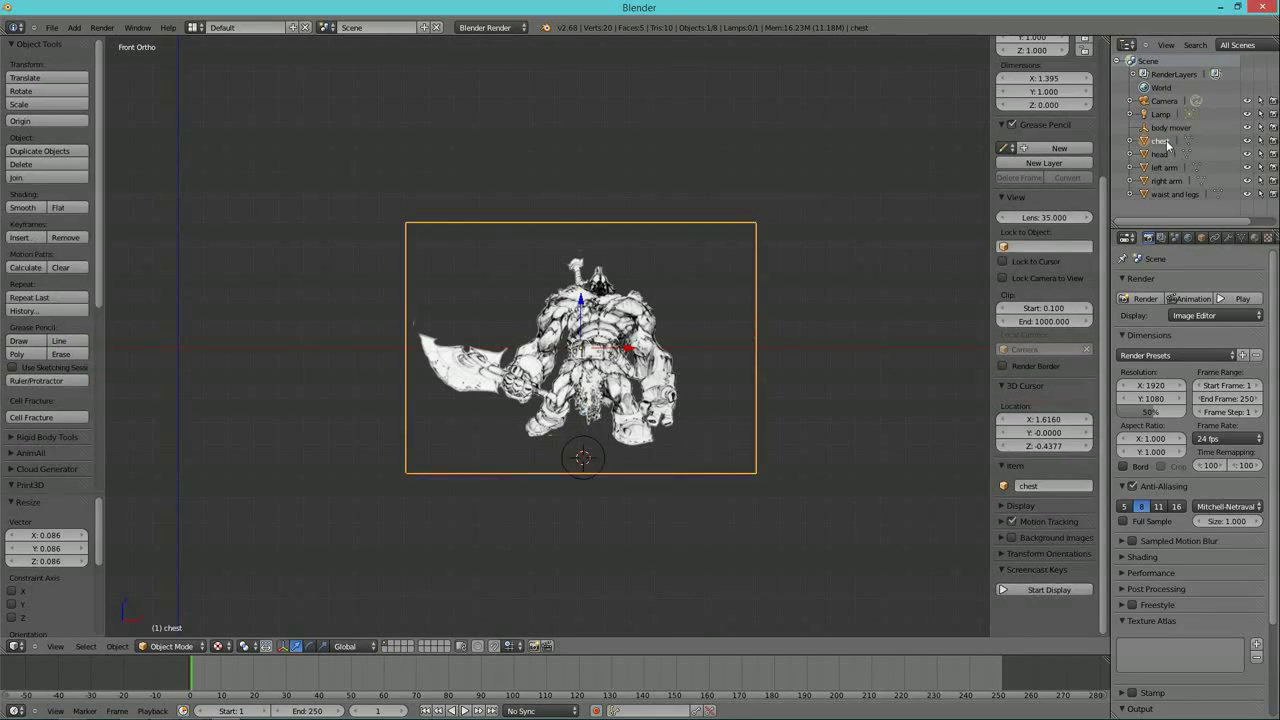
{"action": "left_click", "coordinate": [1166, 154], "text": "ctrl"}
{"action": "left_click", "coordinate": [1168, 167], "text": "ctrl"}
{"action": "left_click", "coordinate": [1171, 180], "text": "ctrl"}
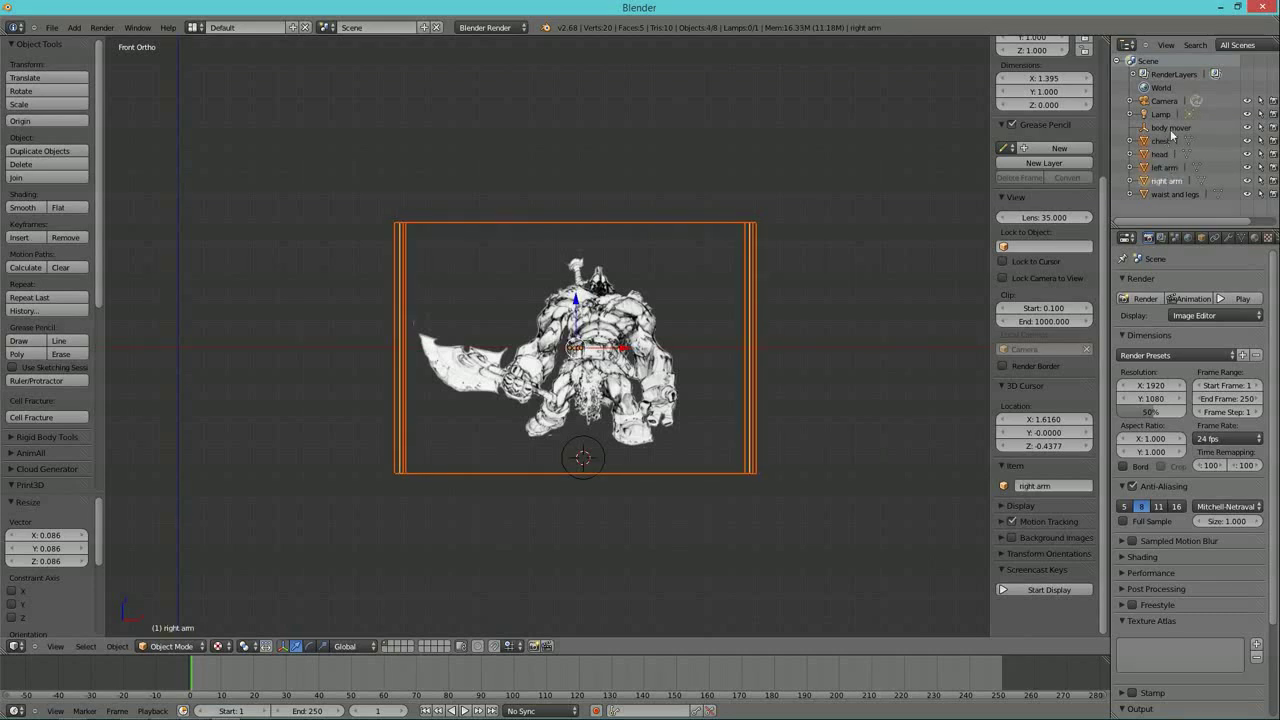
{"action": "left_click", "coordinate": [1170, 129], "text": "ctrl"}
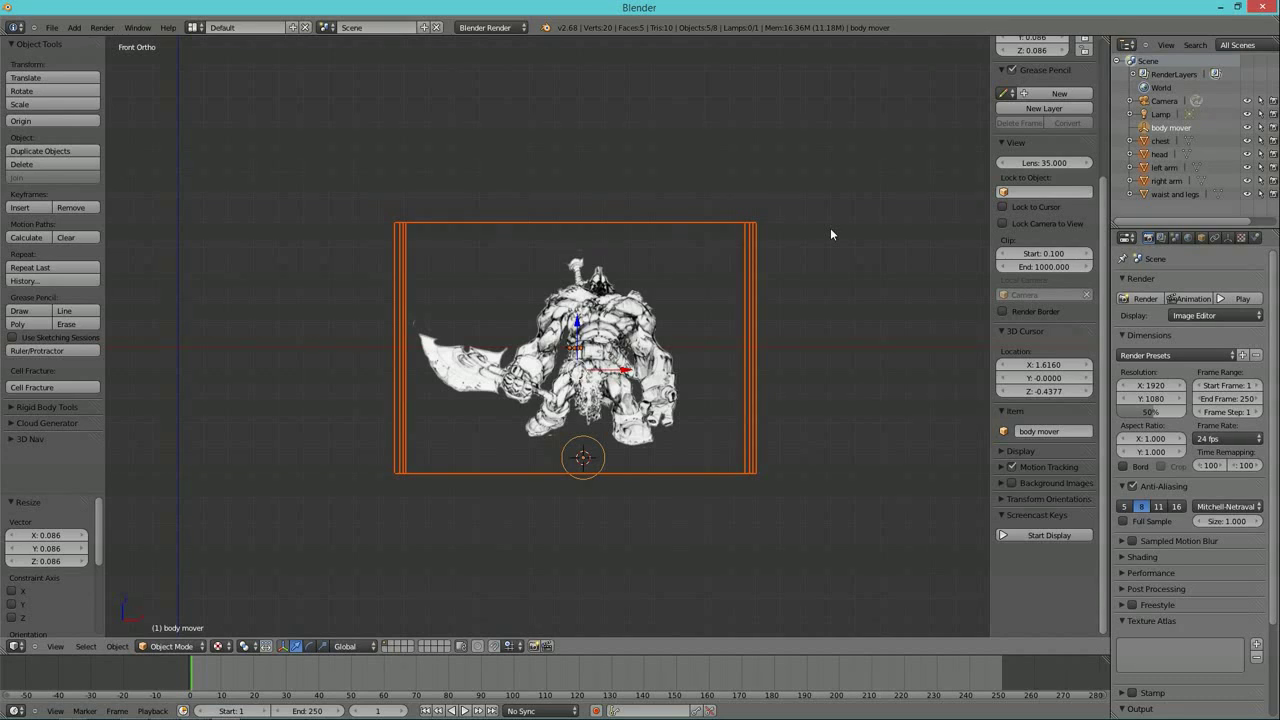
{"action": "key", "text": "ctrl+p"}
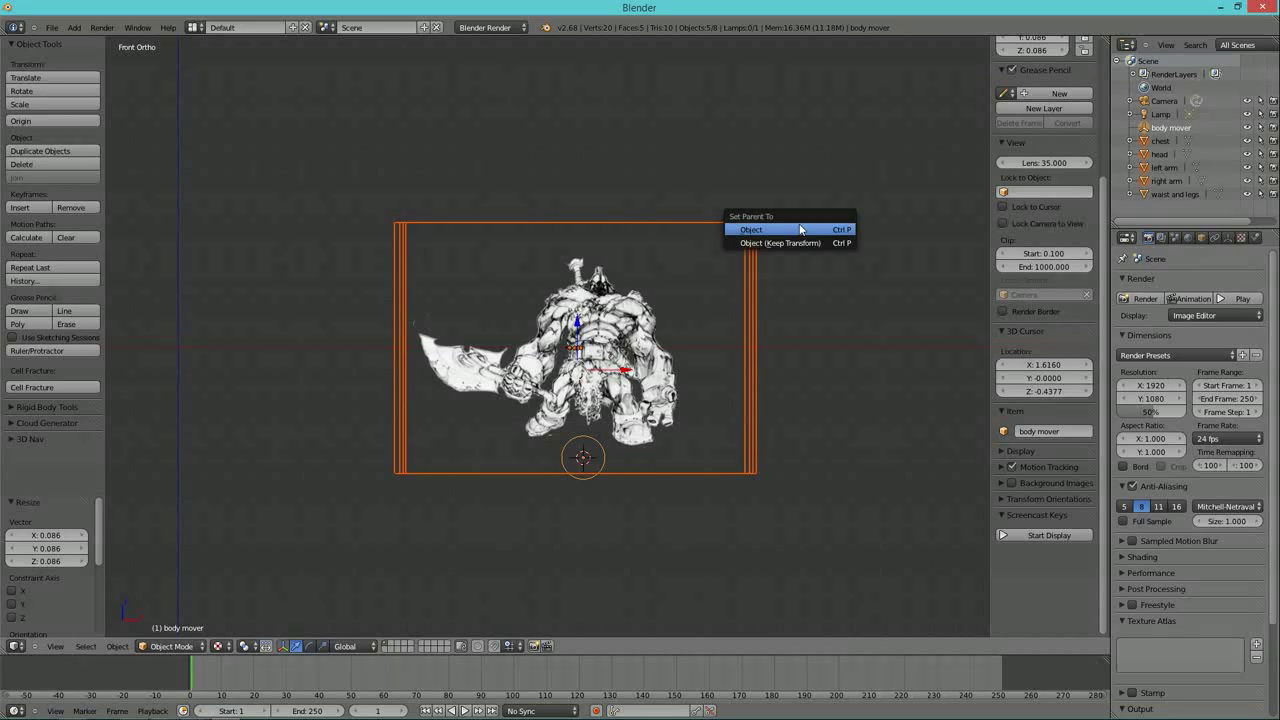
{"action": "left_click", "coordinate": [791, 243]}
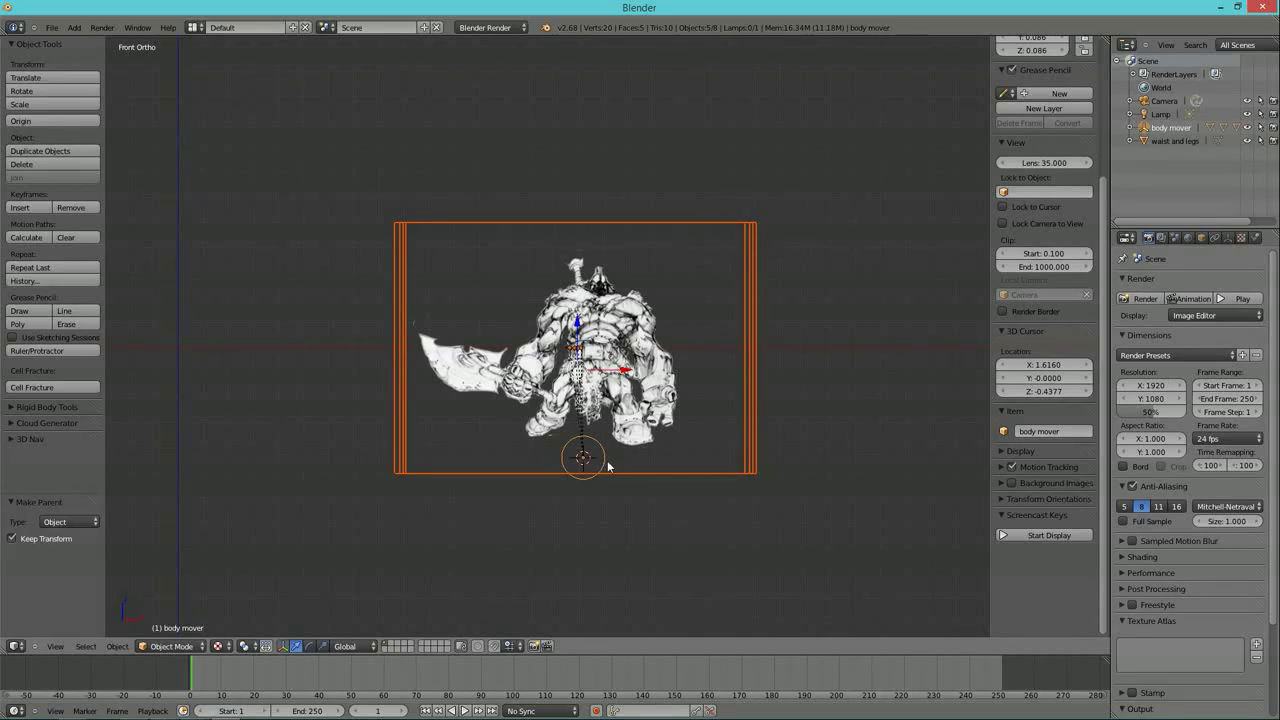
- Parent the waist and legs plane to the body mover empty with Object (Keep Transform)
{"action": "left_click", "coordinate": [1168, 141]}
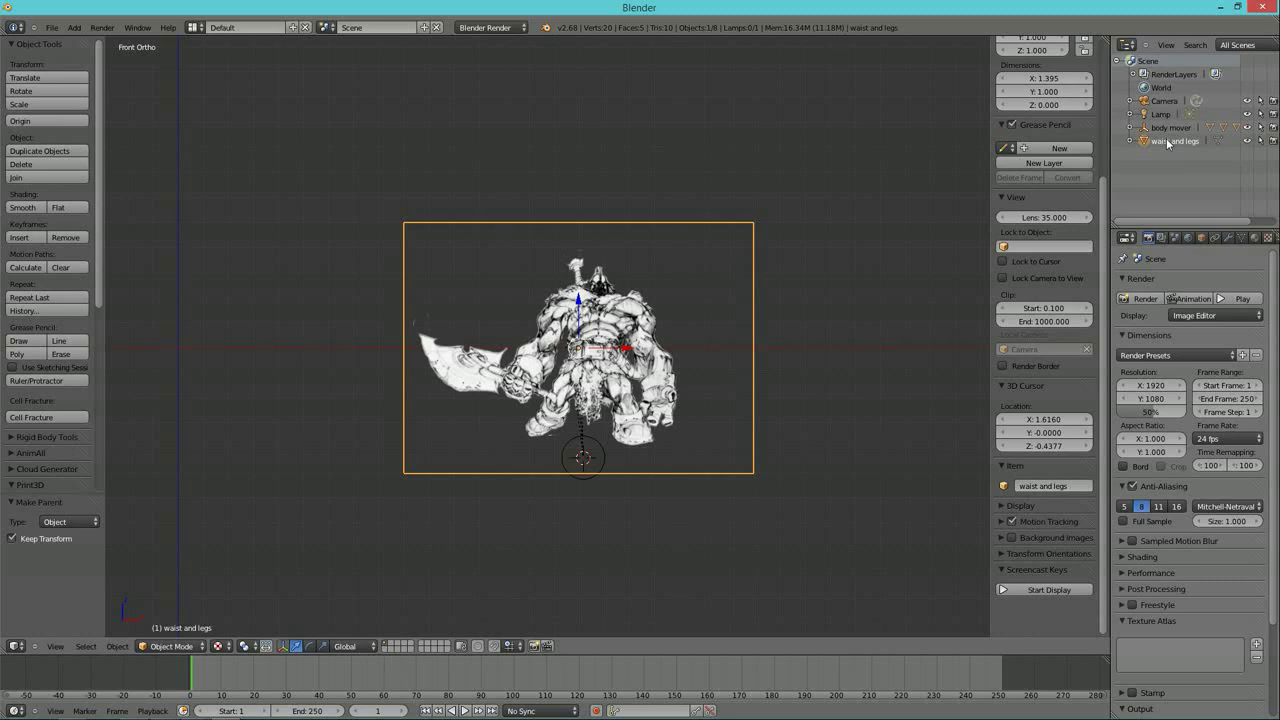
{"action": "left_click", "coordinate": [1170, 128], "text": "ctrl"}
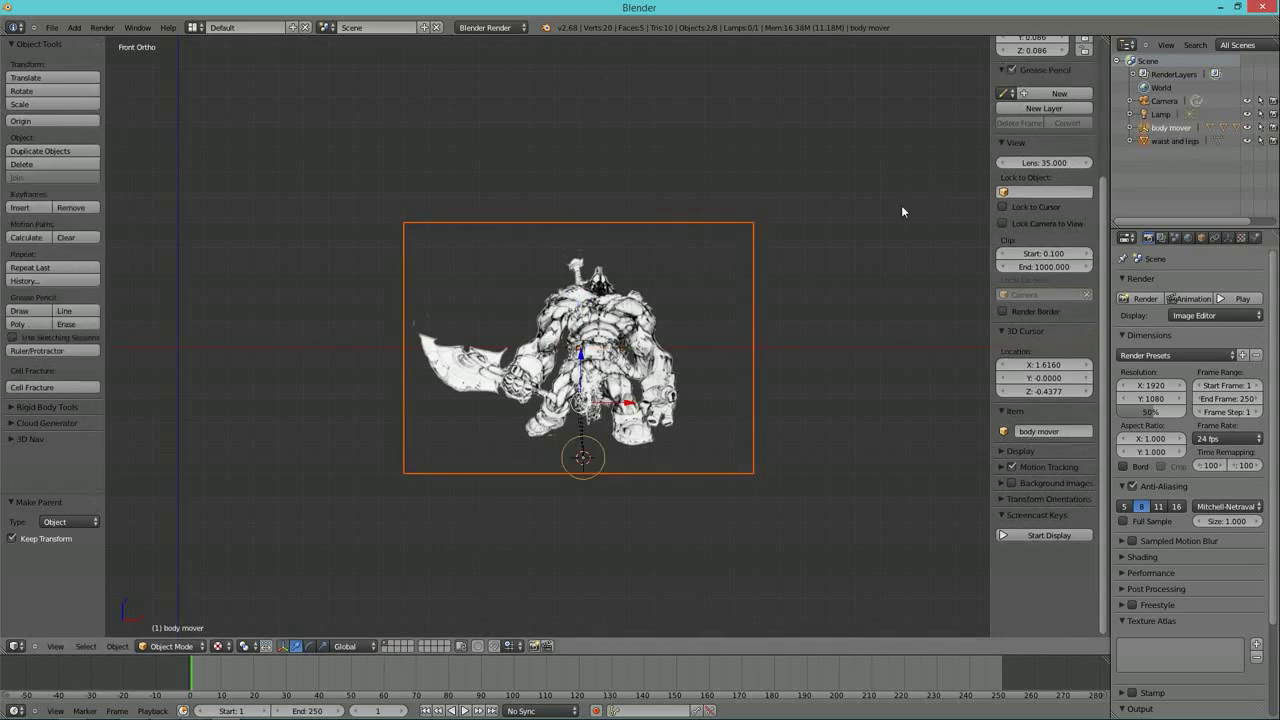
{"action": "key", "text": "ctrl+p"}
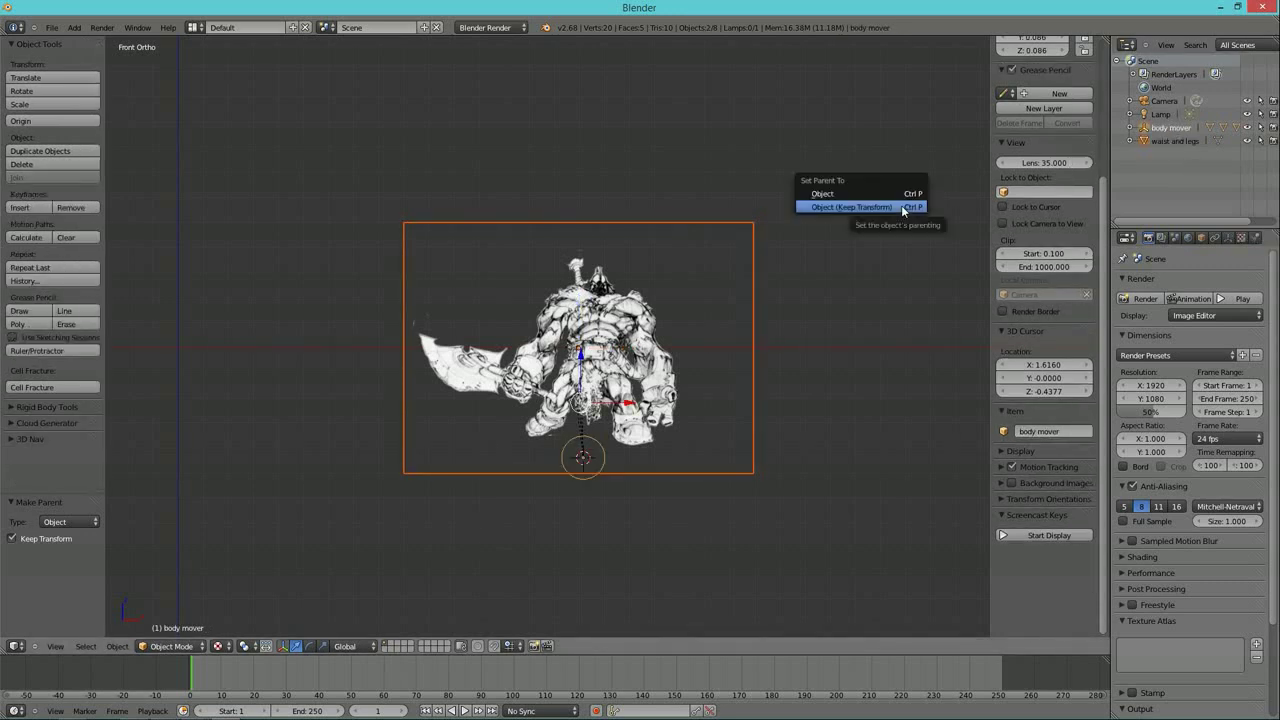
{"action": "left_click", "coordinate": [901, 211]}
- Move only the body mover empty -0.125 along X to test the parenting, and expand its list of child objects
{"action": "left_click", "coordinate": [1162, 127]}
{"action": "left_click_drag", "start_coordinate": [625, 459], "coordinate": [594, 456]}
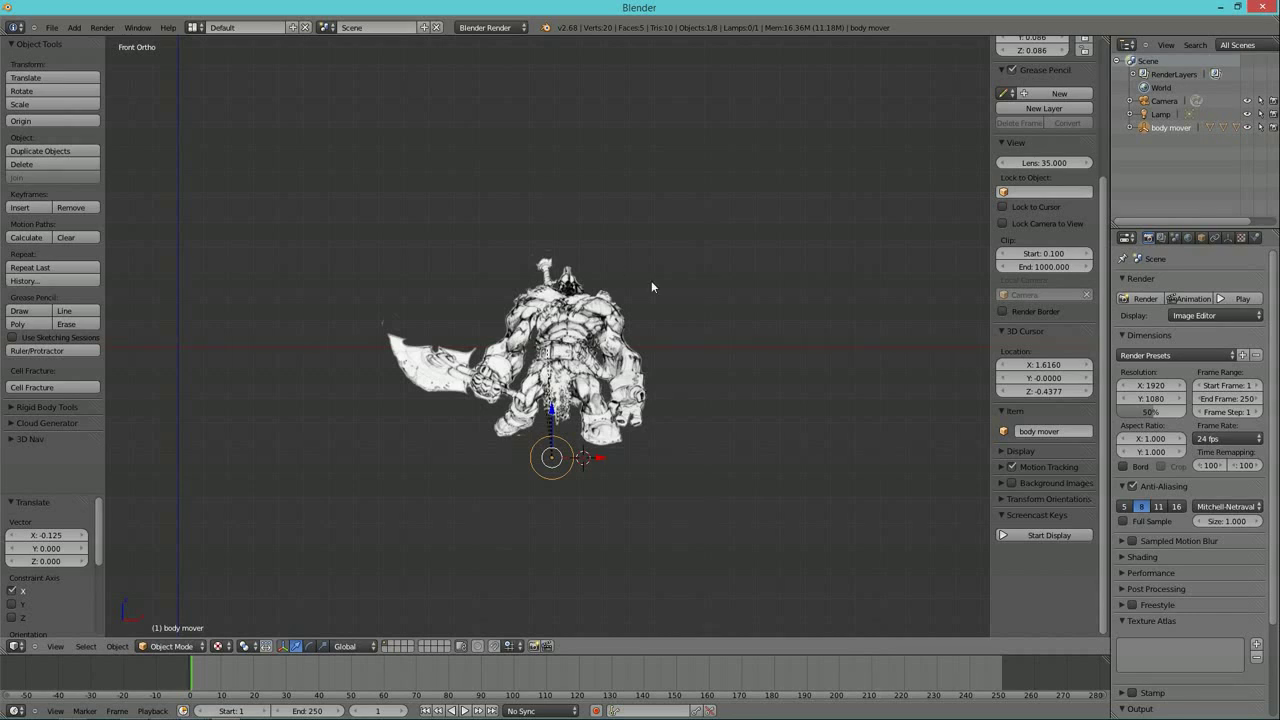
{"action": "left_click", "coordinate": [1132, 128]}
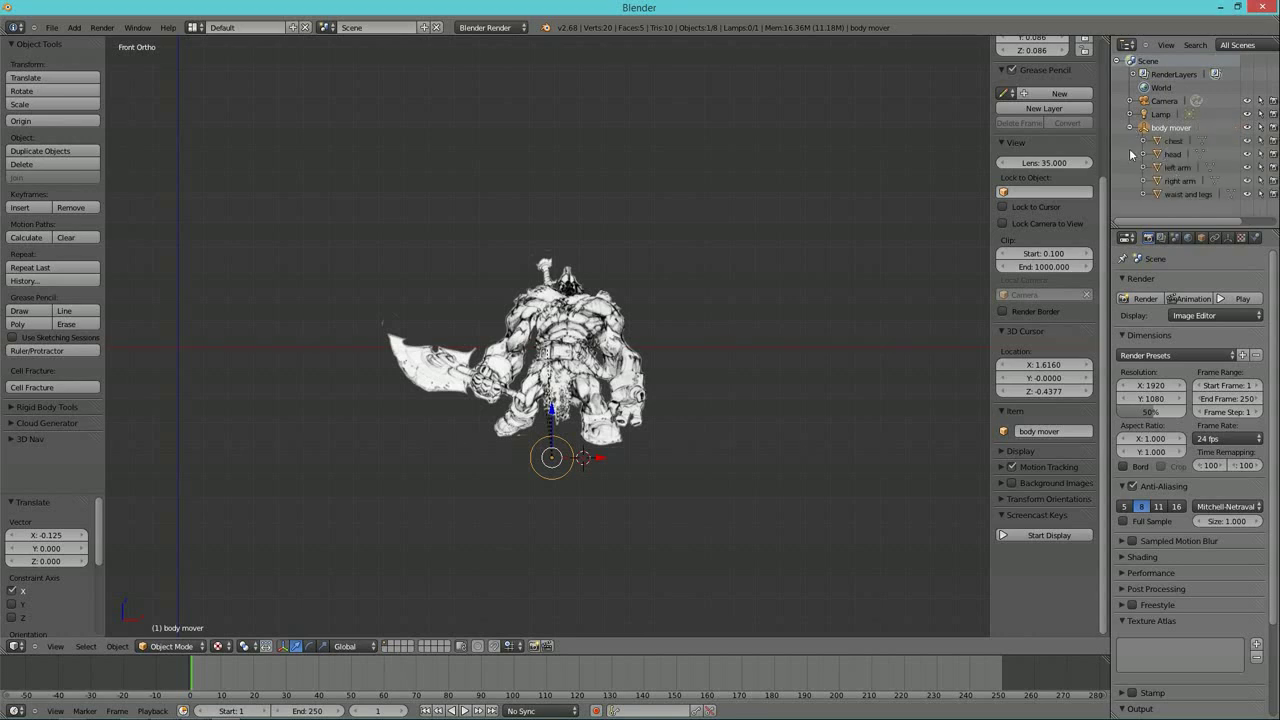
- Parent the left arm and right arm planes to the chest plane with Object (Keep Transform)
{"action": "left_click", "coordinate": [1181, 166]}
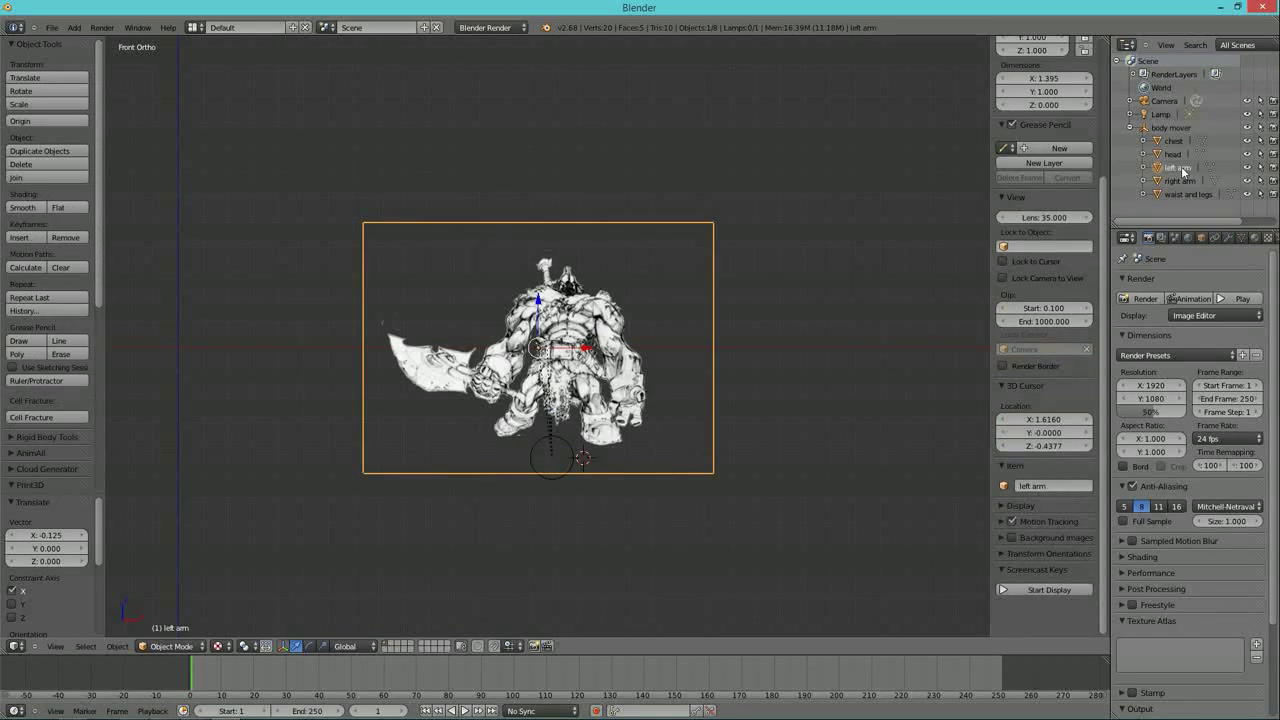
{"action": "left_click", "coordinate": [1184, 181]}
{"action": "left_click", "coordinate": [1177, 141]}
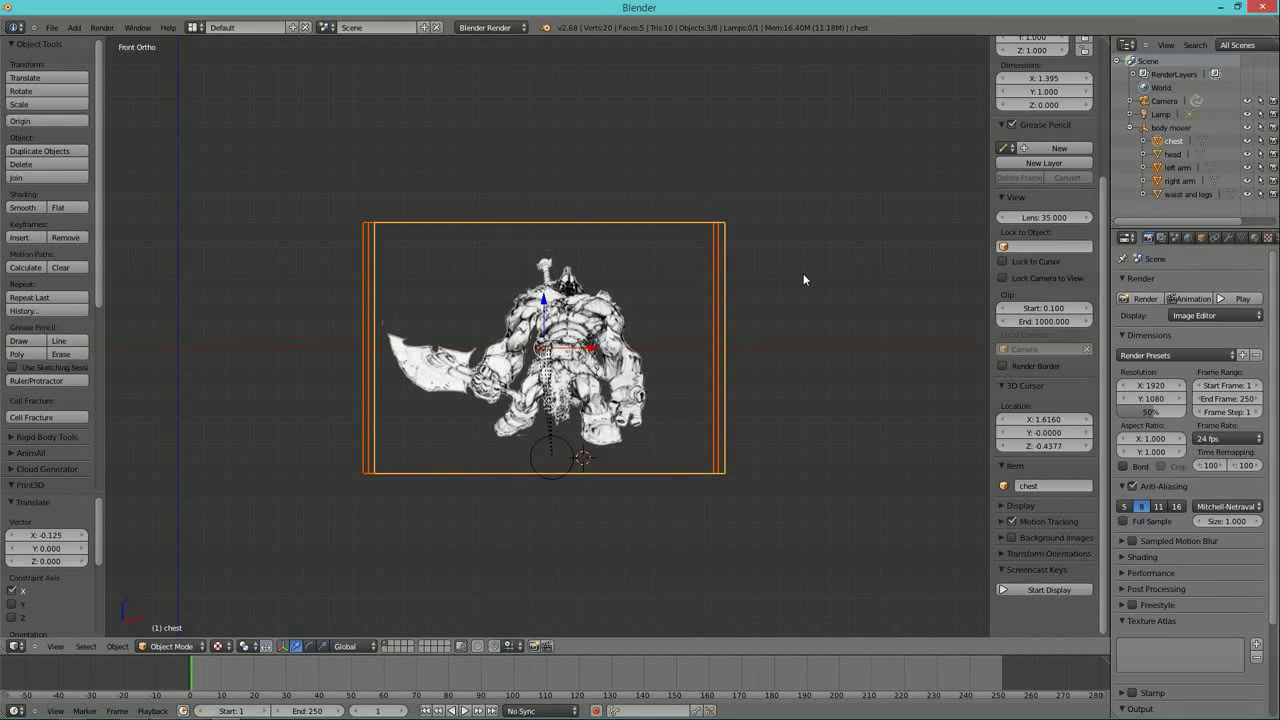
{"action": "key", "text": "ctrl+p"}
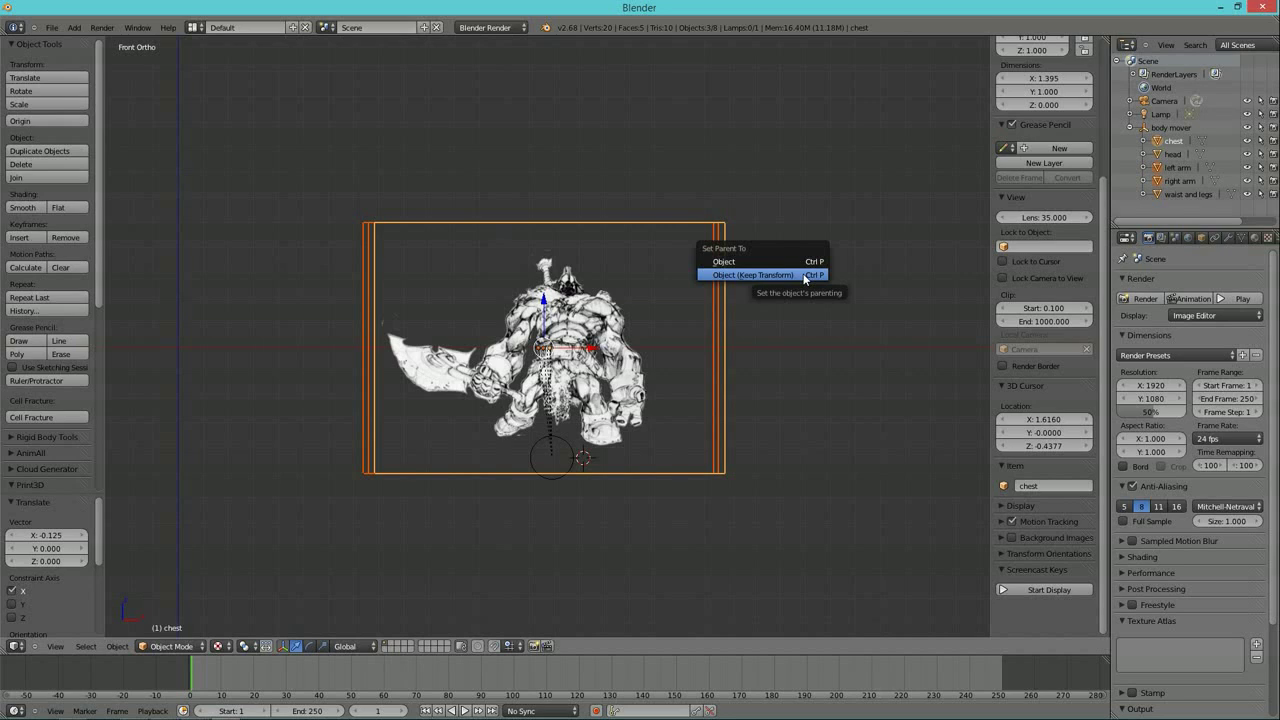
{"action": "left_click", "coordinate": [800, 277]}
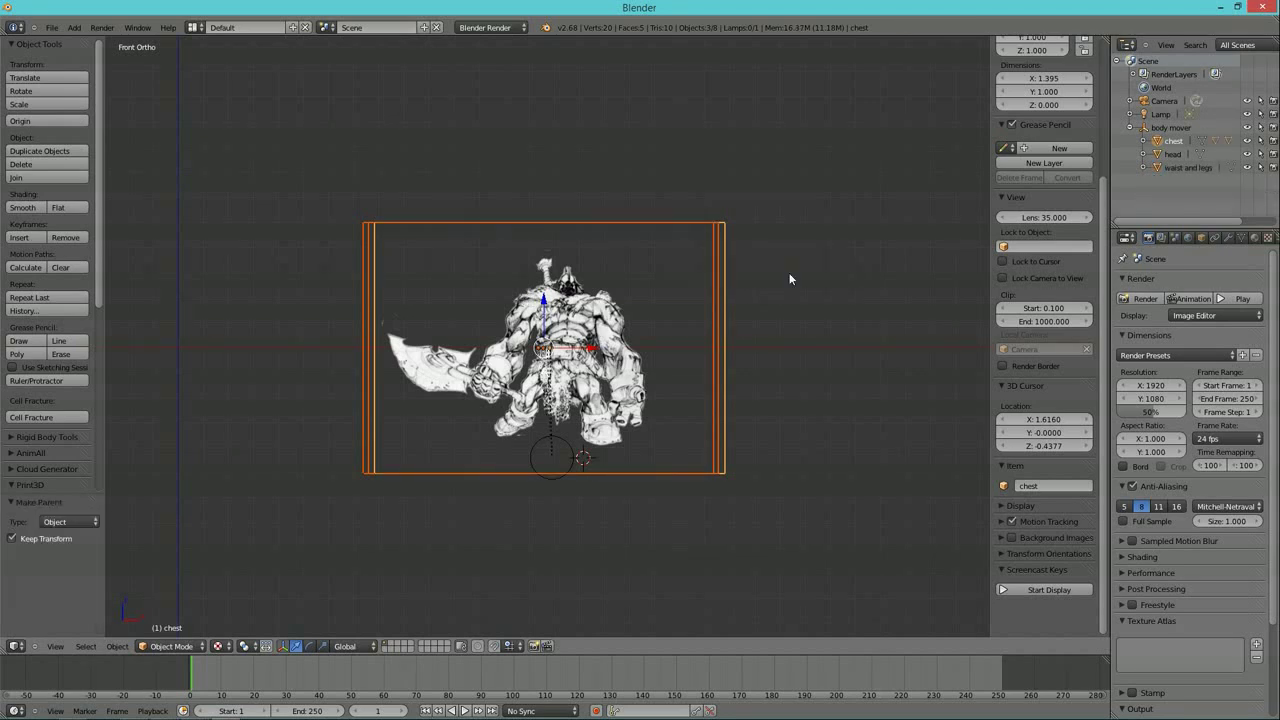
- Move only the chest plane to test the arm parenting, and undo the move
{"action": "left_click", "coordinate": [1175, 143]}
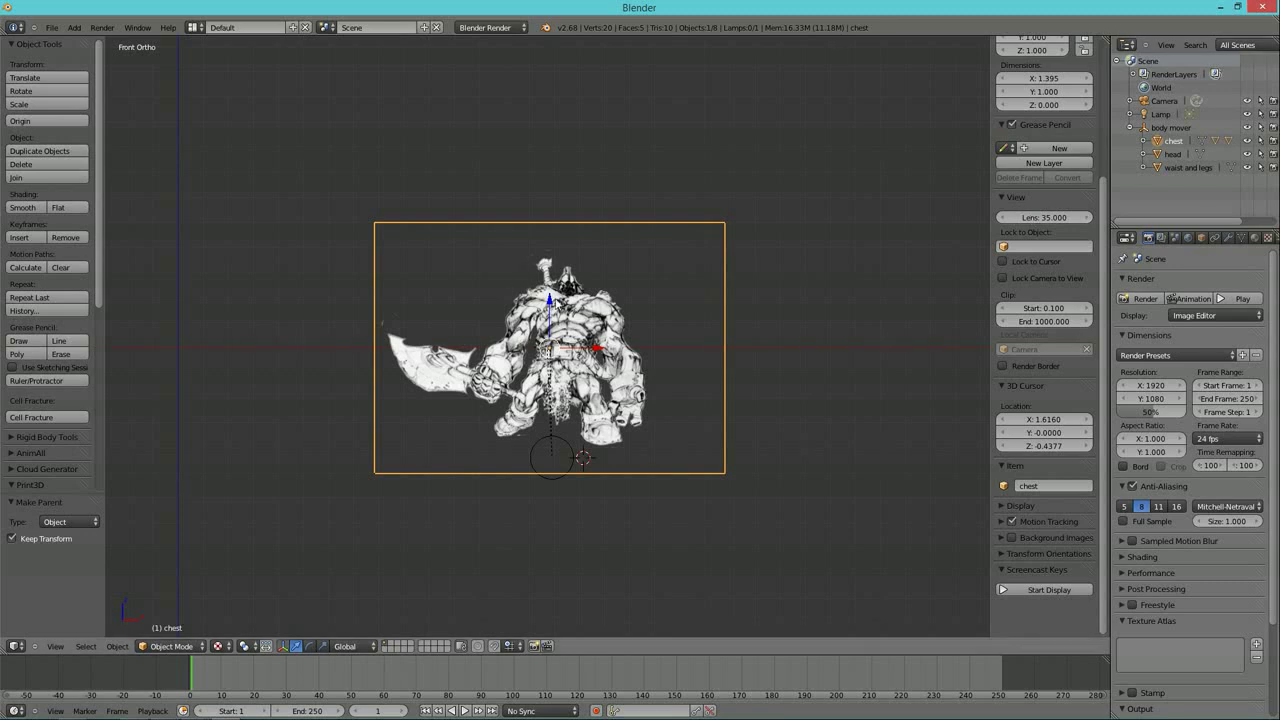
{"action": "left_click_drag", "start_coordinate": [547, 304], "coordinate": [542, 312]}
{"action": "key", "text": "ctrl+z"}
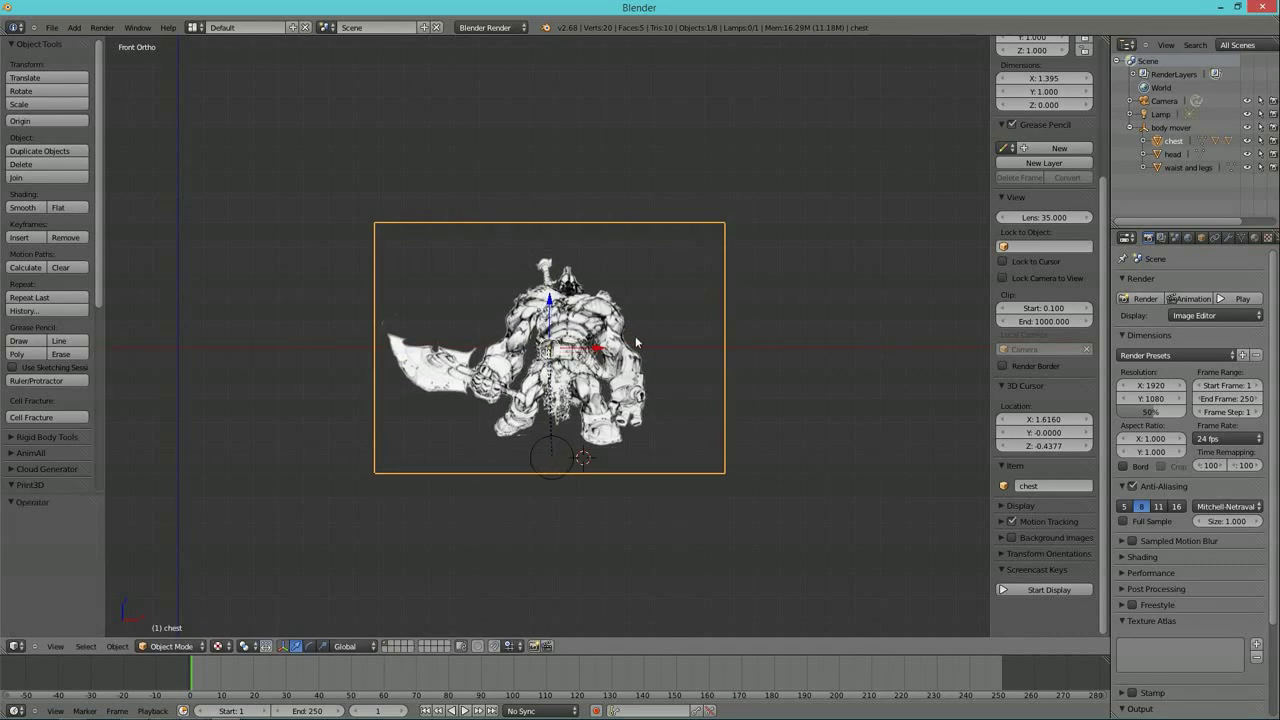
- Parent the head plane to the chest plane with Object (Keep Transform)
{"action": "left_click", "coordinate": [1175, 156]}
{"action": "left_click", "coordinate": [1175, 143], "text": "shift"}
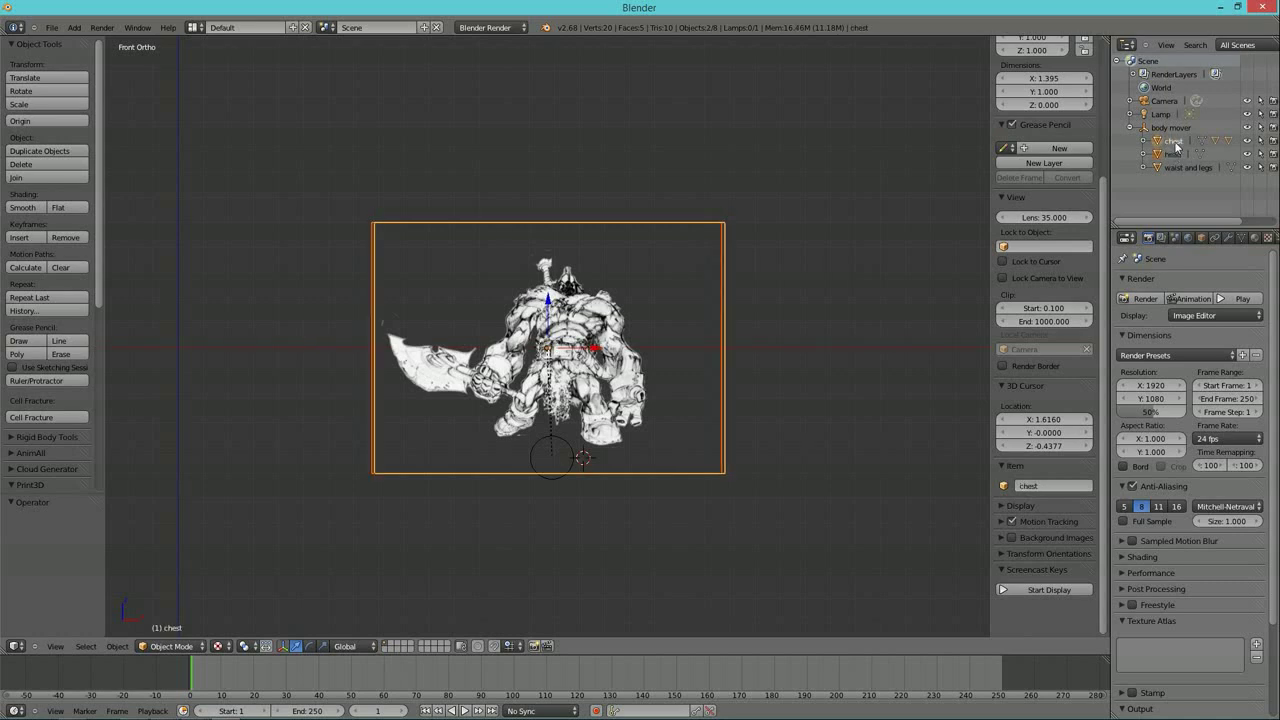
{"action": "key", "text": "ctrl+p"}
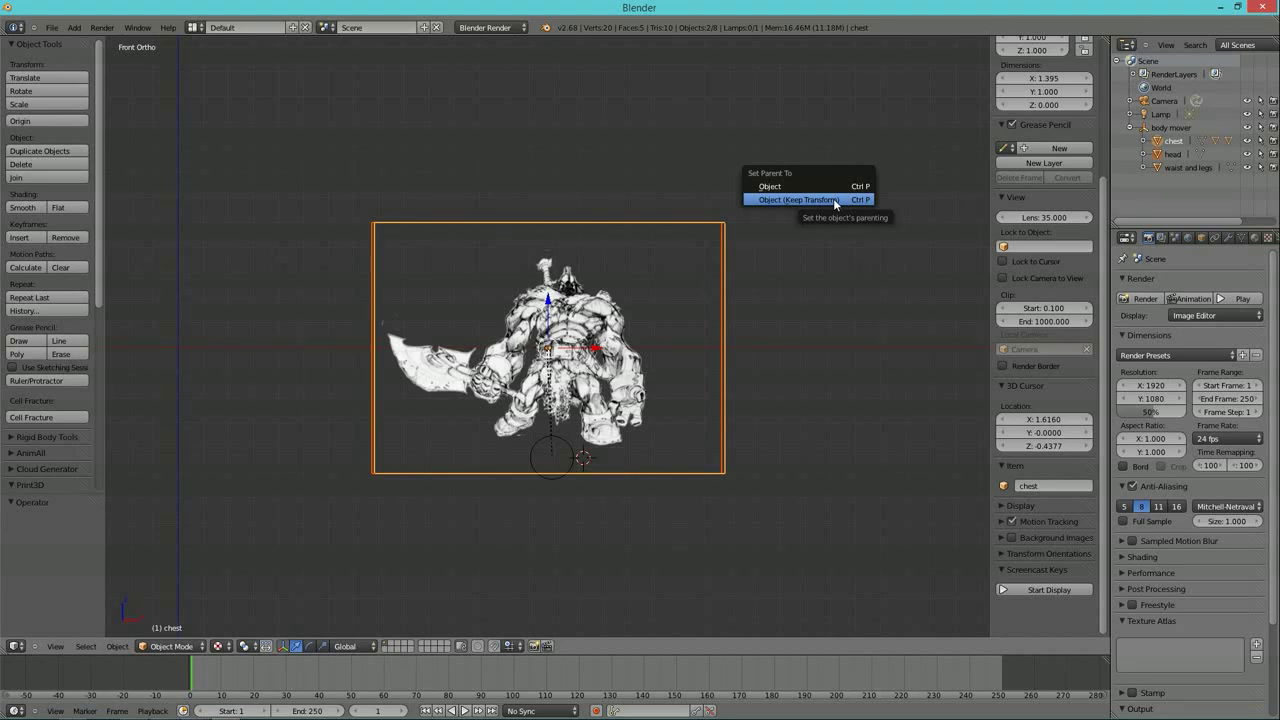
{"action": "left_click", "coordinate": [834, 200]}
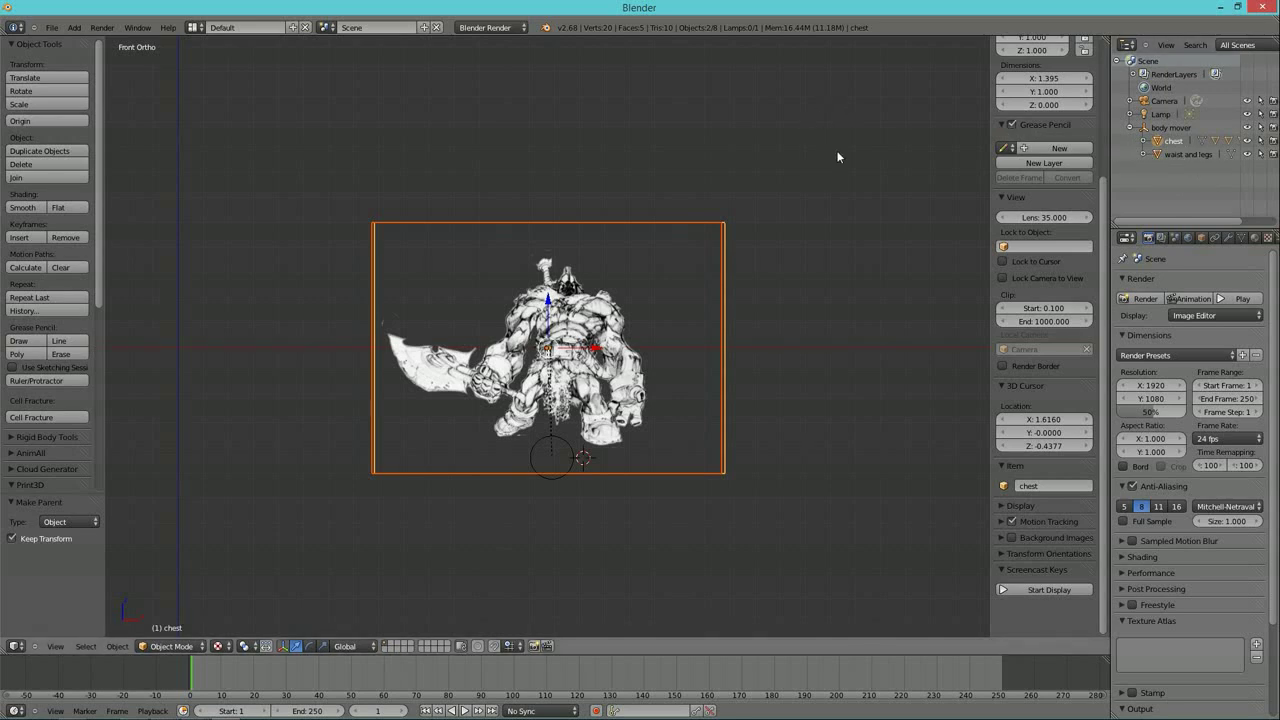
- Move only the chest plane -0.014 along Z and insert a LocRotScale keyframe at frame 1
{"action": "left_click", "coordinate": [1173, 141]}
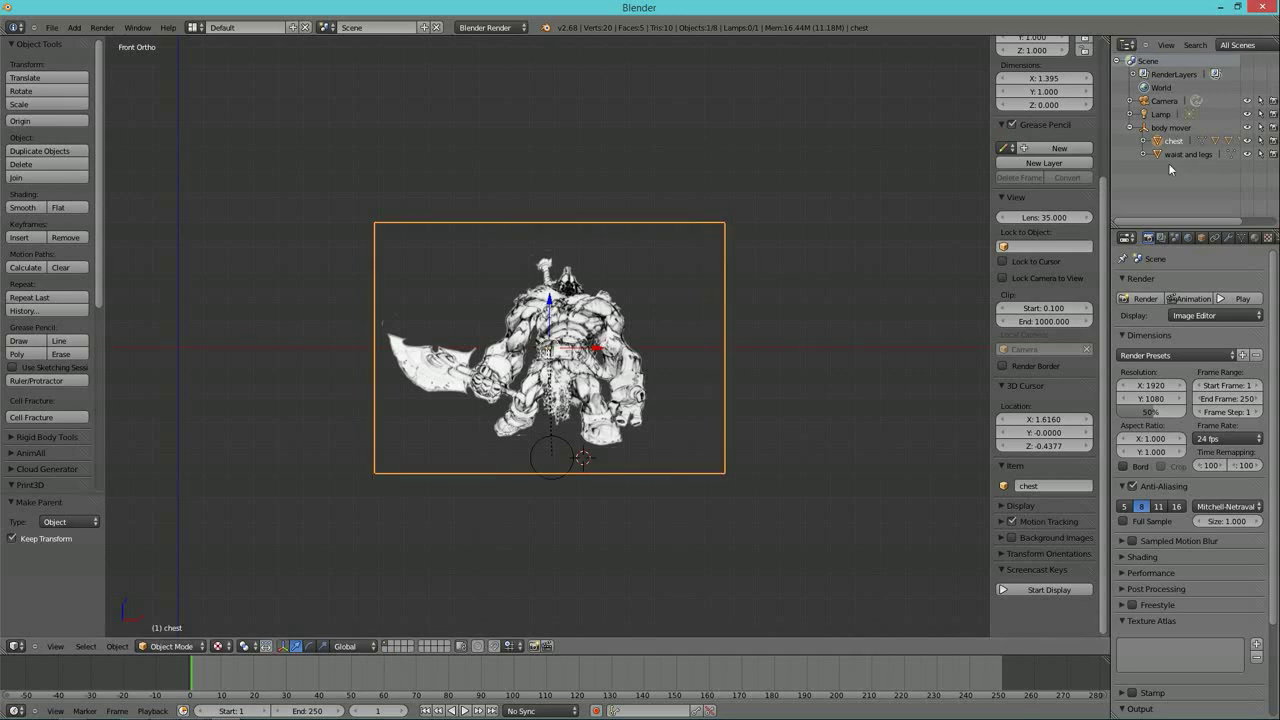
{"action": "scroll", "coordinate": [780, 334], "scroll_direction": "up", "scroll_amount": 3}
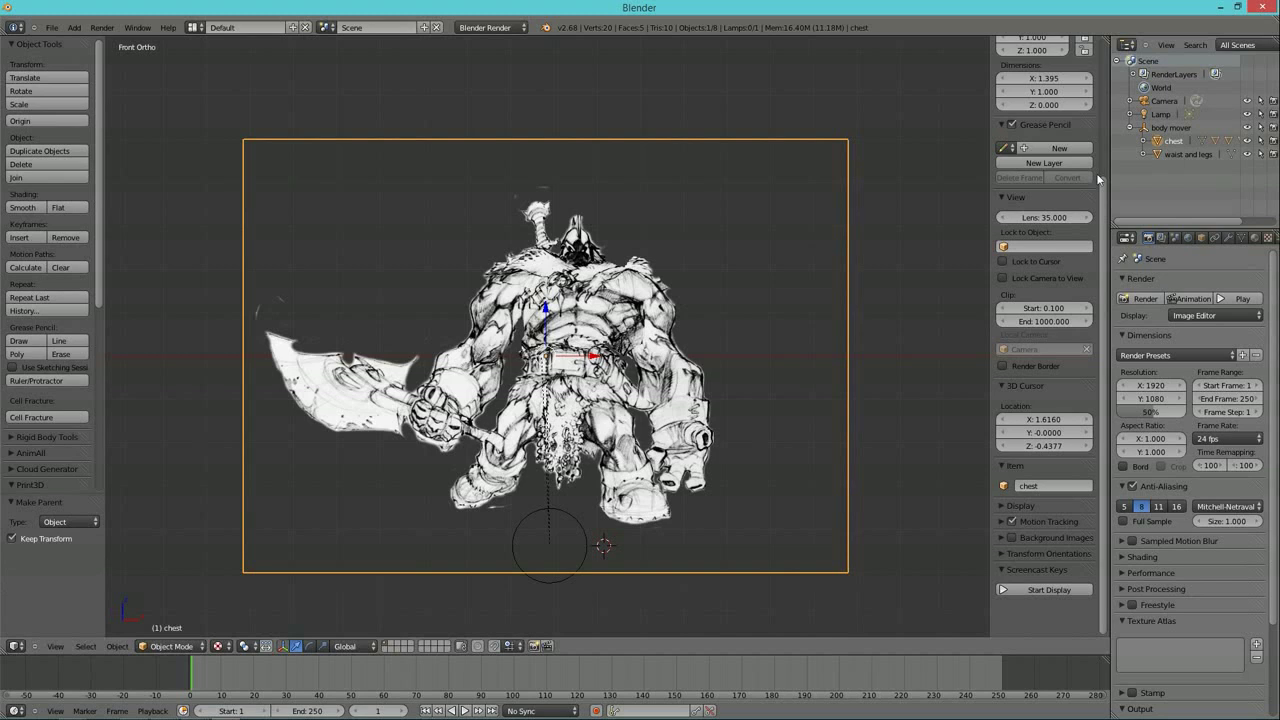
{"action": "key", "text": "g"}
{"action": "key", "text": "z"}
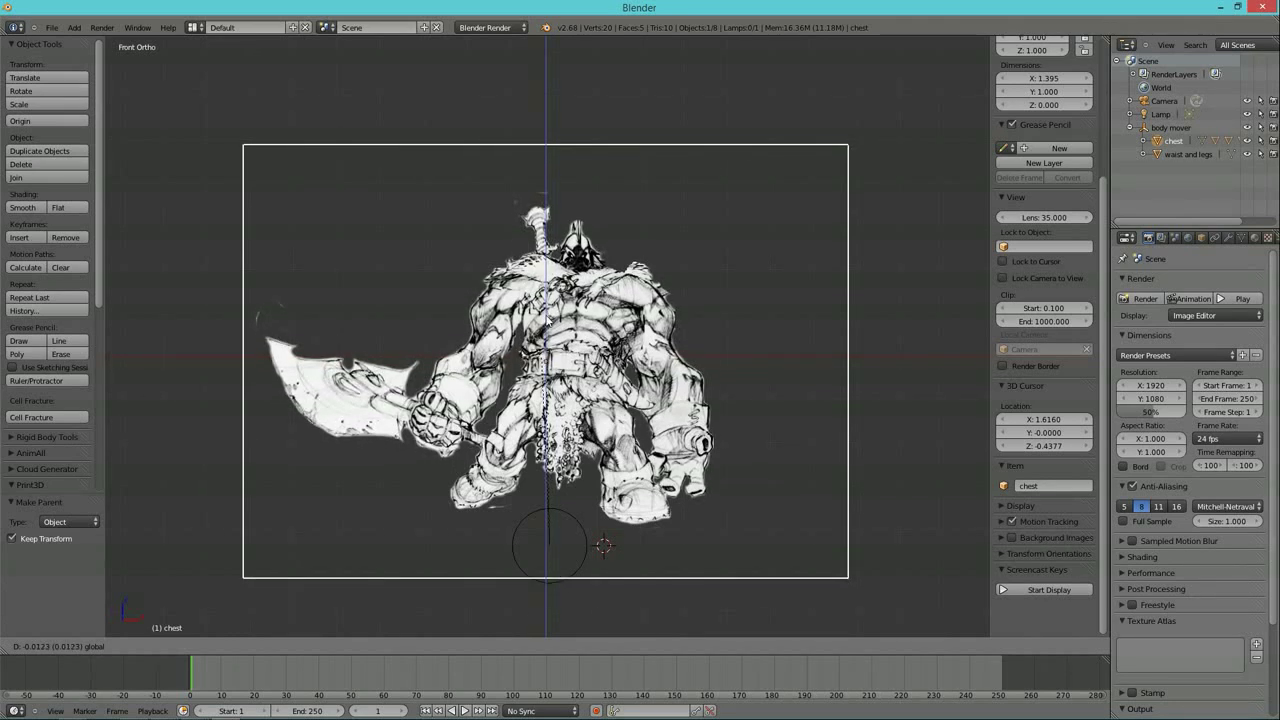
{"action": "left_click_drag", "start_coordinate": [547, 318], "coordinate": [547, 317]}
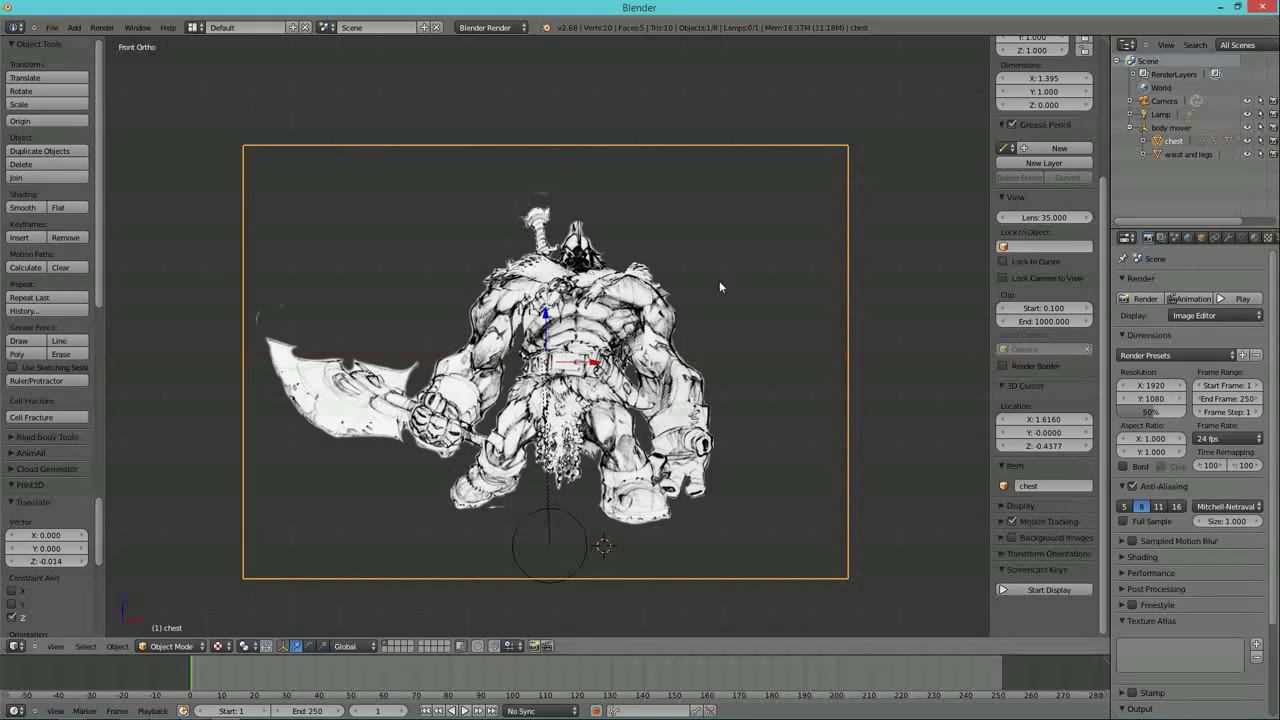
{"action": "key", "text": "i"}
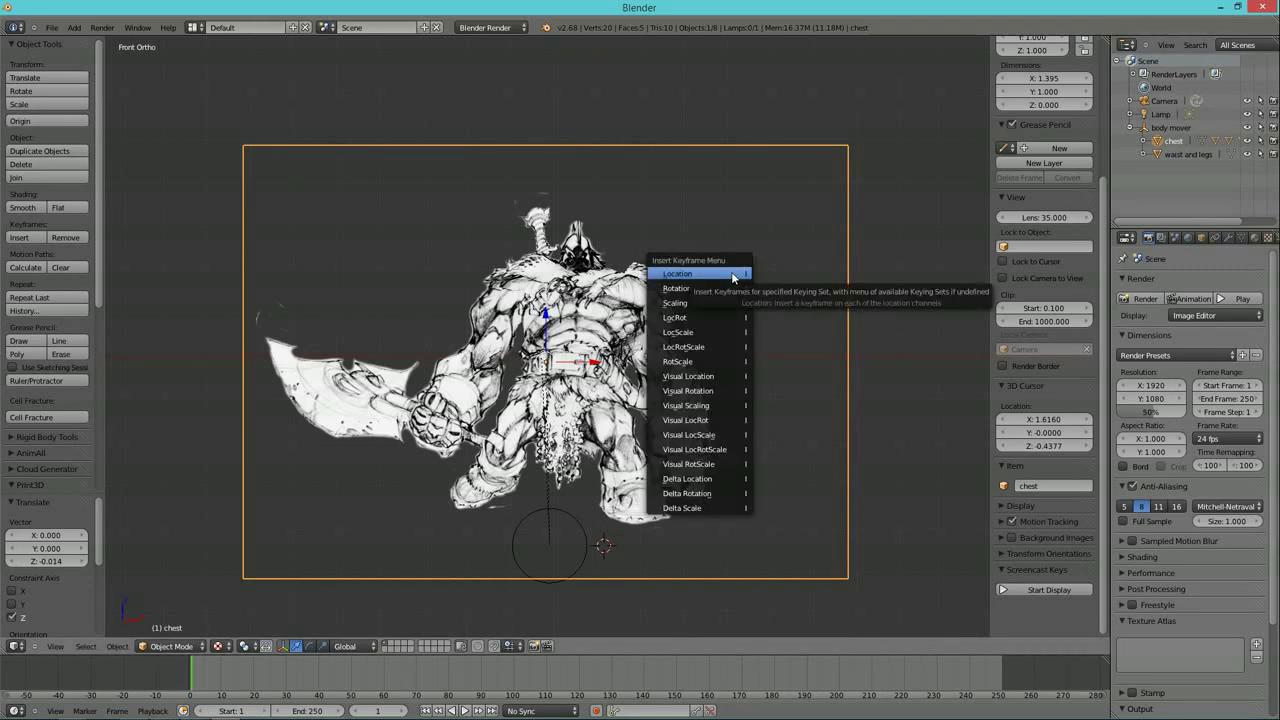
{"action": "left_click", "coordinate": [695, 347]}
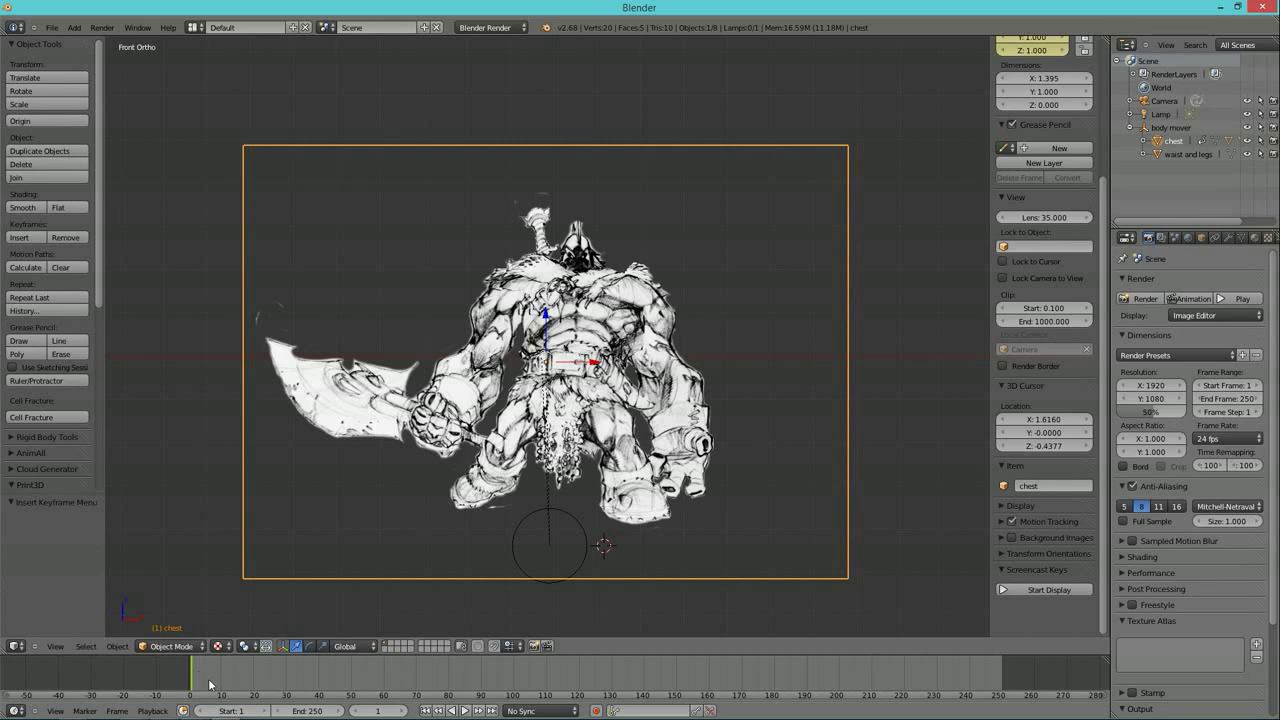
- At frame 24, move the chest plane -0.023 along Z and insert a LocRotScale keyframe
{"action": "left_click_drag", "start_coordinate": [196, 677], "coordinate": [269, 686]}
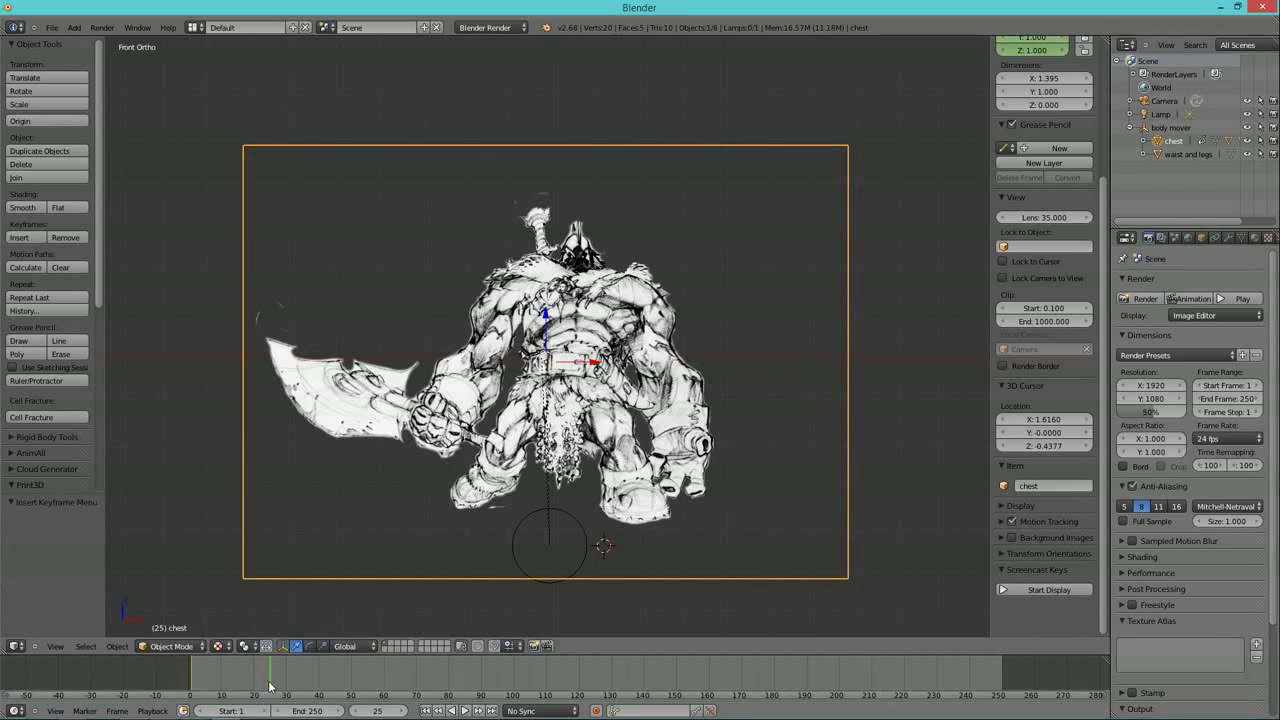
{"action": "left_click_drag", "start_coordinate": [269, 686], "coordinate": [267, 686]}
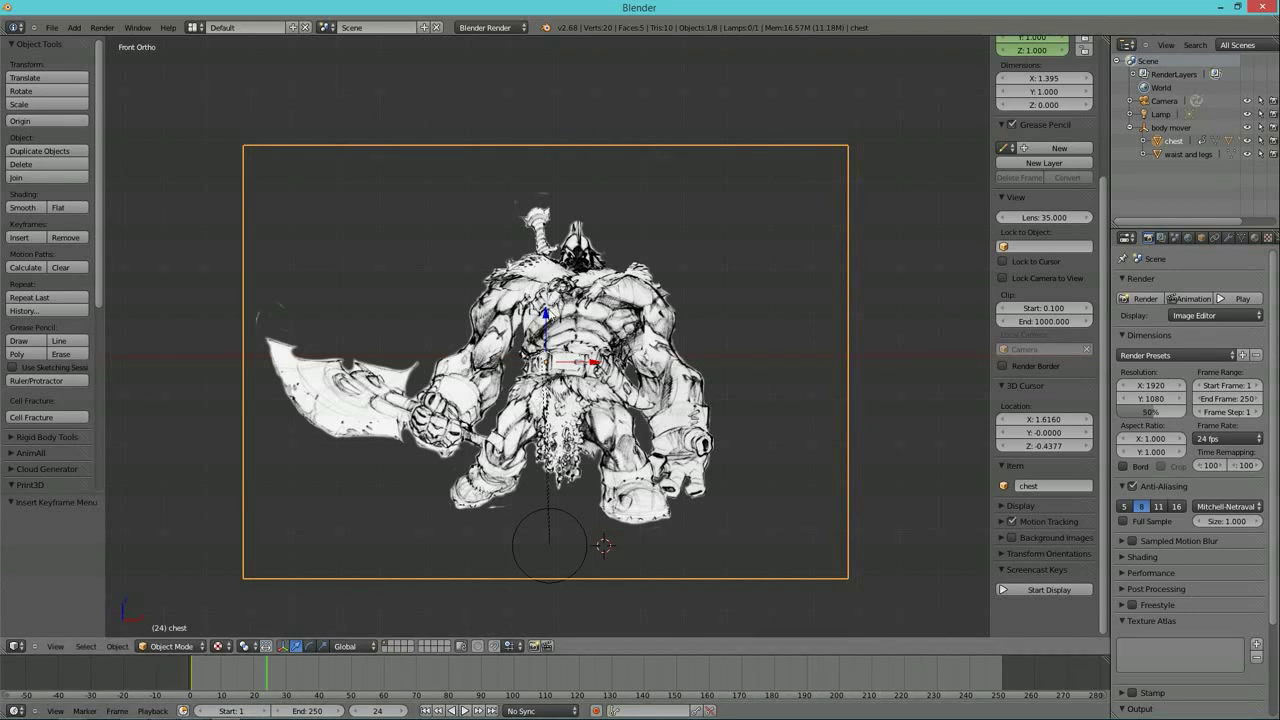
{"action": "key", "text": "g"}
{"action": "key", "text": "z"}
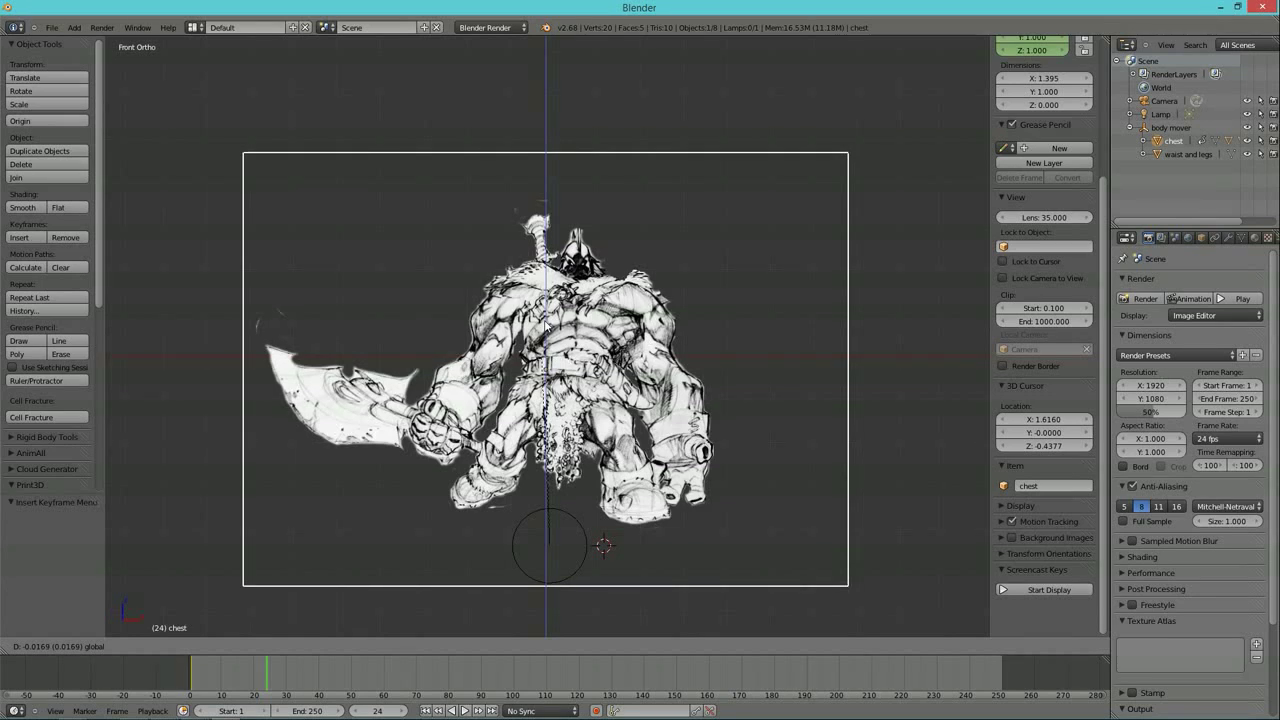
{"action": "left_click", "coordinate": [545, 328]}
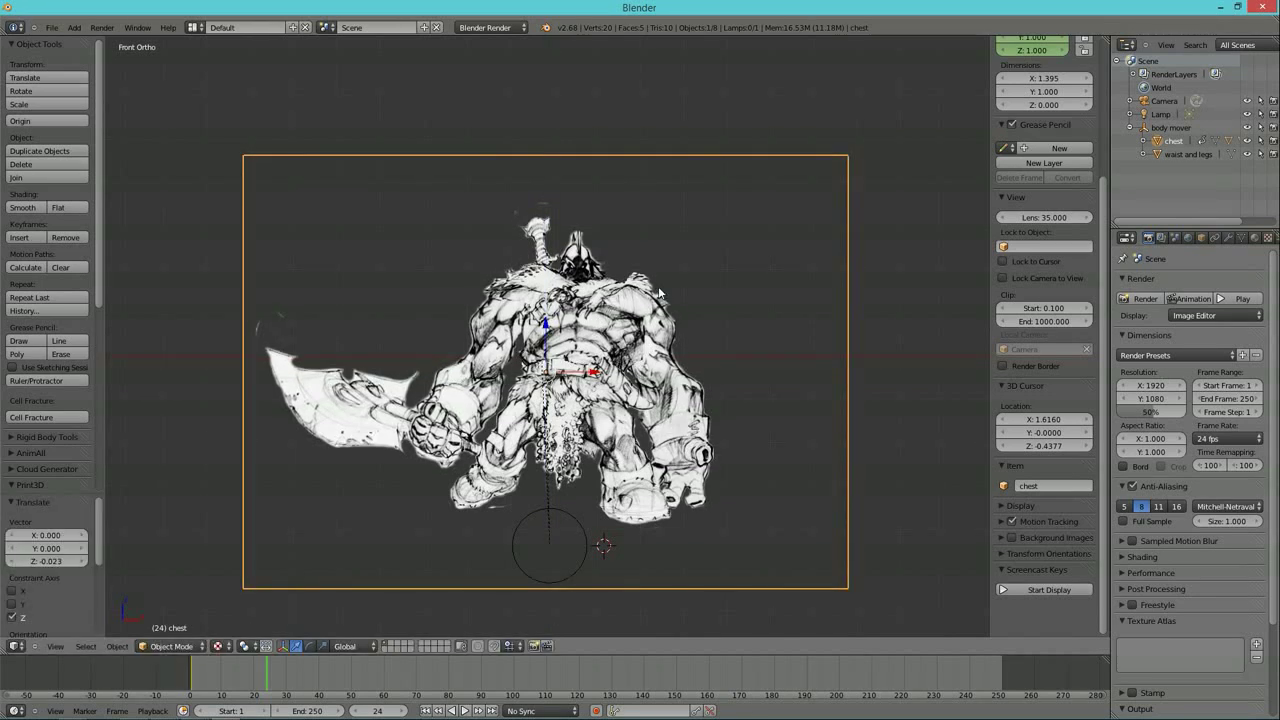
{"action": "key", "text": "i"}
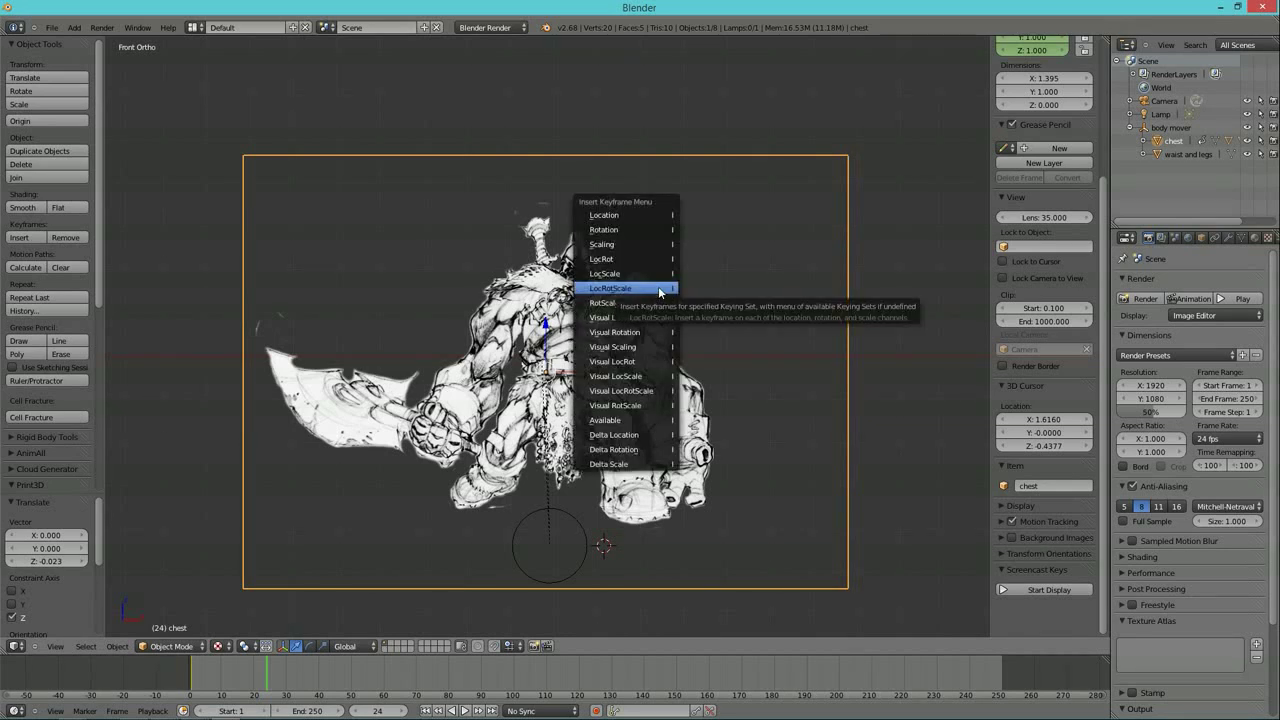
{"action": "left_click", "coordinate": [658, 288]}
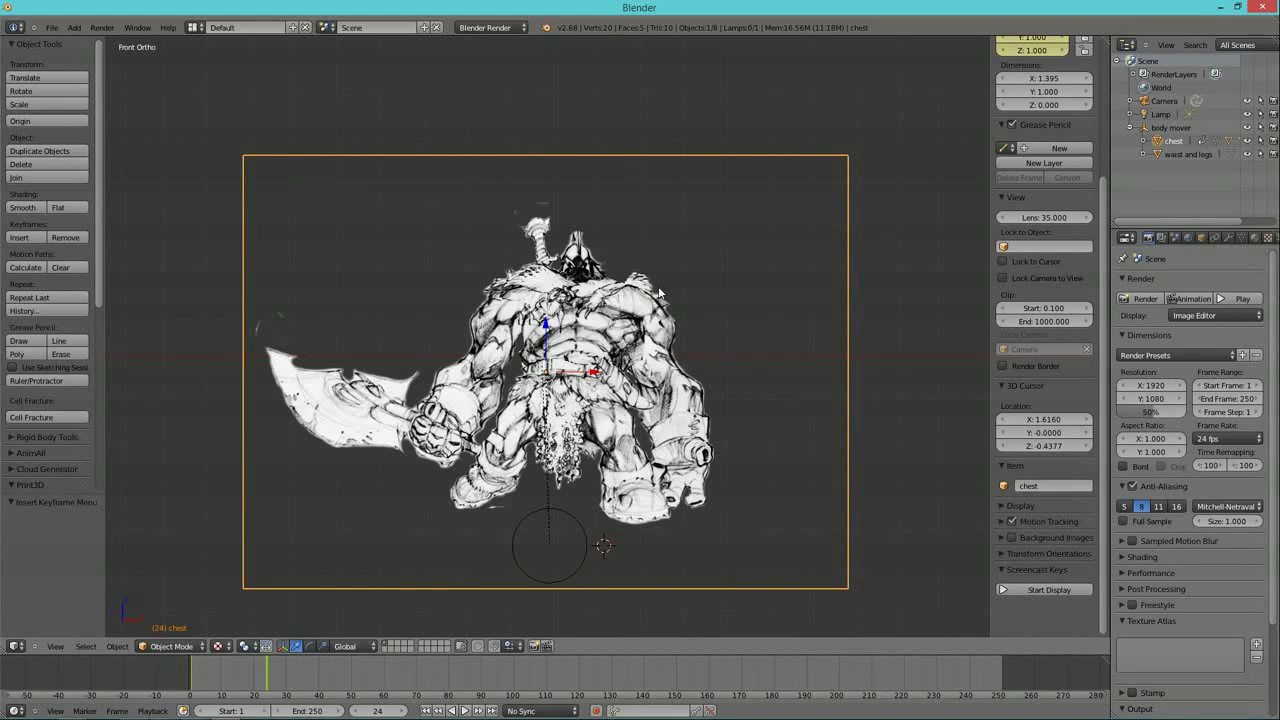
- At frame 40, move the chest plane 0.017 along Z and insert a LocRotScale keyframe
{"action": "left_click_drag", "start_coordinate": [271, 676], "coordinate": [320, 686]}
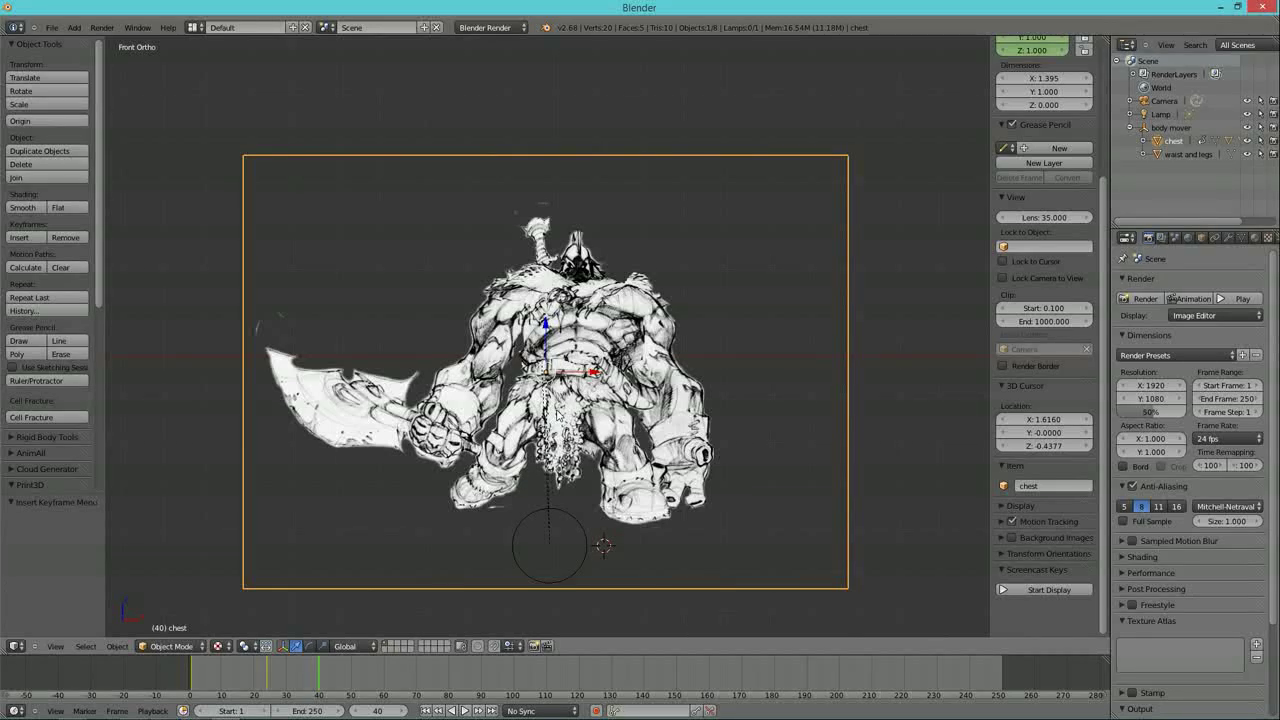
{"action": "key", "text": "g"}
{"action": "key", "text": "z"}
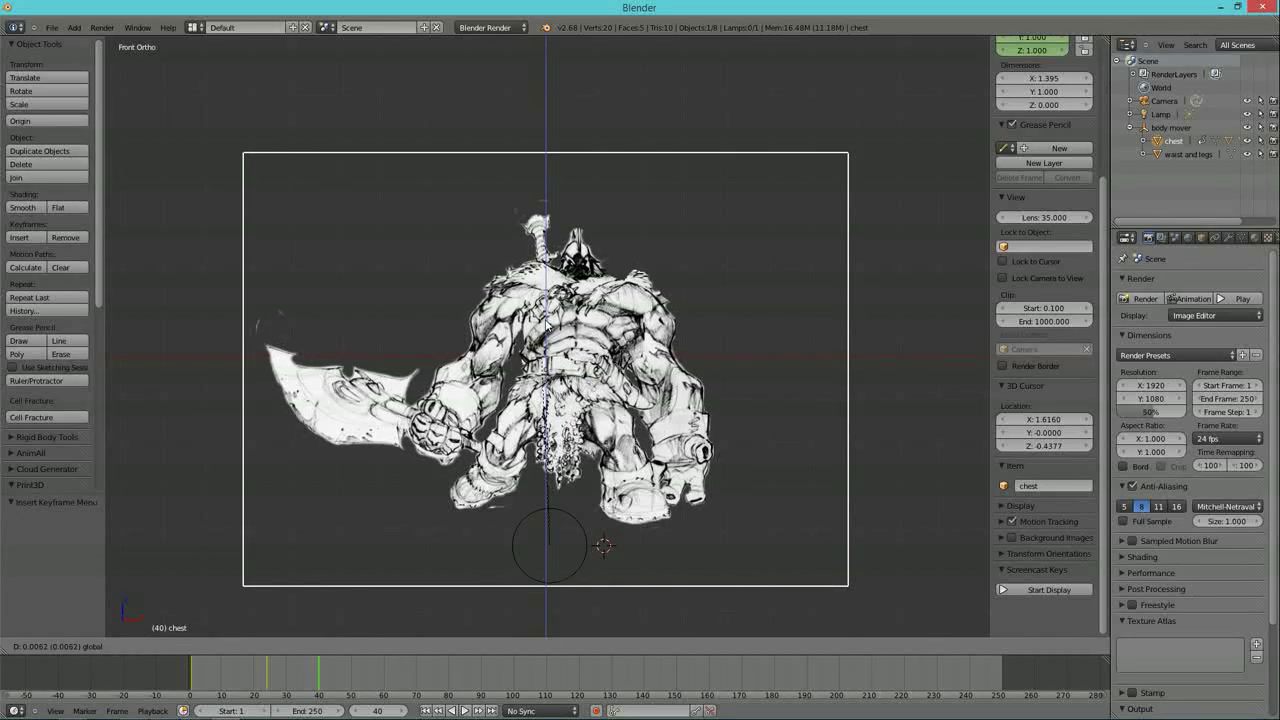
{"action": "left_click", "coordinate": [547, 326]}
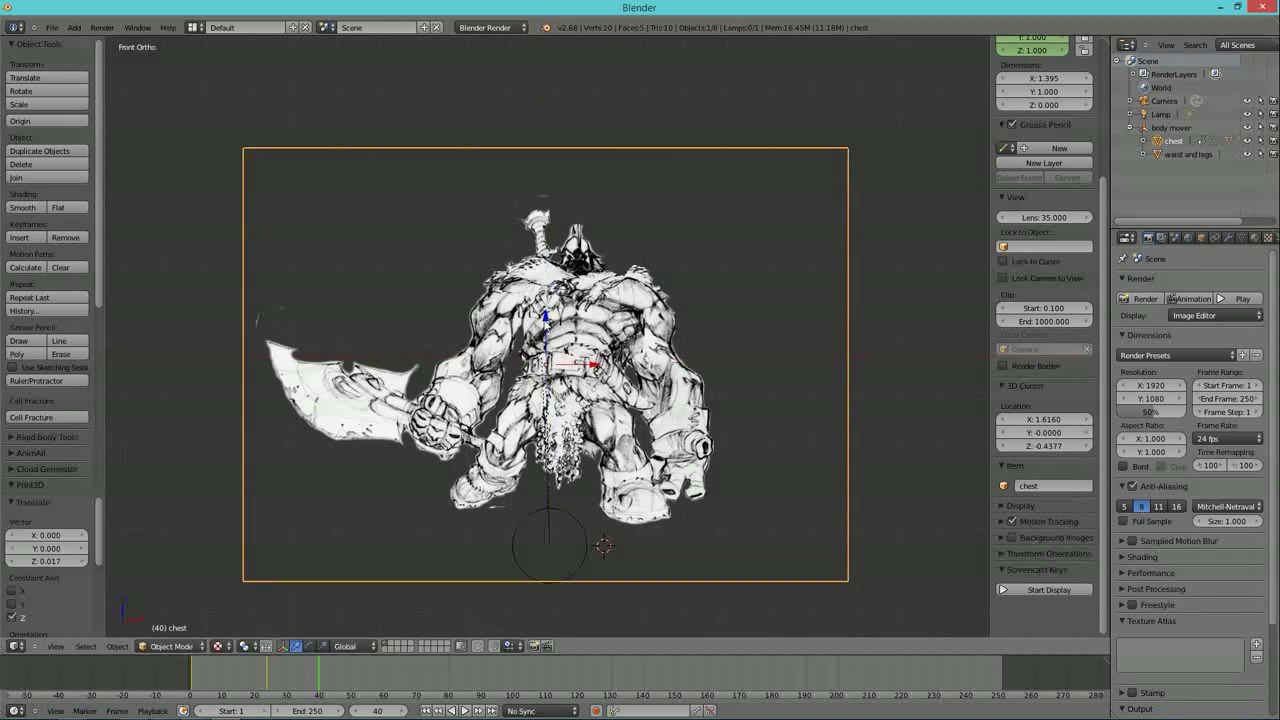
{"action": "key", "text": "i"}
{"action": "left_click", "coordinate": [546, 320]}
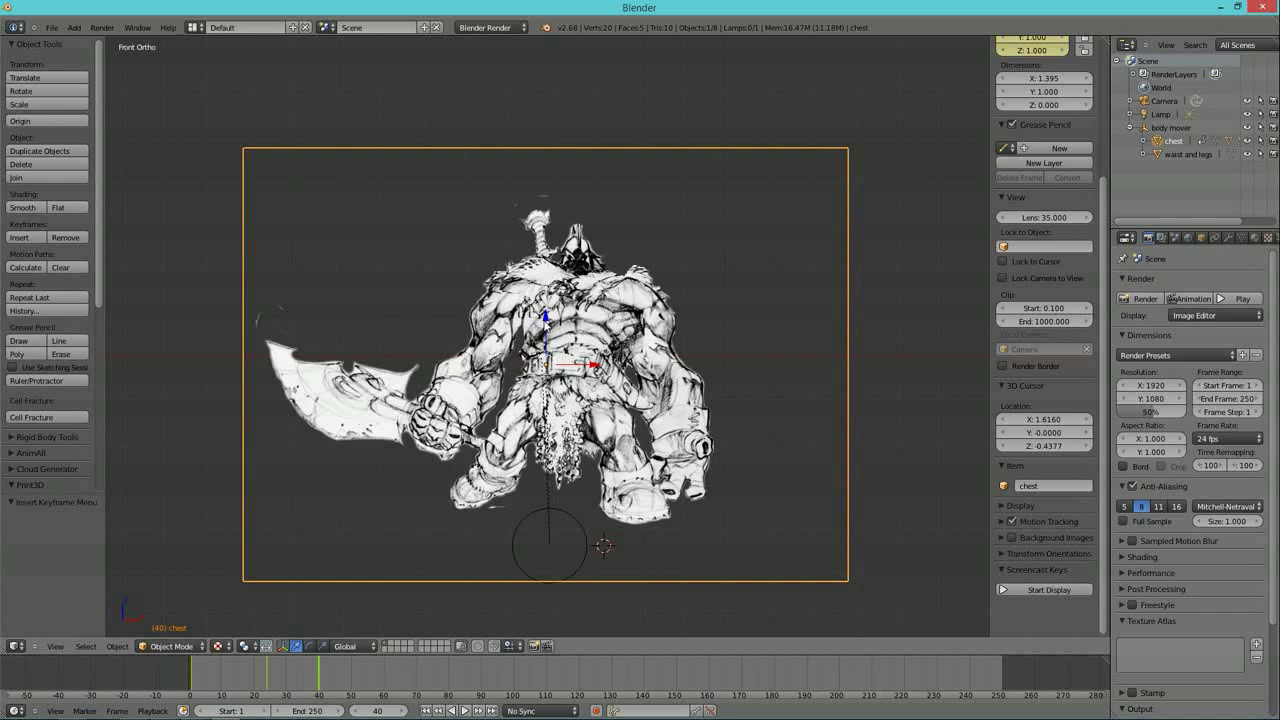
- At frame 52, move the chest plane -0.020 along Z and insert a LocRotScale keyframe
{"action": "left_click_drag", "start_coordinate": [320, 675], "coordinate": [358, 693]}
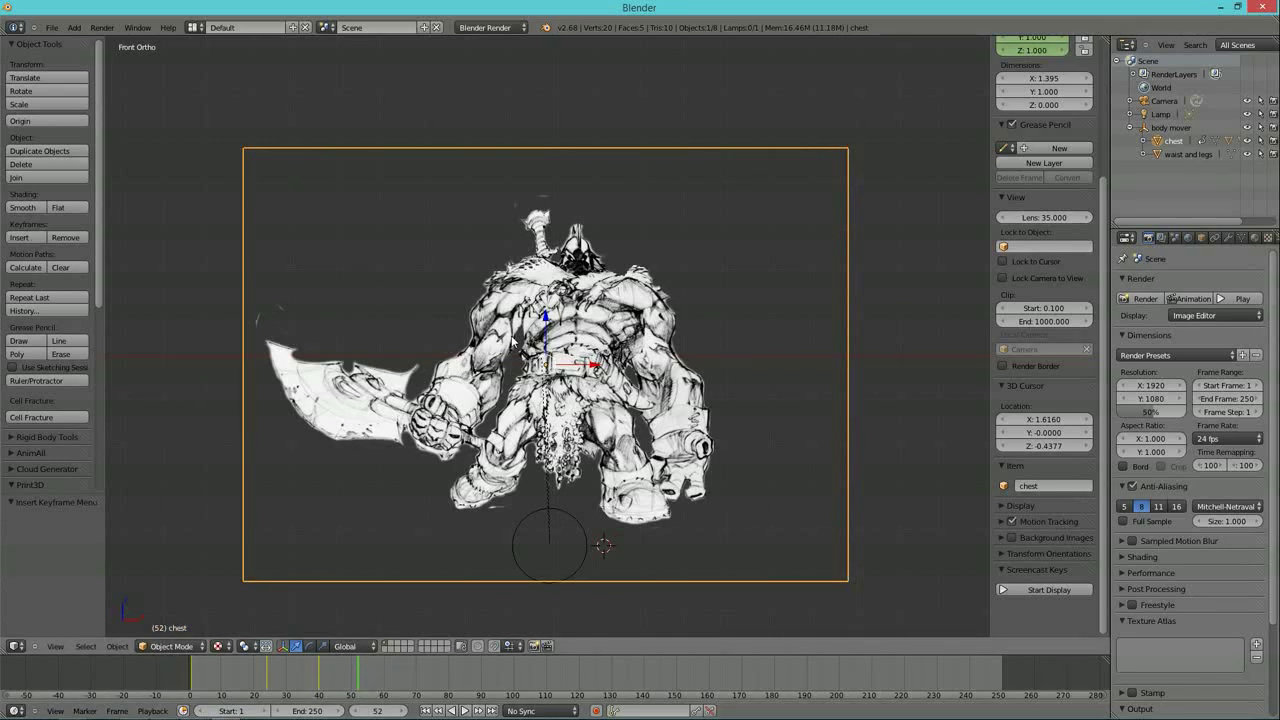
{"action": "key", "text": "g"}
{"action": "key", "text": "z"}
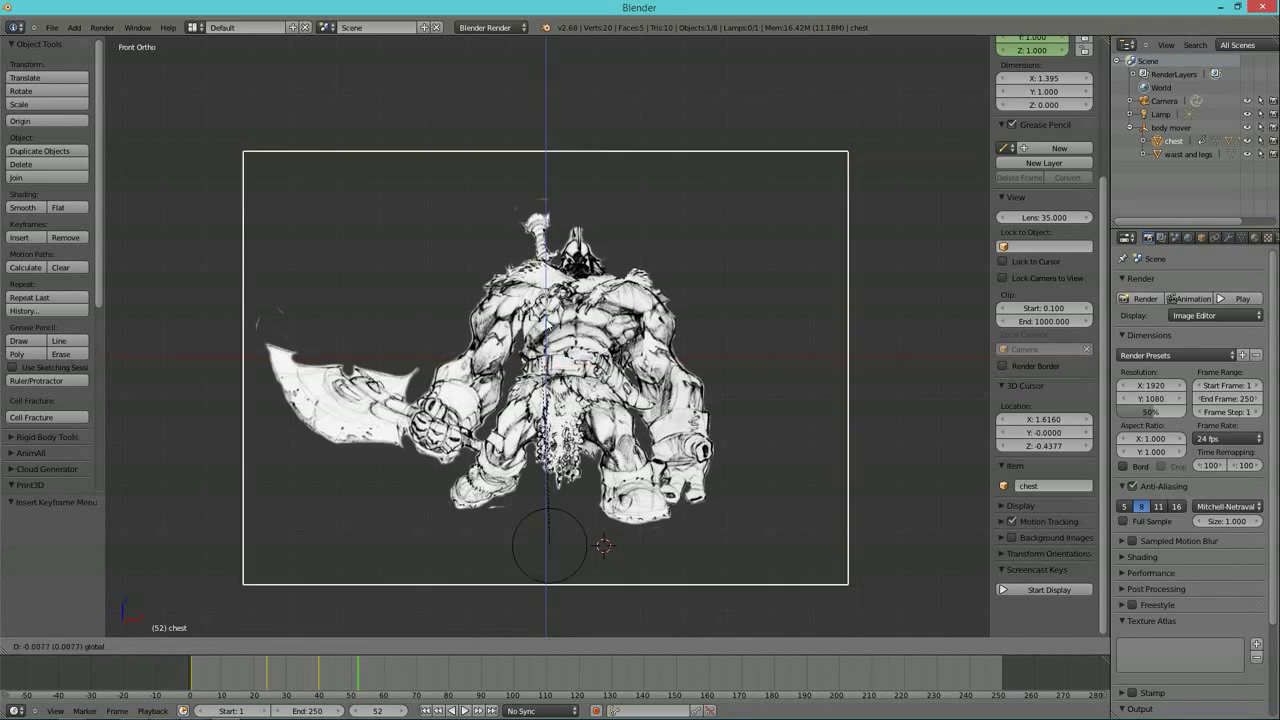
{"action": "left_click", "coordinate": [547, 328]}
{"action": "key", "text": "i"}
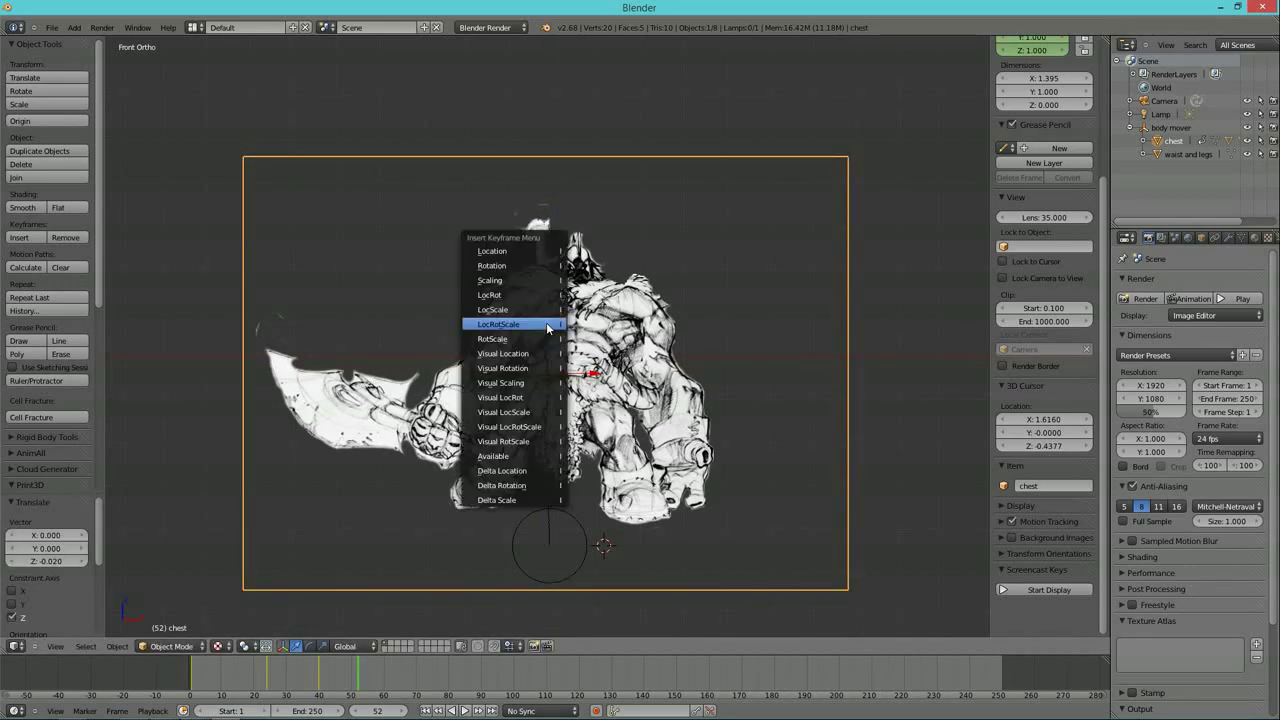
{"action": "left_click", "coordinate": [547, 325]}
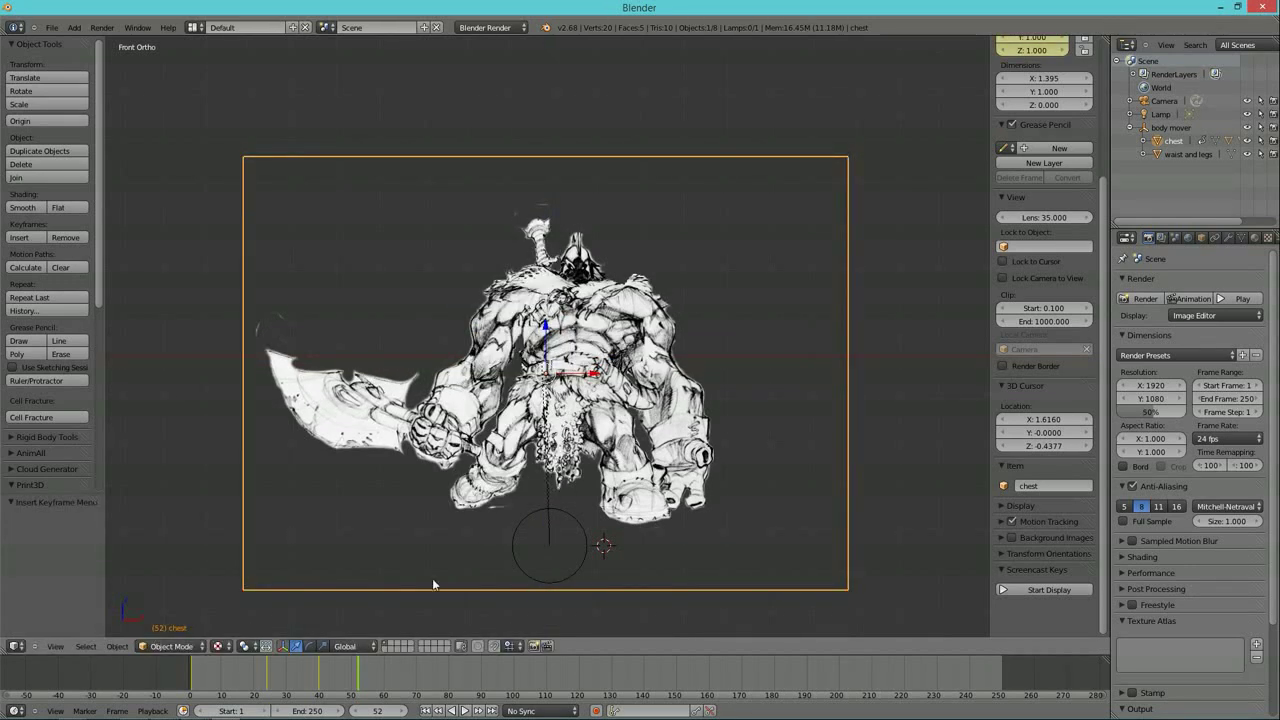
- At frame 65, move the chest plane 0.026 along Z and insert a LocRotScale keyframe
{"action": "left_click_drag", "start_coordinate": [358, 680], "coordinate": [399, 680]}
{"action": "key", "text": "g"}
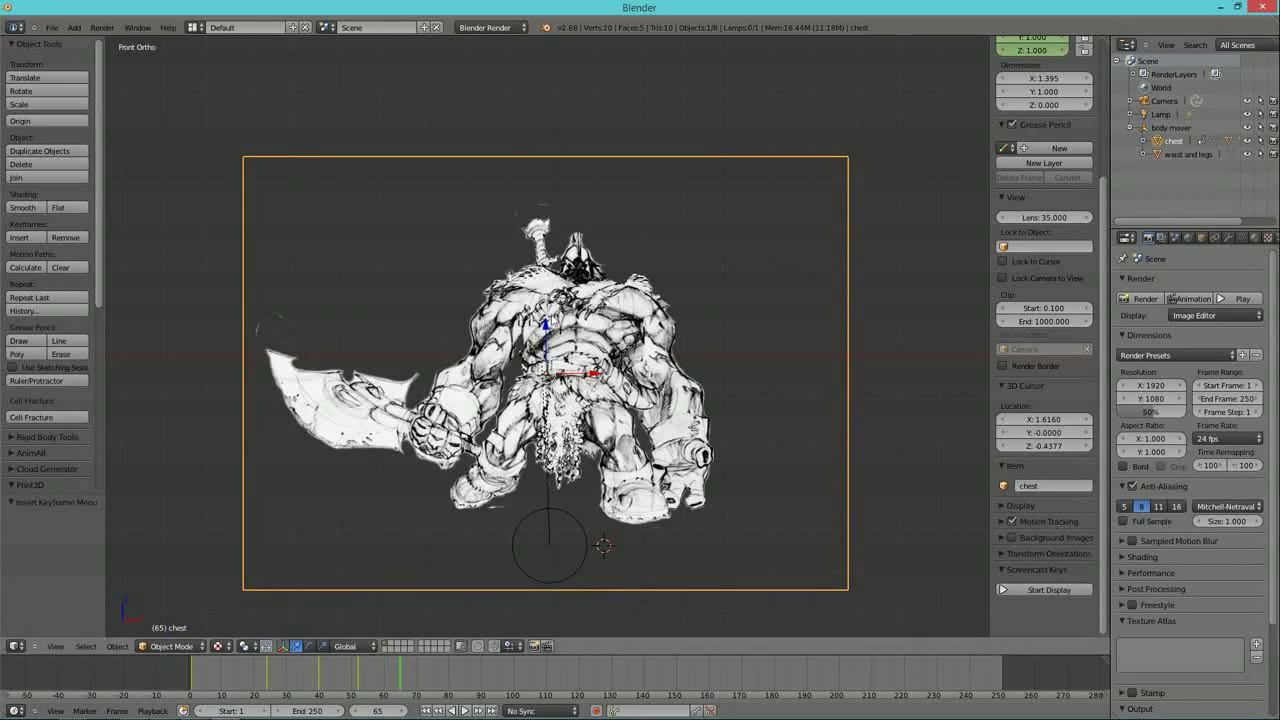
{"action": "key", "text": "z"}
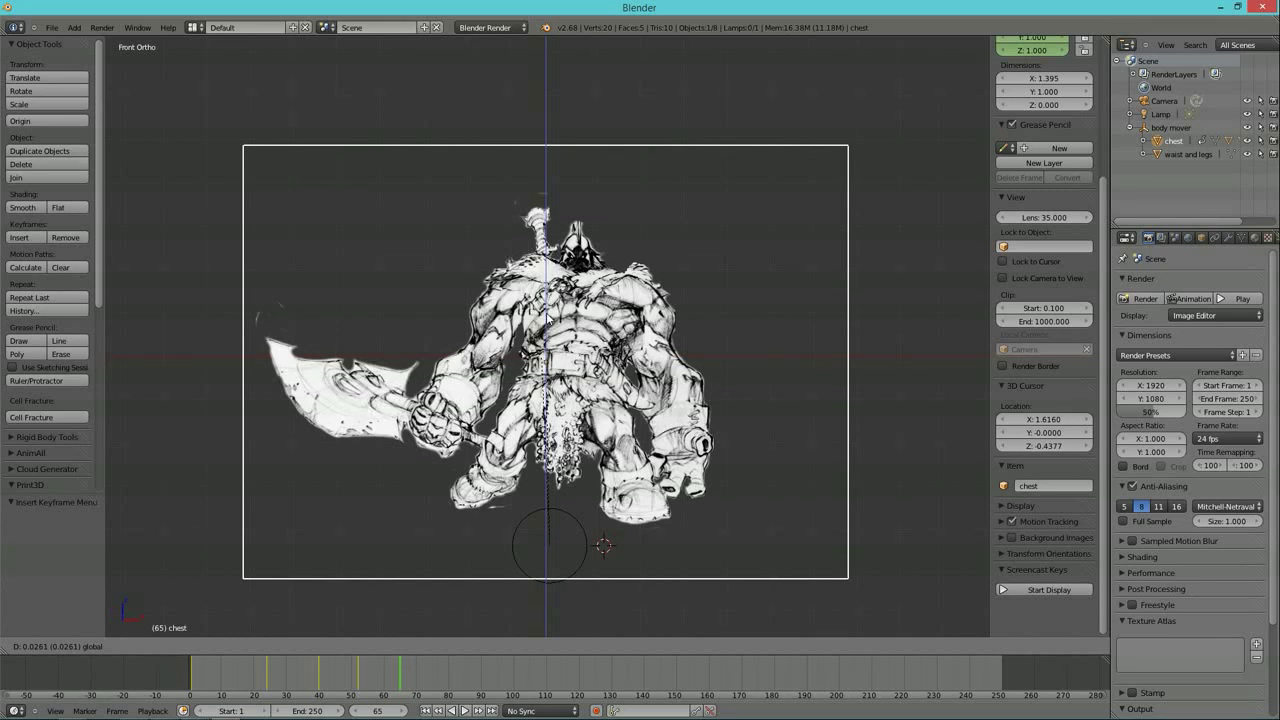
{"action": "left_click", "coordinate": [548, 318]}
{"action": "key", "text": "i"}
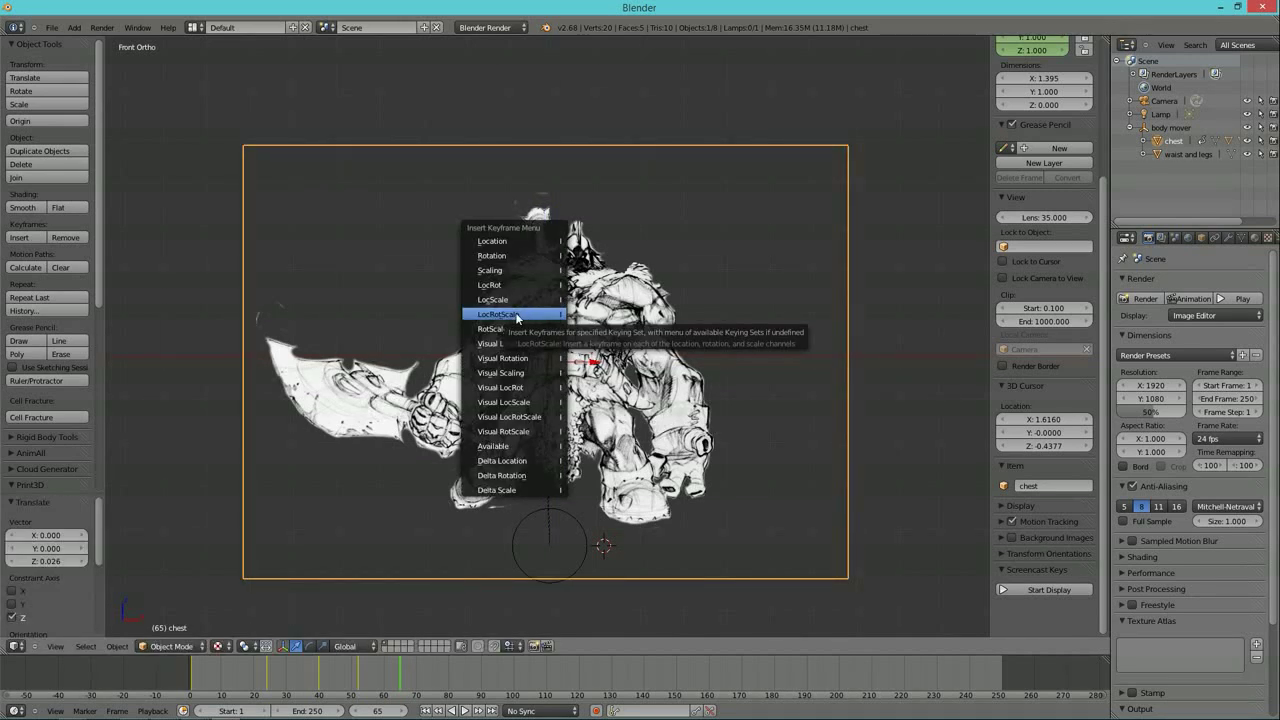
{"action": "left_click", "coordinate": [517, 316]}
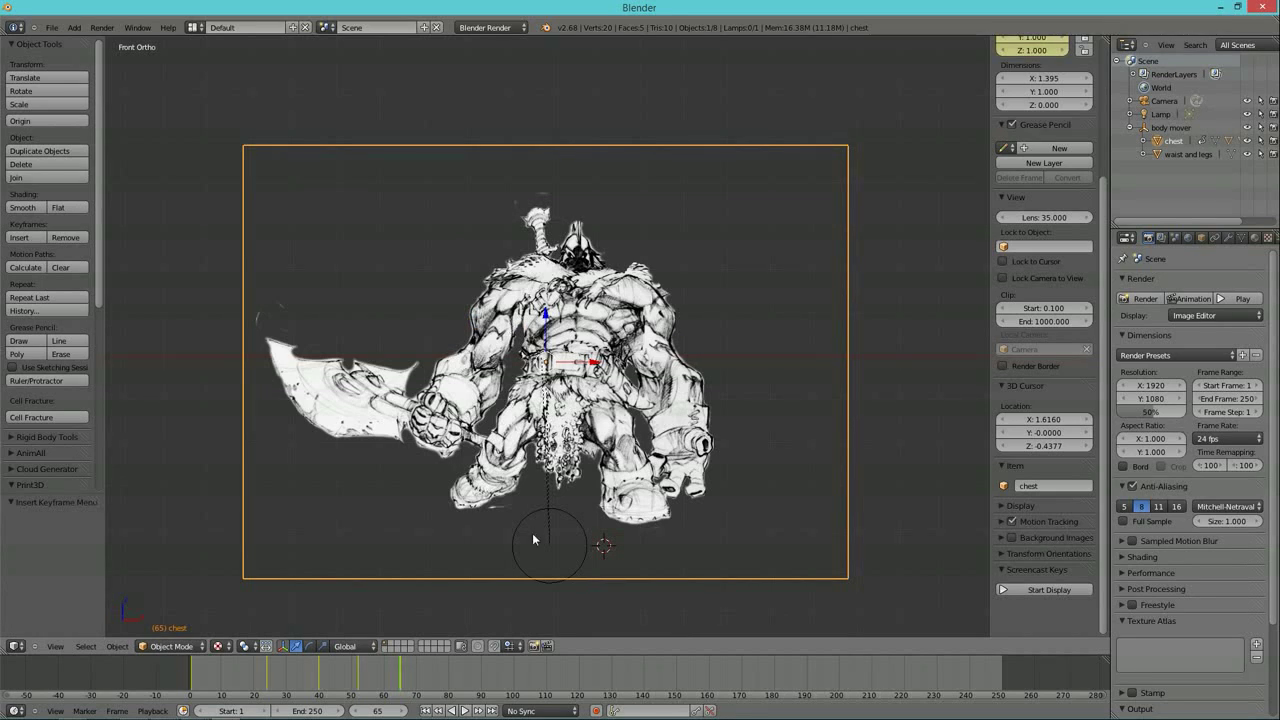
- At frame 77, move the chest plane -0.012 along Z and insert a LocRotScale keyframe
{"action": "left_click_drag", "start_coordinate": [417, 660], "coordinate": [440, 672]}
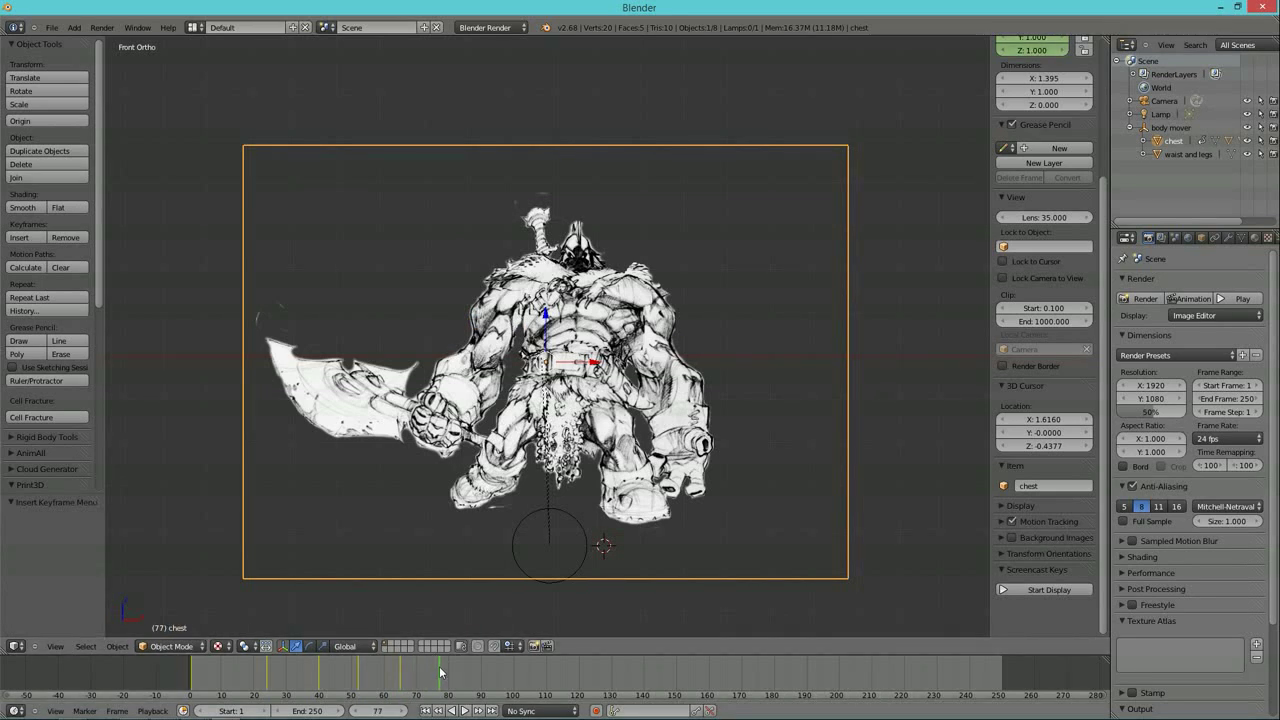
{"action": "key", "text": "g"}
{"action": "key", "text": "z"}
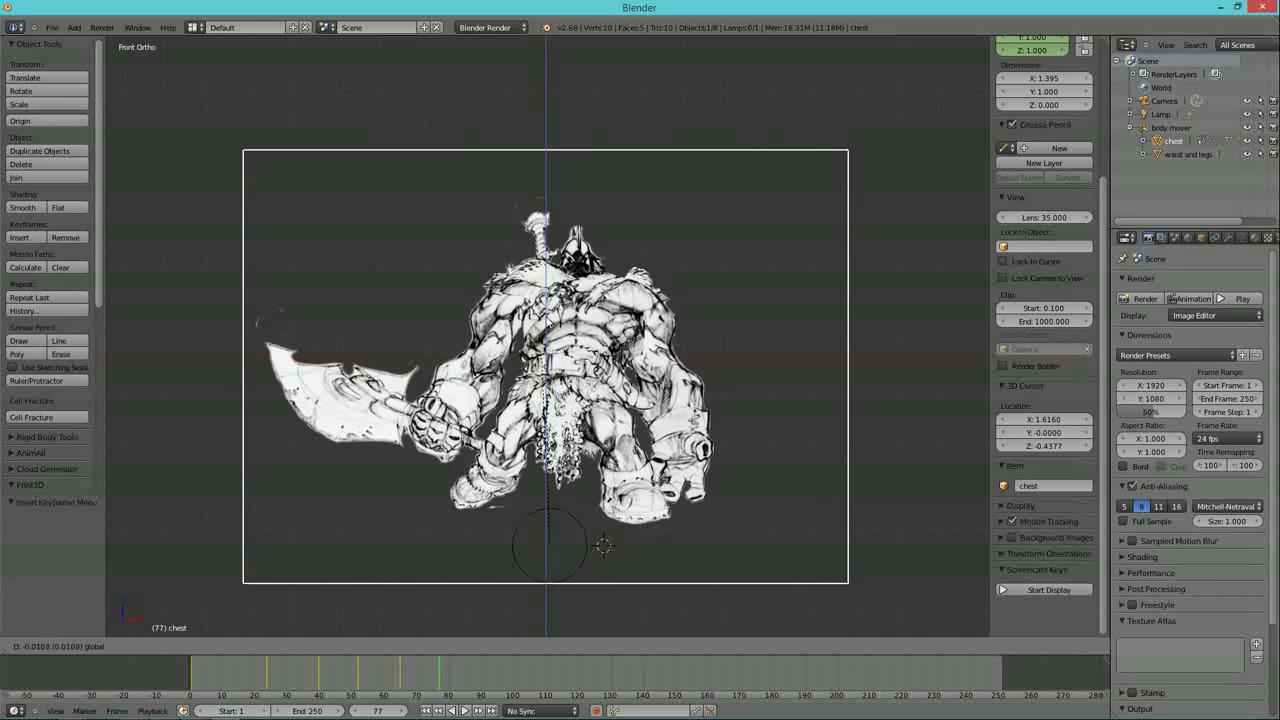
{"action": "key", "text": "Return"}
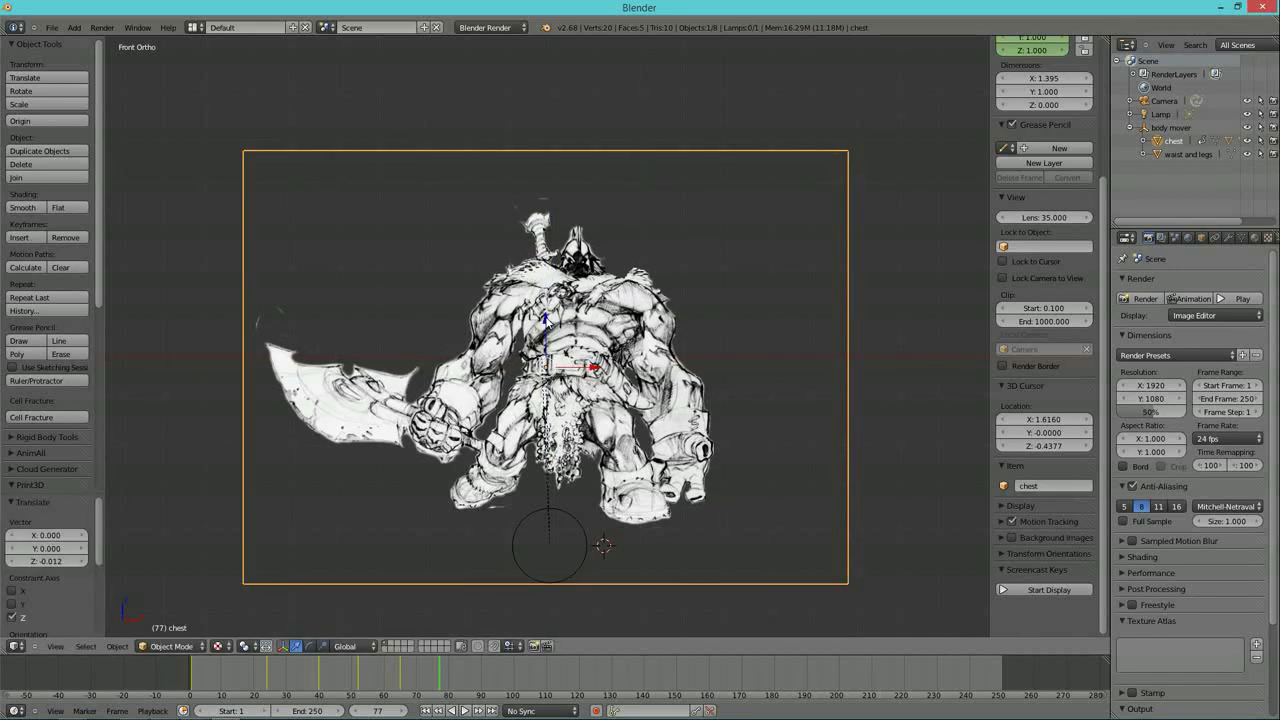
{"action": "key", "text": "i"}
{"action": "left_click", "coordinate": [546, 318]}
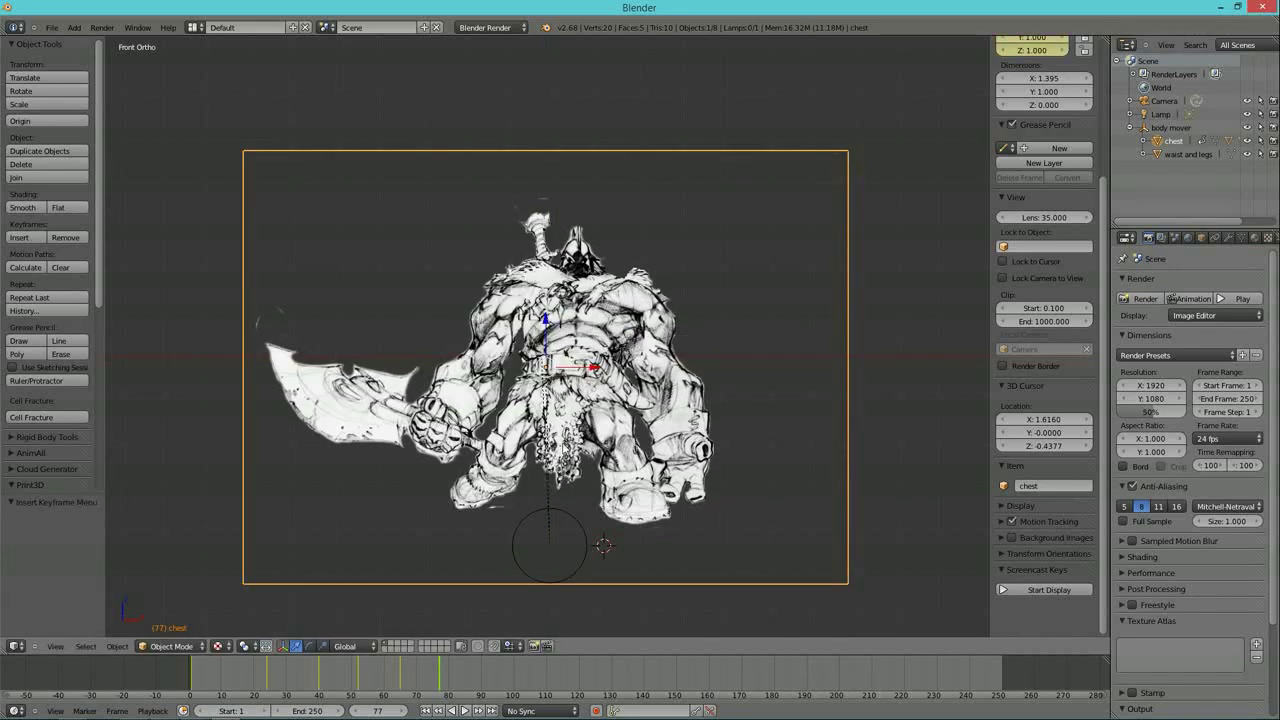
- Go to frame 94, select the right arm plane under chest and set the pivot point to 3D Cursor
{"action": "left_click_drag", "start_coordinate": [439, 678], "coordinate": [494, 693]}
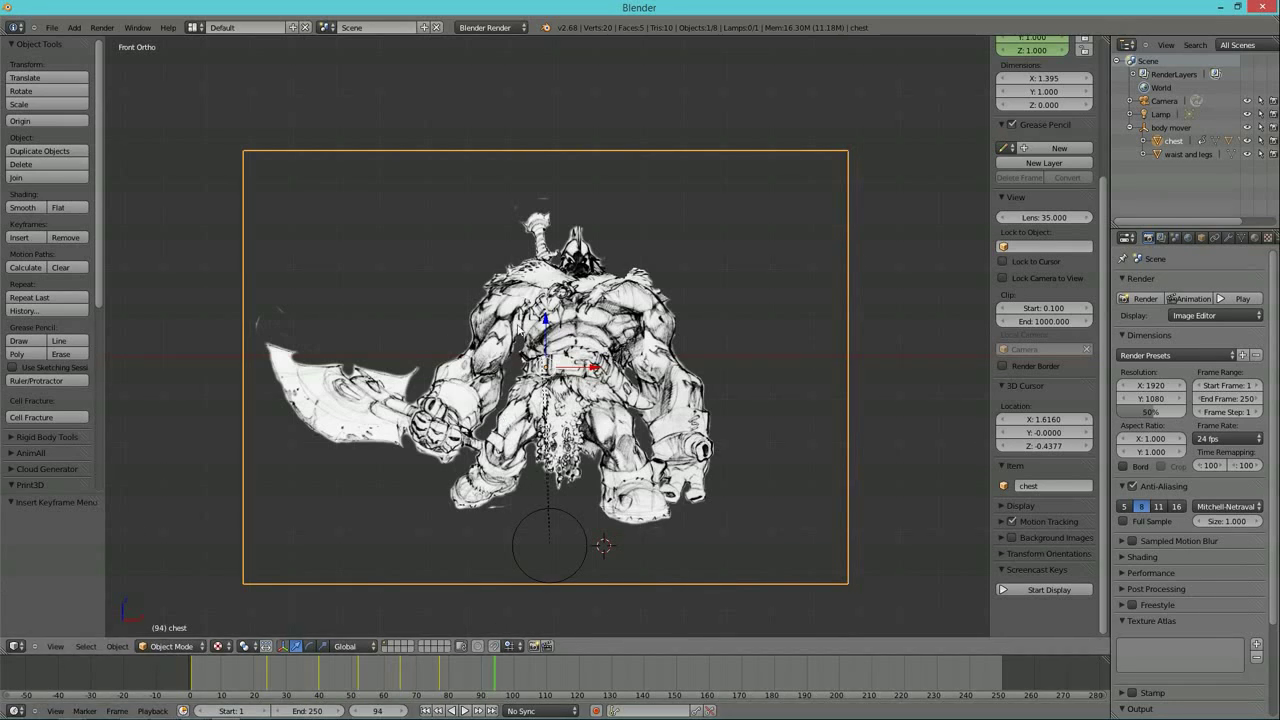
{"action": "left_click", "coordinate": [1147, 142]}
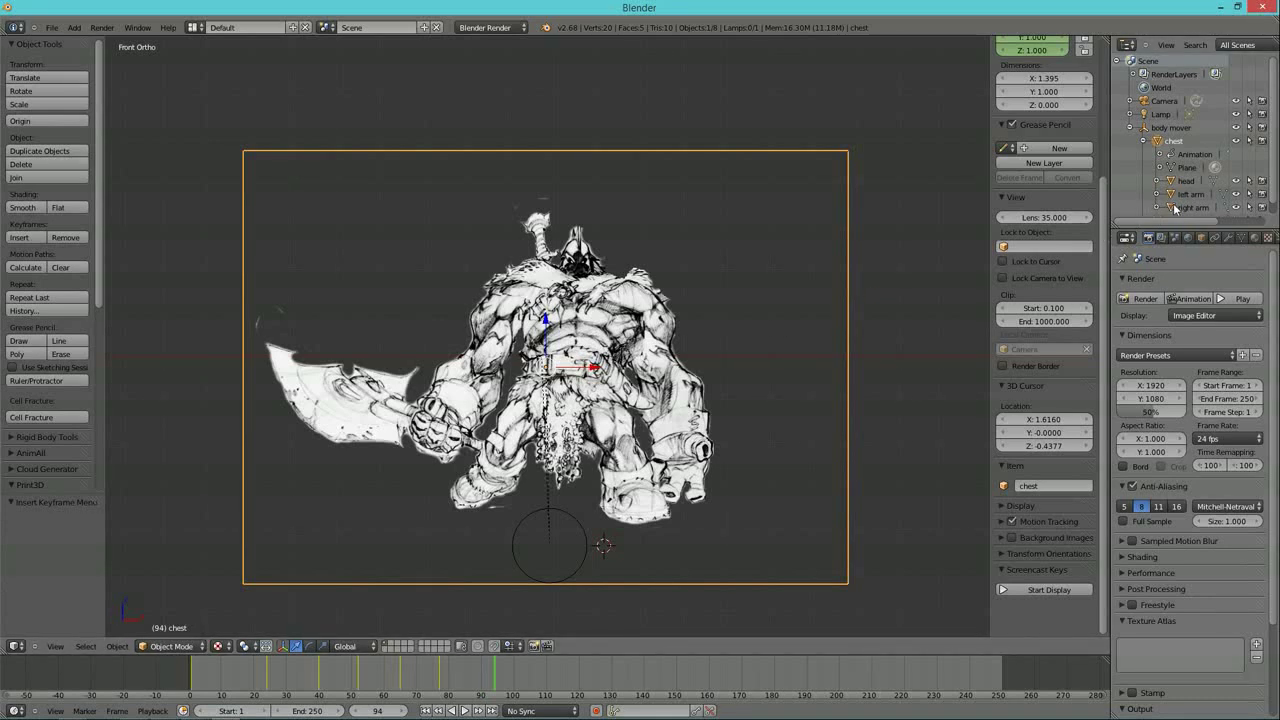
{"action": "left_click", "coordinate": [1236, 209]}
{"action": "left_click", "coordinate": [1236, 209]}
{"action": "left_click", "coordinate": [1190, 208]}
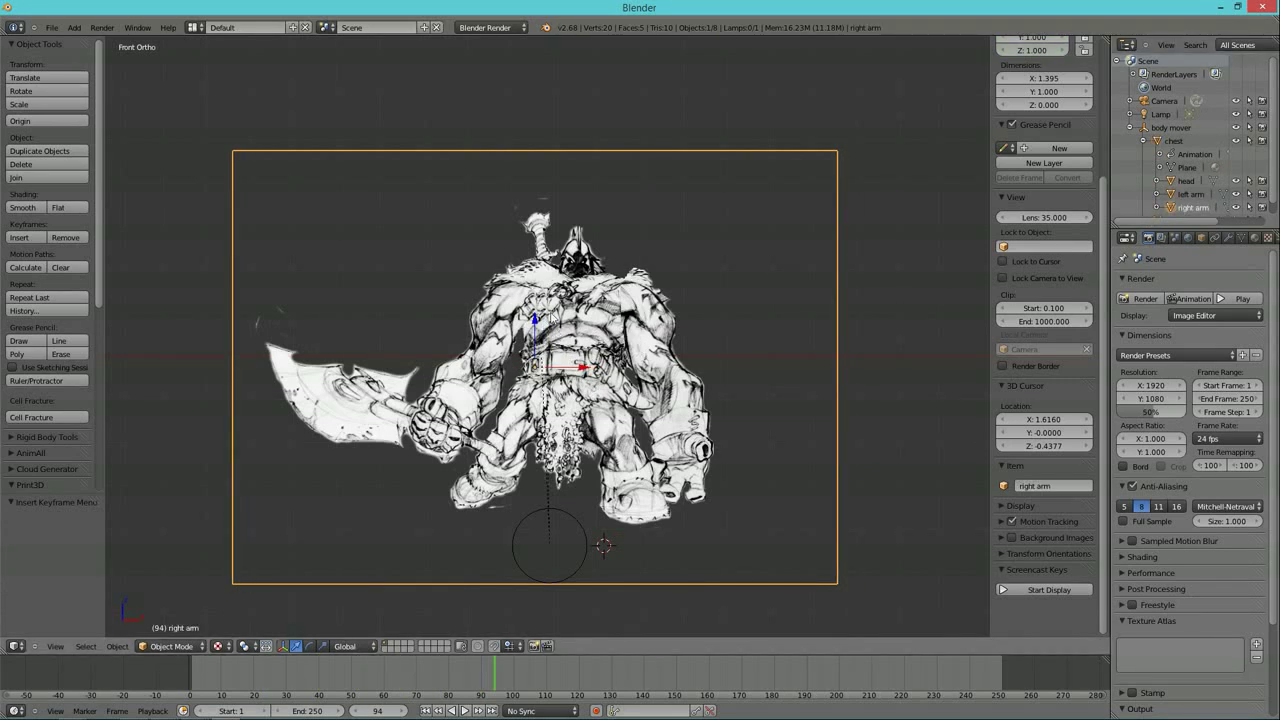
{"action": "left_click", "coordinate": [248, 647]}
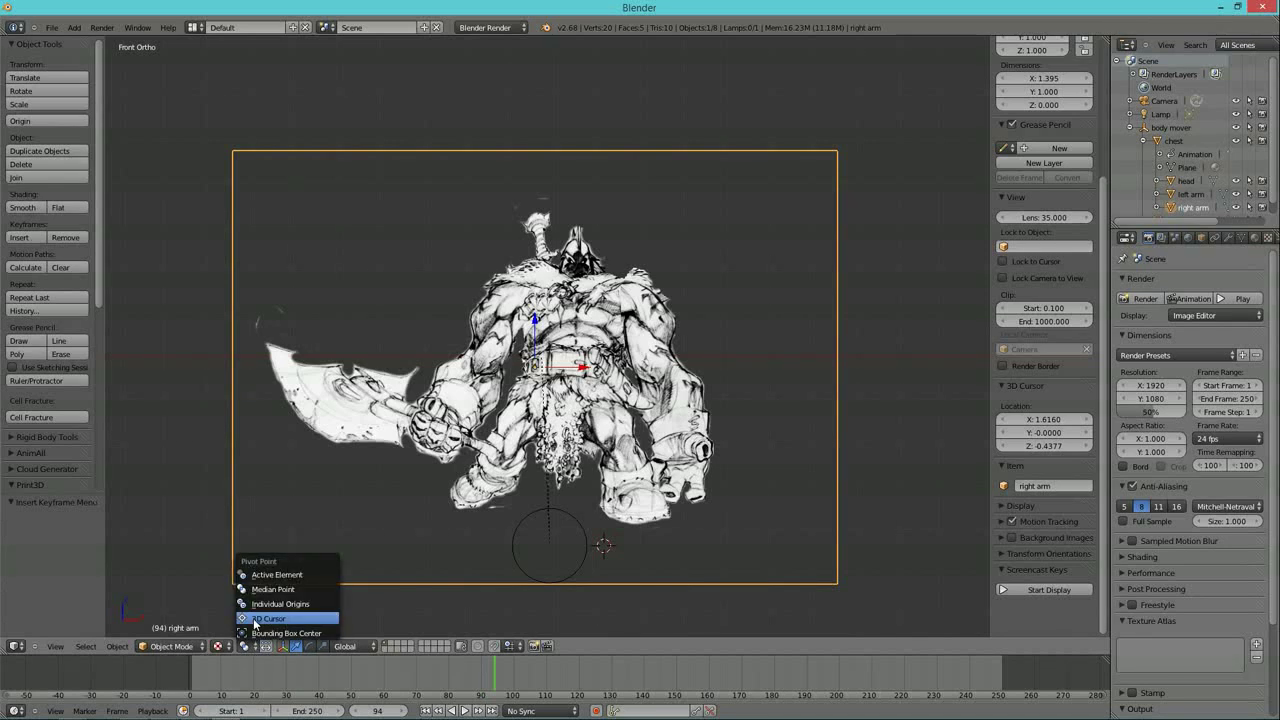
{"action": "left_click", "coordinate": [268, 618]}
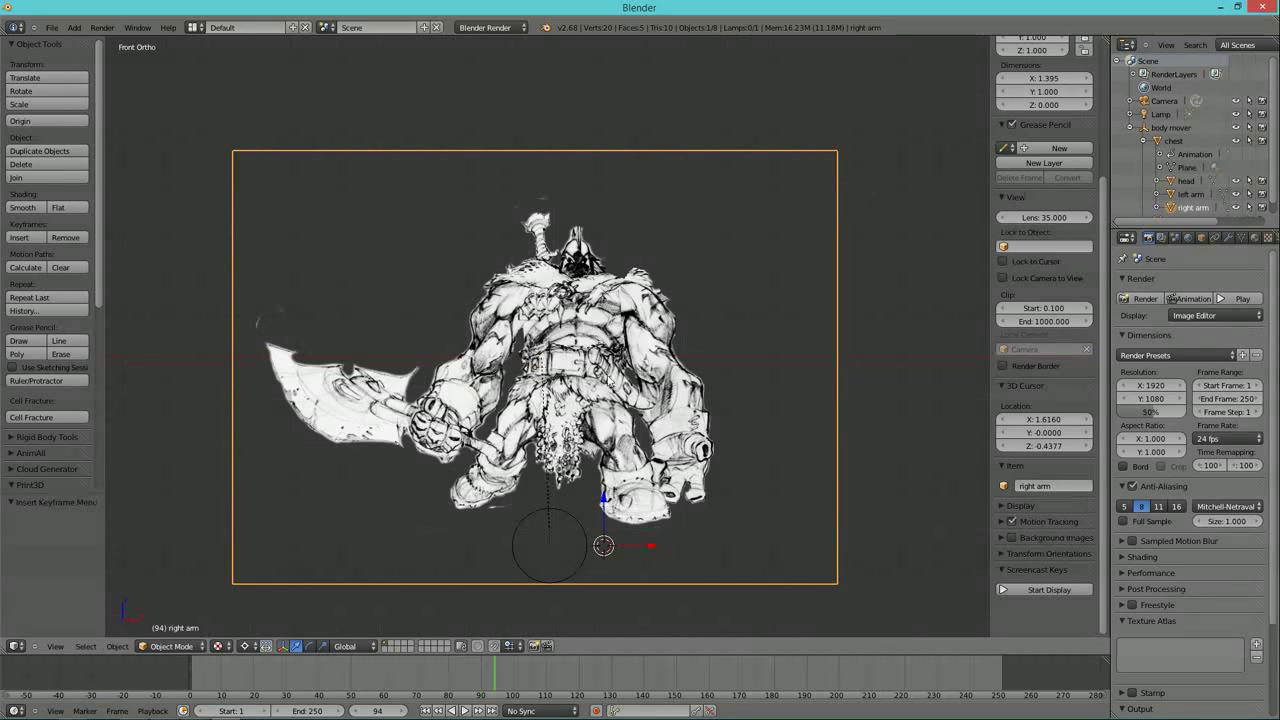
- Toggle the right arm's visibility to check its extent and place the 3D cursor at its shoulder joint
{"action": "left_click", "coordinate": [1236, 208]}
{"action": "left_click", "coordinate": [1236, 208]}
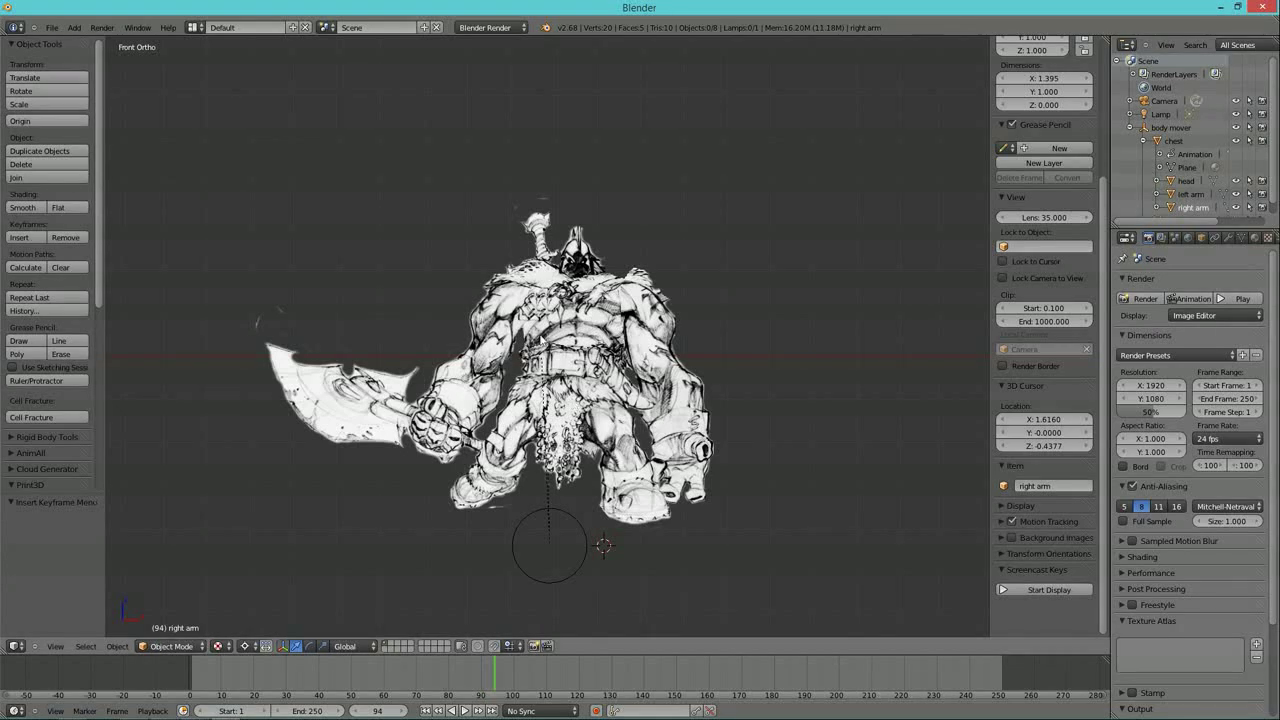
{"action": "left_click", "coordinate": [520, 298]}
{"action": "right_click", "coordinate": [511, 352]}
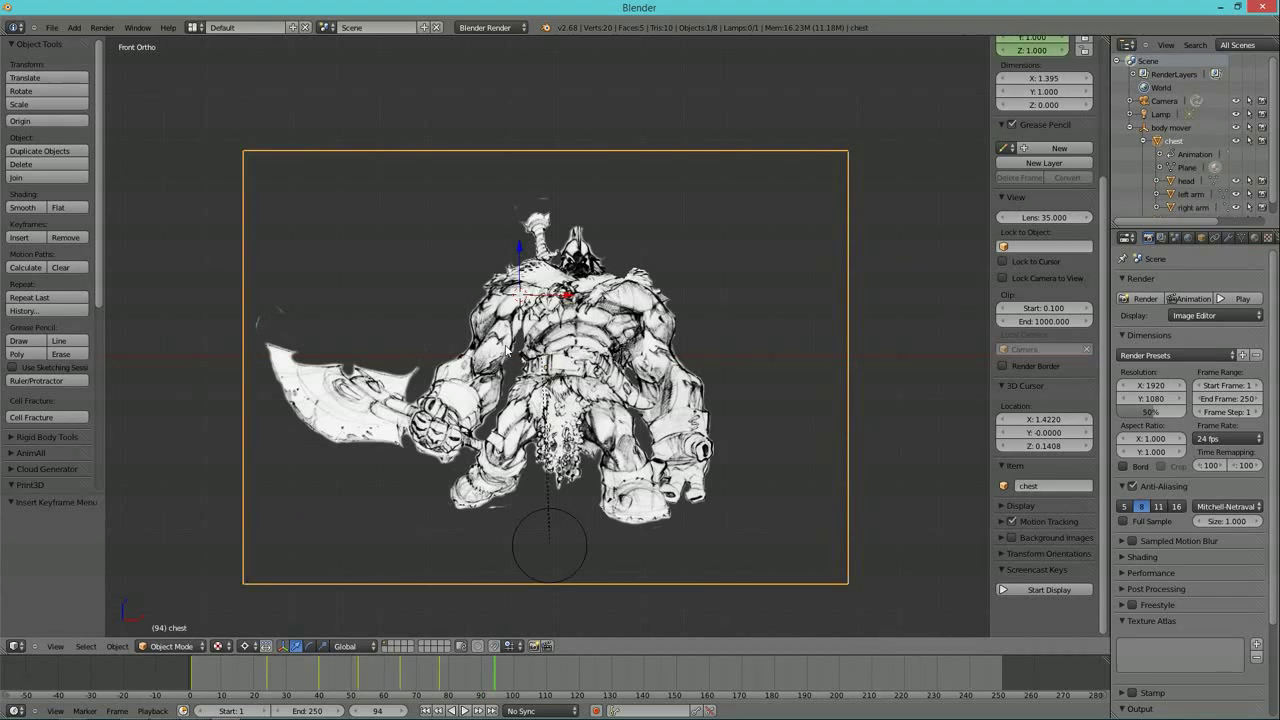
{"action": "key", "text": "r"}
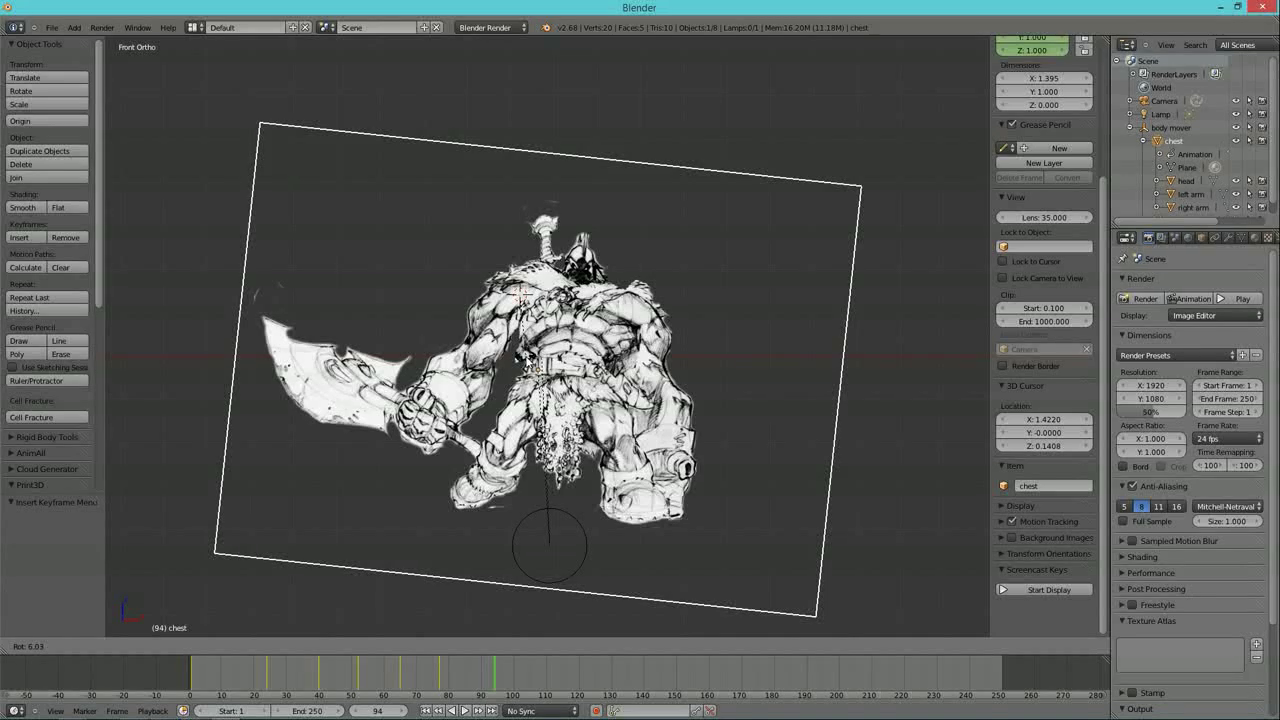
{"action": "key", "text": "Escape"}
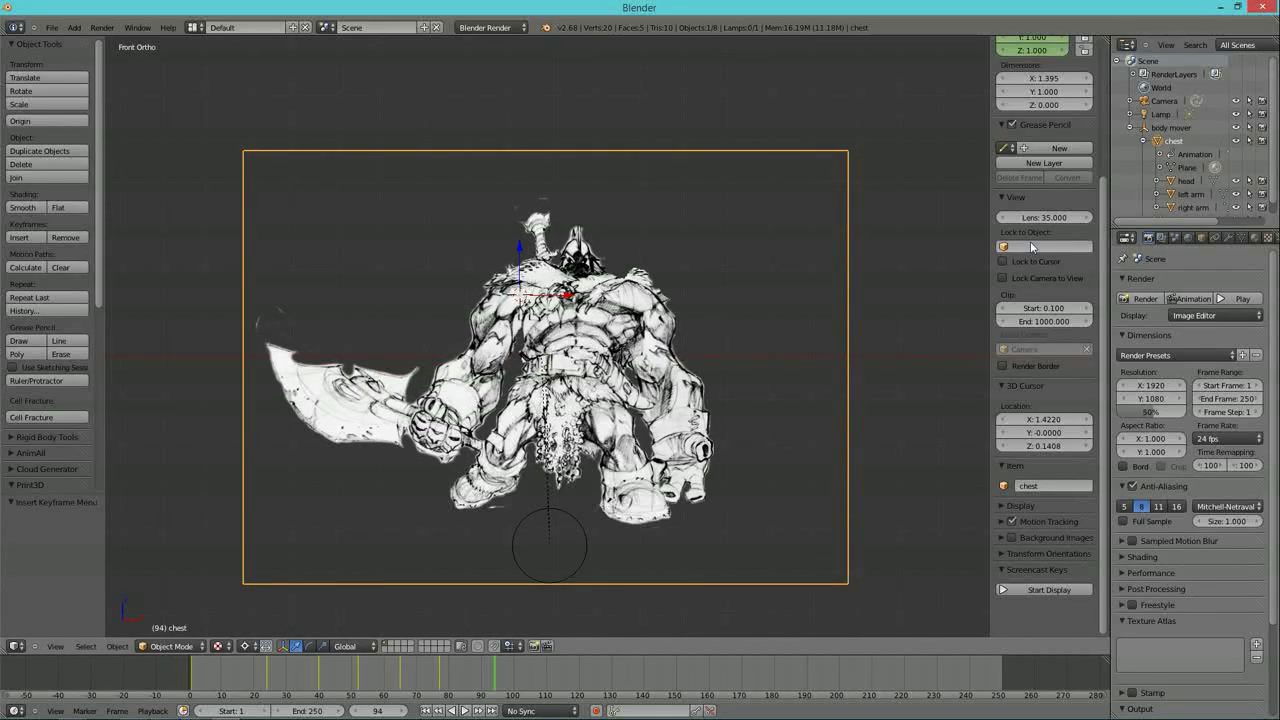
- Rotate the right arm plane 68.488° about the shoulder and insert a LocRotScale keyframe at frame 94
{"action": "left_click", "coordinate": [1192, 207]}
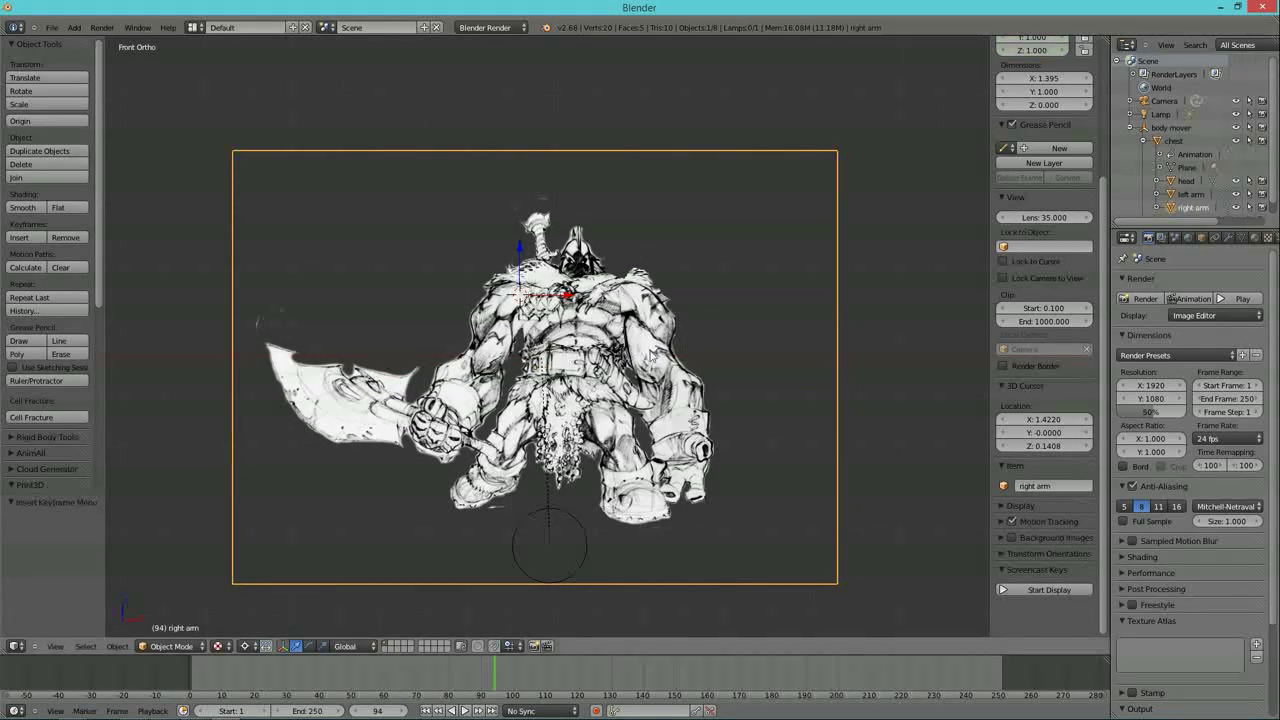
{"action": "key", "text": "r"}
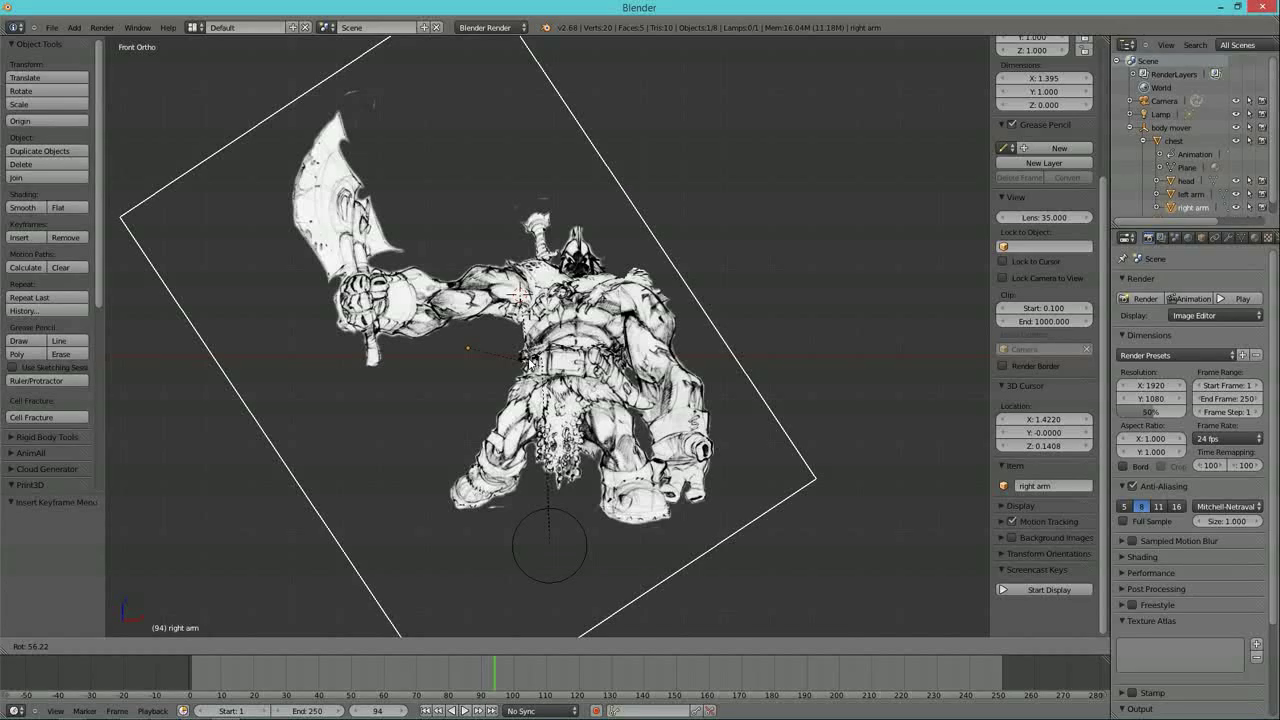
{"action": "key", "text": "x"}
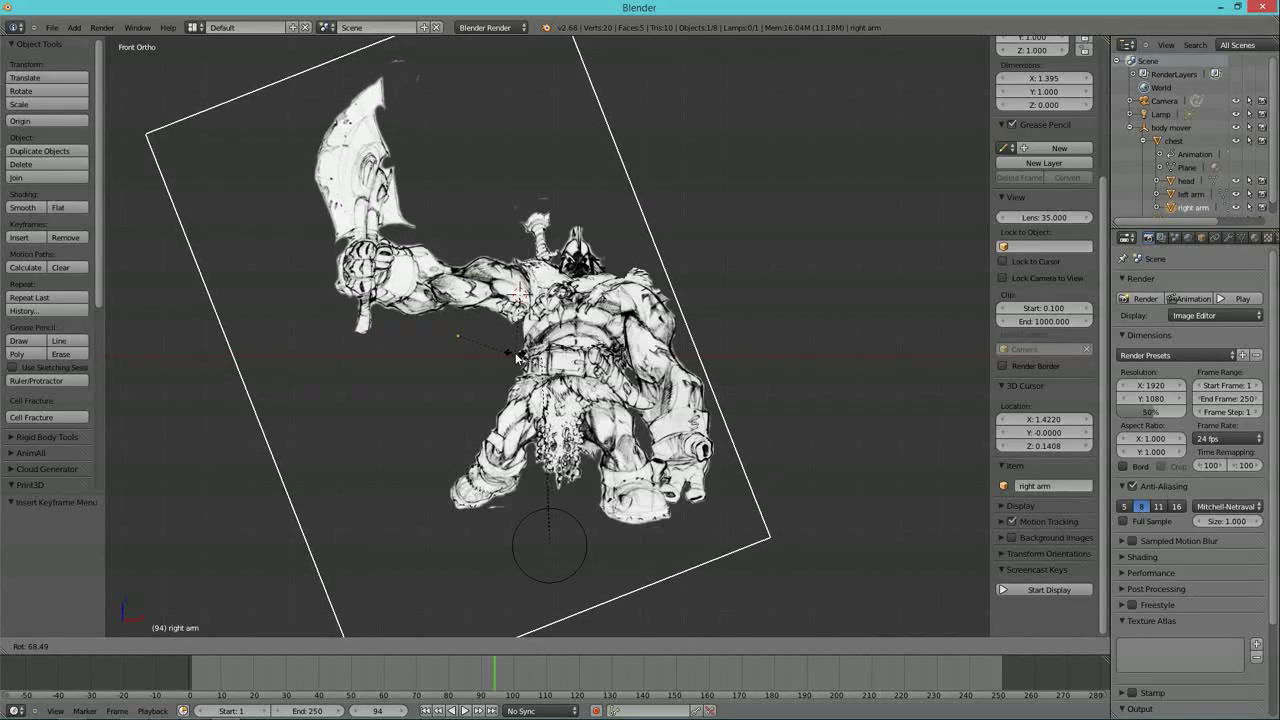
{"action": "left_click", "coordinate": [518, 356]}
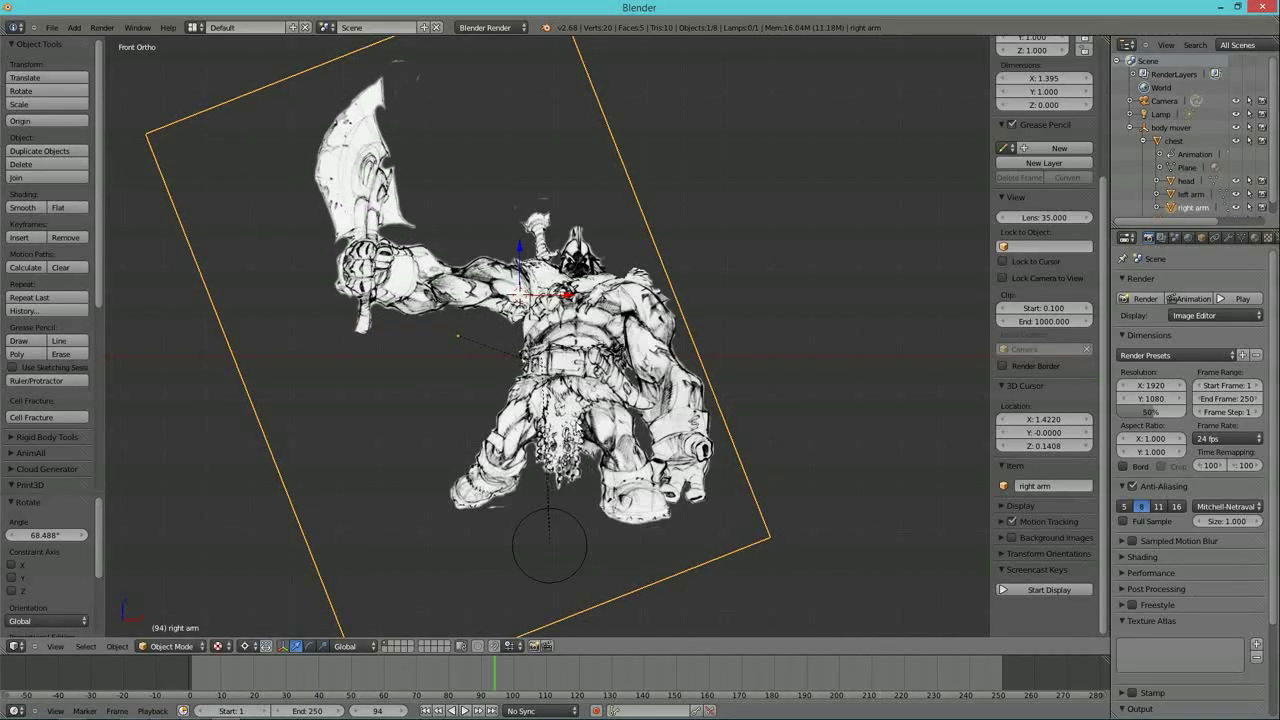
{"action": "key", "text": "i"}
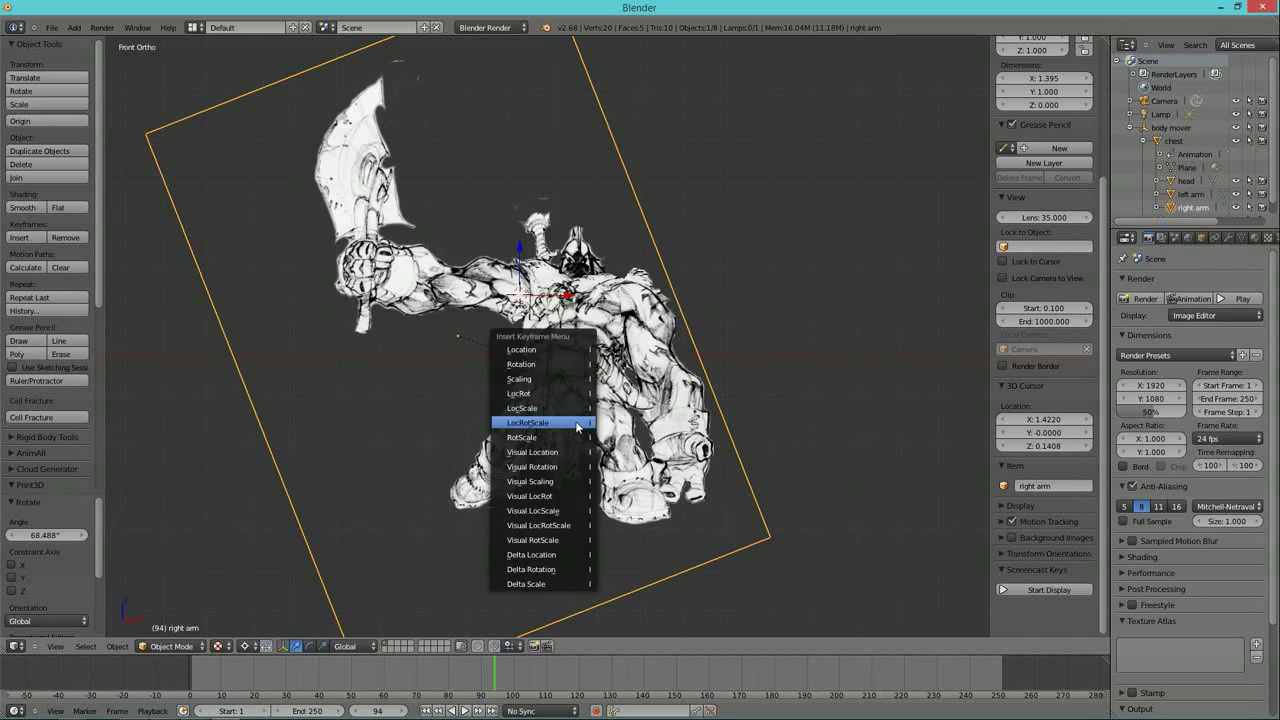
{"action": "left_click", "coordinate": [577, 425]}
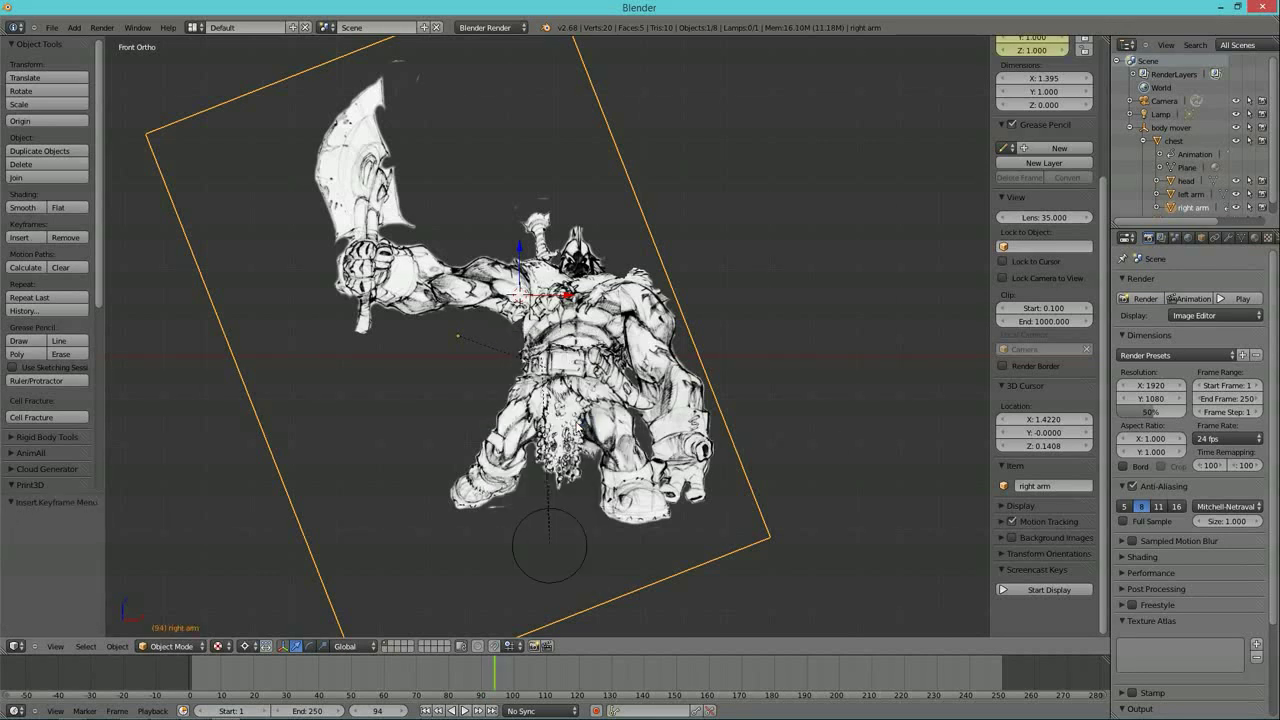
- At frame 72, rotate the right arm plane -63.23° about the shoulder and insert a LocRotScale keyframe
{"action": "left_click_drag", "start_coordinate": [493, 676], "coordinate": [422, 688]}
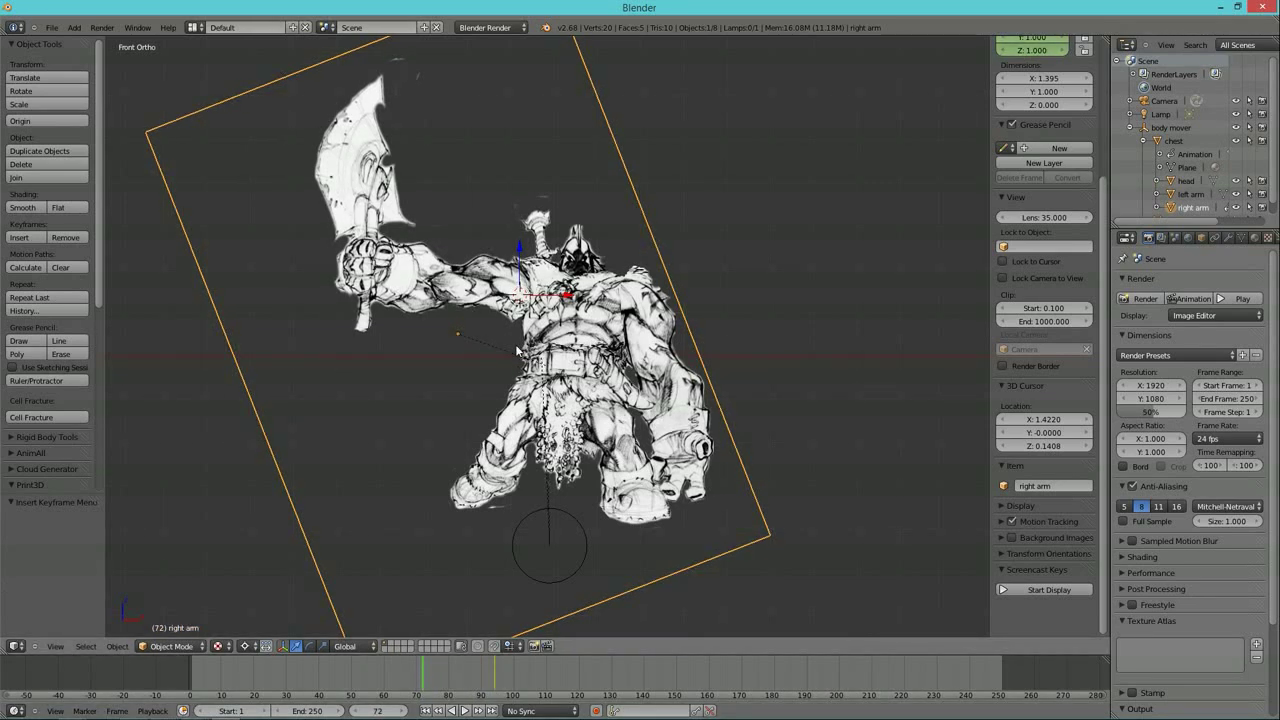
{"action": "key", "text": "r"}
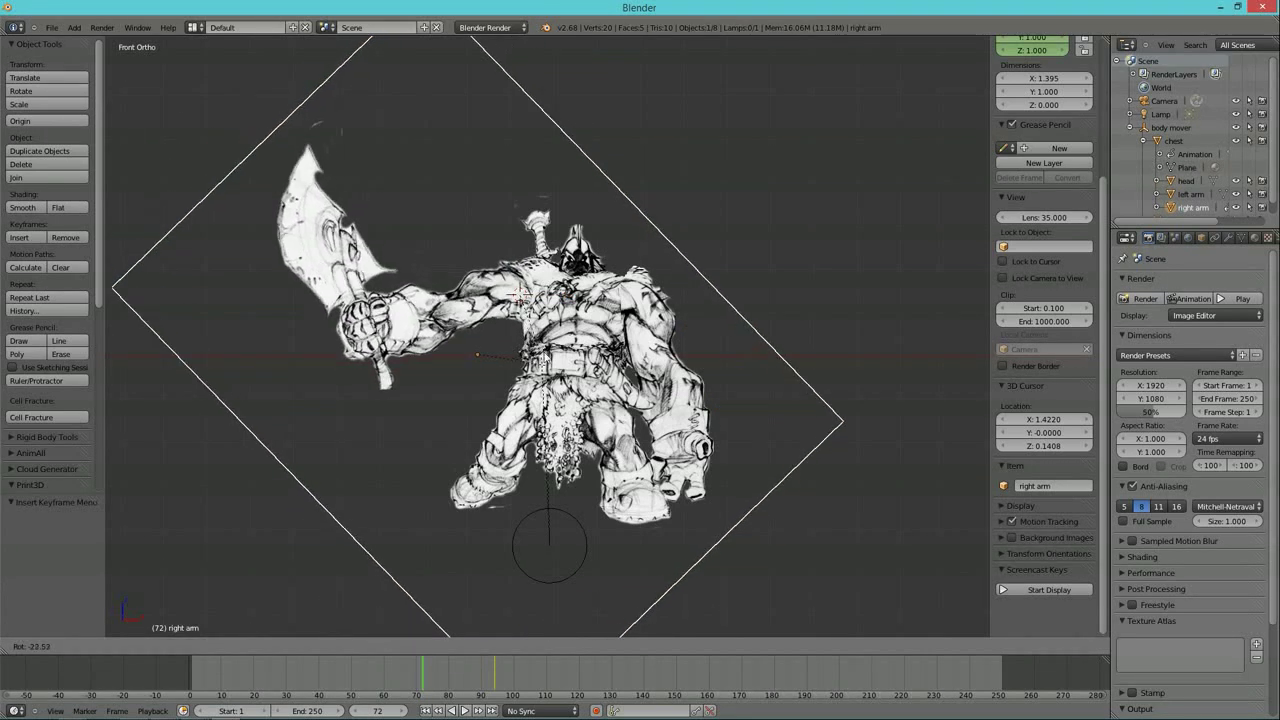
{"action": "left_click", "coordinate": [595, 344]}
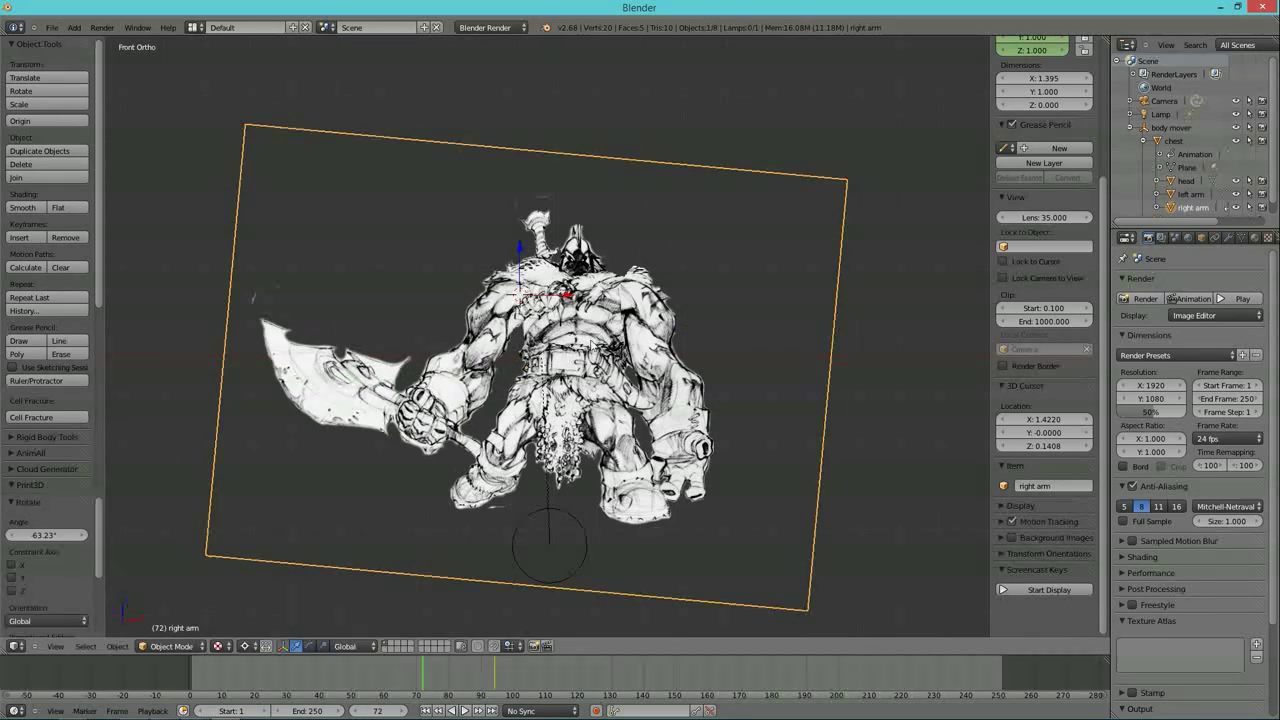
{"action": "key", "text": "i"}
{"action": "left_click", "coordinate": [595, 344]}
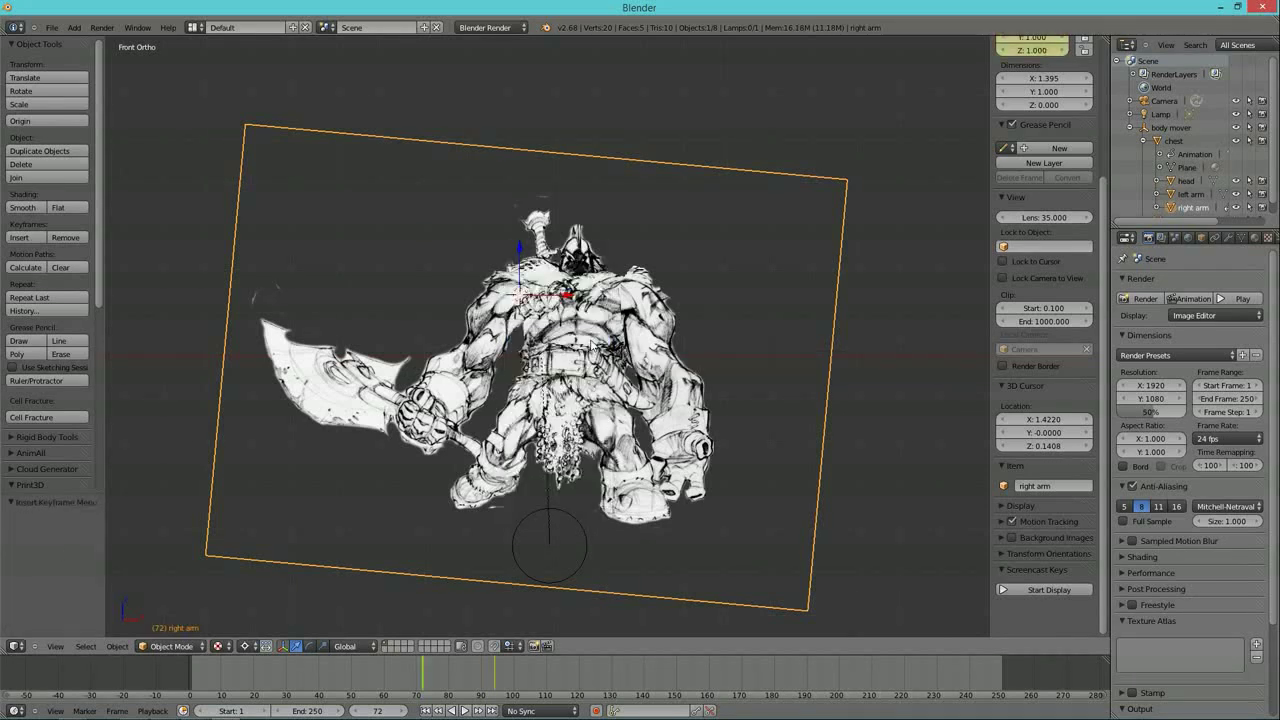
- At frame 70, insert a LocRotScale keyframe for the left arm plane
{"action": "mouse_move", "coordinate": [421, 670]}
{"action": "left_mouse_down"}
{"action": "mouse_move", "coordinate": [215, 678]}
{"action": "mouse_move", "coordinate": [537, 716]}
{"action": "mouse_move", "coordinate": [416, 711]}
{"action": "left_mouse_up"}
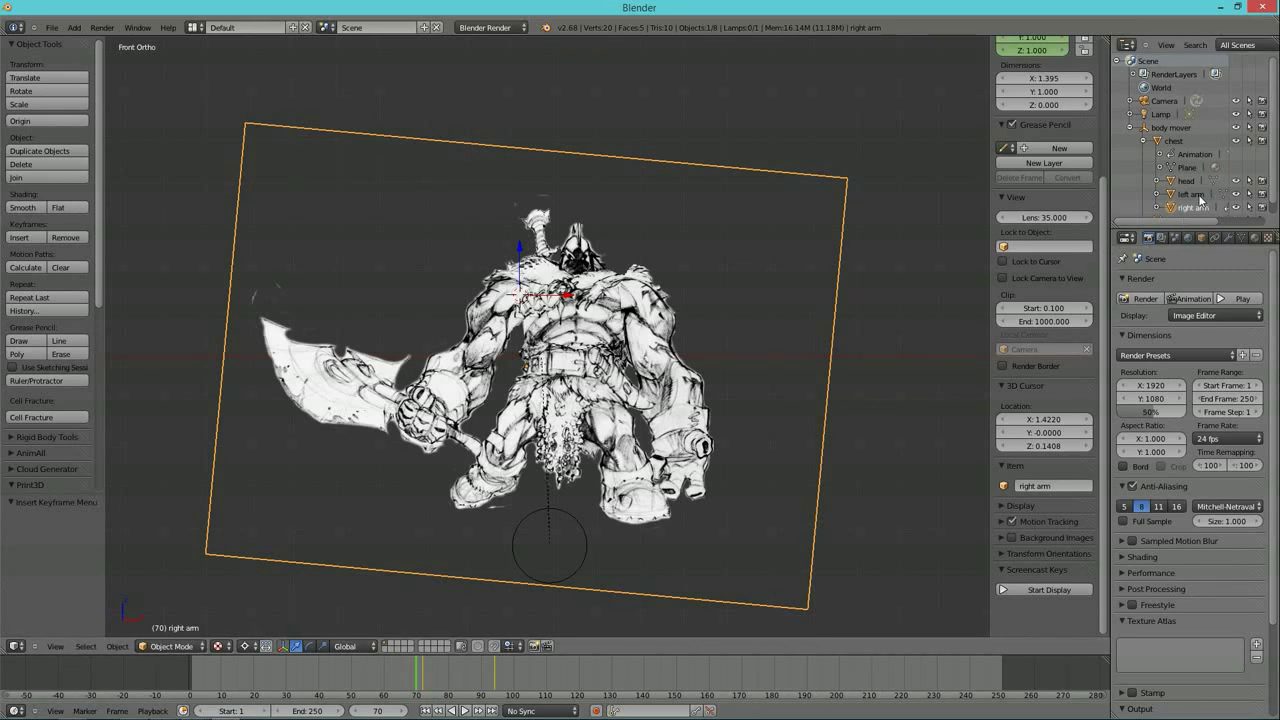
{"action": "left_click", "coordinate": [1200, 197]}
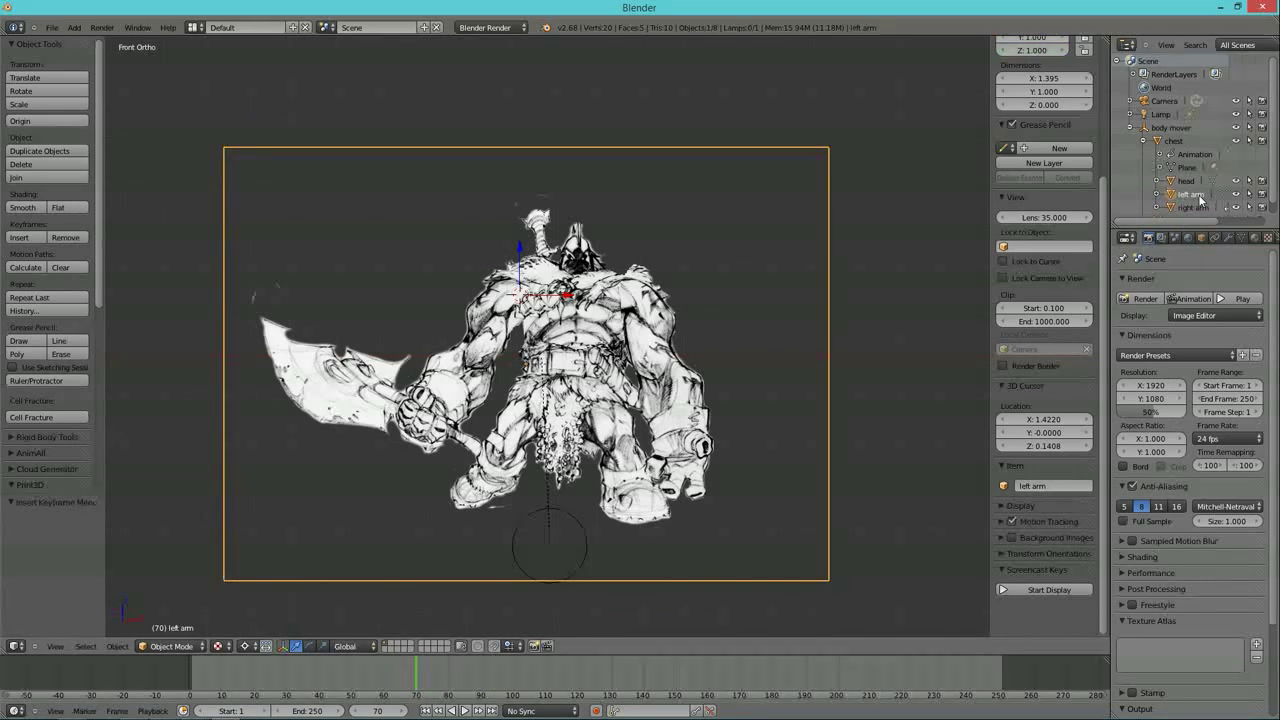
{"action": "key", "text": "i"}
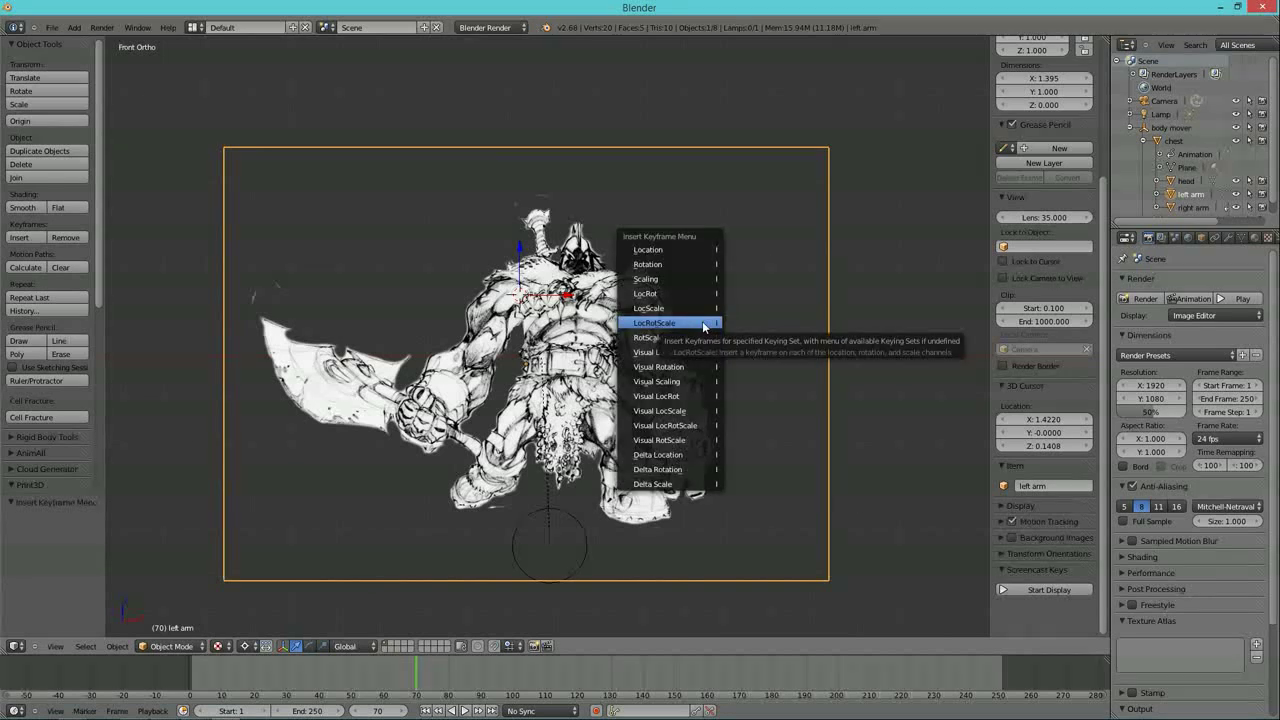
{"action": "left_click", "coordinate": [703, 323]}
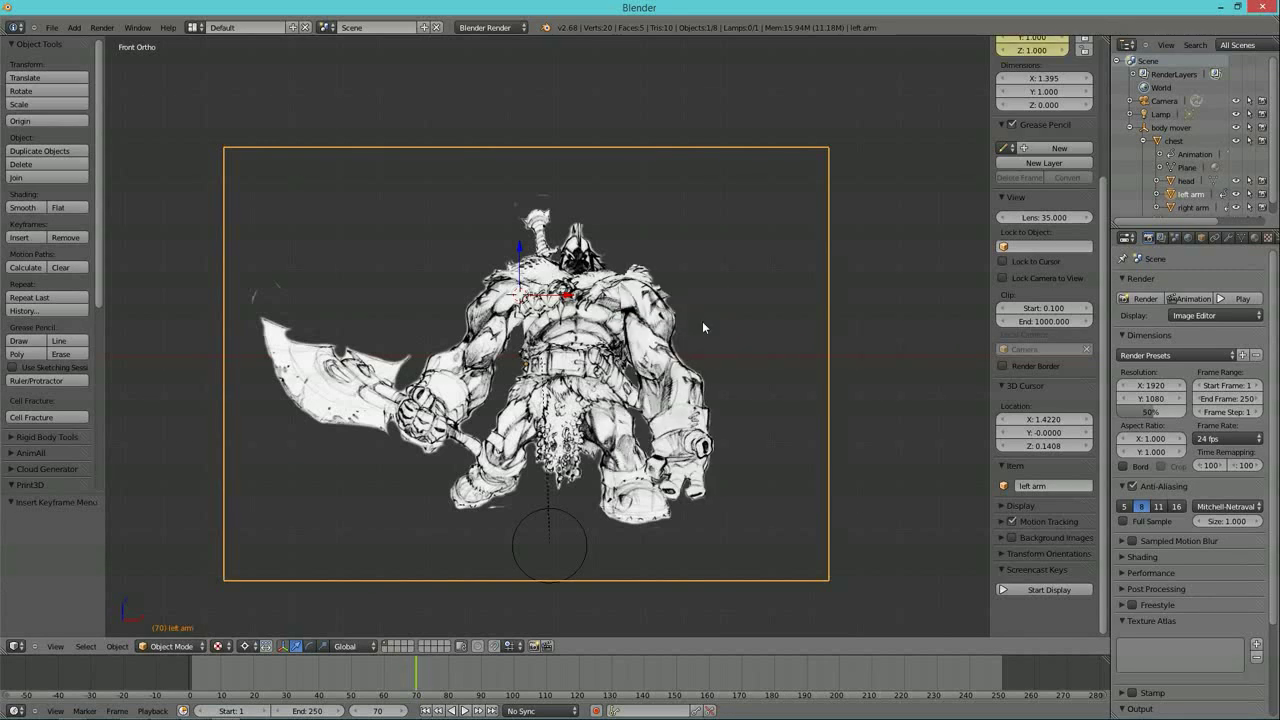
- At frame 96, rotate the left arm plane -83.425° about a 3D cursor placed at its shoulder and insert a LocRotScale keyframe
{"action": "left_click_drag", "start_coordinate": [416, 683], "coordinate": [503, 692]}
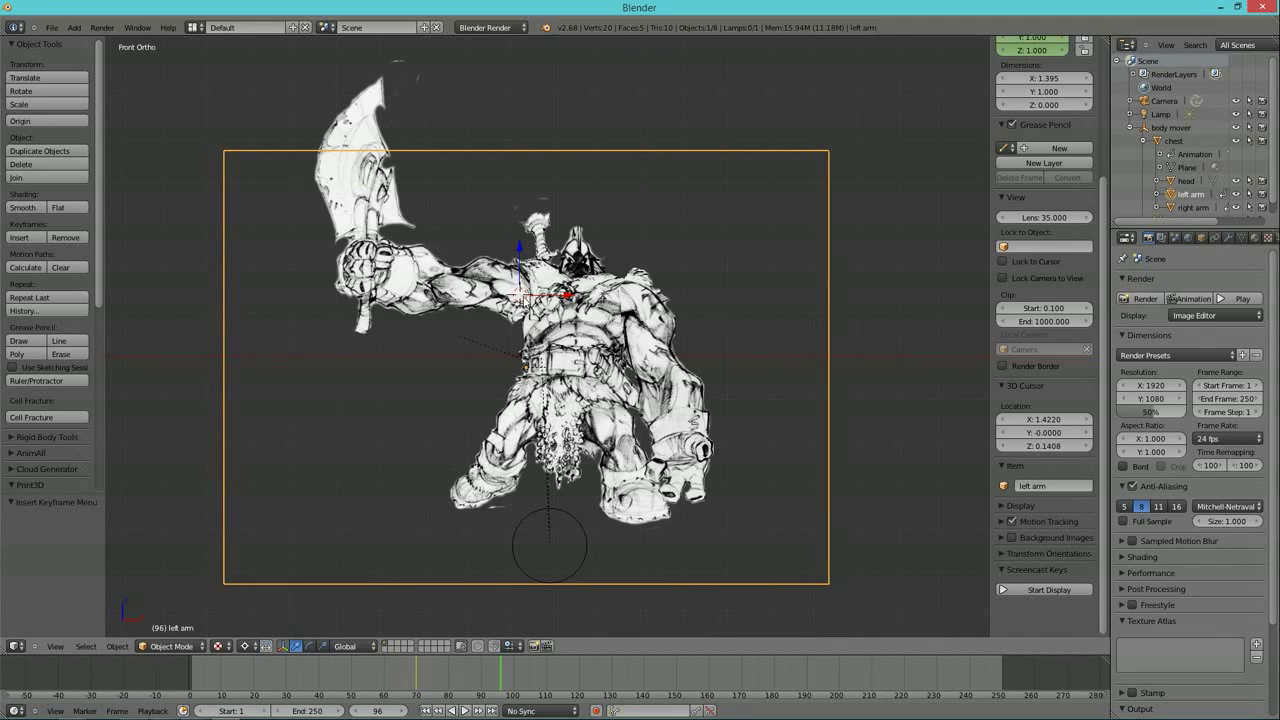
{"action": "left_click", "coordinate": [628, 300]}
{"action": "key", "text": "r"}
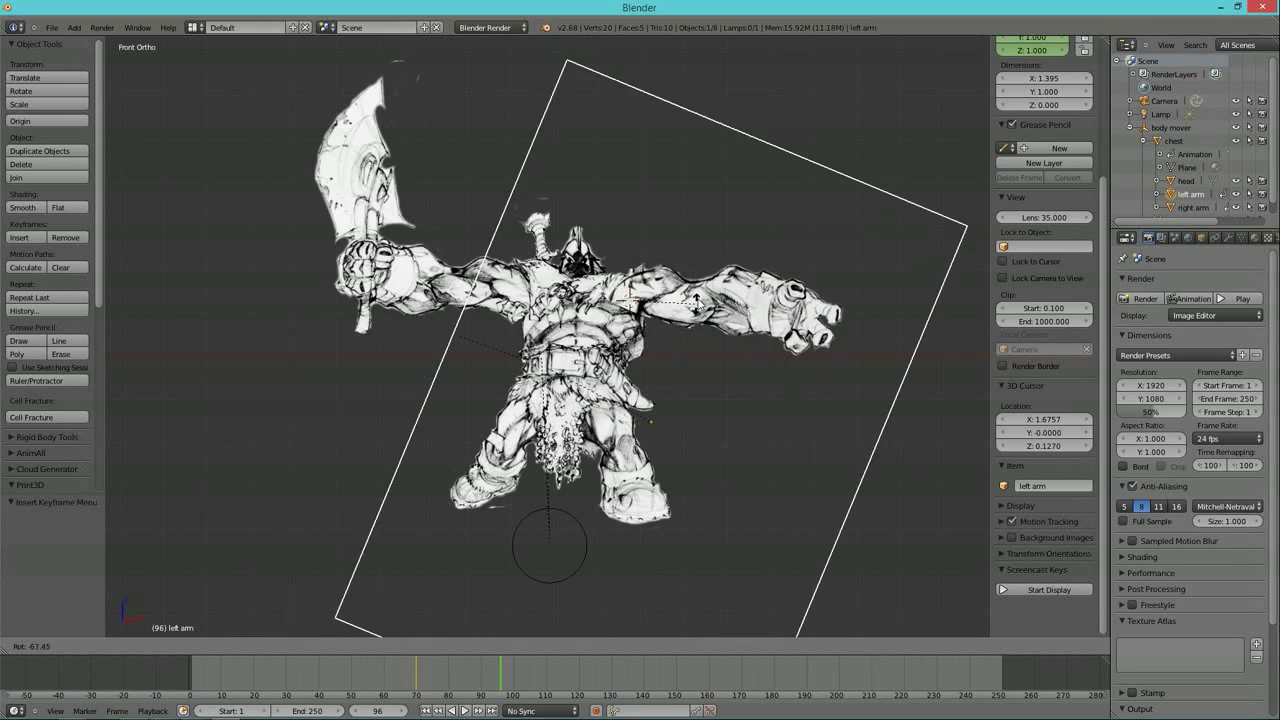
{"action": "left_click", "coordinate": [698, 287]}
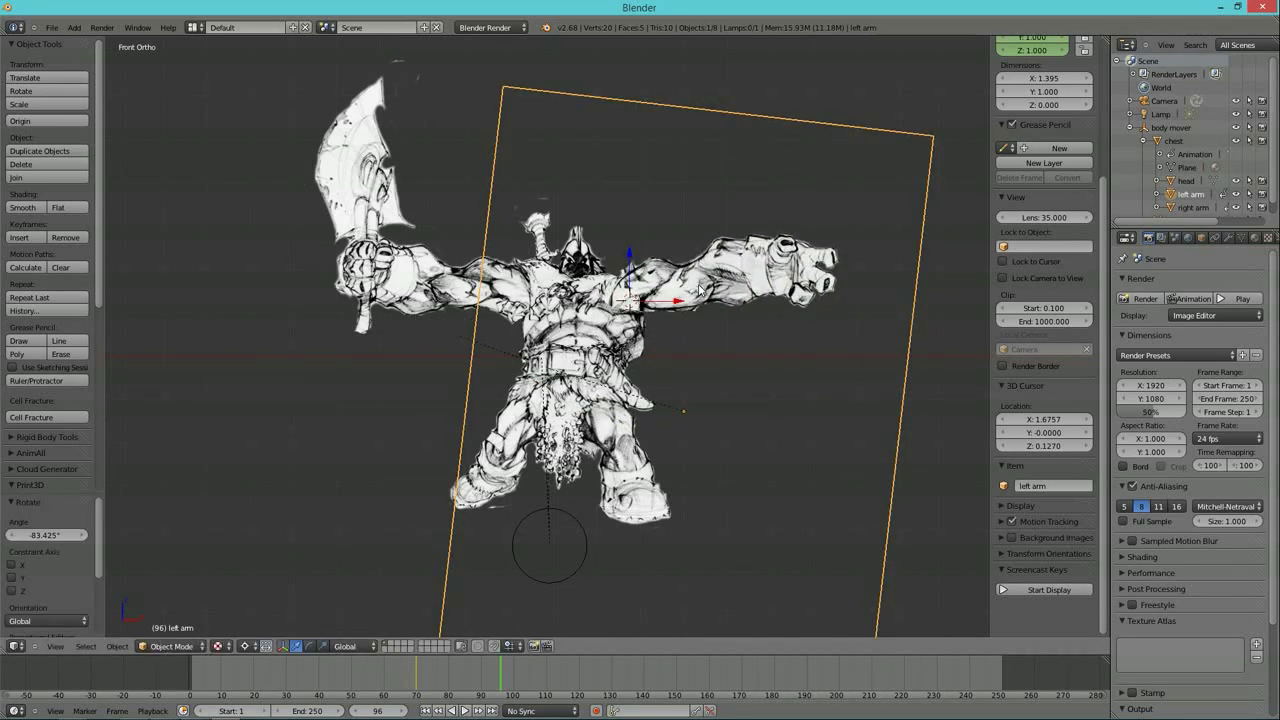
{"action": "key", "text": "i"}
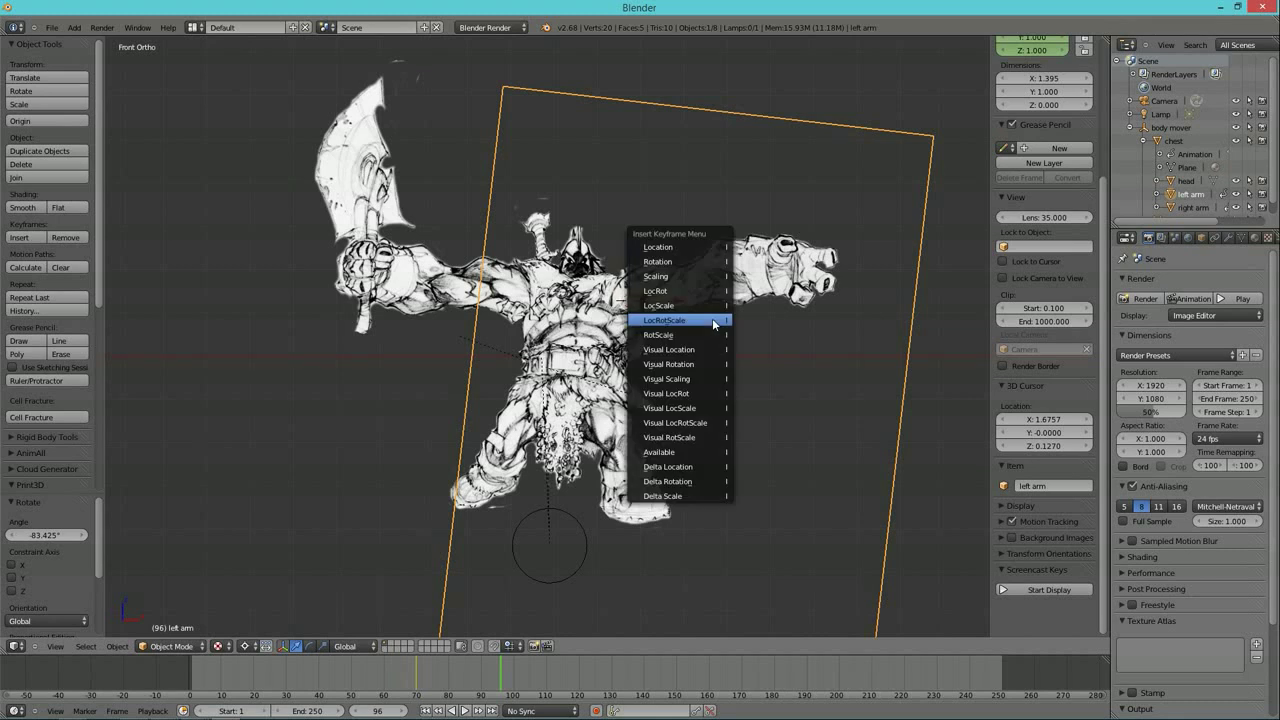
{"action": "left_click", "coordinate": [712, 318]}
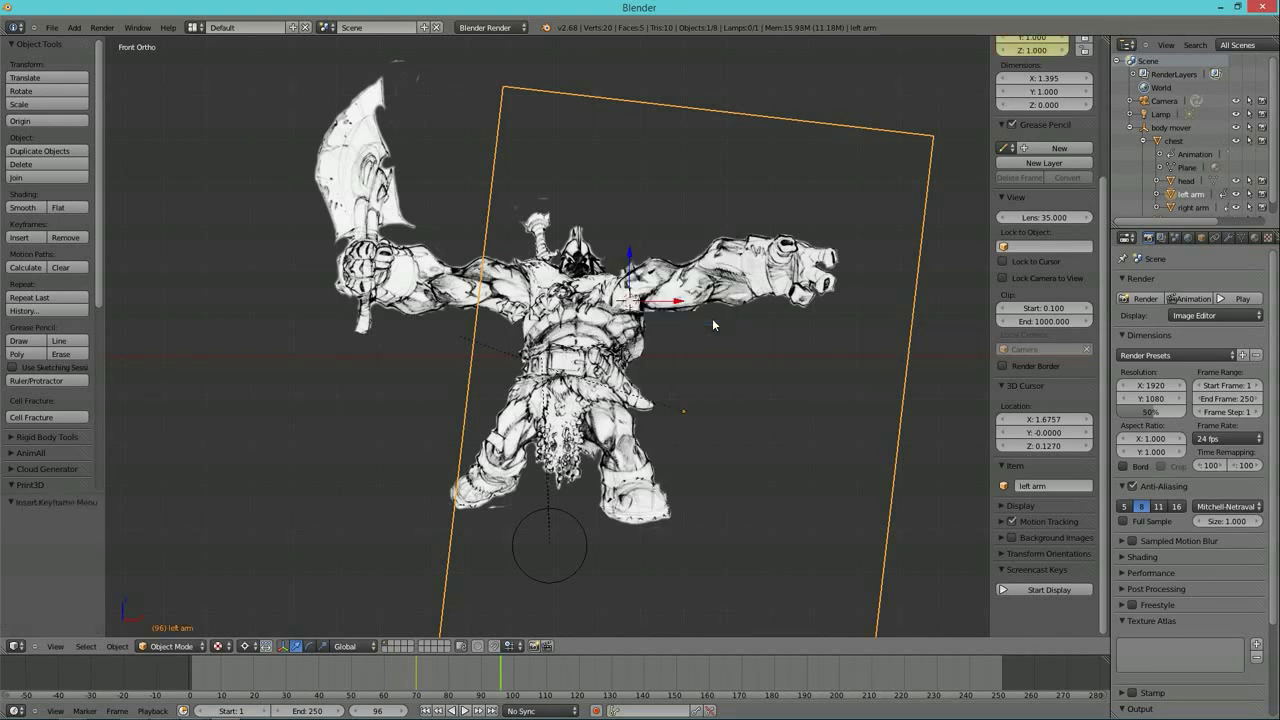
- Scrub the timeline back to frame 75 and examine the arm animation on the whole figure from an angle
{"action": "left_click_drag", "start_coordinate": [495, 680], "coordinate": [433, 715]}
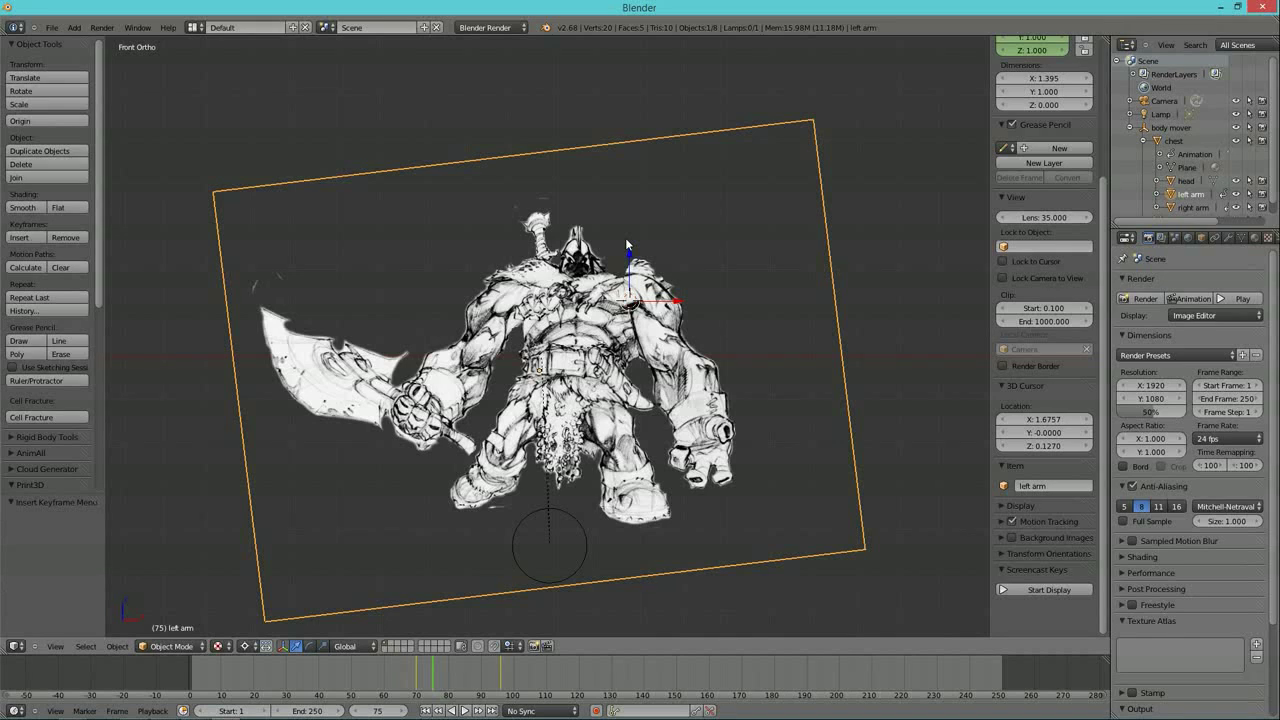
{"action": "scroll", "coordinate": [609, 244], "scroll_direction": "down", "scroll_amount": 2}
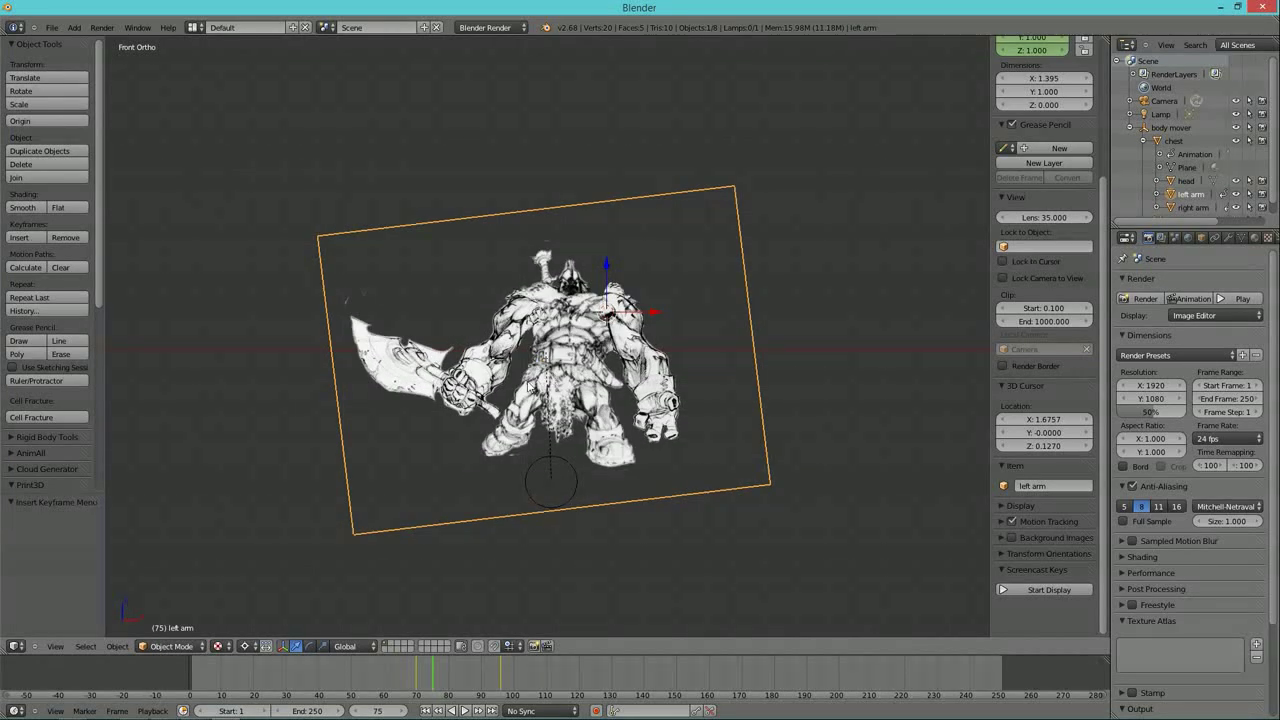
{"action": "scroll", "coordinate": [529, 385], "scroll_direction": "down", "scroll_amount": 1}
{"action": "middle_click_drag", "start_coordinate": [524, 384], "coordinate": [380, 406]}
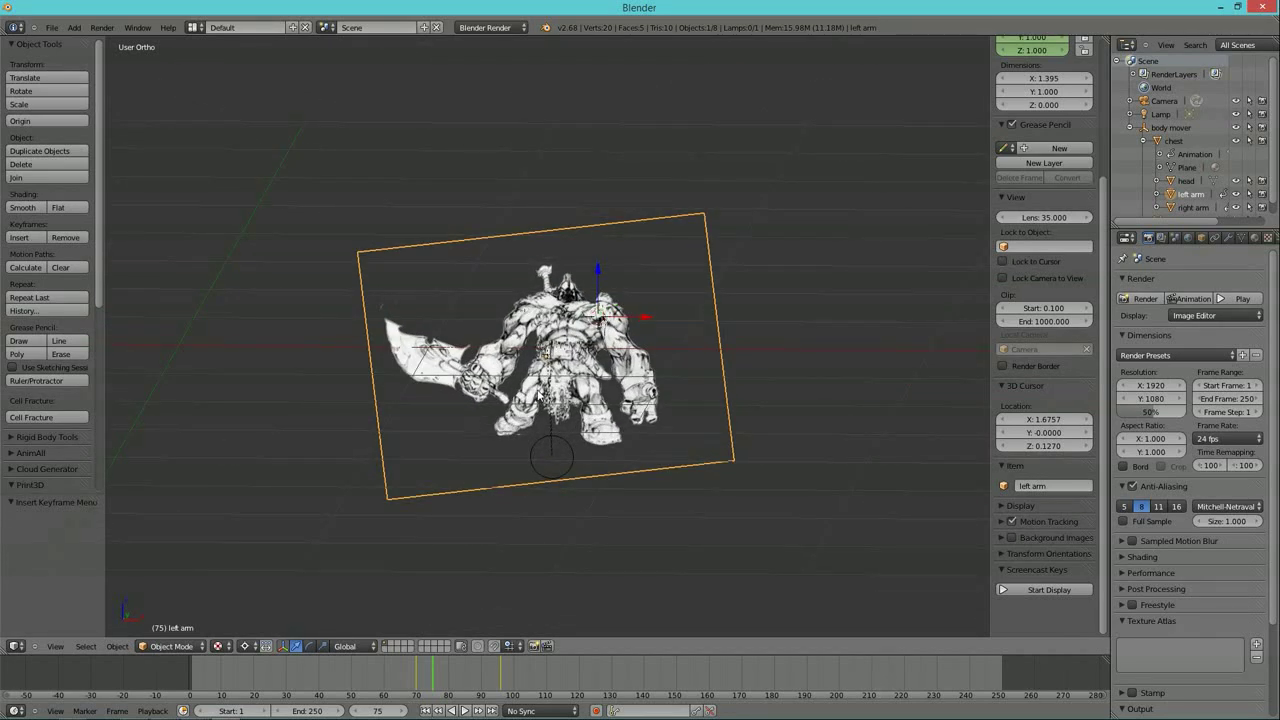
- From the front view, import the zzzz_ancient-castle JPG from the png working folder as an image plane
{"action": "key", "text": "KP_1"}
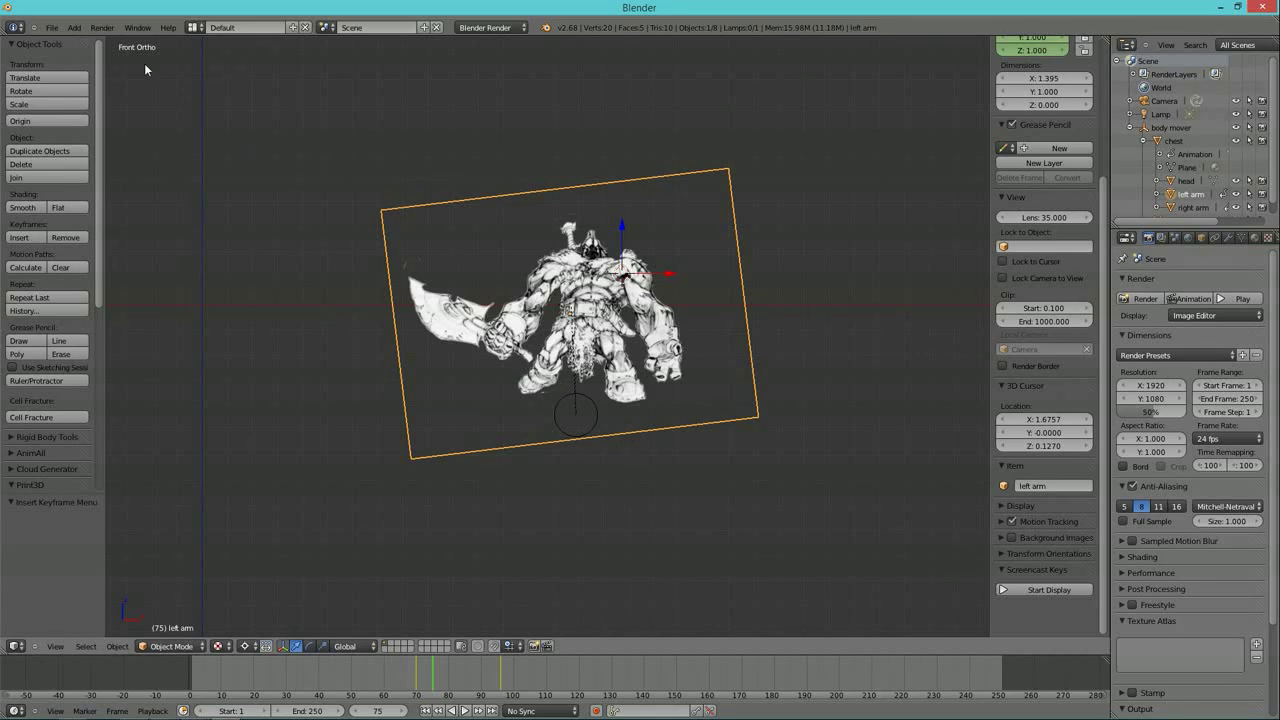
{"action": "left_click", "coordinate": [55, 28]}
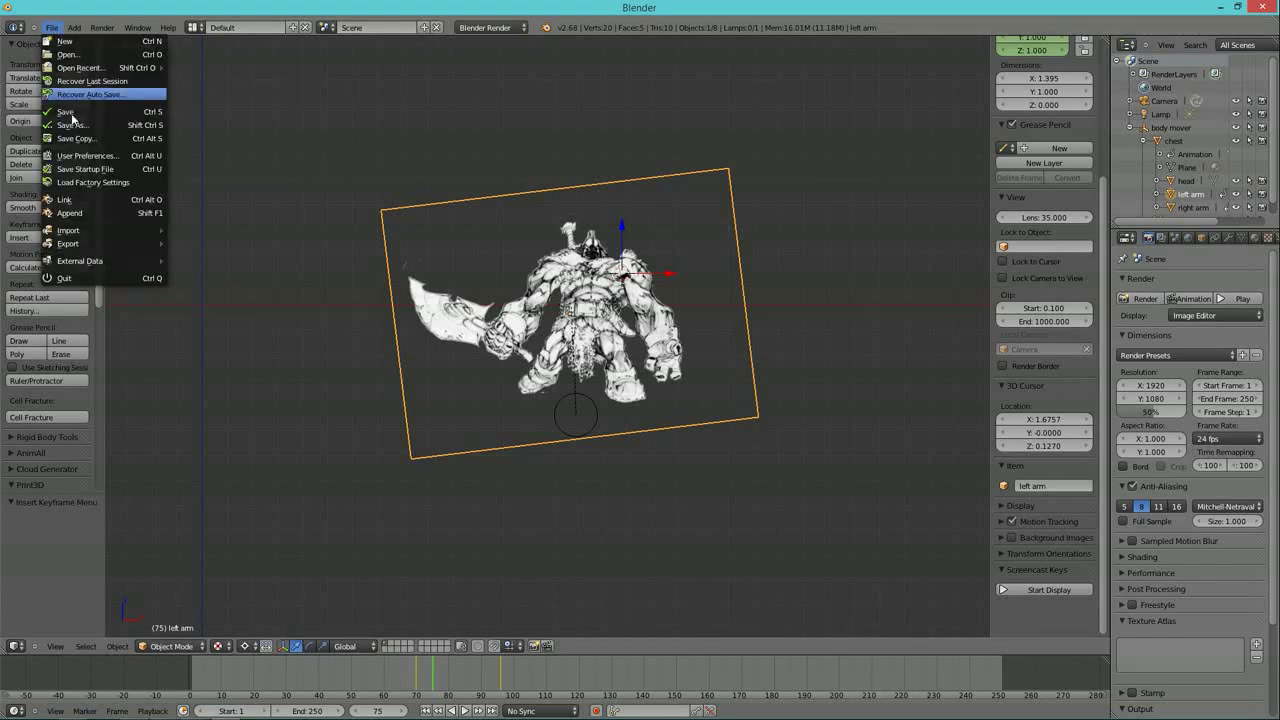
{"action": "mouse_move", "coordinate": [92, 231]}
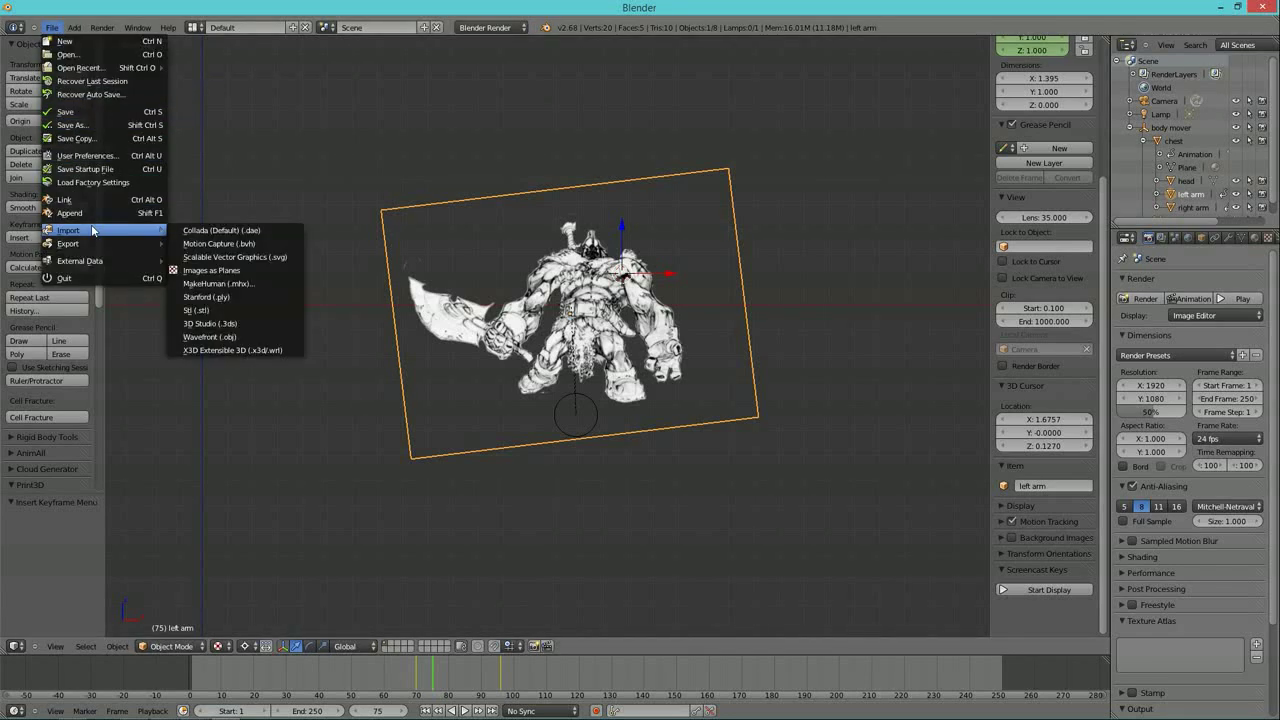
{"action": "left_click", "coordinate": [190, 271]}
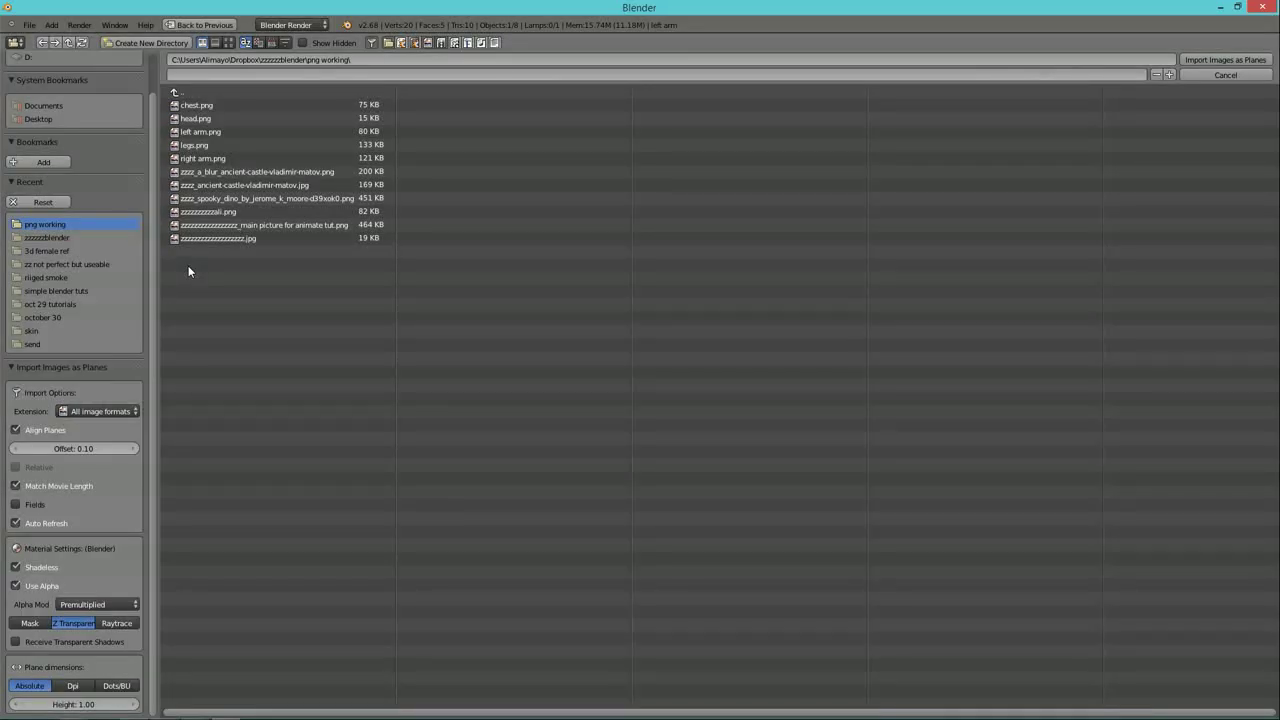
{"action": "left_click", "coordinate": [228, 43]}
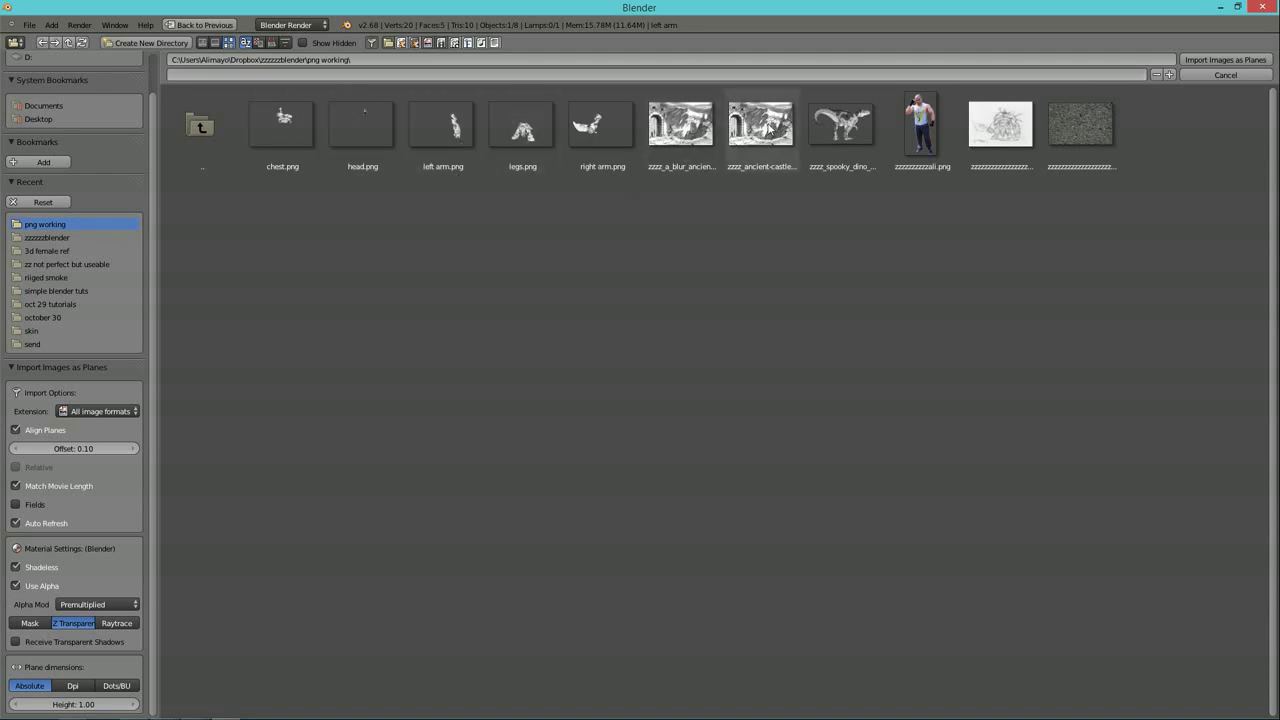
{"action": "left_click", "coordinate": [767, 137]}
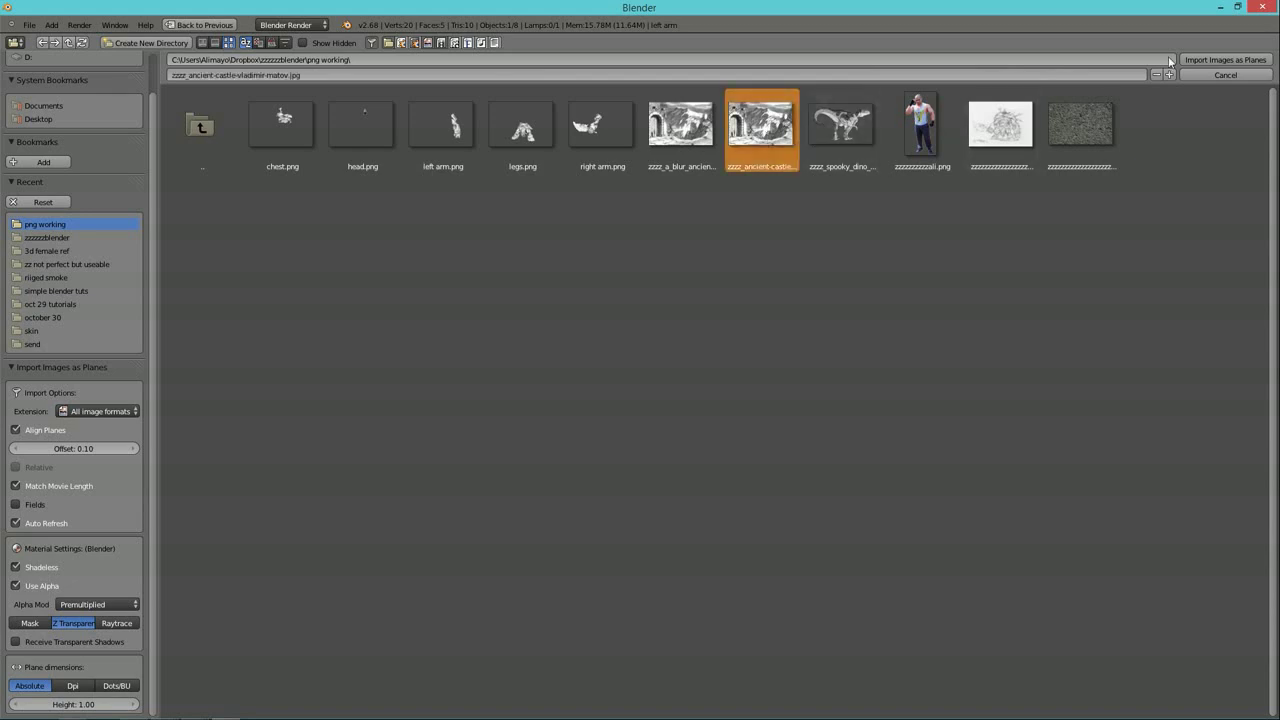
{"action": "left_click", "coordinate": [1212, 60]}
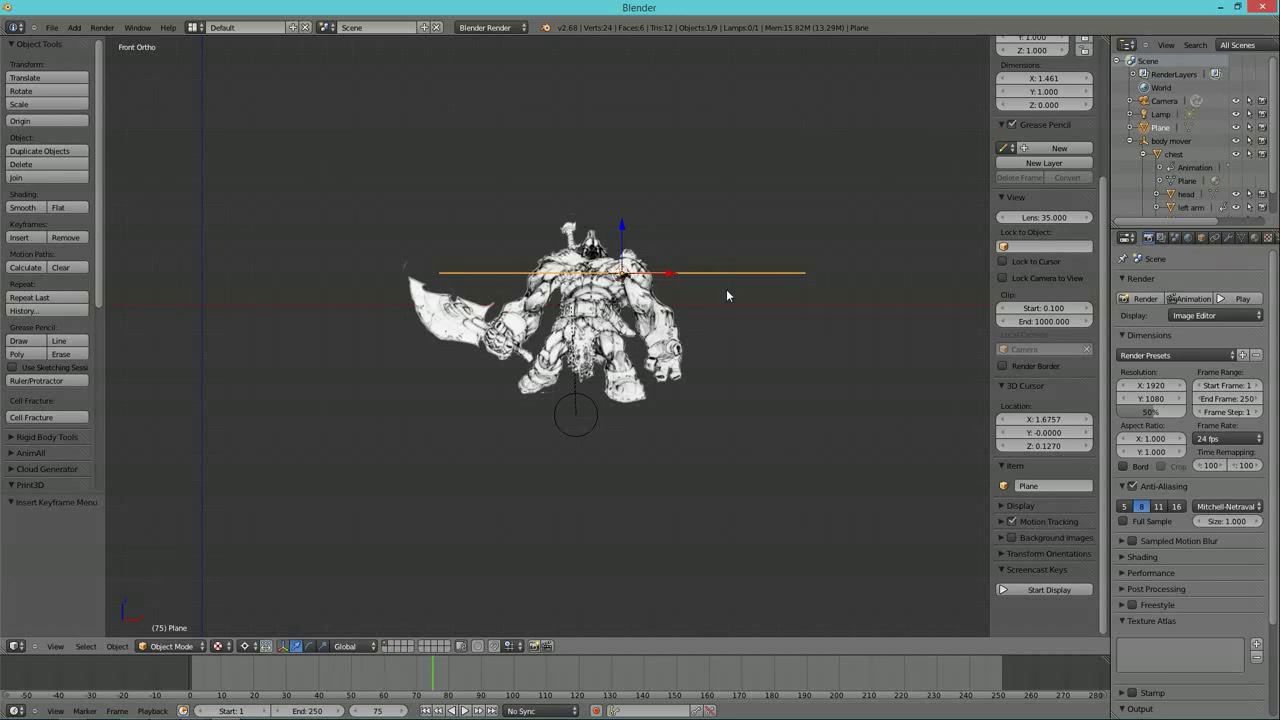
- Rotate the castle plane 90° about X and move it about 0.704 along Y behind the warrior
{"action": "type", "text": "rx90"}
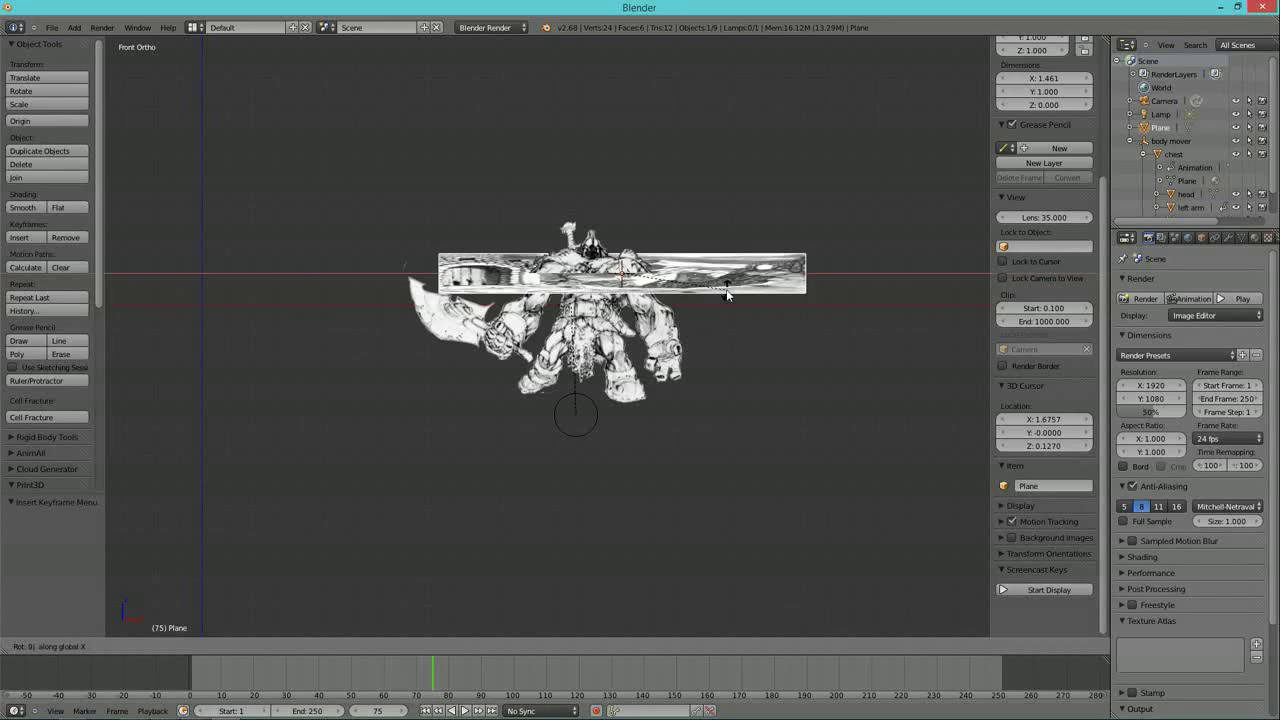
{"action": "key", "text": "Return"}
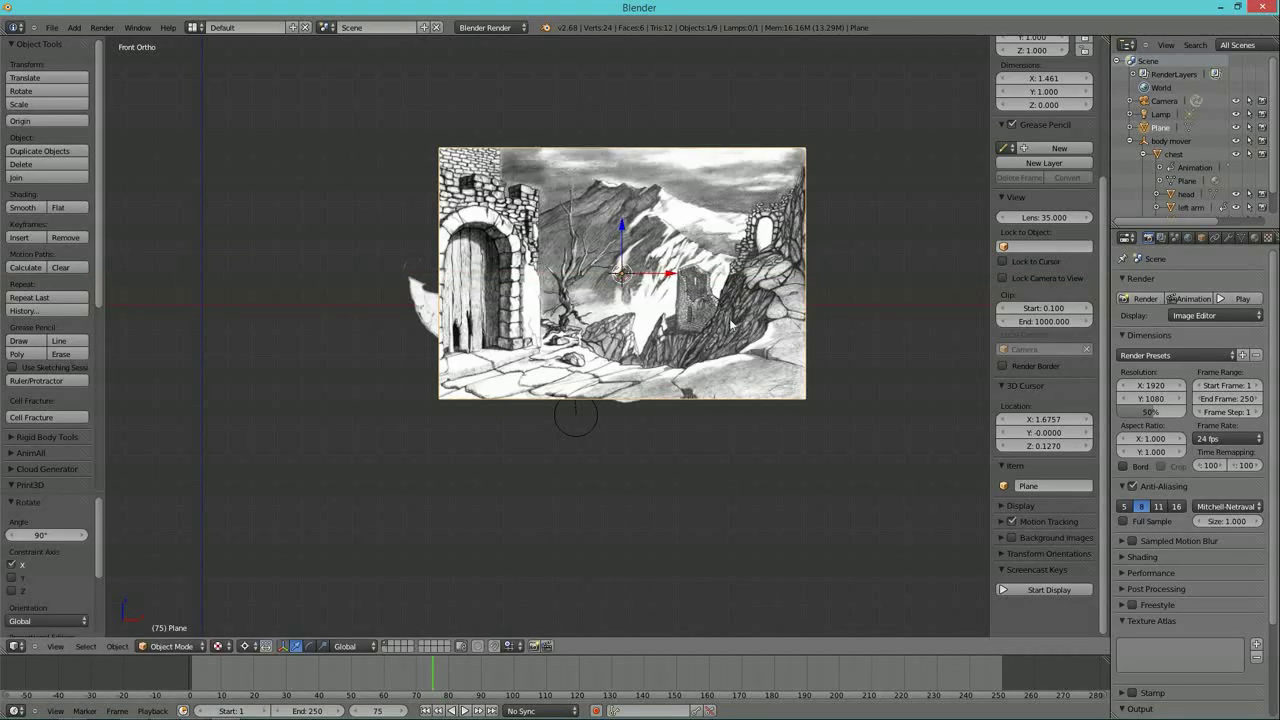
{"action": "middle_click_drag", "start_coordinate": [882, 312], "coordinate": [769, 357]}
{"action": "key", "text": "g"}
{"action": "key", "text": "y"}
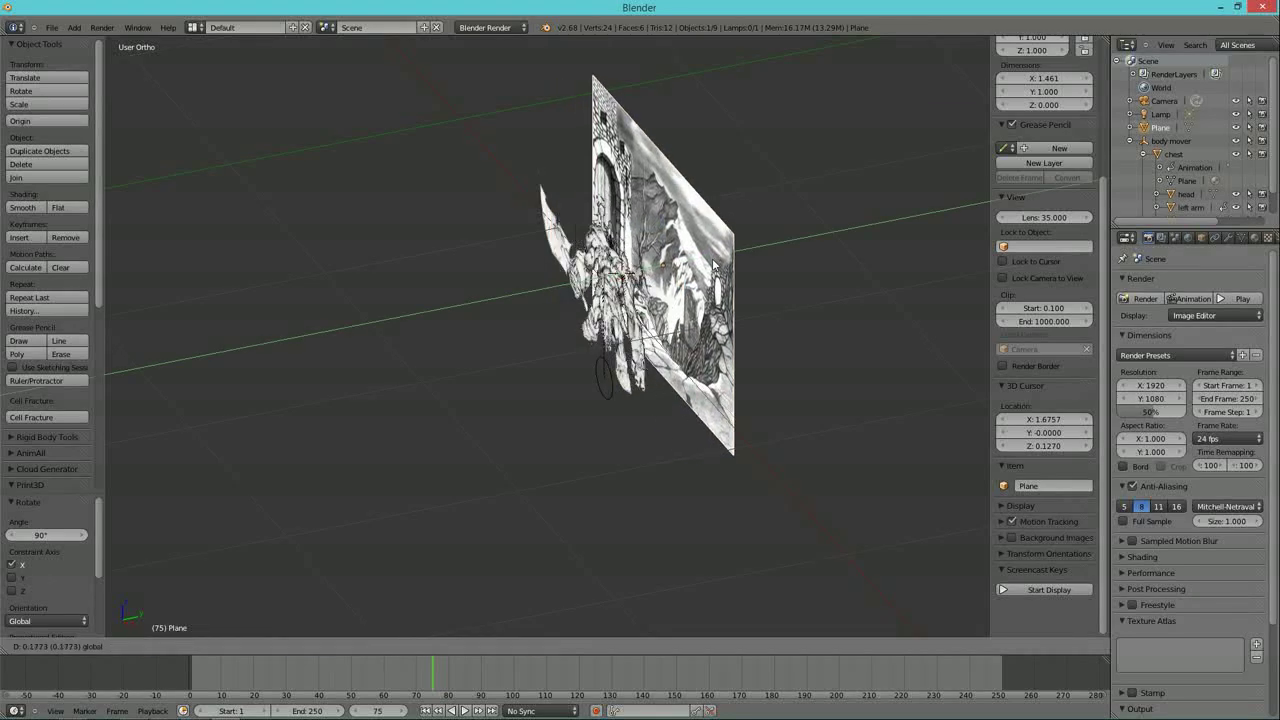
{"action": "left_click", "coordinate": [803, 291]}
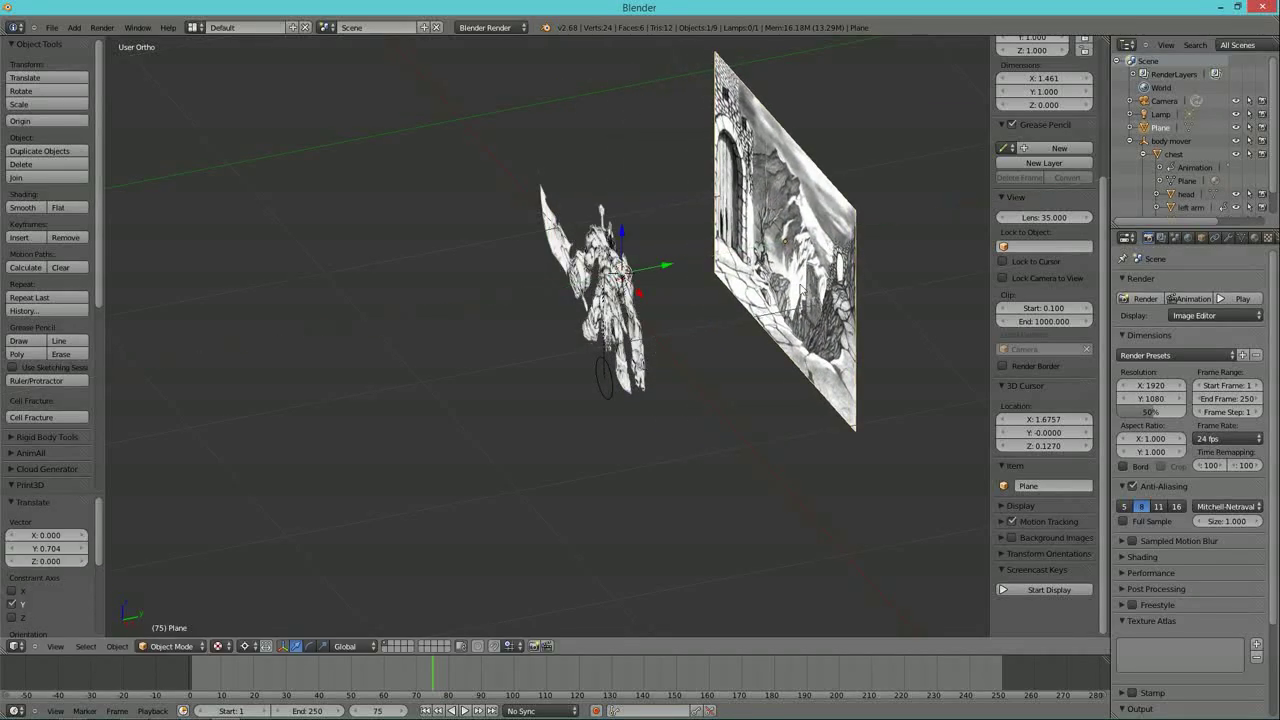
- Import the dark gravel texture JPG from the png working folder as another image plane
{"action": "middle_click_drag", "start_coordinate": [703, 400], "coordinate": [785, 392]}
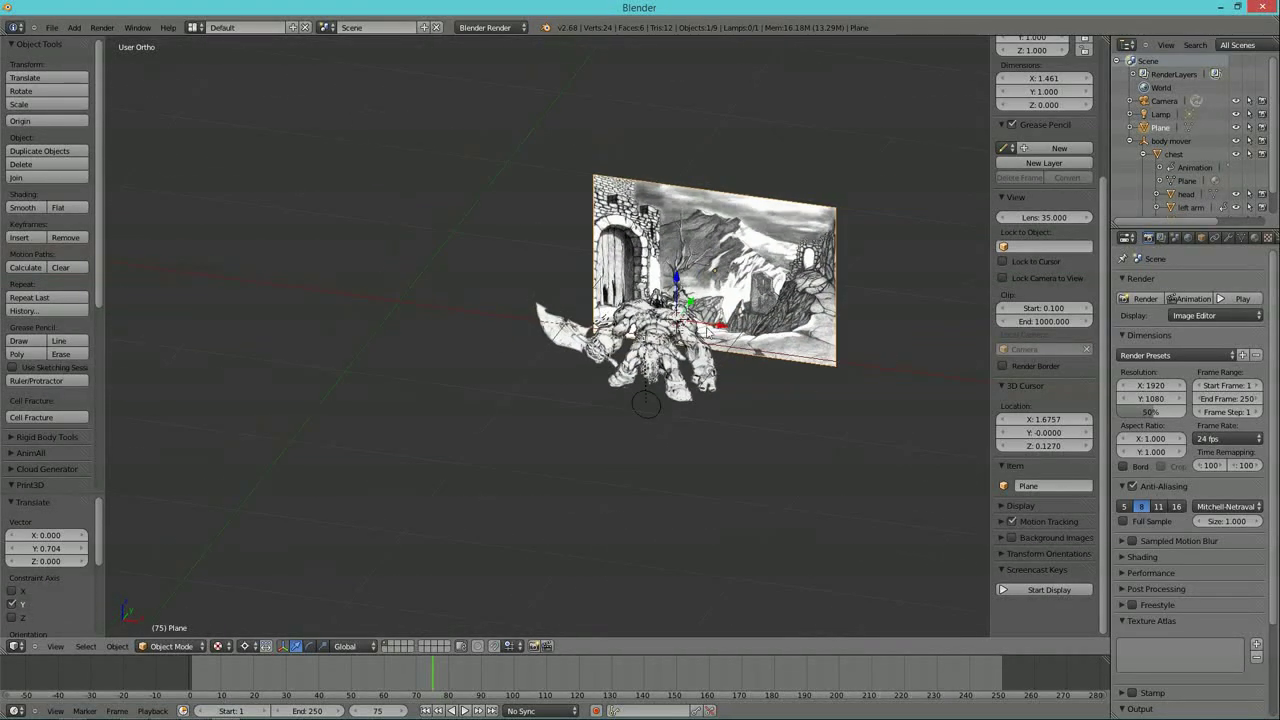
{"action": "left_click", "coordinate": [52, 27]}
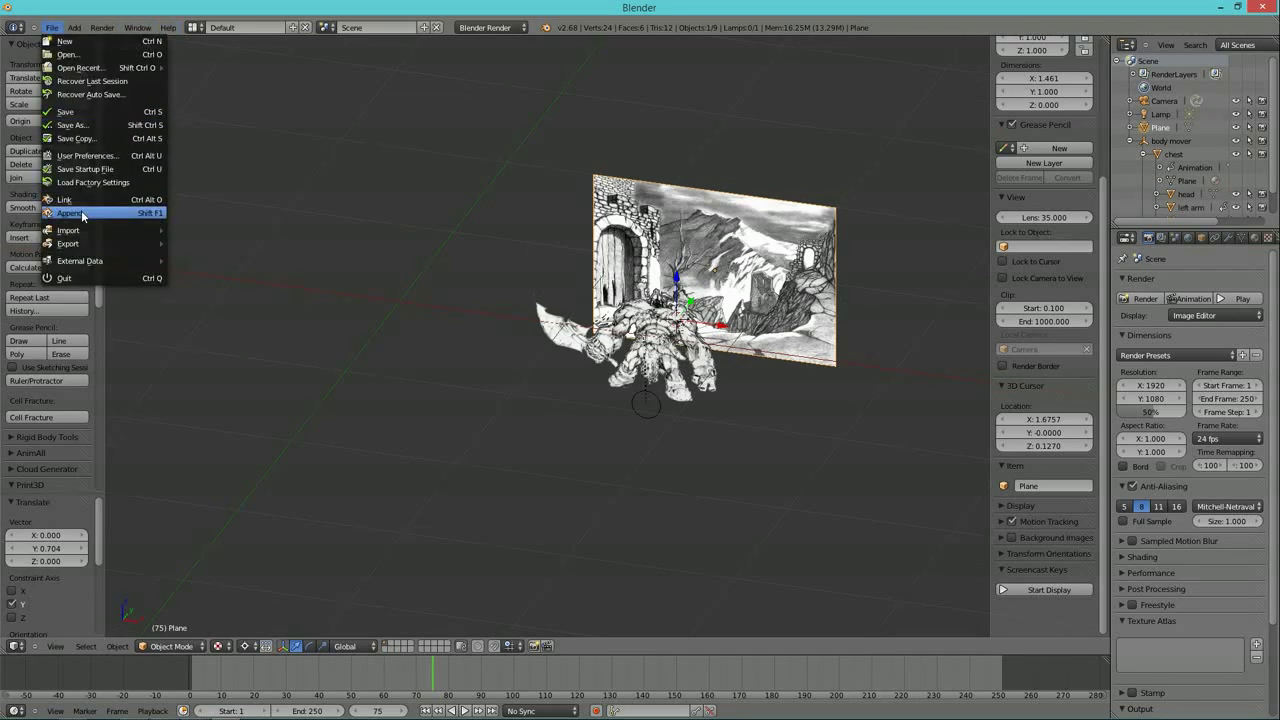
{"action": "mouse_move", "coordinate": [85, 230]}
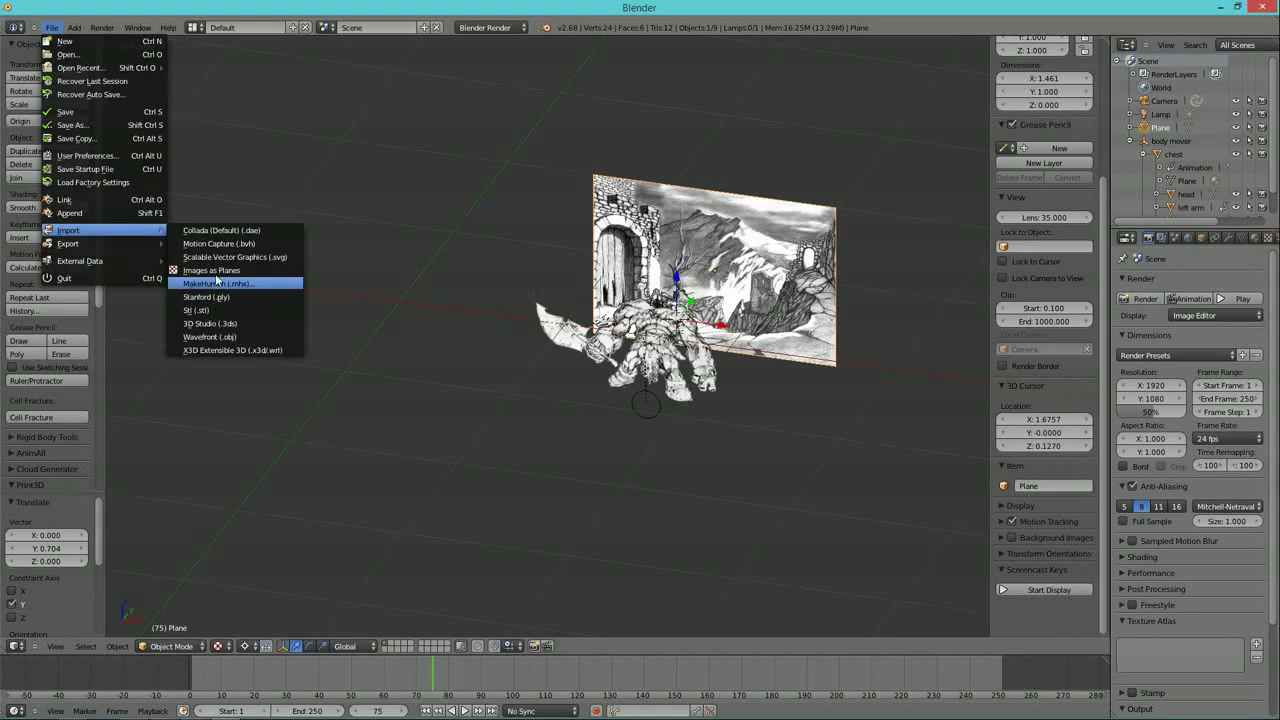
{"action": "left_click", "coordinate": [213, 271]}
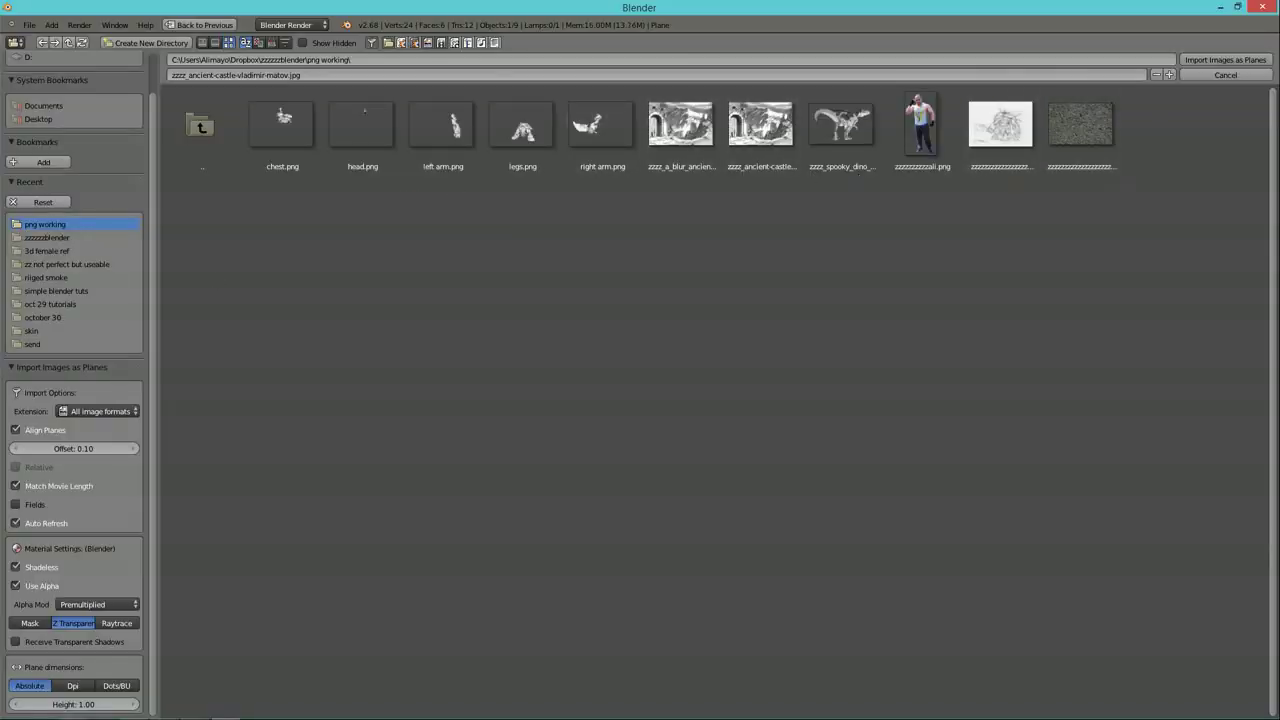
{"action": "left_click", "coordinate": [1081, 126]}
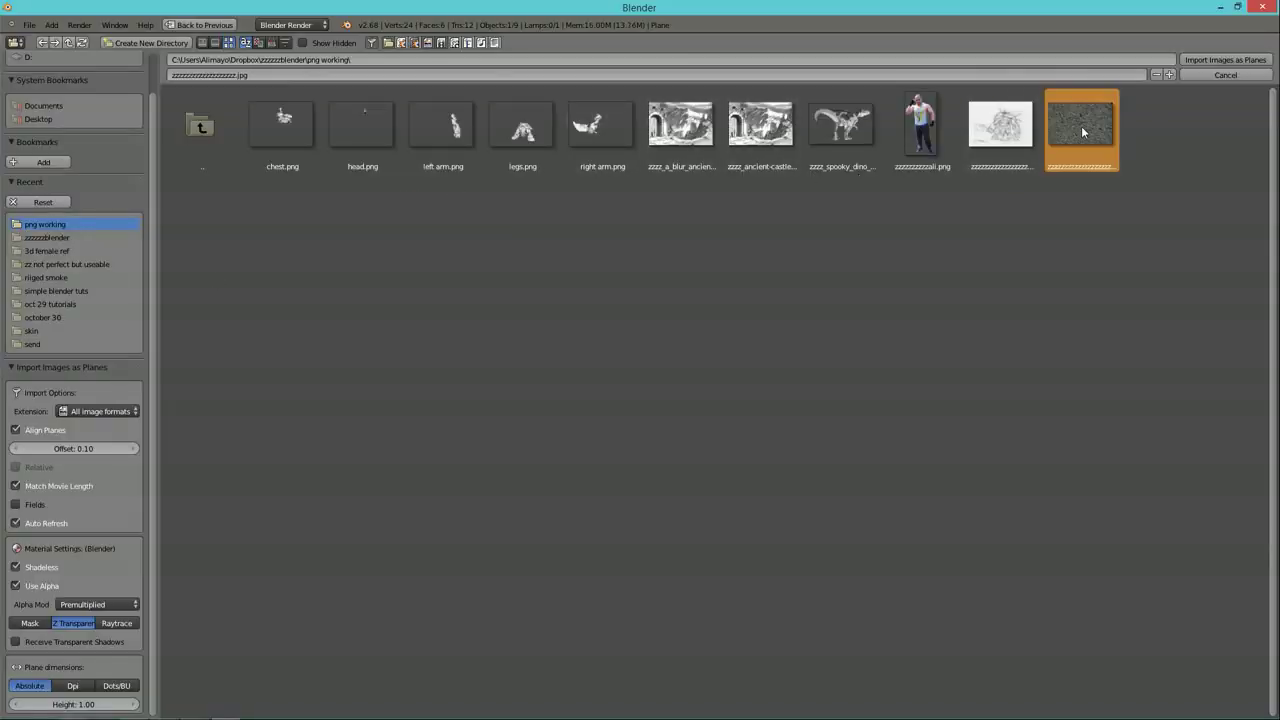
{"action": "left_click", "coordinate": [1219, 58]}
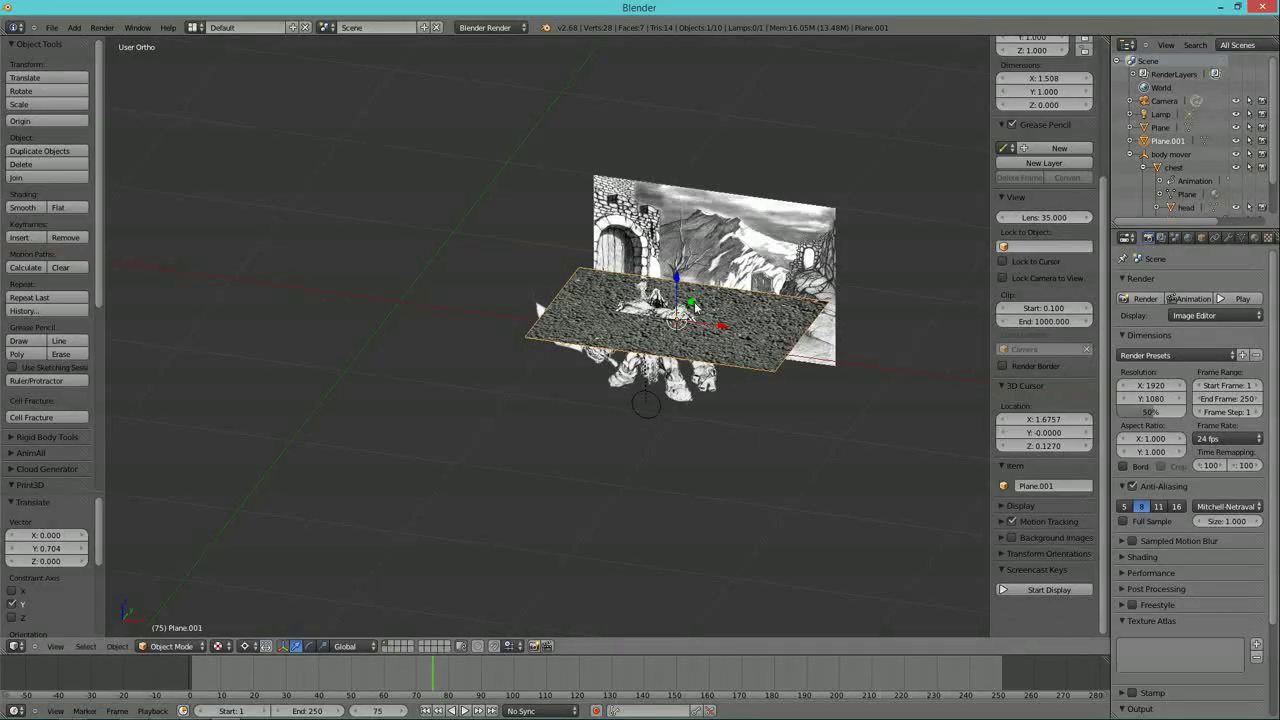
- Move the gravel plane about -0.523 along Z under the warrior's feet and scale it up about 1.652 times
{"action": "key", "text": "g"}
{"action": "key", "text": "z"}
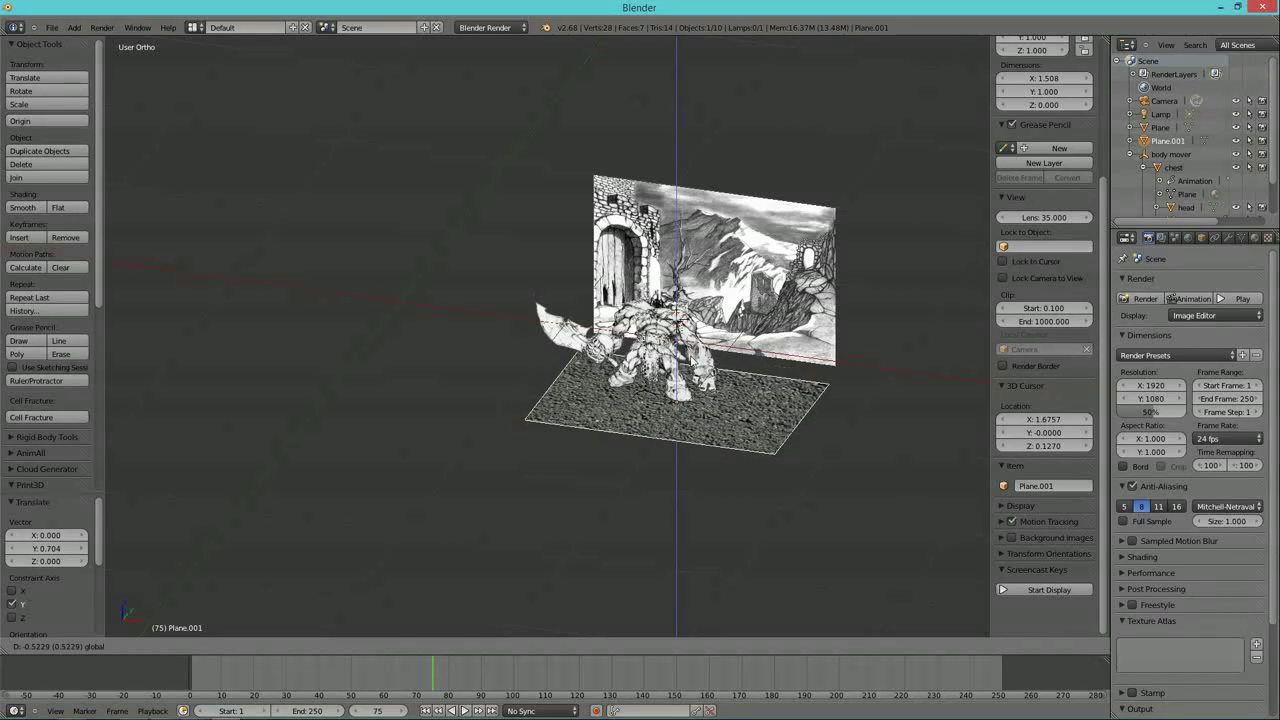
{"action": "left_click", "coordinate": [694, 362]}
{"action": "key", "text": "s"}
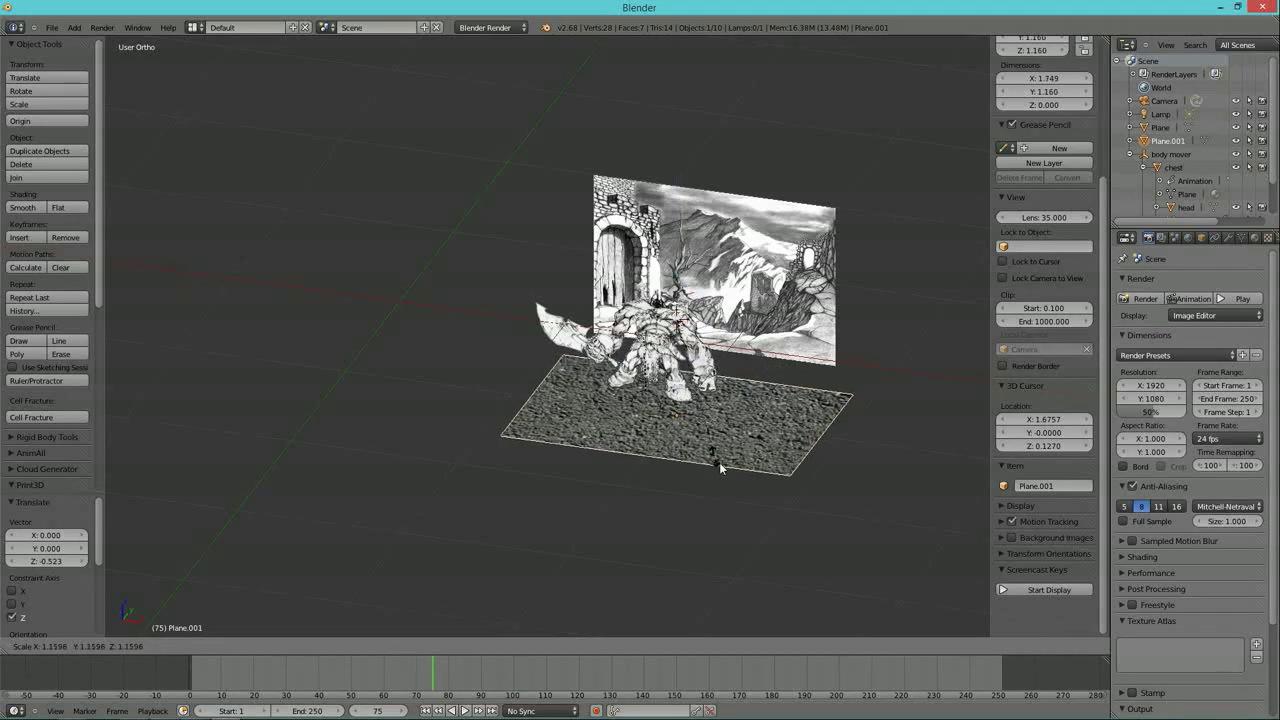
{"action": "left_click", "coordinate": [742, 510]}
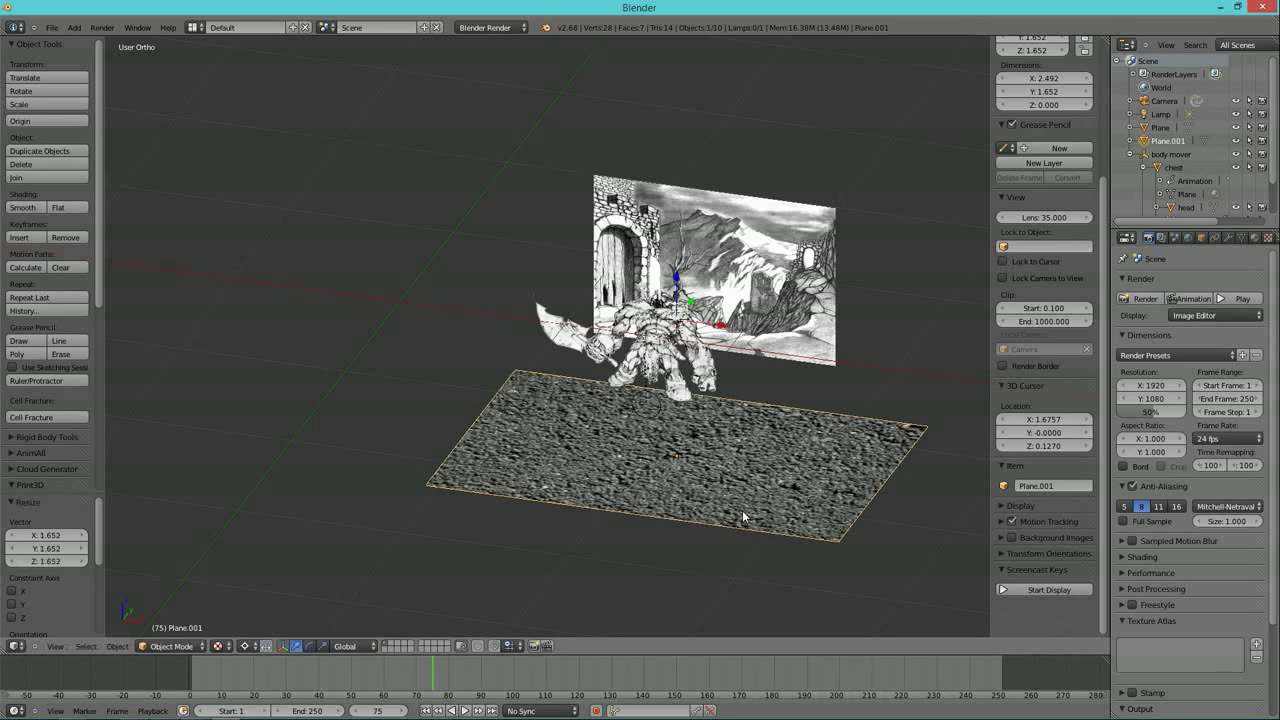
- Switch the pivot point away from the 3D cursor and raise the gravel plane about 0.333 along Z
{"action": "left_click", "coordinate": [249, 650]}
{"action": "left_click", "coordinate": [252, 650]}
{"action": "left_click", "coordinate": [255, 650]}
{"action": "left_click", "coordinate": [279, 589]}
{"action": "left_click_drag", "start_coordinate": [681, 414], "coordinate": [679, 360]}
- Scale the castle plane up about 2.1 times and raise it about 0.514 along Z
{"action": "right_click", "coordinate": [785, 222]}
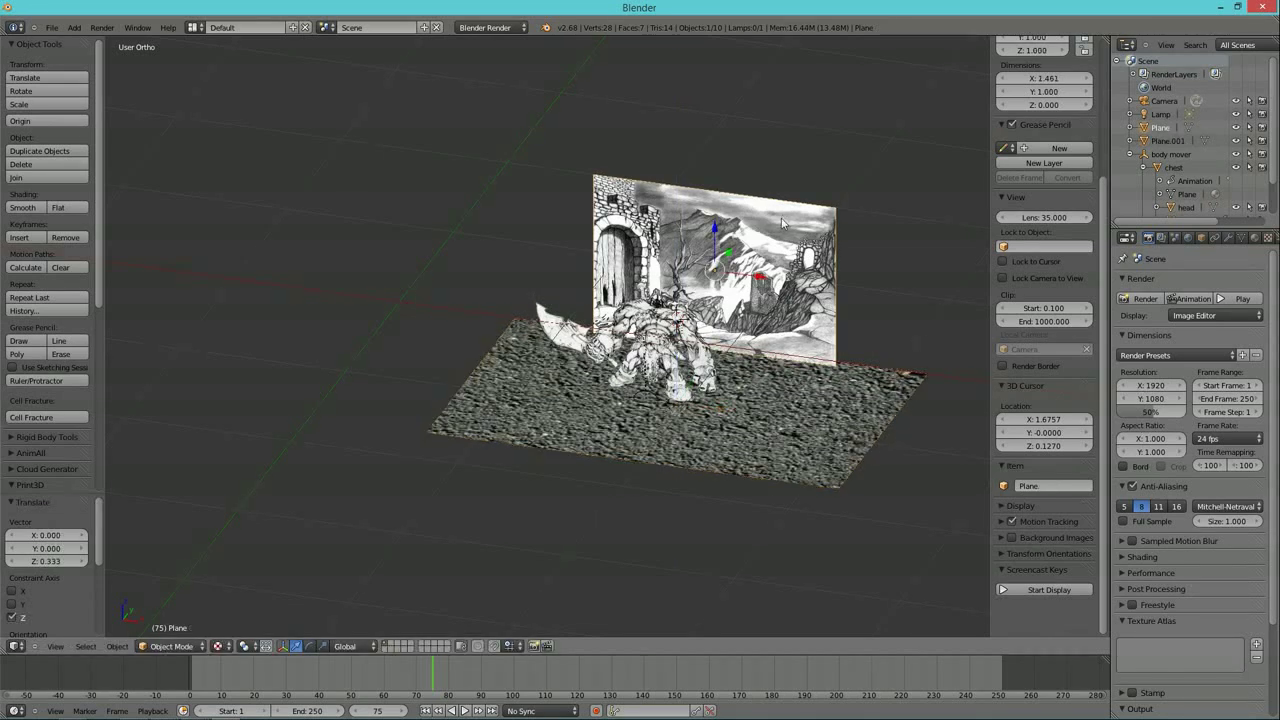
{"action": "key", "text": "s"}
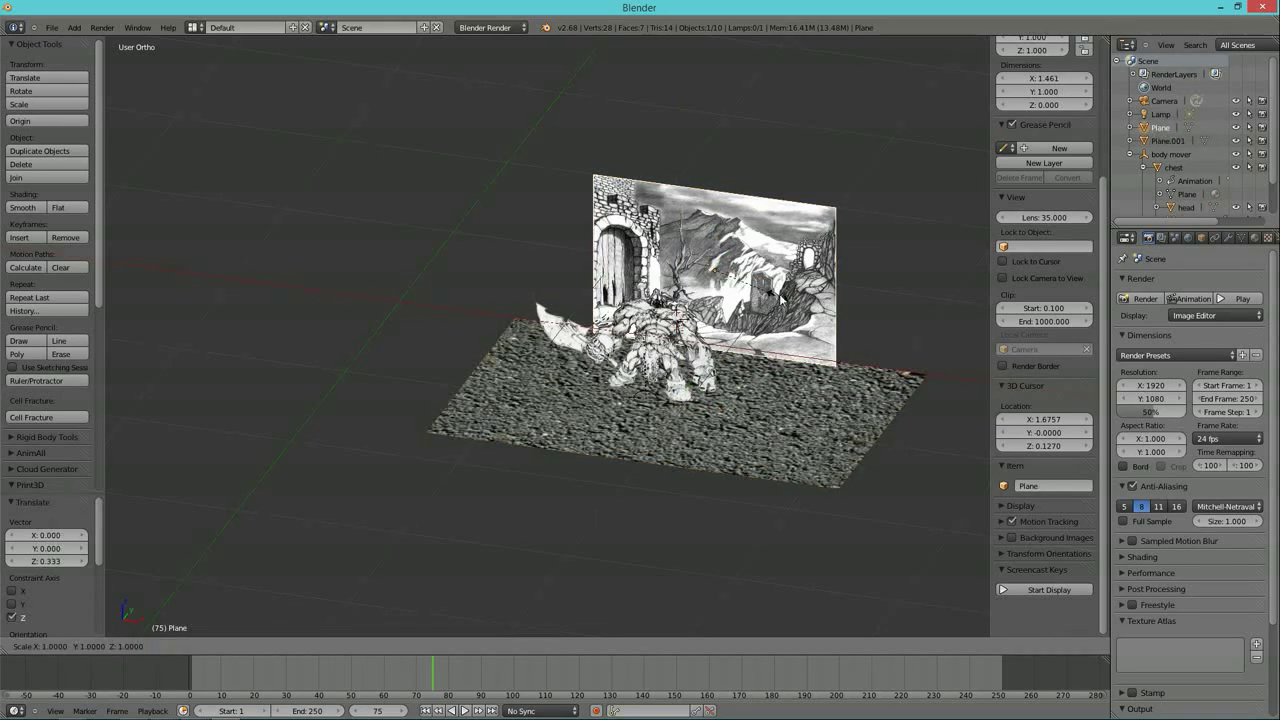
{"action": "left_click", "coordinate": [843, 340]}
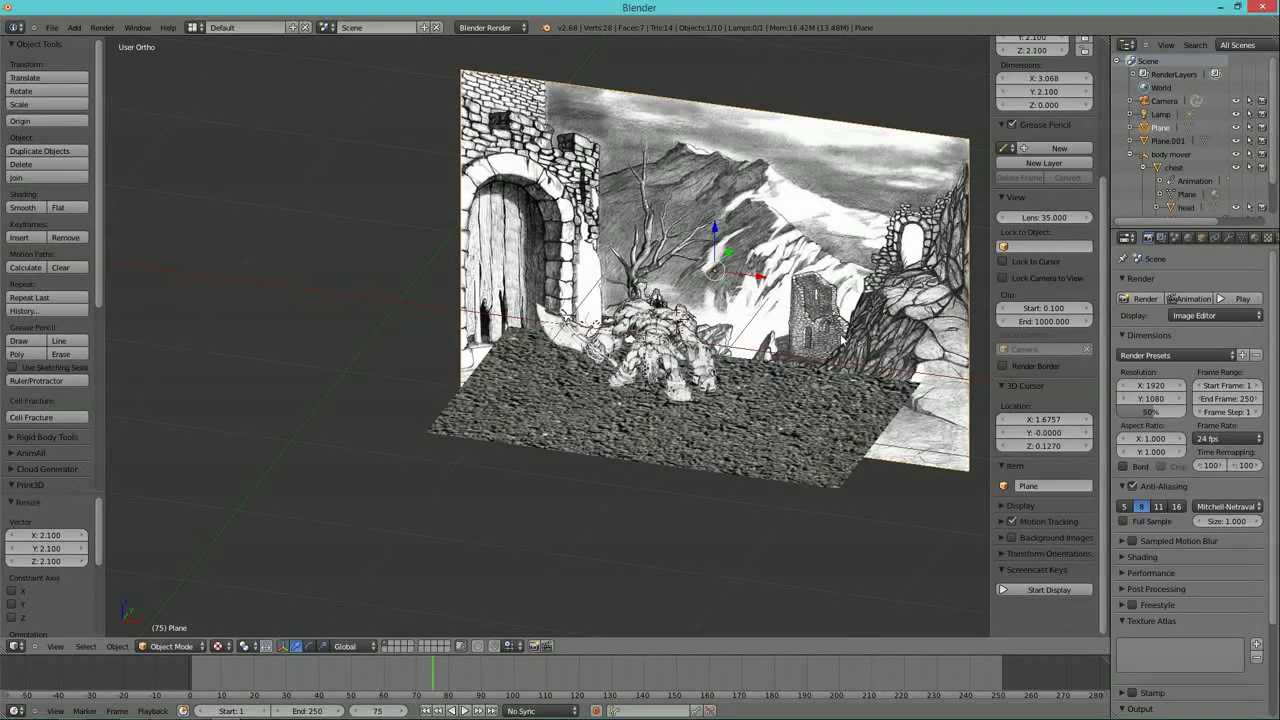
{"action": "key", "text": "g"}
{"action": "key", "text": "z"}
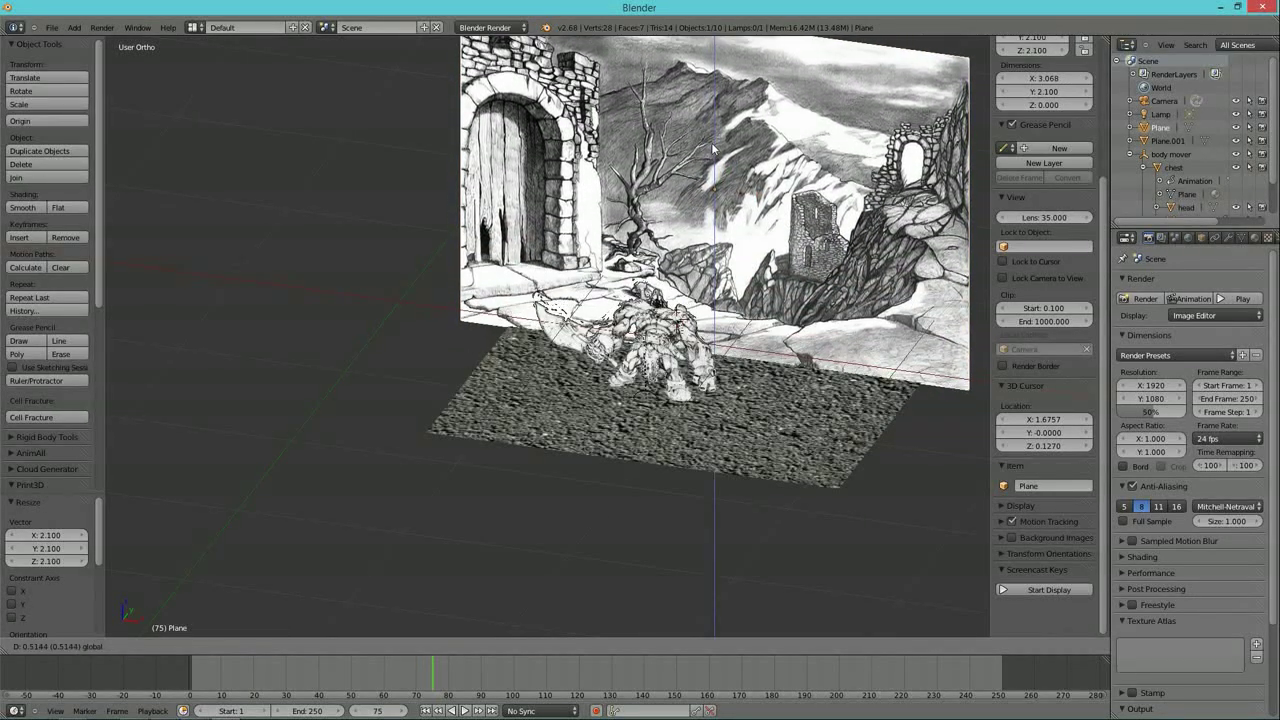
{"action": "left_click", "coordinate": [713, 148]}
- Using Lock Camera to View, frame the castle backdrop, warrior and ground from the front, and switch the lock off again
{"action": "middle_click_drag", "start_coordinate": [713, 148], "coordinate": [787, 360]}
{"action": "scroll", "coordinate": [788, 359], "scroll_direction": "down", "scroll_amount": 1}
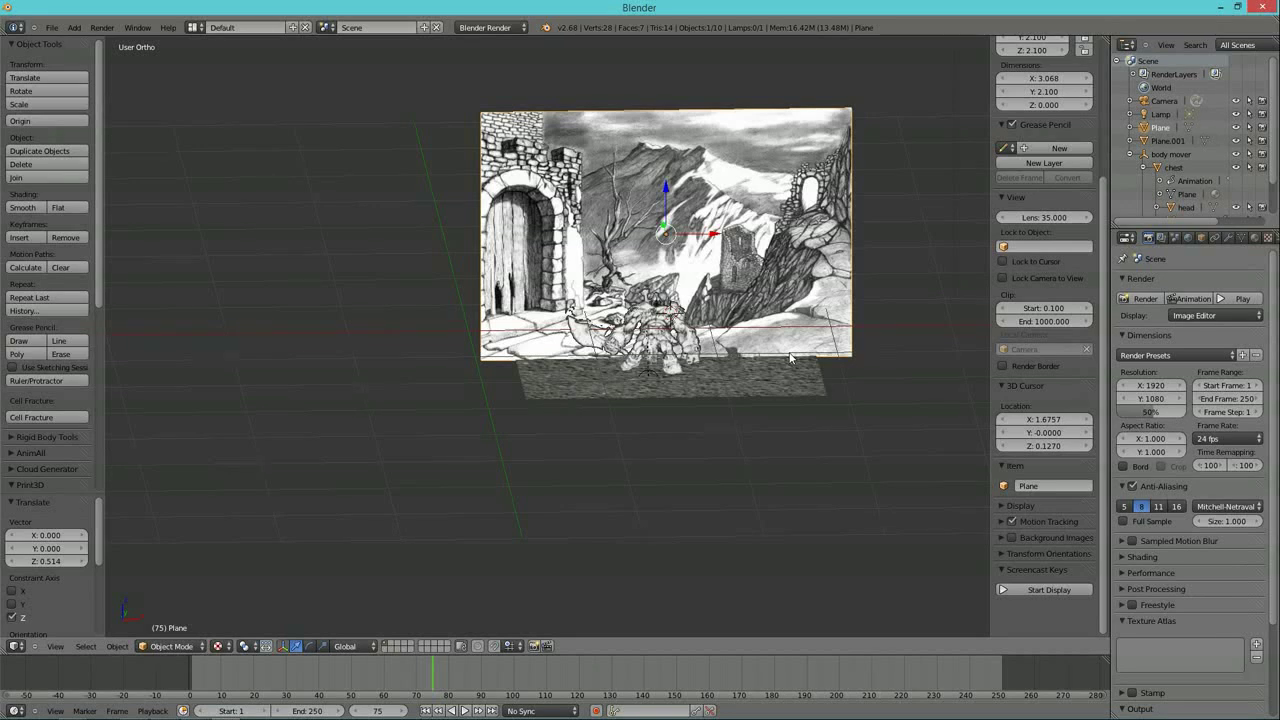
{"action": "key", "text": "KP_0"}
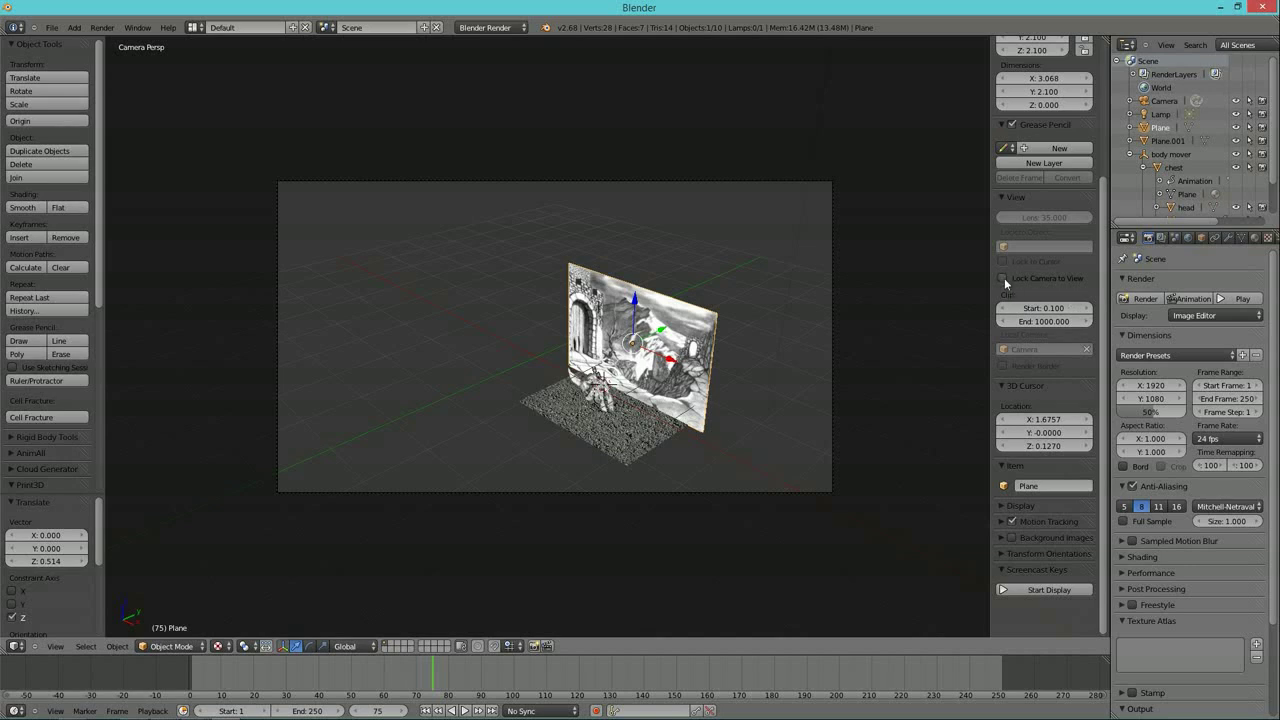
{"action": "left_click", "coordinate": [1004, 278]}
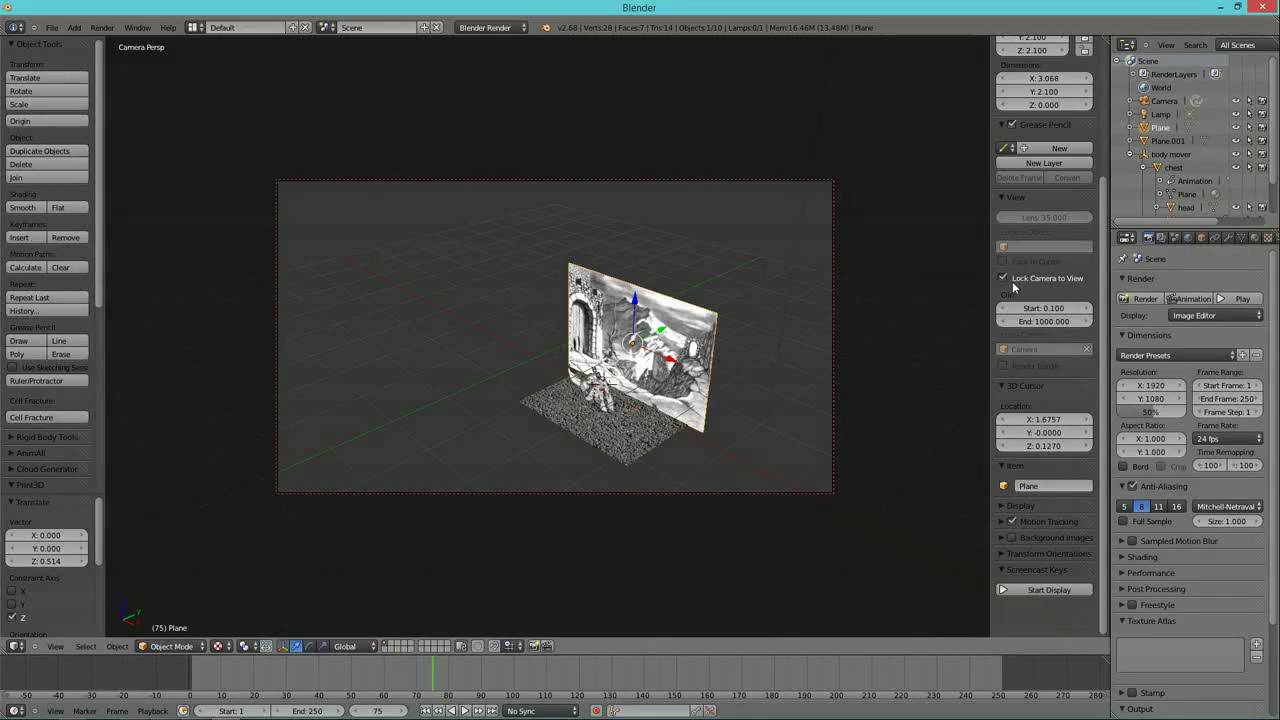
{"action": "middle_click_drag", "start_coordinate": [702, 384], "coordinate": [677, 378]}
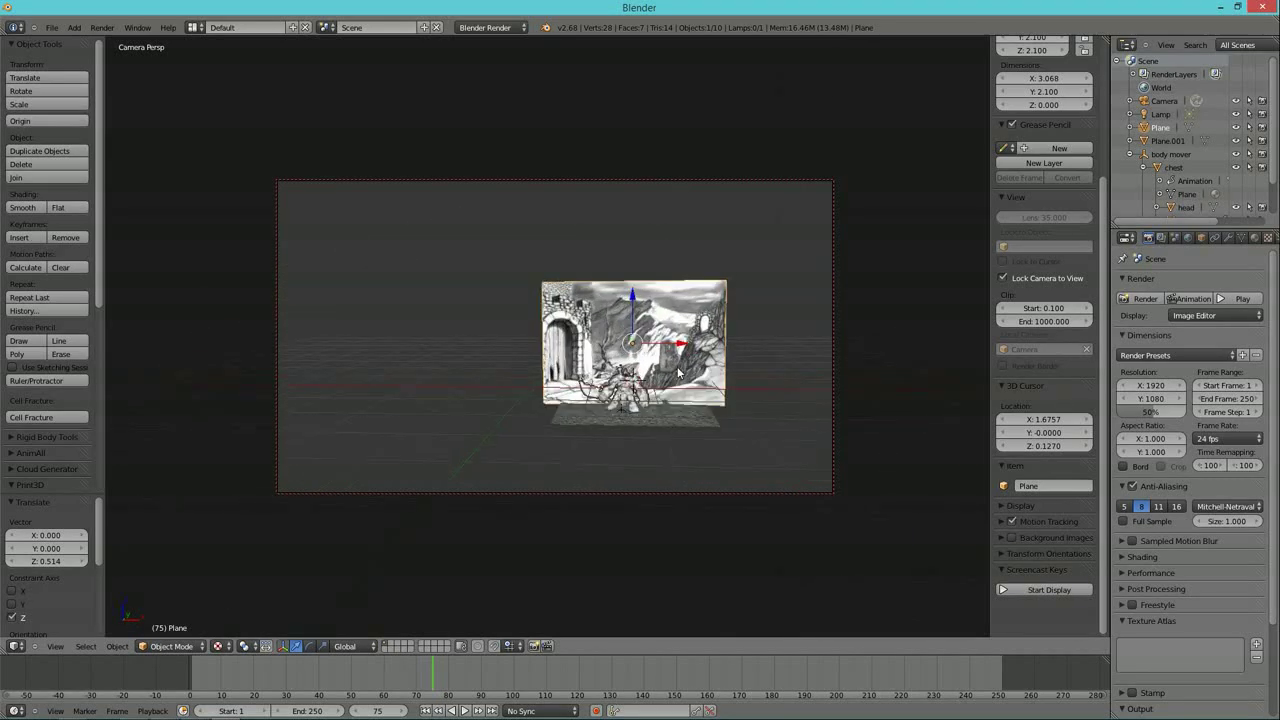
{"action": "scroll", "coordinate": [684, 379], "scroll_direction": "up", "scroll_amount": 3}
{"action": "middle_click_drag", "start_coordinate": [696, 384], "coordinate": [612, 369], "text": "shift"}
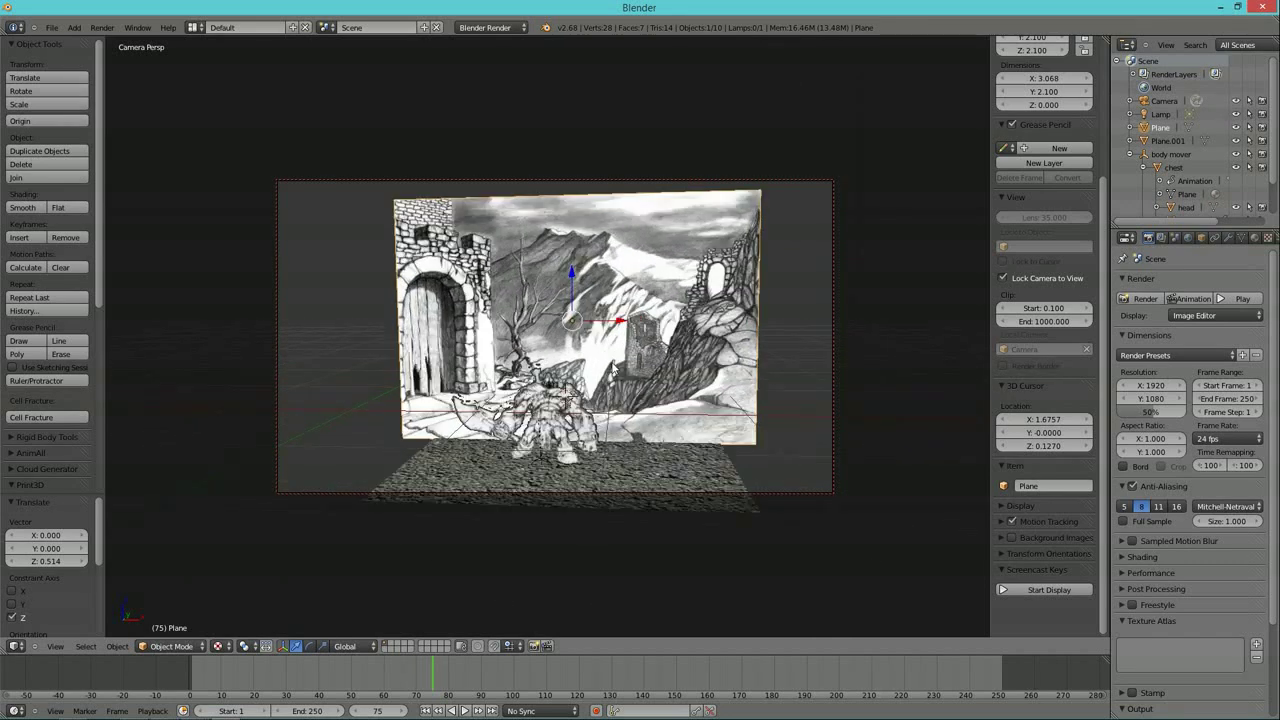
{"action": "scroll", "coordinate": [613, 364], "scroll_direction": "up", "scroll_amount": 1}
{"action": "scroll", "coordinate": [620, 394], "scroll_direction": "down", "scroll_amount": 1}
{"action": "middle_click_drag", "start_coordinate": [616, 418], "coordinate": [634, 415]}
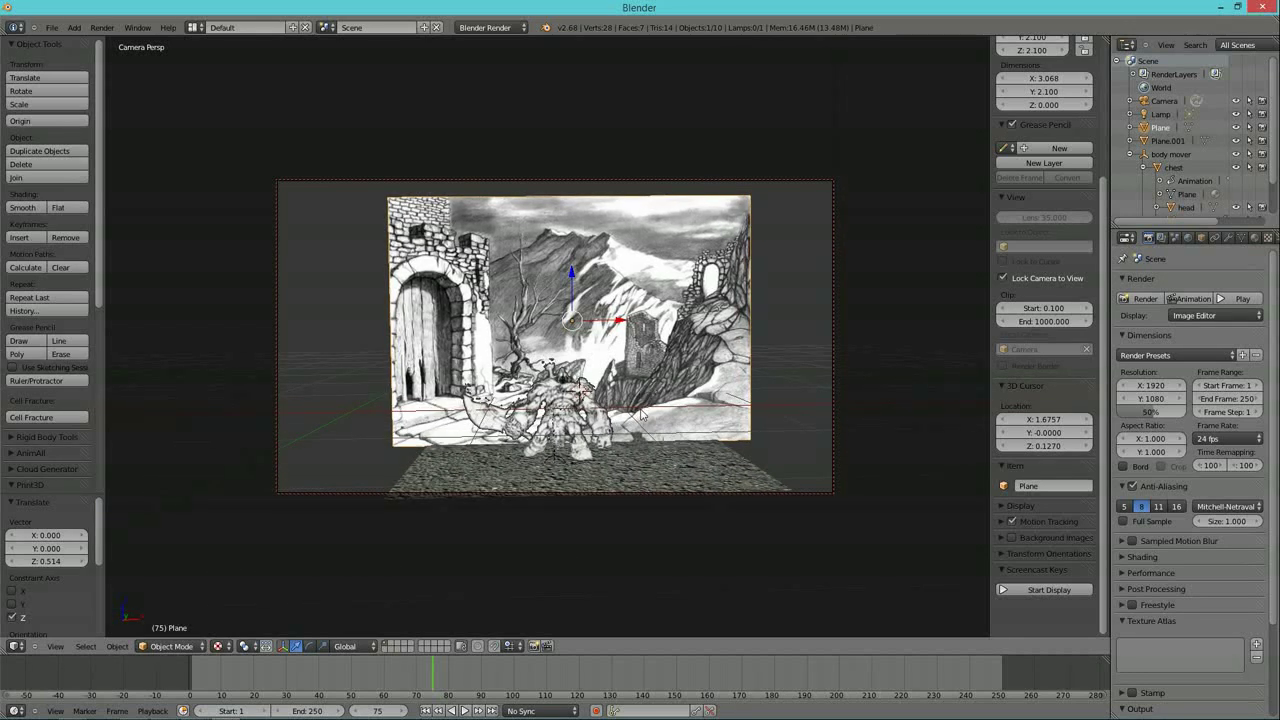
{"action": "left_click", "coordinate": [1004, 278]}
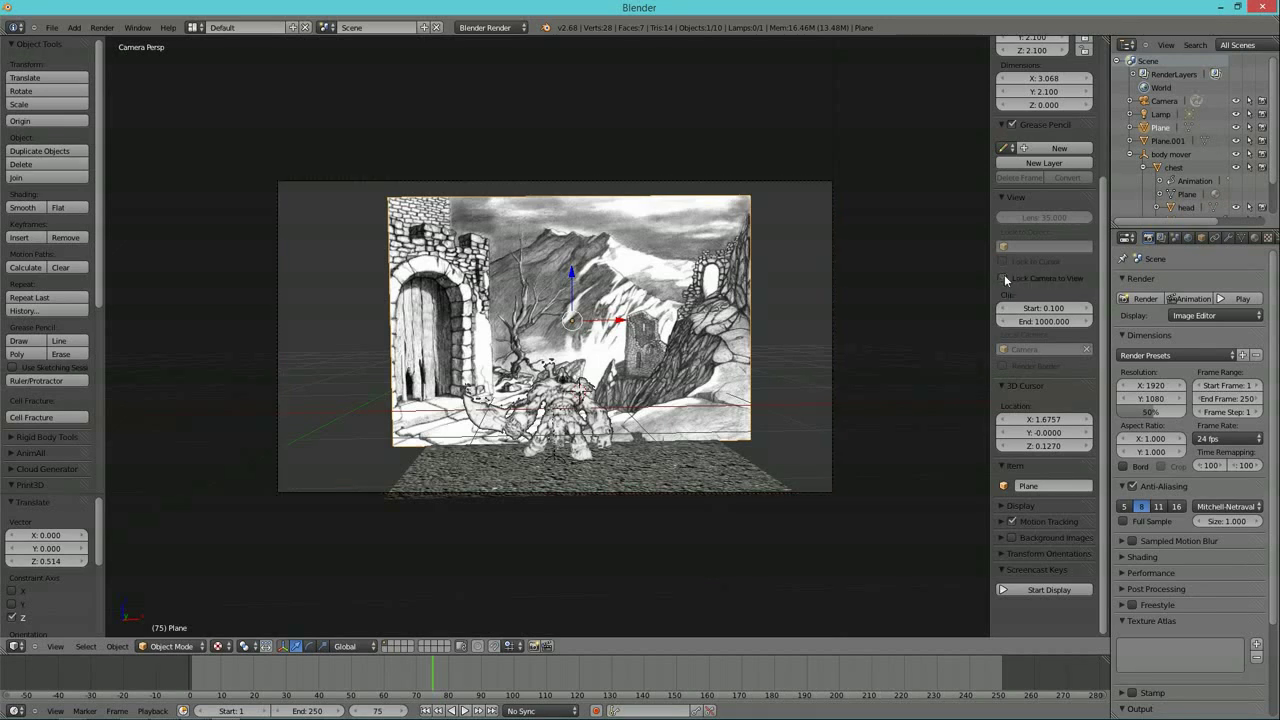
- Leave the camera view for an angled orthographic view of the scene and select the camera
{"action": "key", "text": "KP_5"}
{"action": "middle_click_drag", "start_coordinate": [813, 344], "coordinate": [364, 403]}
{"action": "right_click", "coordinate": [386, 402]}
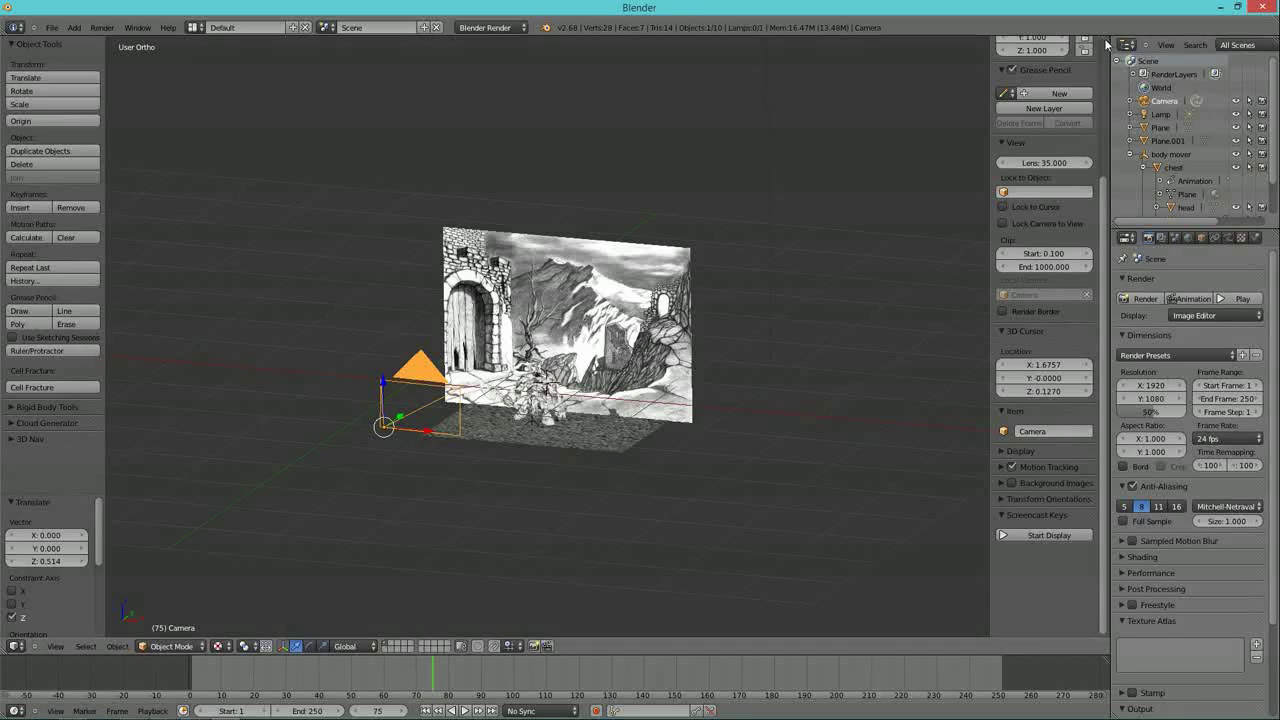
- Split the 3D view into two side-by-side viewports and hide the new one's properties region and tool shelf
{"action": "left_click_drag", "start_coordinate": [1105, 45], "coordinate": [720, 110]}
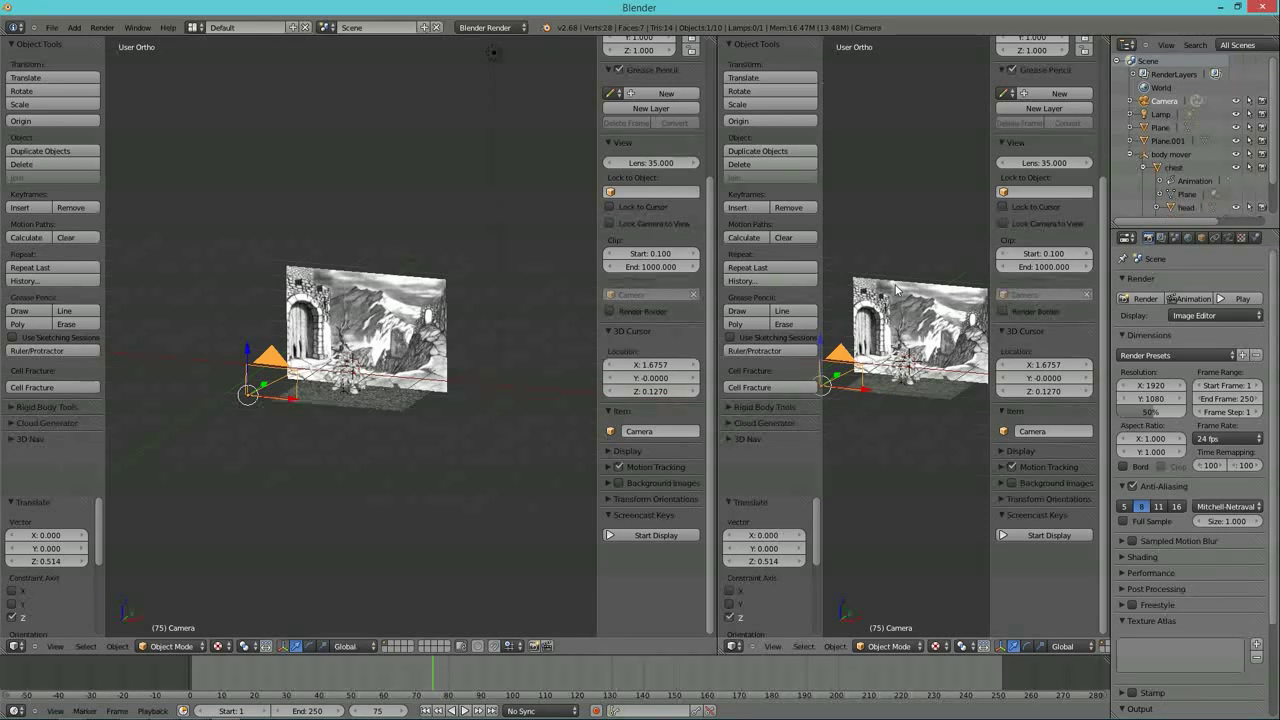
{"action": "key", "text": "n"}
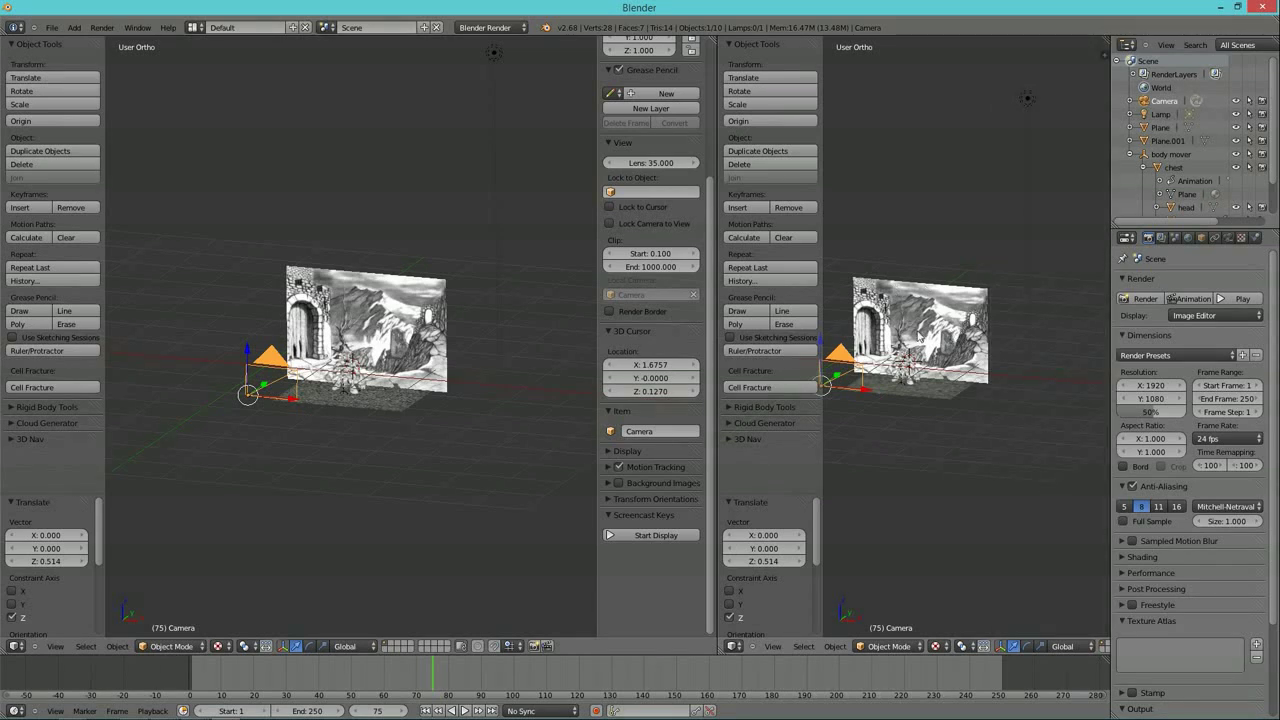
{"action": "key", "text": "t"}
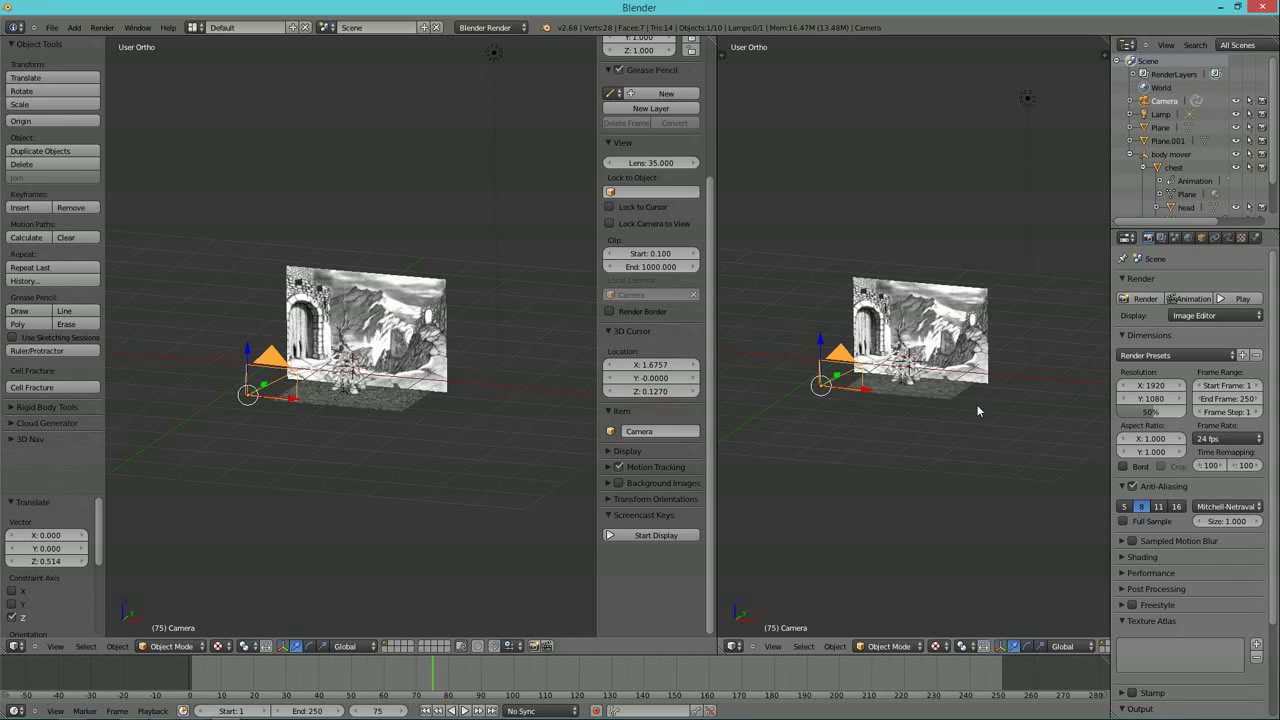
- Show the camera view in the second viewport and fit the camera frame to that viewport
{"action": "key", "text": "KP_0"}
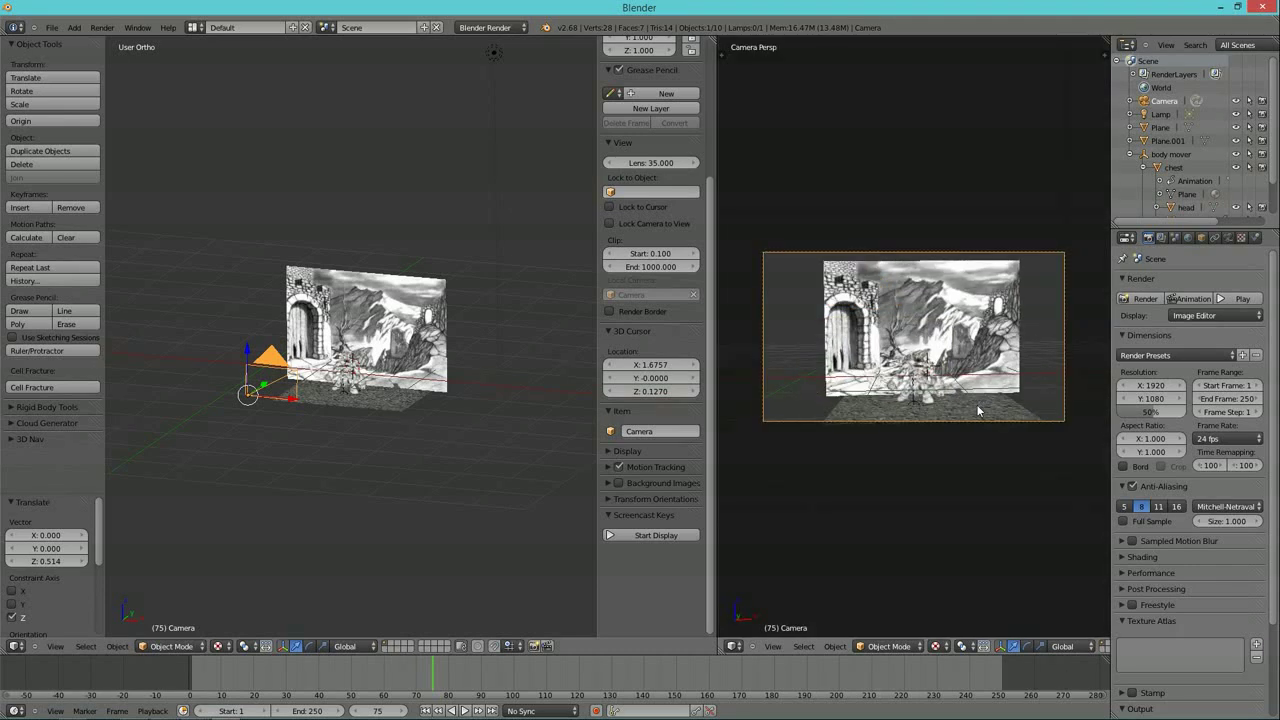
{"action": "key", "text": "Home"}
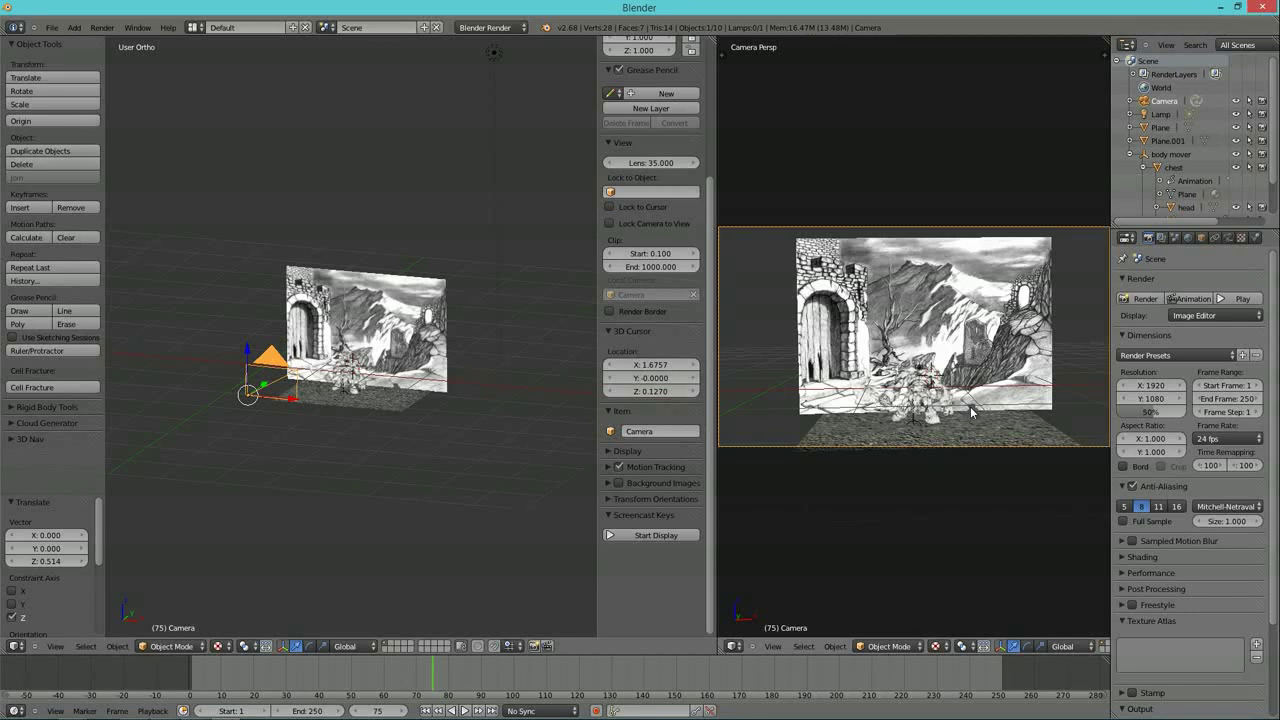
- Scale the castle backdrop plane up about 1.715 times and raise it about 0.213 along Z
{"action": "right_click", "coordinate": [407, 345]}
{"action": "middle_click_drag", "start_coordinate": [383, 449], "coordinate": [452, 441]}
{"action": "scroll", "coordinate": [454, 438], "scroll_direction": "up", "scroll_amount": 2}
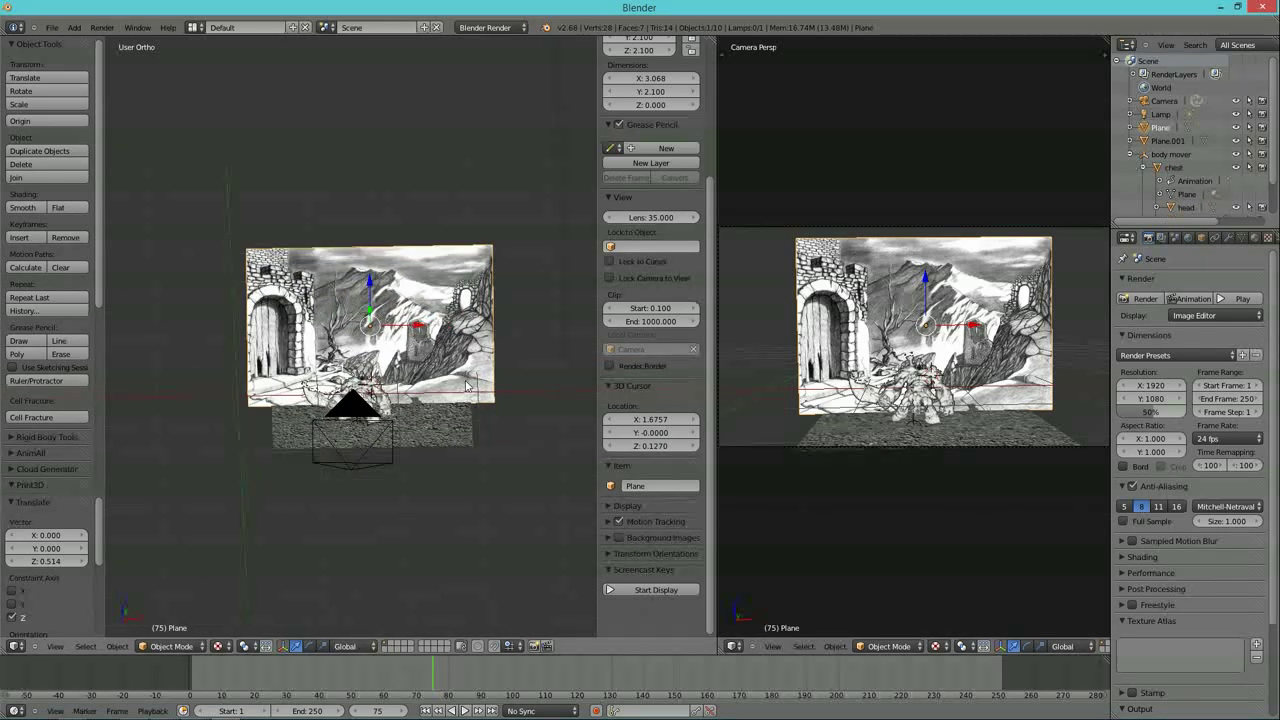
{"action": "key", "text": "s"}
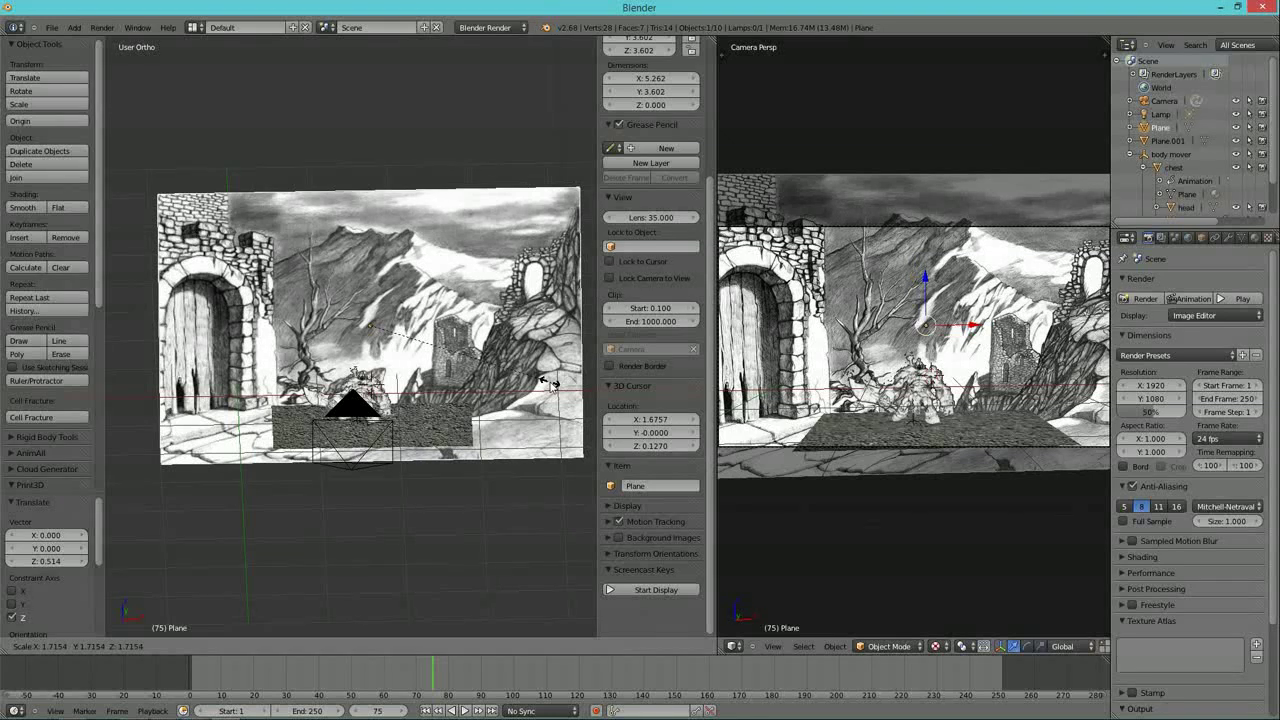
{"action": "left_click", "coordinate": [550, 383]}
{"action": "key", "text": "g"}
{"action": "key", "text": "z"}
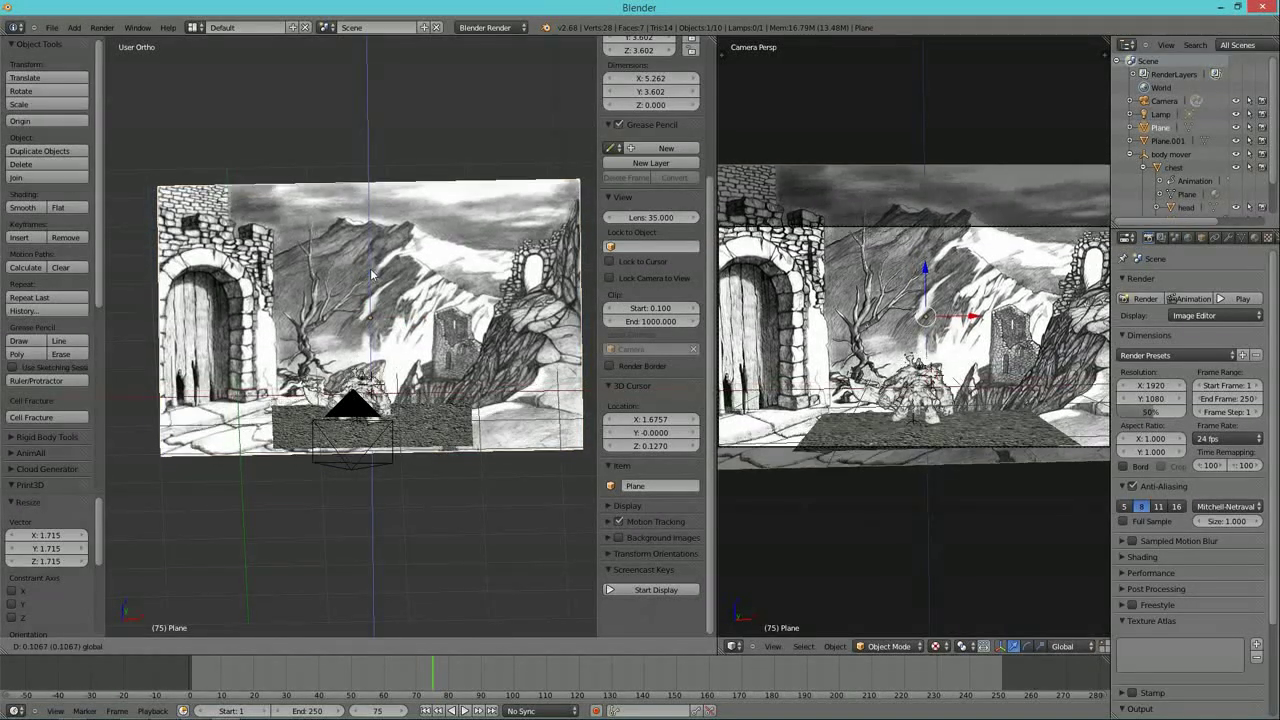
{"action": "left_click", "coordinate": [371, 268]}
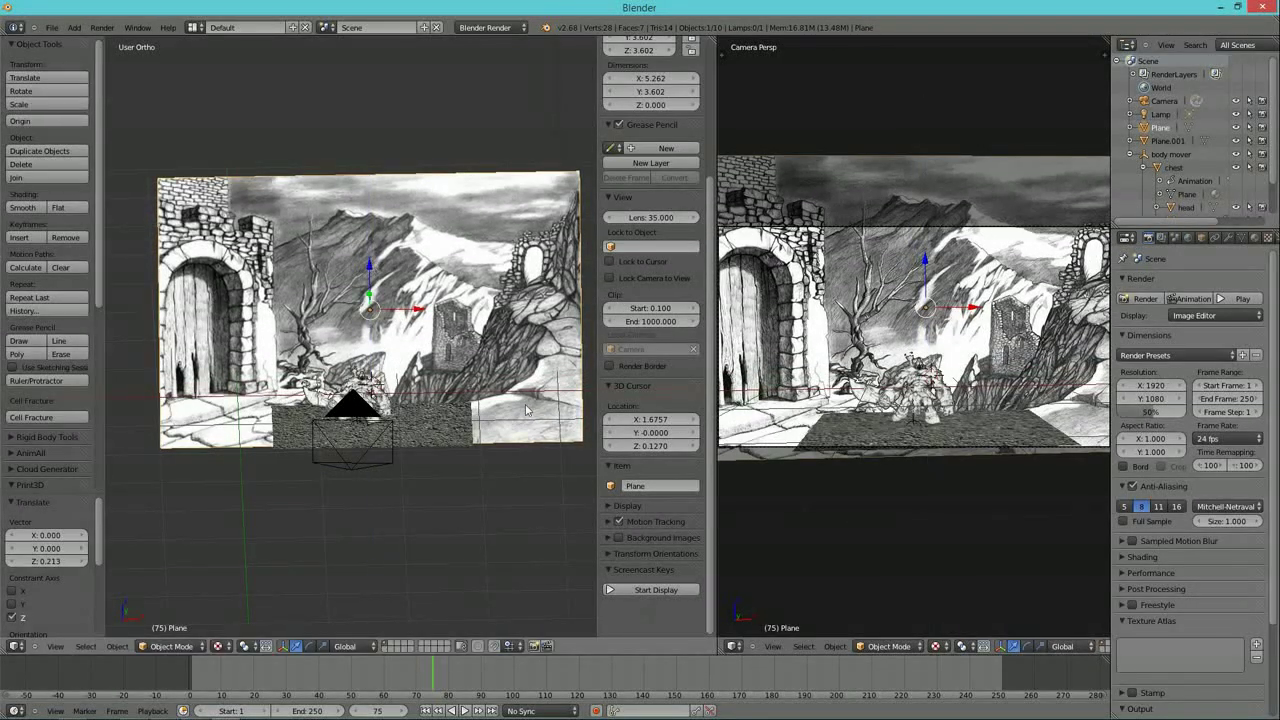
- Scale the gravel ground plane up about 1.058 times
{"action": "right_click", "coordinate": [451, 435]}
{"action": "key", "text": "s"}
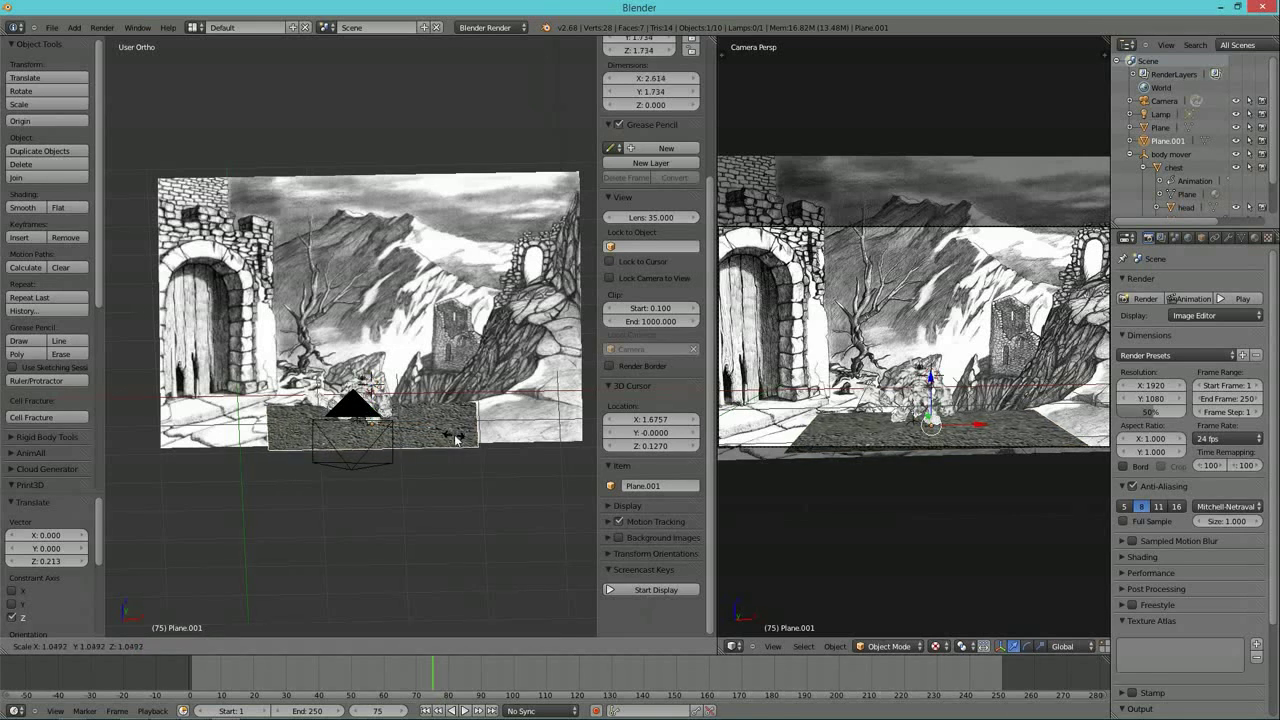
{"action": "left_click", "coordinate": [455, 437]}
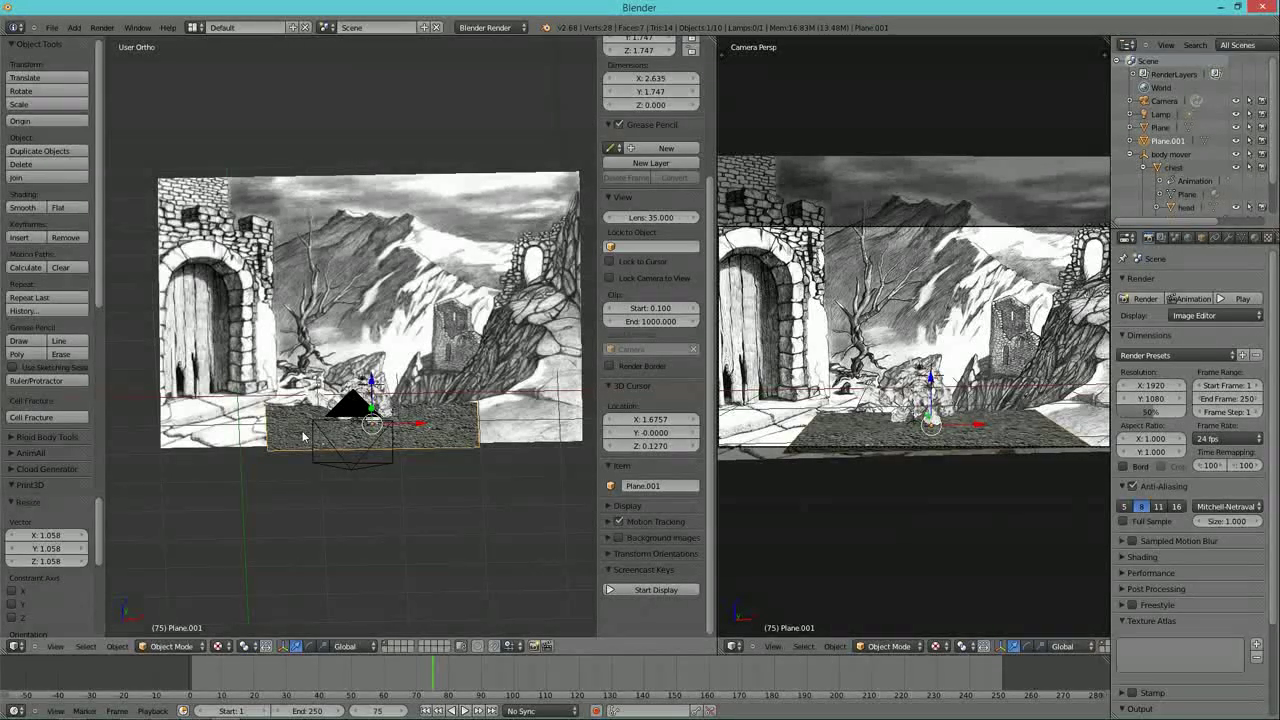
- Place the 3D cursor at the warrior's head, at about X 1.572, Y 0.082, Z 0.284
{"action": "scroll", "coordinate": [305, 440], "scroll_direction": "up", "scroll_amount": 3}
{"action": "scroll", "coordinate": [305, 440], "scroll_direction": "down", "scroll_amount": 1}
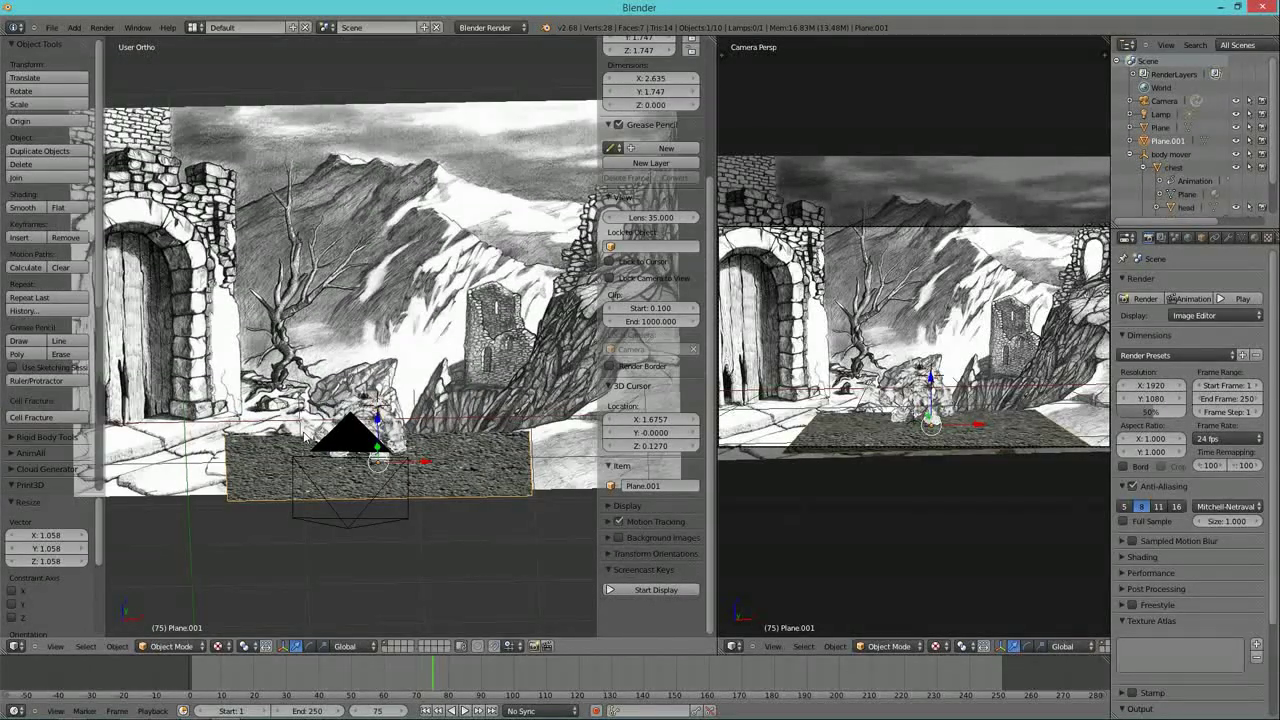
{"action": "scroll", "coordinate": [305, 437], "scroll_direction": "down", "scroll_amount": 1}
{"action": "middle_click_drag", "start_coordinate": [305, 437], "coordinate": [365, 428]}
{"action": "scroll", "coordinate": [368, 440], "scroll_direction": "up", "scroll_amount": 4}
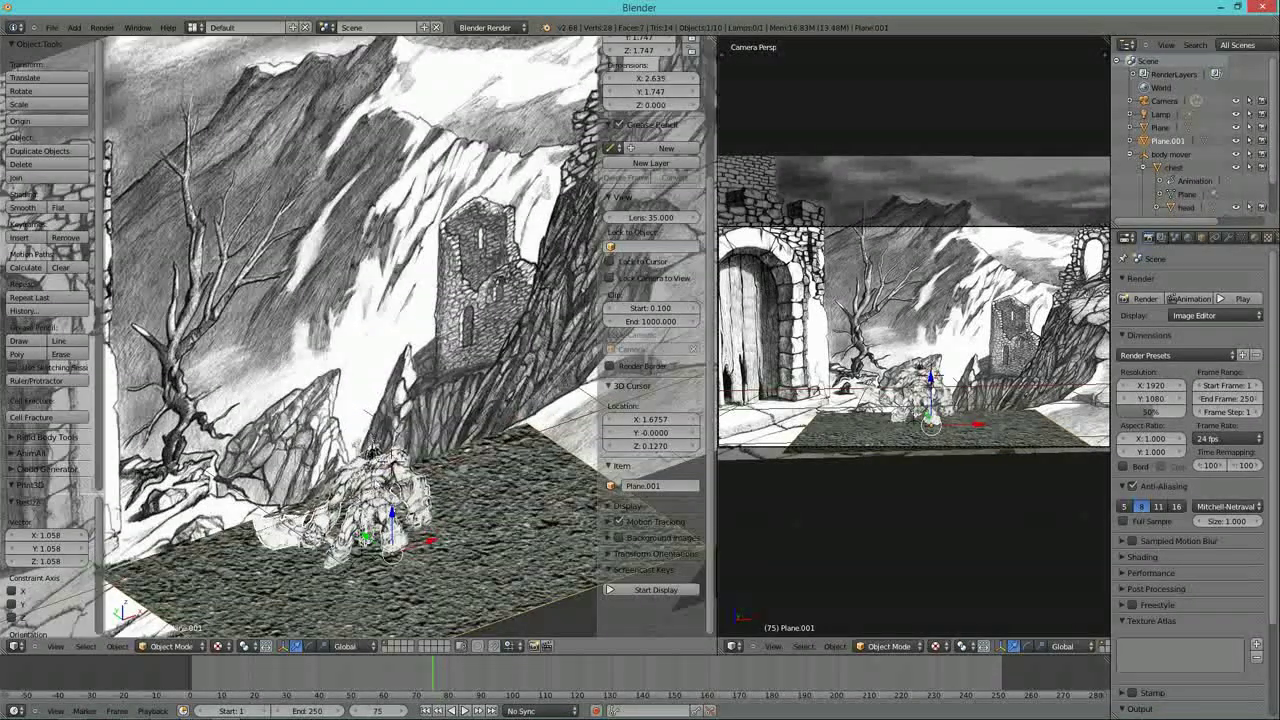
{"action": "left_click", "coordinate": [373, 468]}
{"action": "middle_click_drag", "start_coordinate": [373, 460], "coordinate": [408, 592]}
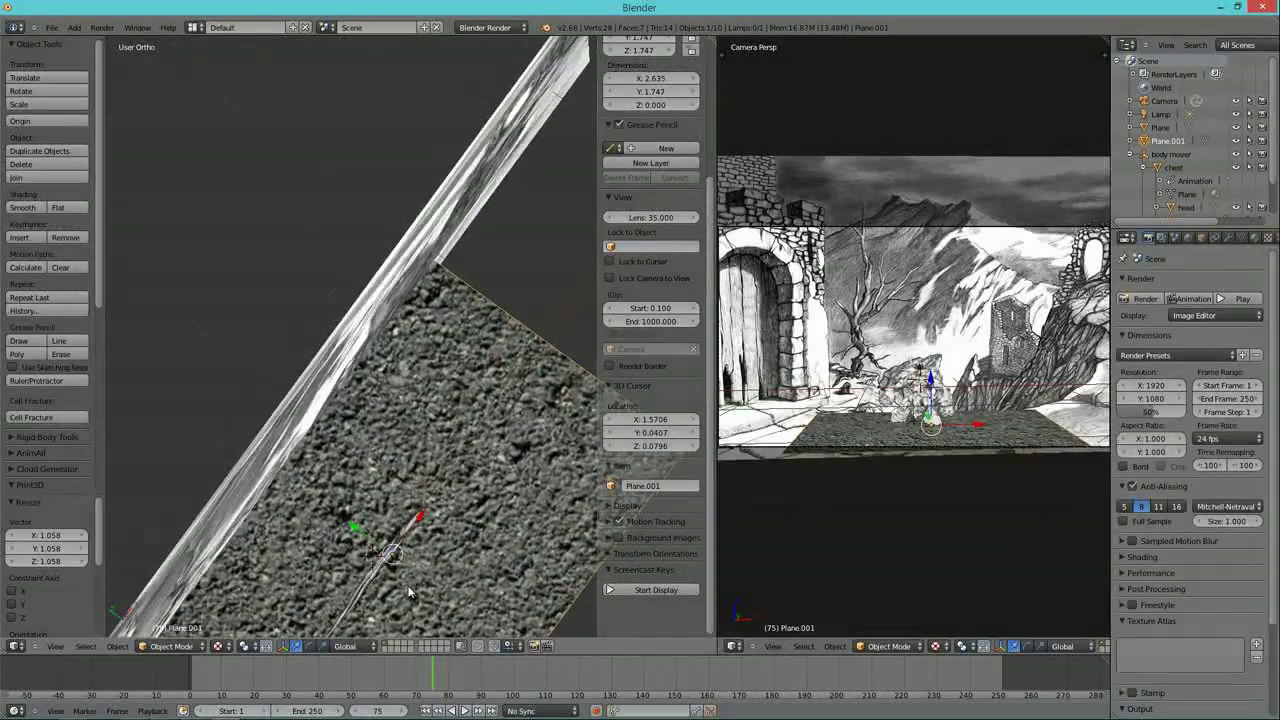
{"action": "left_click", "coordinate": [393, 558]}
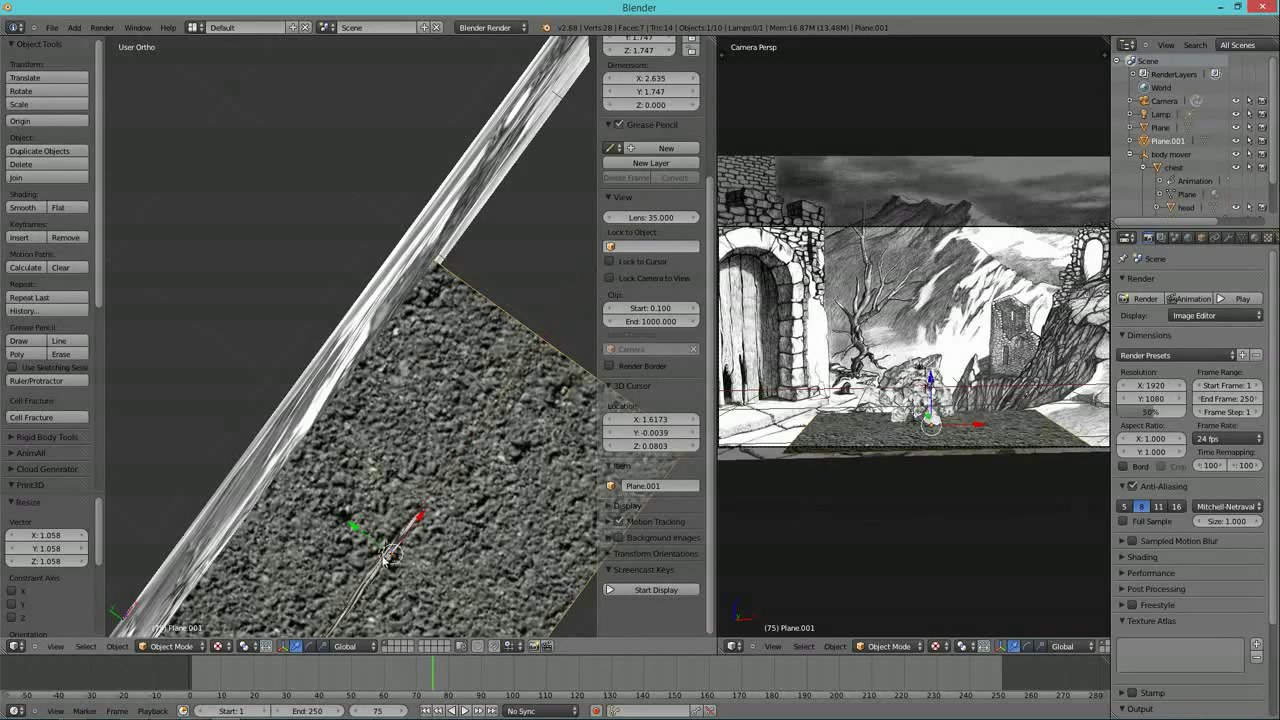
{"action": "key", "text": "KP_0"}
{"action": "middle_click_drag", "start_coordinate": [180, 440], "coordinate": [352, 455]}
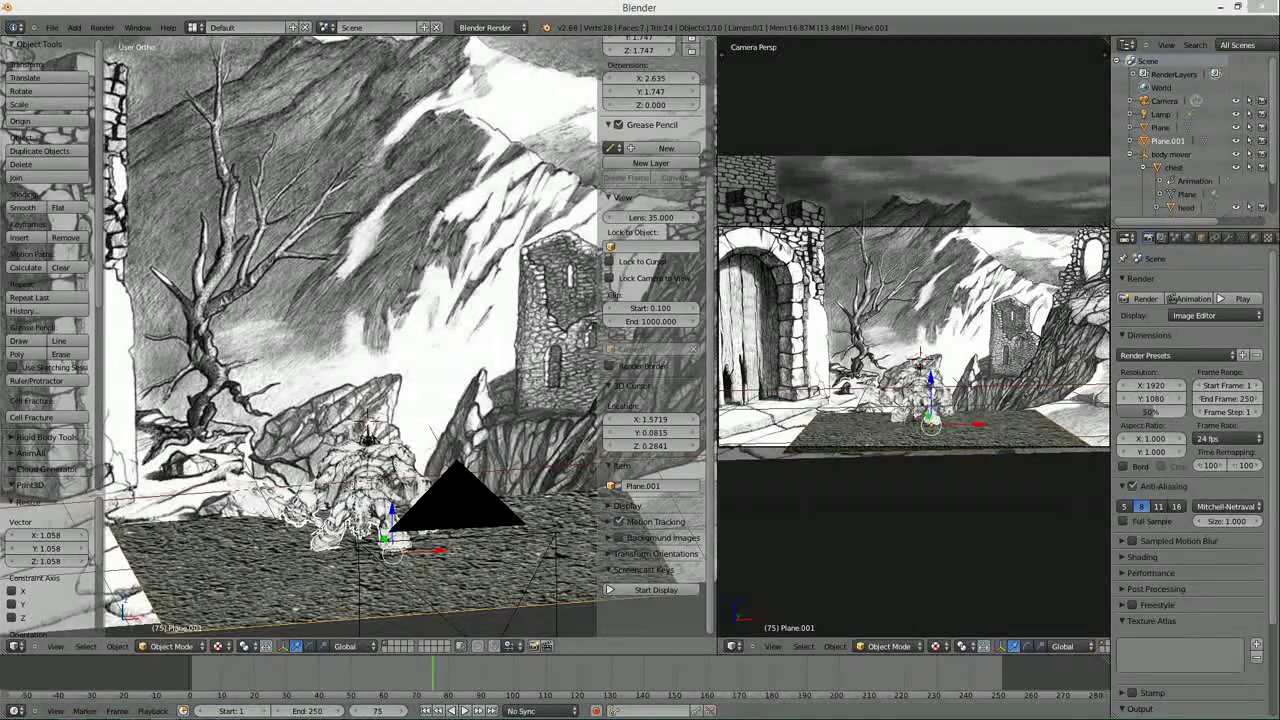
- Add a Plain Axes empty at the 3D cursor and name it "cameara target"
{"action": "right_click", "coordinate": [362, 476]}
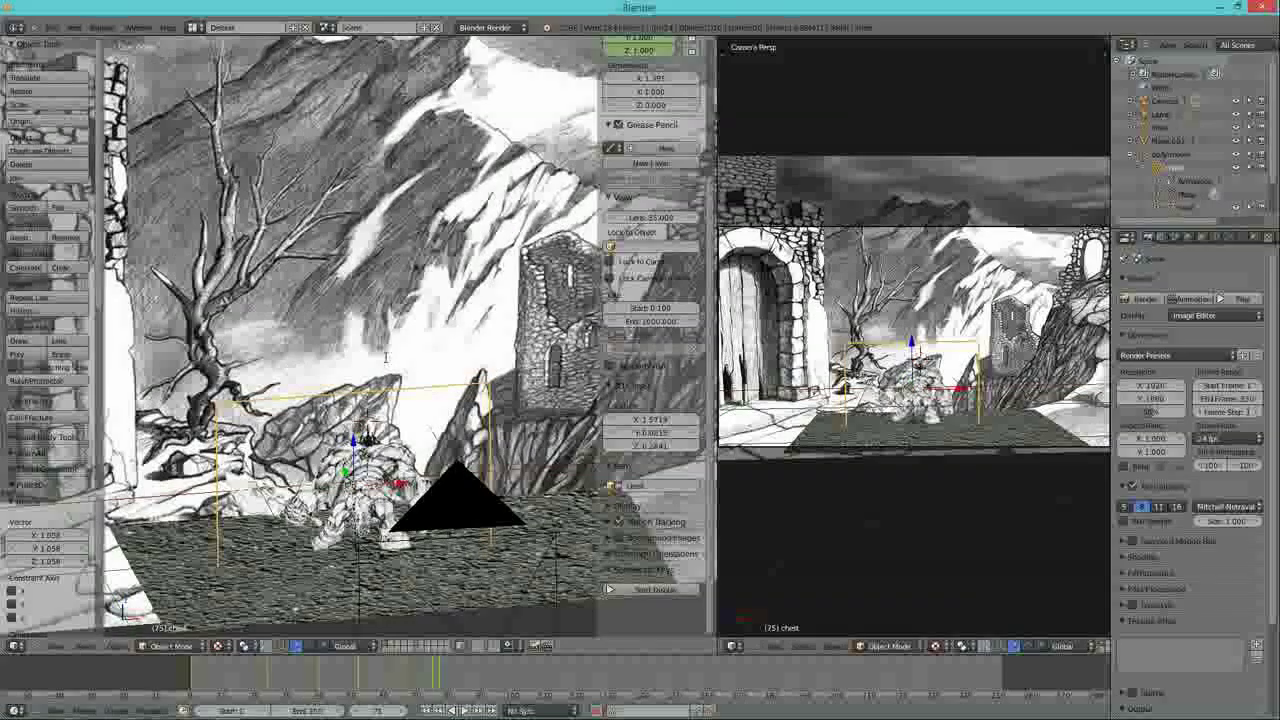
{"action": "key", "text": "shift+a"}
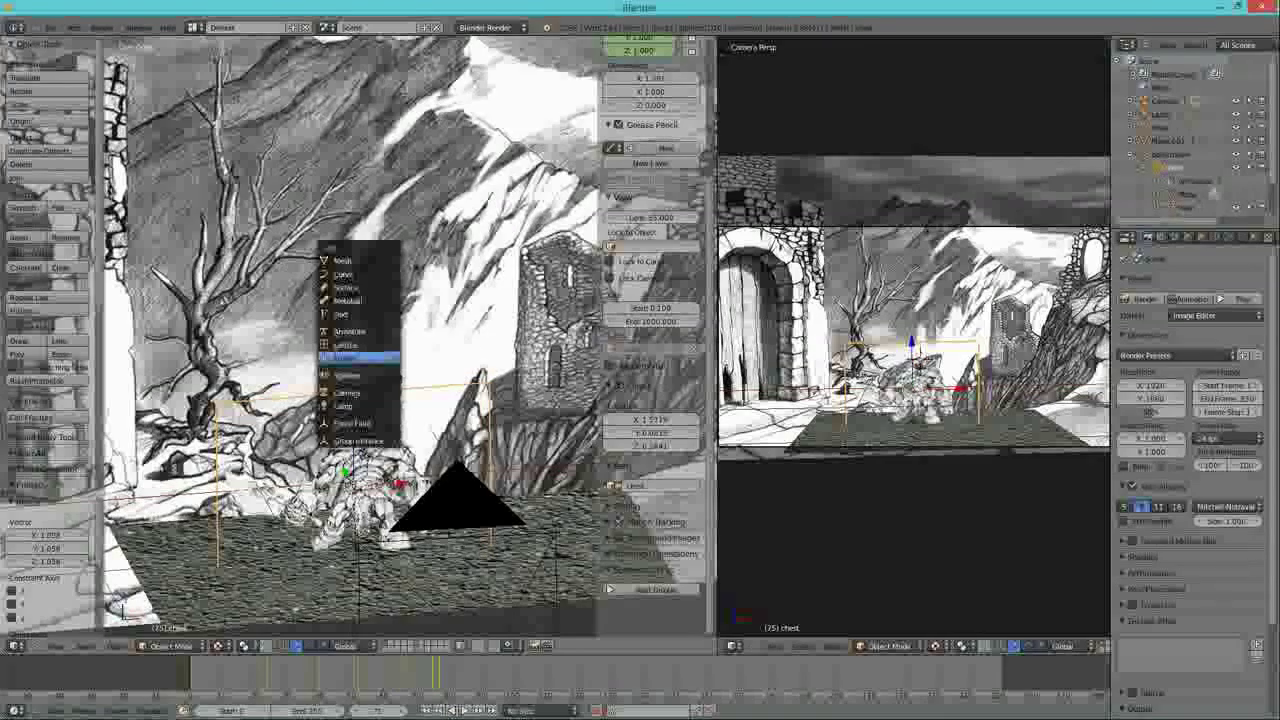
{"action": "mouse_move", "coordinate": [385, 358]}
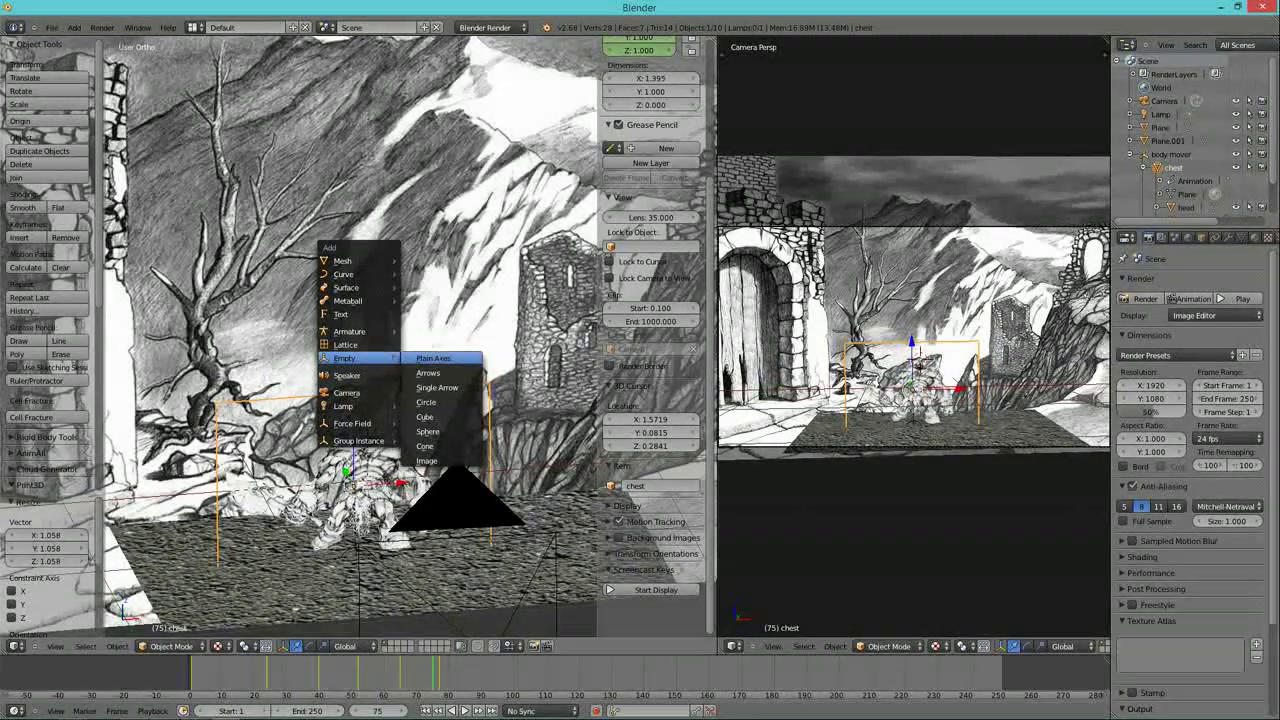
{"action": "left_click", "coordinate": [436, 358]}
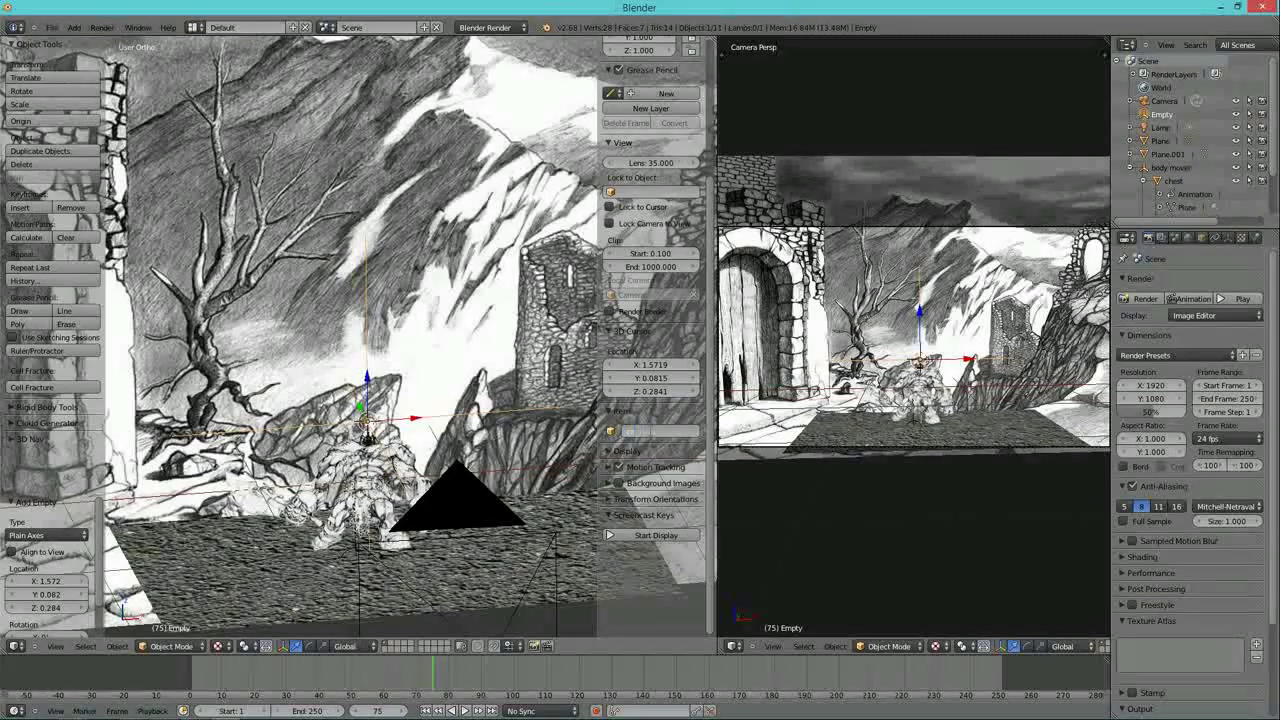
{"action": "type", "text": "target"}
{"action": "key", "text": "Return"}
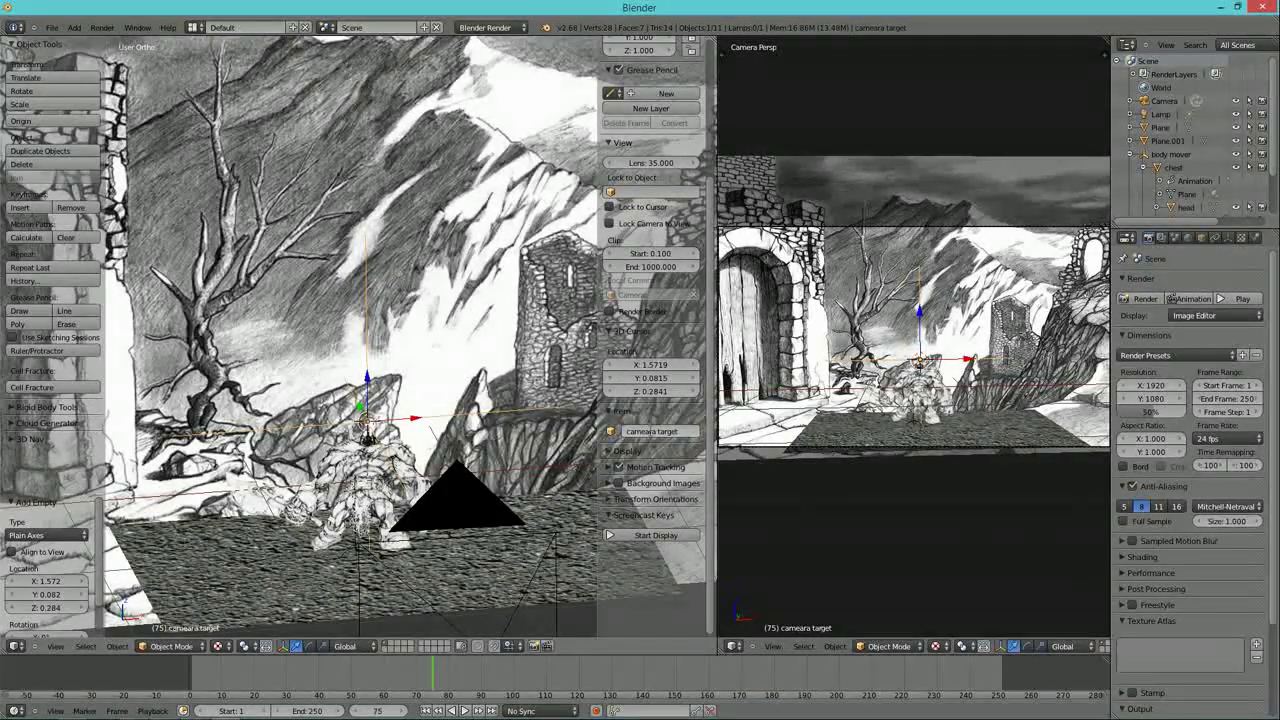
- Make the camera follow the "cameara target" empty with a Track To constraint
{"action": "middle_click_drag", "start_coordinate": [466, 372], "coordinate": [431, 394]}
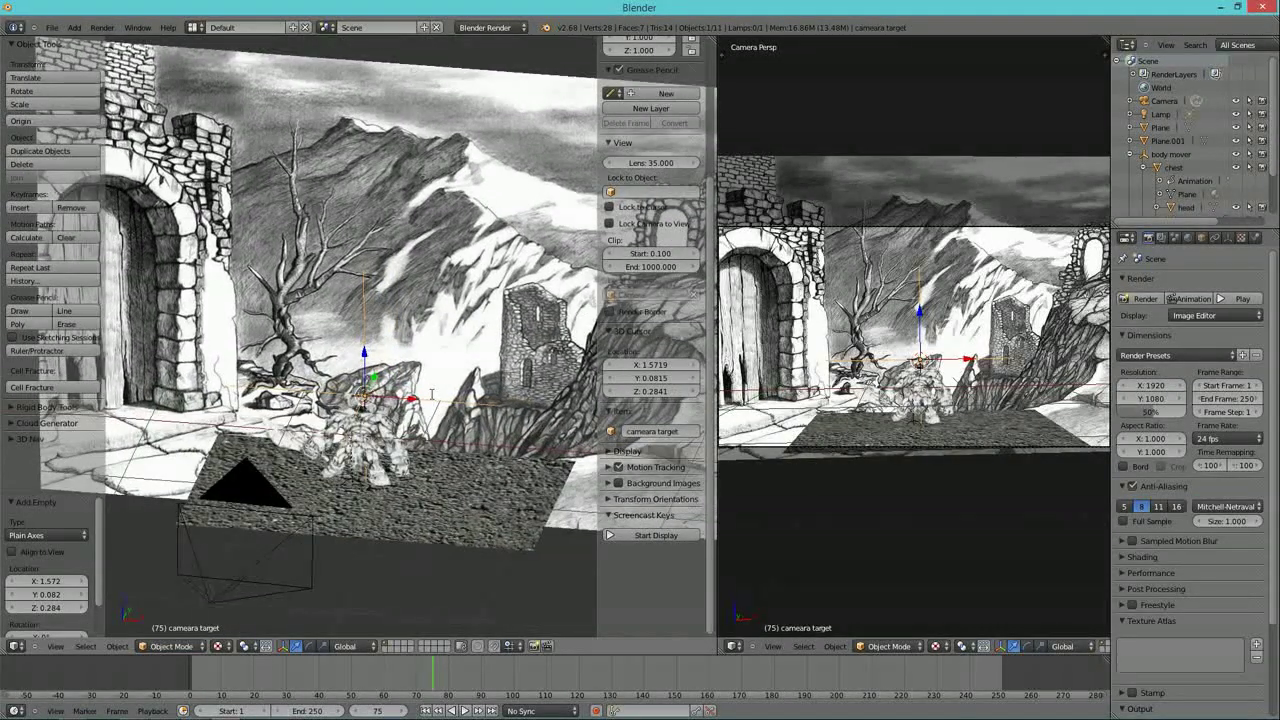
{"action": "right_click", "coordinate": [310, 549]}
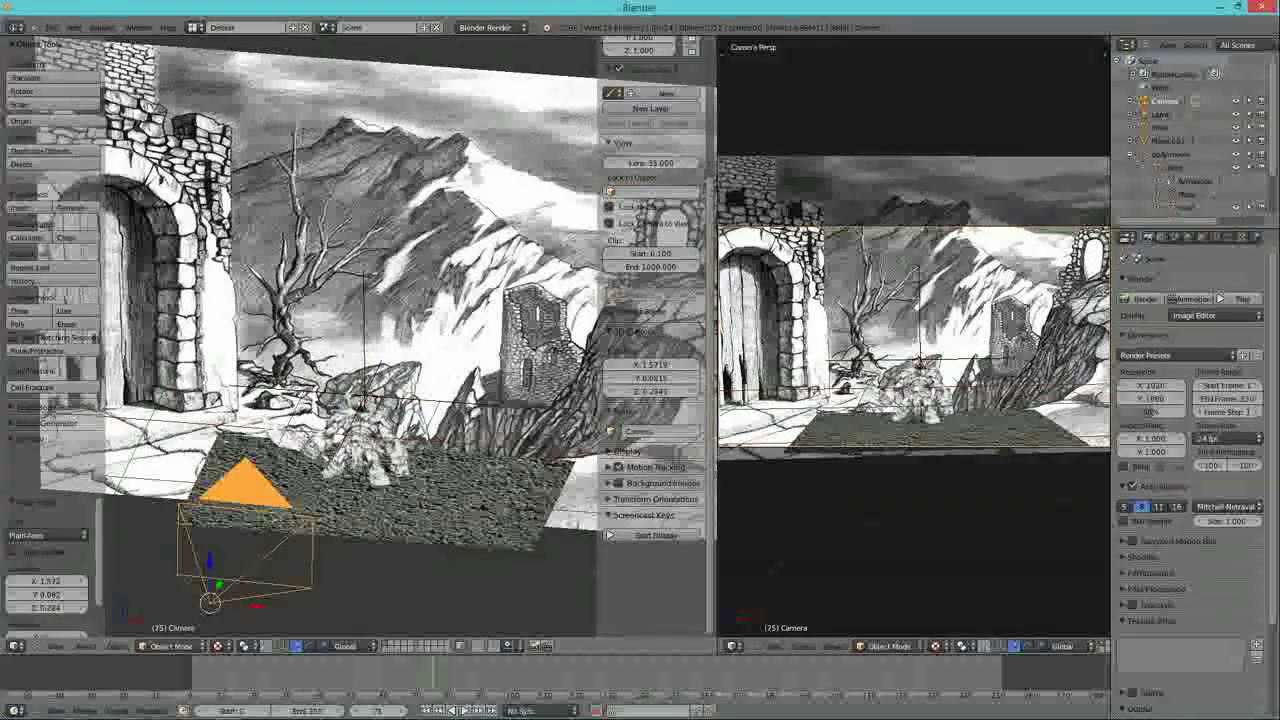
{"action": "scroll", "coordinate": [1180, 130], "scroll_direction": "down", "scroll_amount": 3}
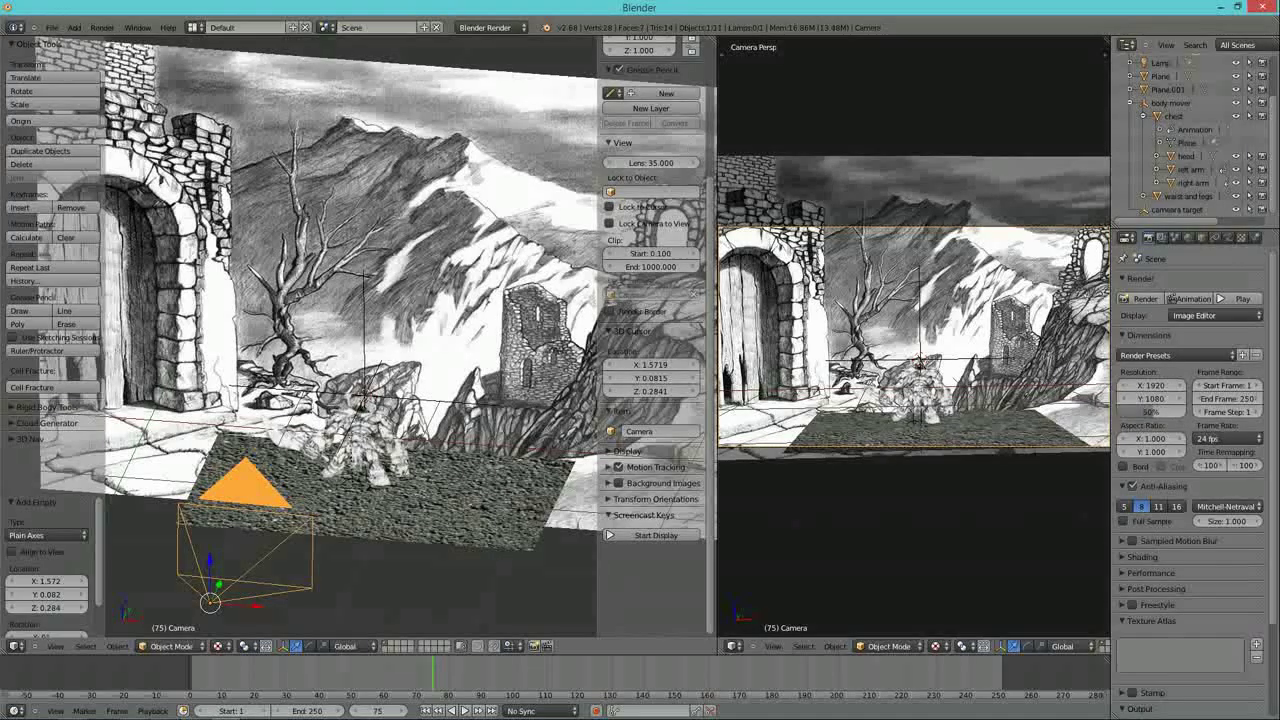
{"action": "right_click", "coordinate": [364, 312], "text": "shift"}
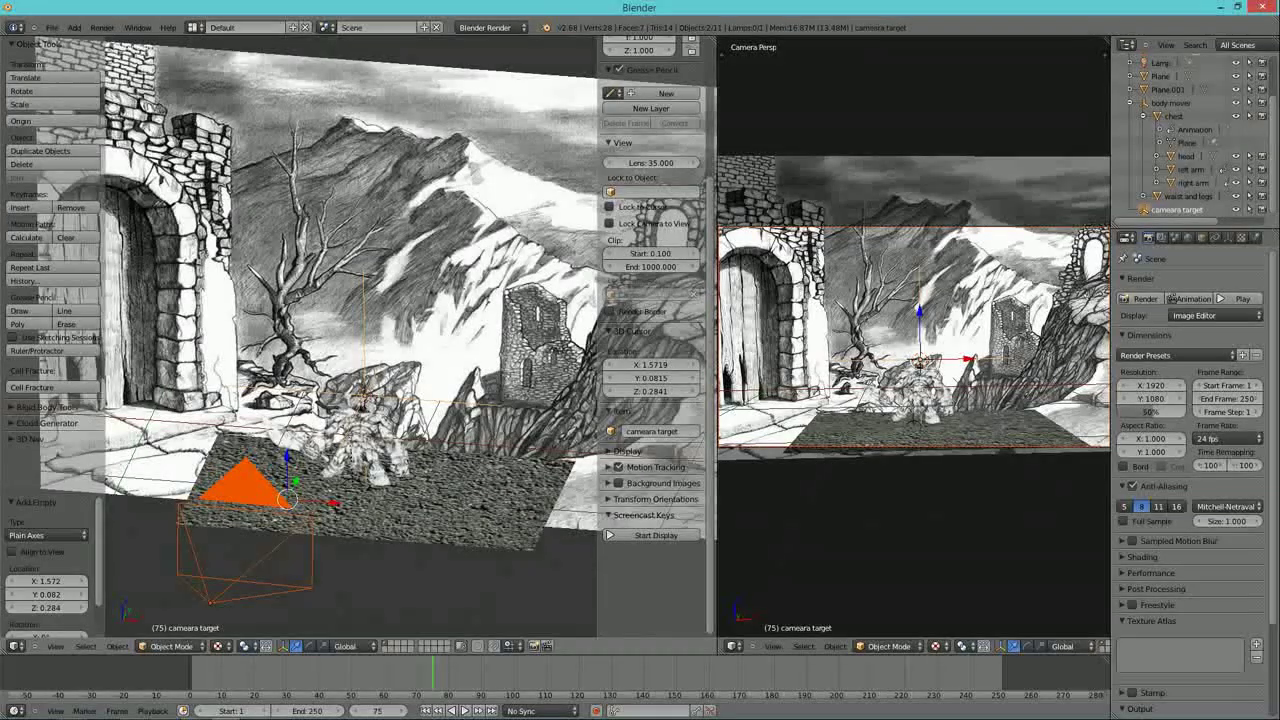
{"action": "key", "text": "ctrl+t"}
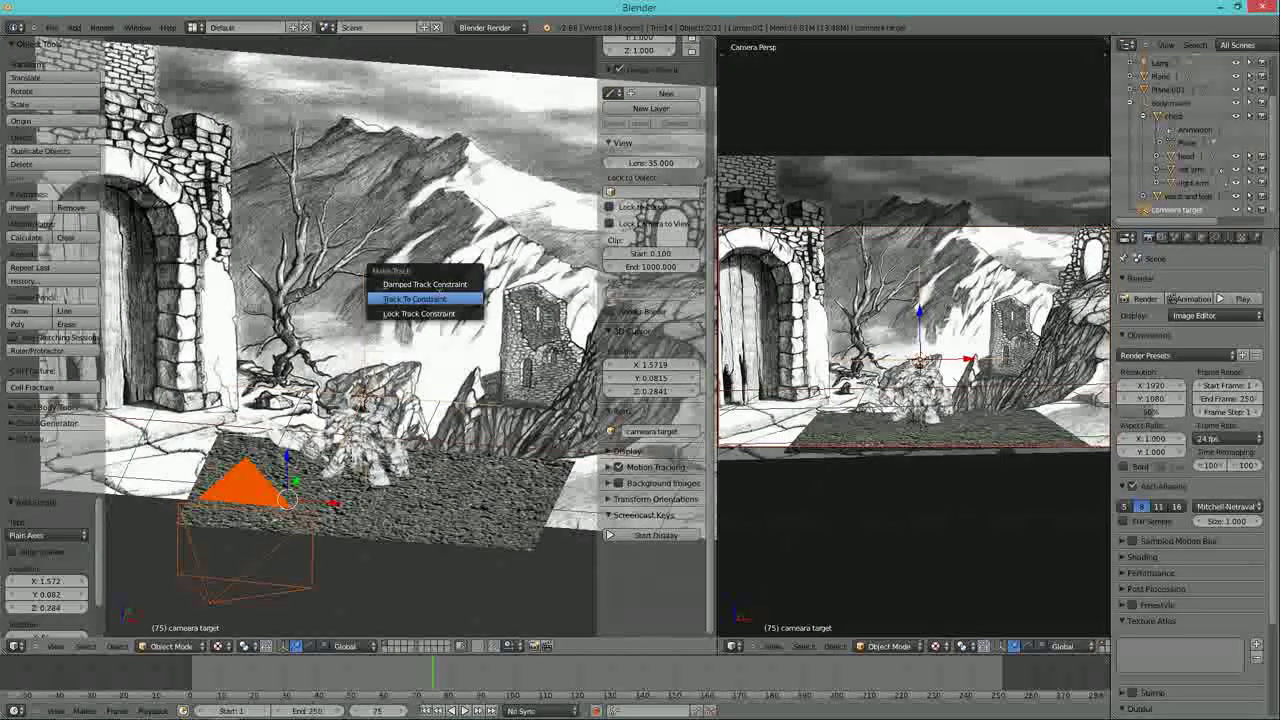
{"action": "left_click", "coordinate": [400, 299]}
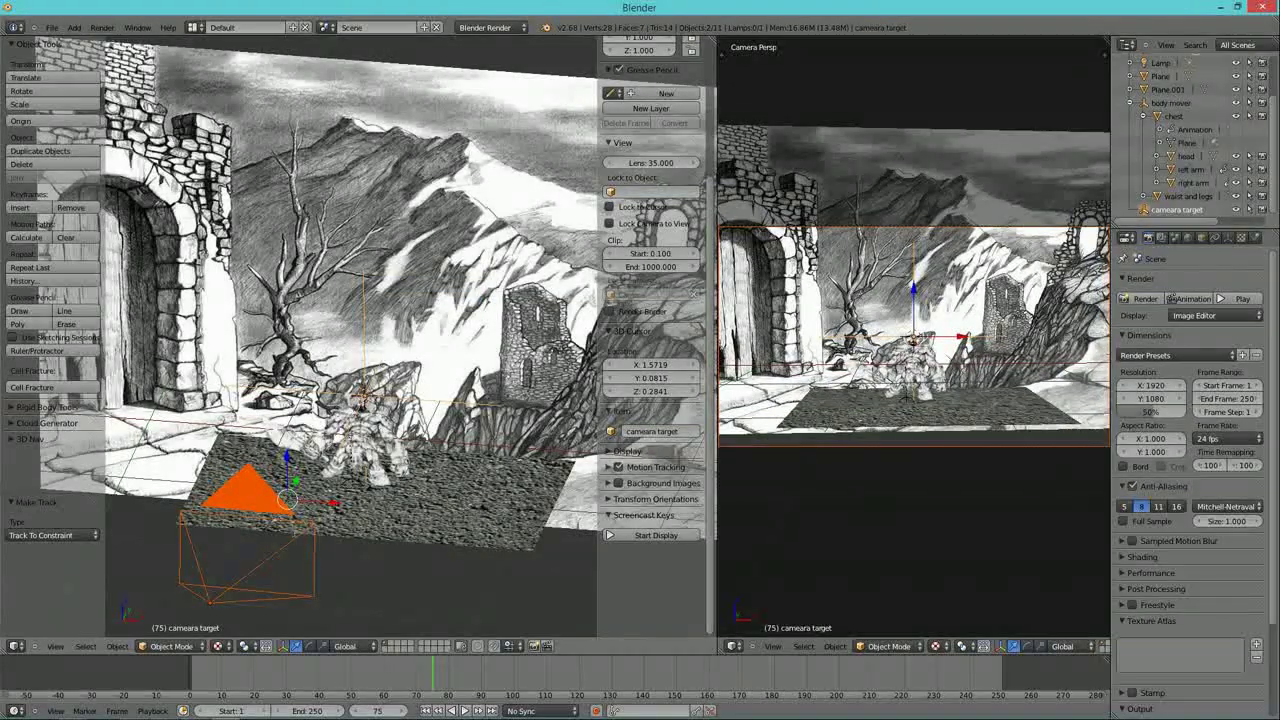
- Test the tracking by sliding the camera along X, leaving it moved by about 0.148
{"action": "right_click", "coordinate": [272, 547]}
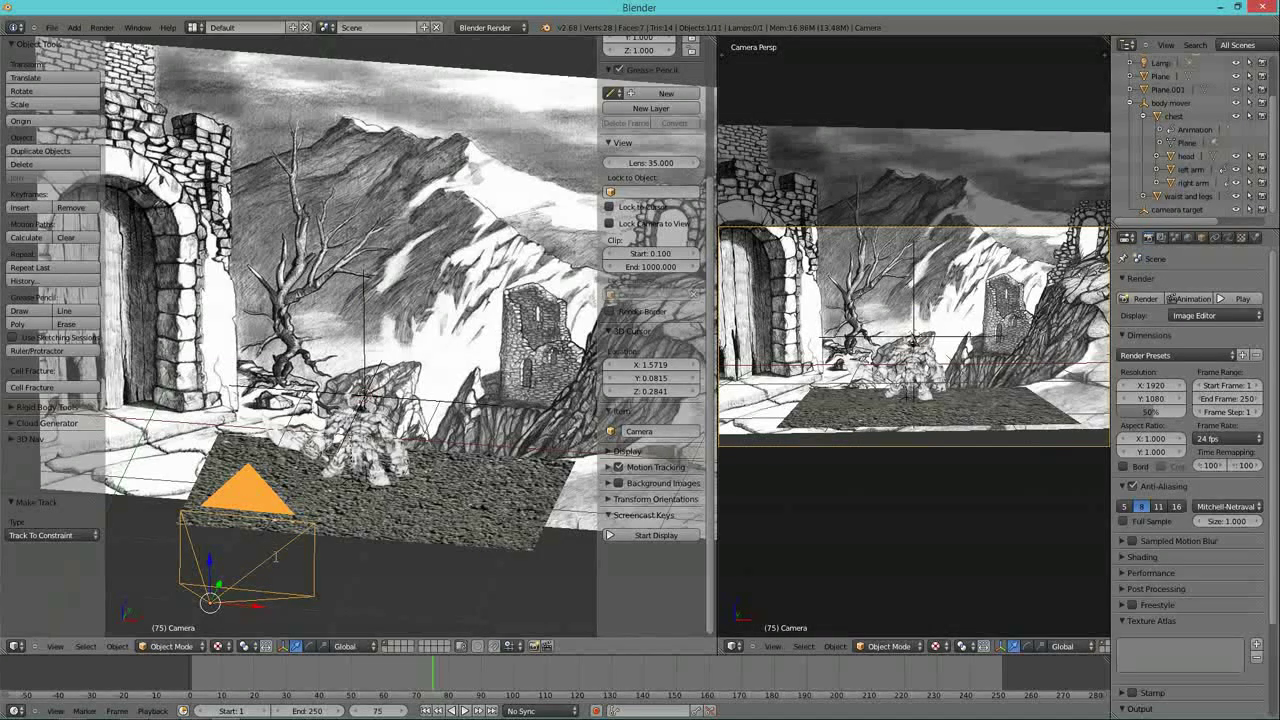
{"action": "key", "text": "g"}
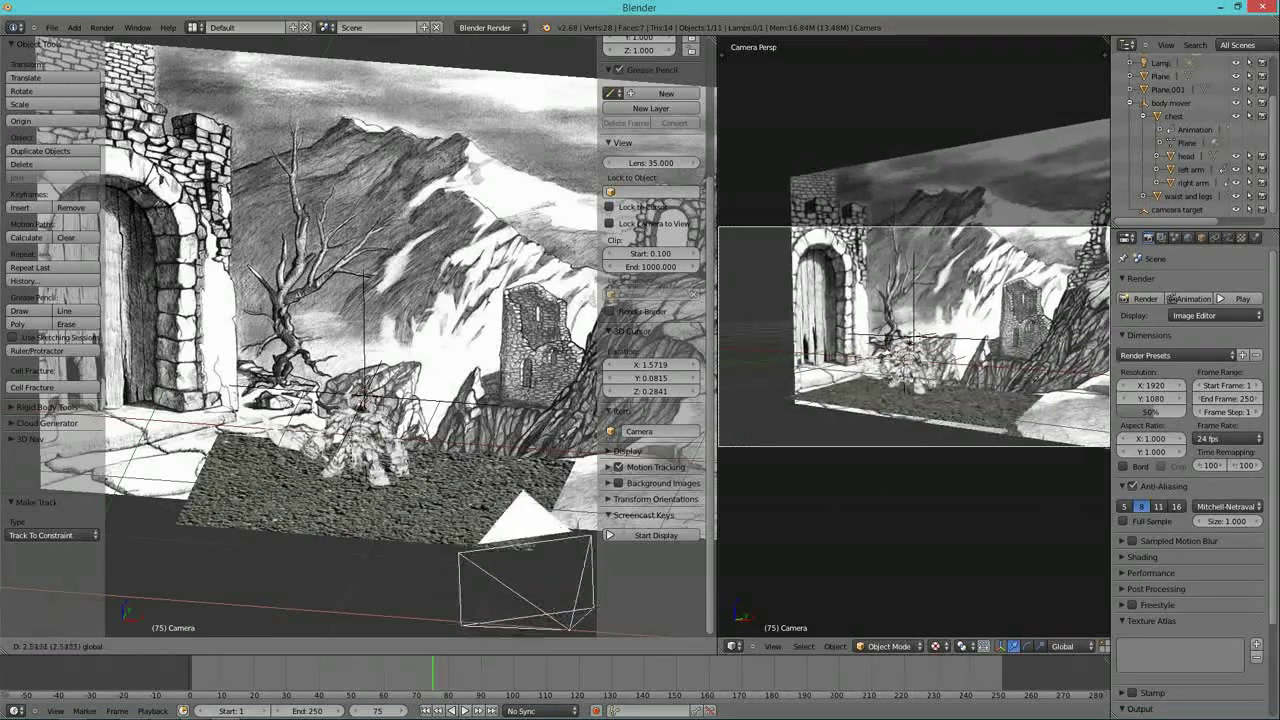
{"action": "left_click_drag", "start_coordinate": [294, 512], "coordinate": [278, 510]}
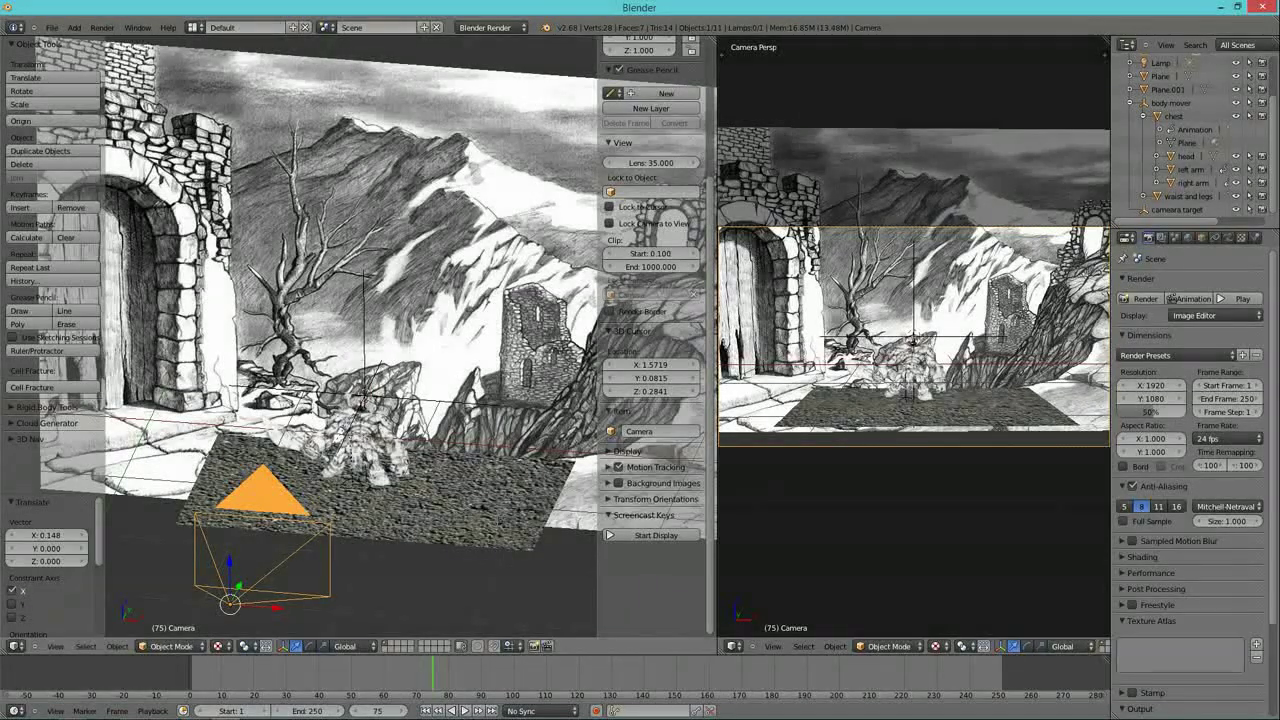
- Enlarge the gravel ground plane about 1.745 times so it spans the width of the camera frame
{"action": "right_click", "coordinate": [456, 502]}
{"action": "key", "text": "s"}
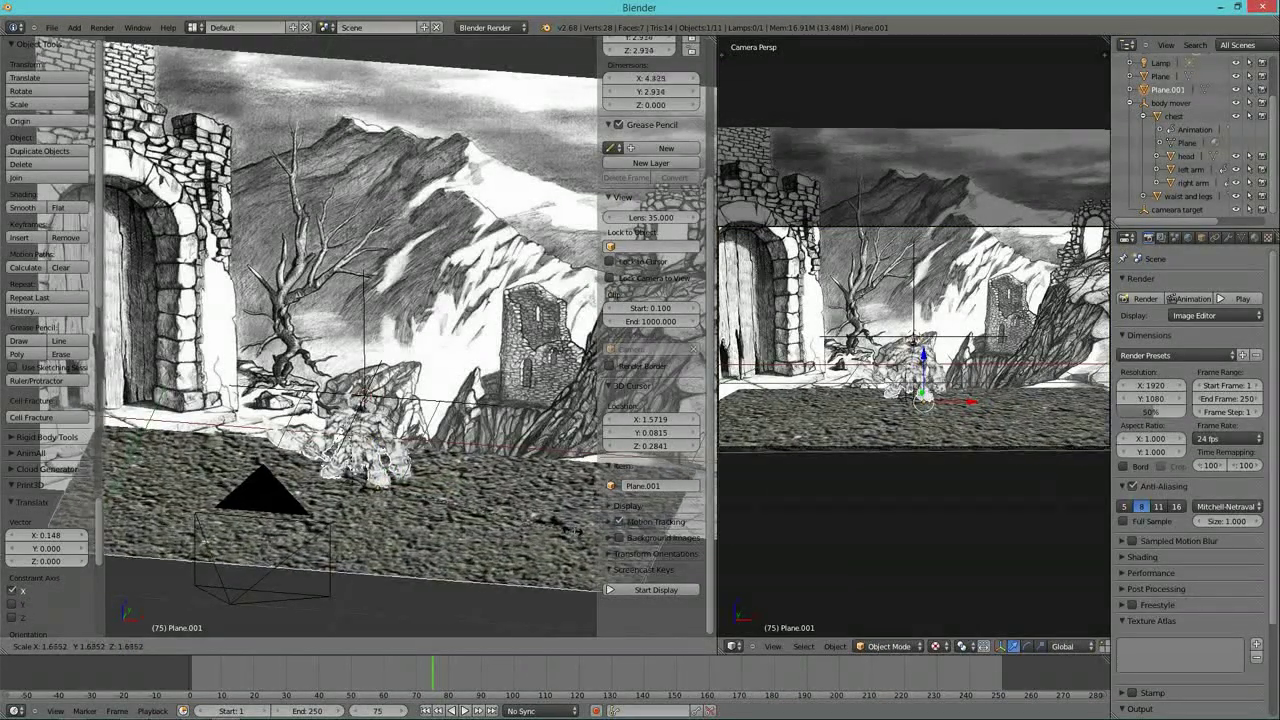
{"action": "left_click", "coordinate": [100, 470]}
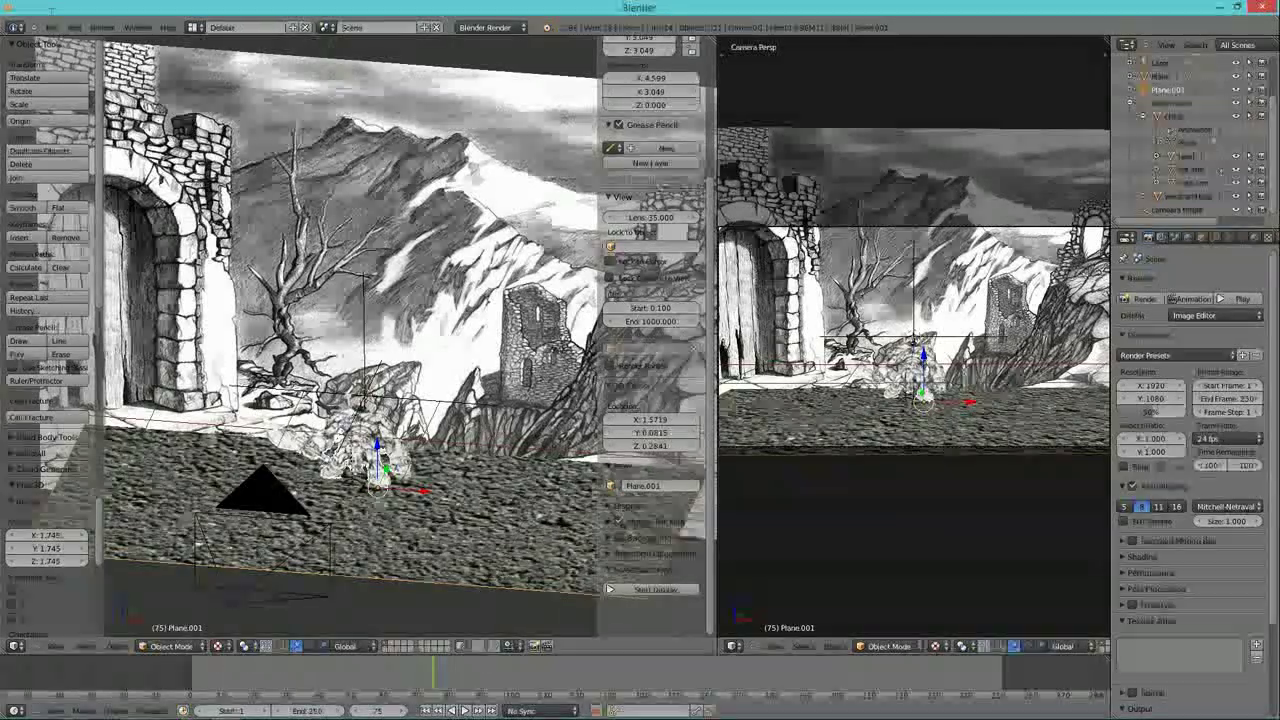
- Import the zzzz_spooky_dino PNG from the "png working" folder as an image plane
{"action": "left_click", "coordinate": [51, 27]}
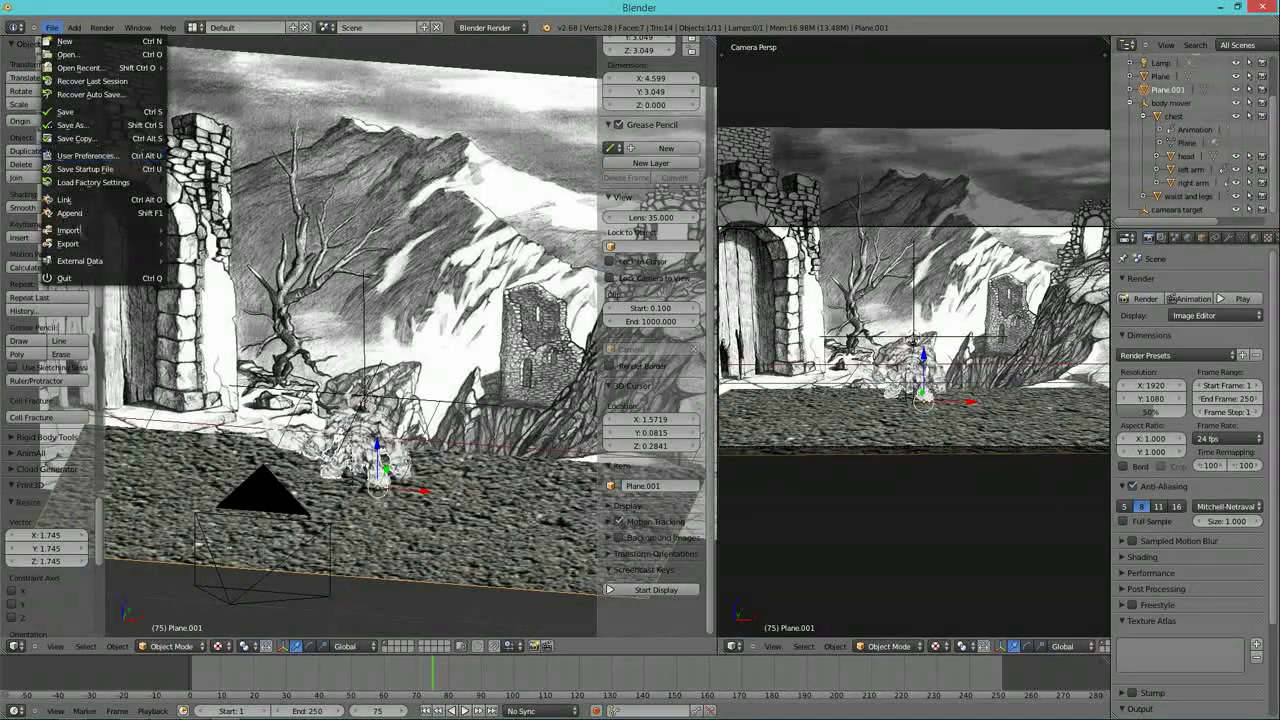
{"action": "mouse_move", "coordinate": [68, 230]}
{"action": "left_click", "coordinate": [211, 270]}
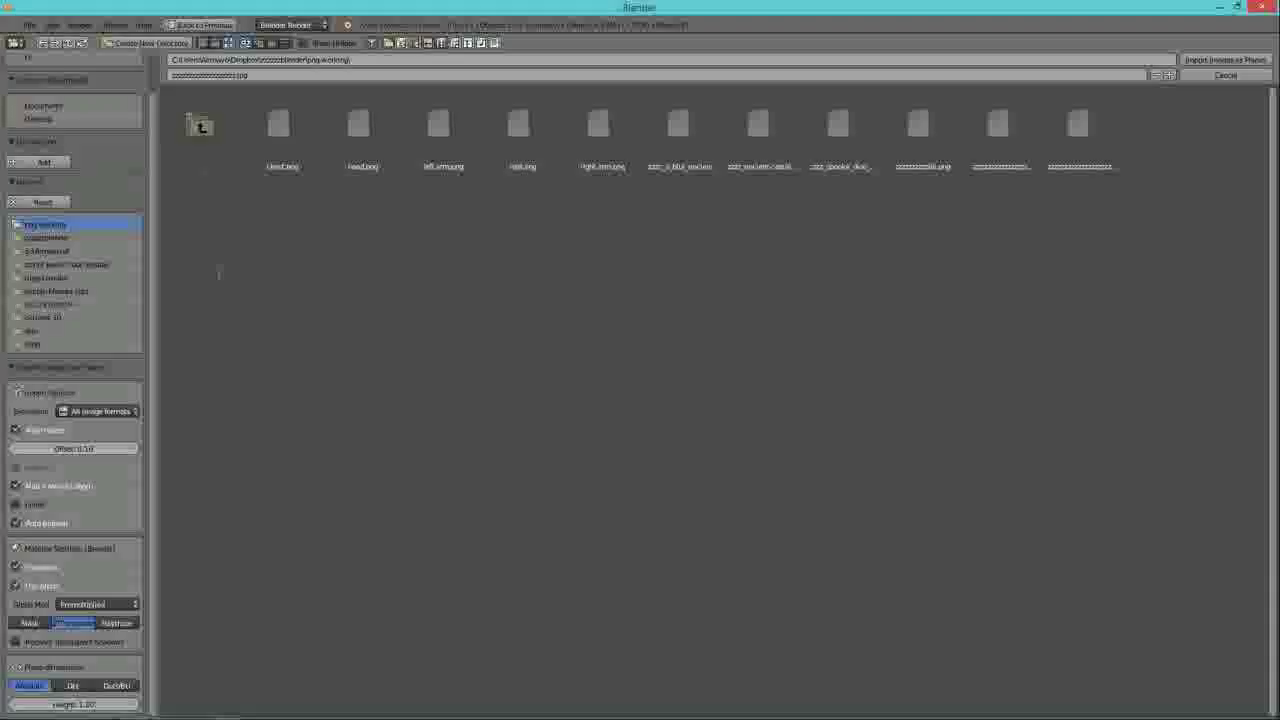
{"action": "left_click", "coordinate": [841, 124]}
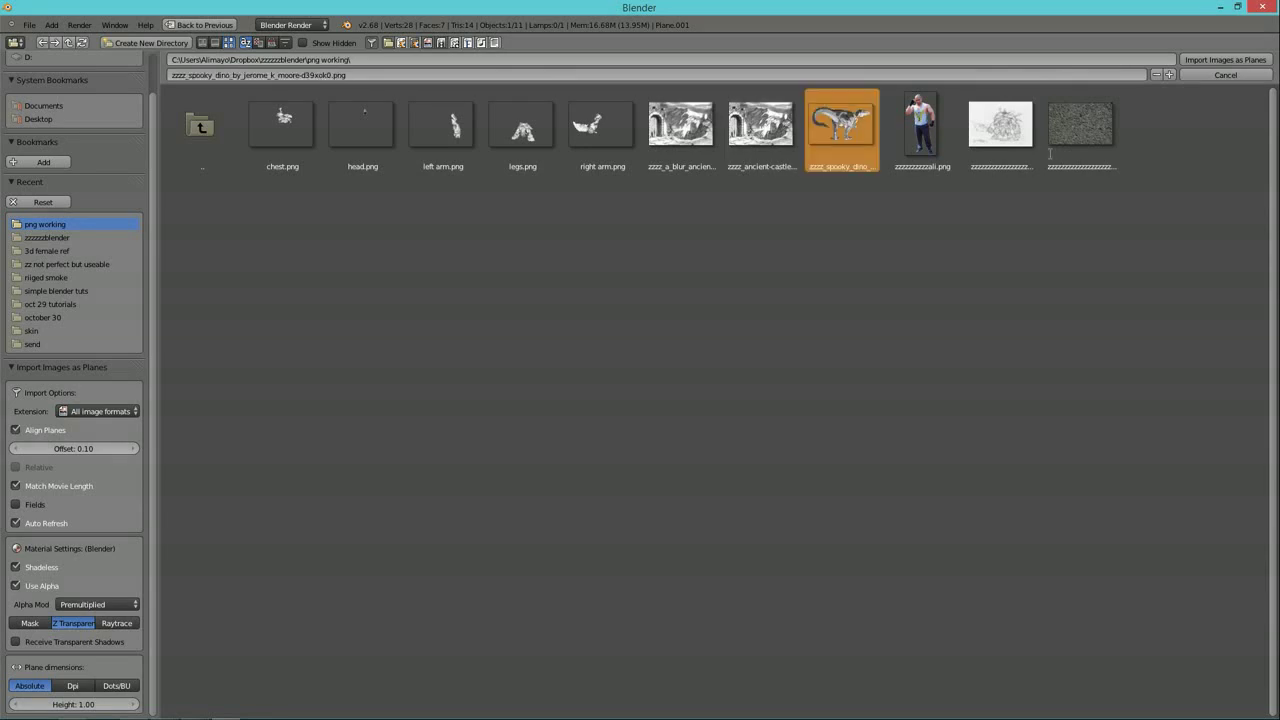
{"action": "left_click", "coordinate": [1215, 59]}
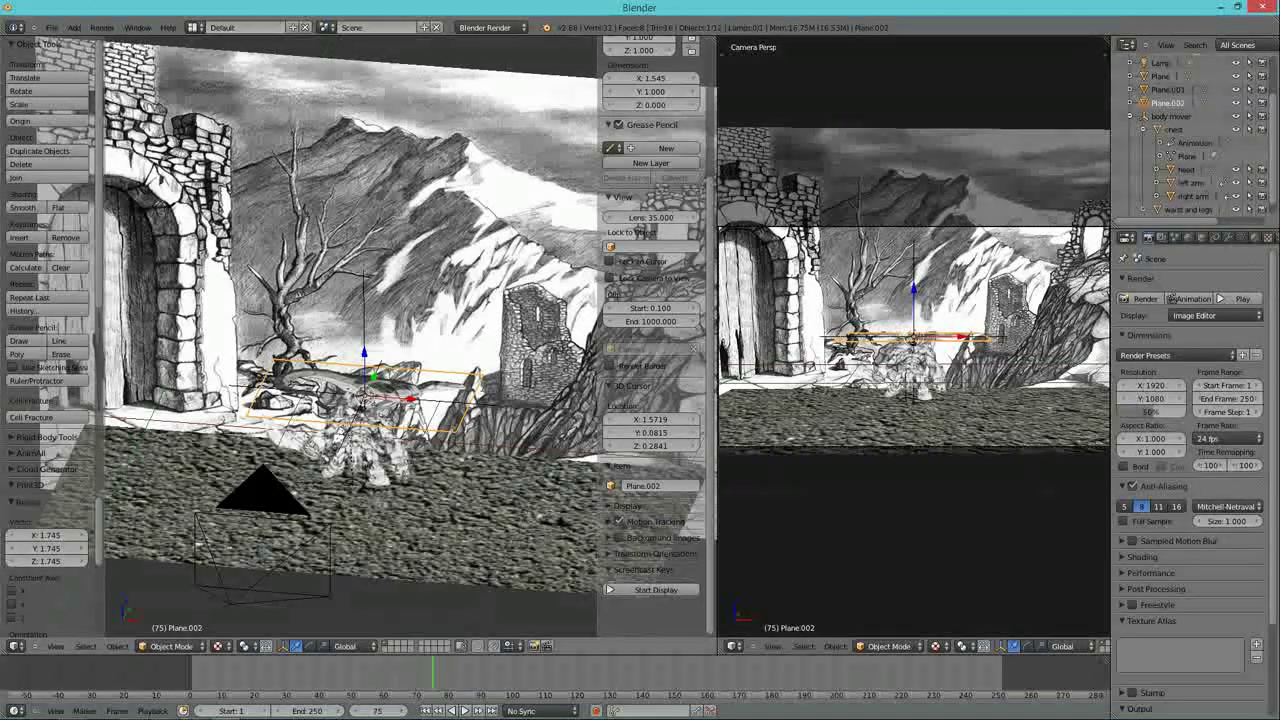
- Stand the dinosaur image plane upright by rotating it 90° about the X axis
{"action": "key", "text": "r"}
{"action": "type", "text": "x"}
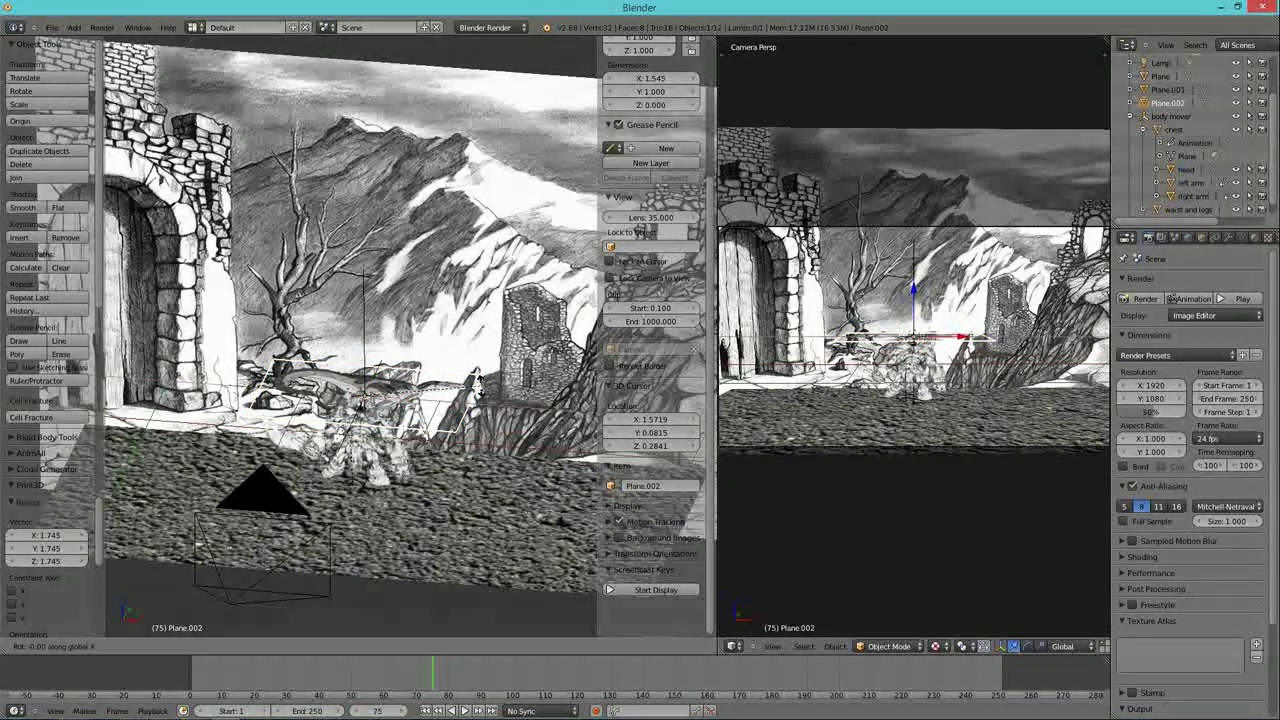
{"action": "type", "text": "90"}
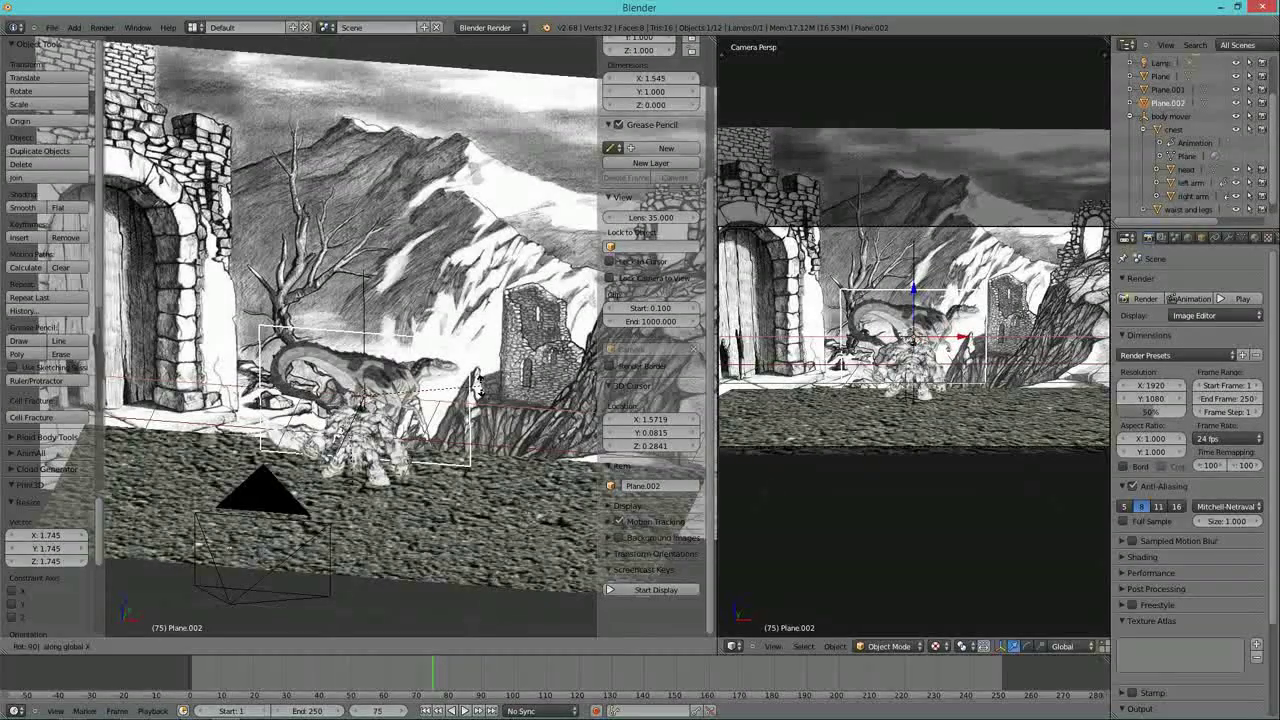
{"action": "key", "text": "Return"}
- Move the dinosaur plane along Y toward the camera, to the front edge of the gravel ground
{"action": "middle_click_drag", "start_coordinate": [392, 376], "coordinate": [342, 398]}
{"action": "key", "text": "g"}
{"action": "key", "text": "y"}
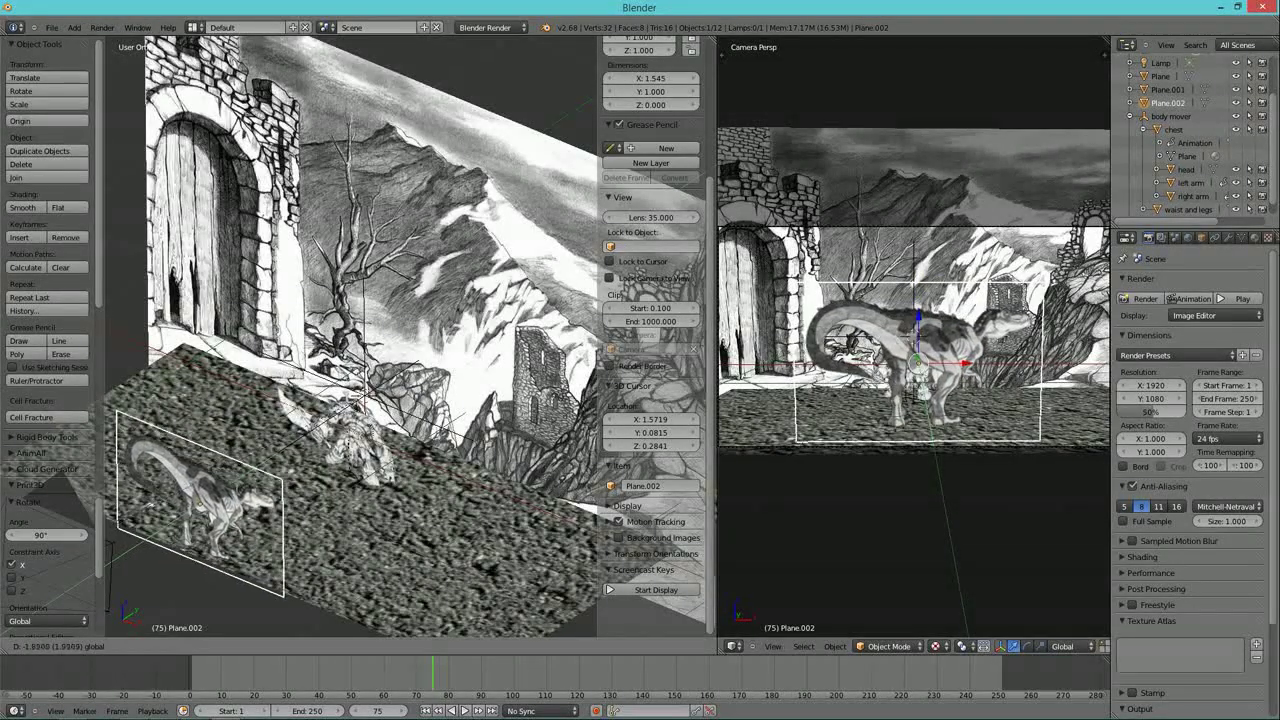
{"action": "left_click", "coordinate": [150, 505]}
- Shift the dinosaur plane about -0.706 along X and lower it about 0.141 along Z so its feet meet the gravel
{"action": "middle_click_drag", "start_coordinate": [150, 505], "coordinate": [280, 410]}
{"action": "left_click_drag", "start_coordinate": [247, 508], "coordinate": [150, 514]}
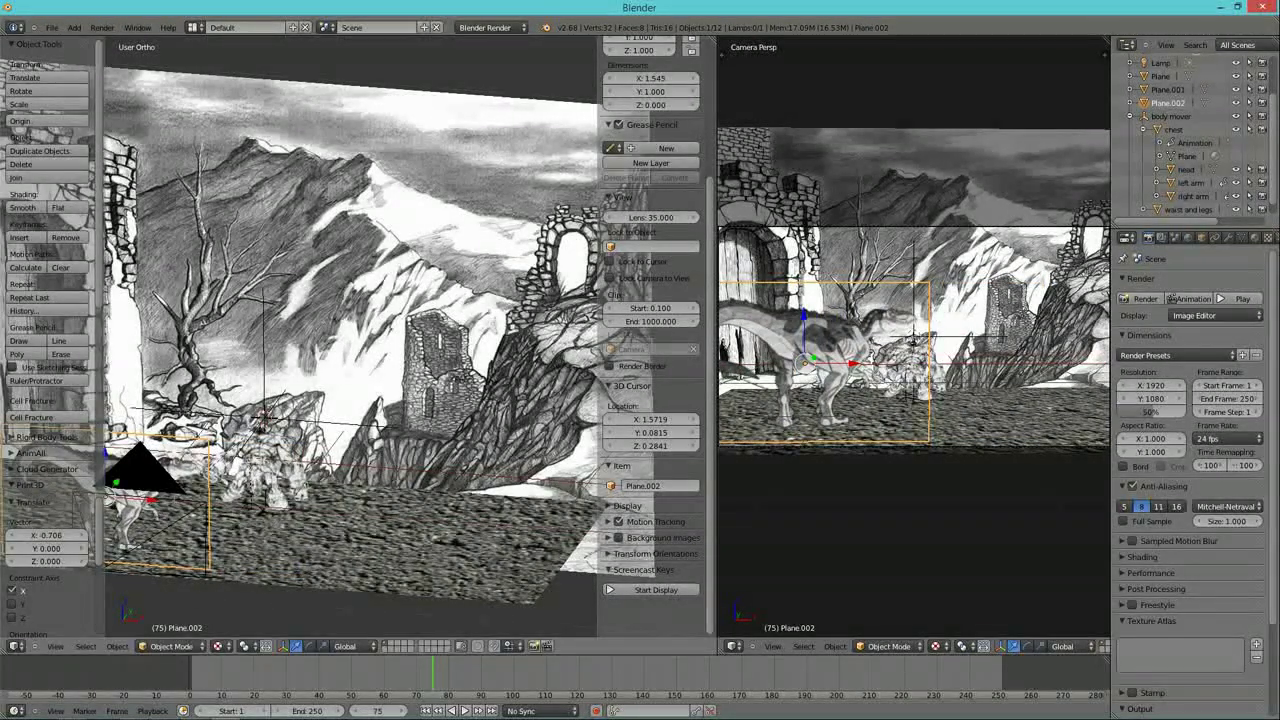
{"action": "scroll", "coordinate": [150, 514], "scroll_direction": "down", "scroll_amount": 1}
{"action": "key", "text": "g"}
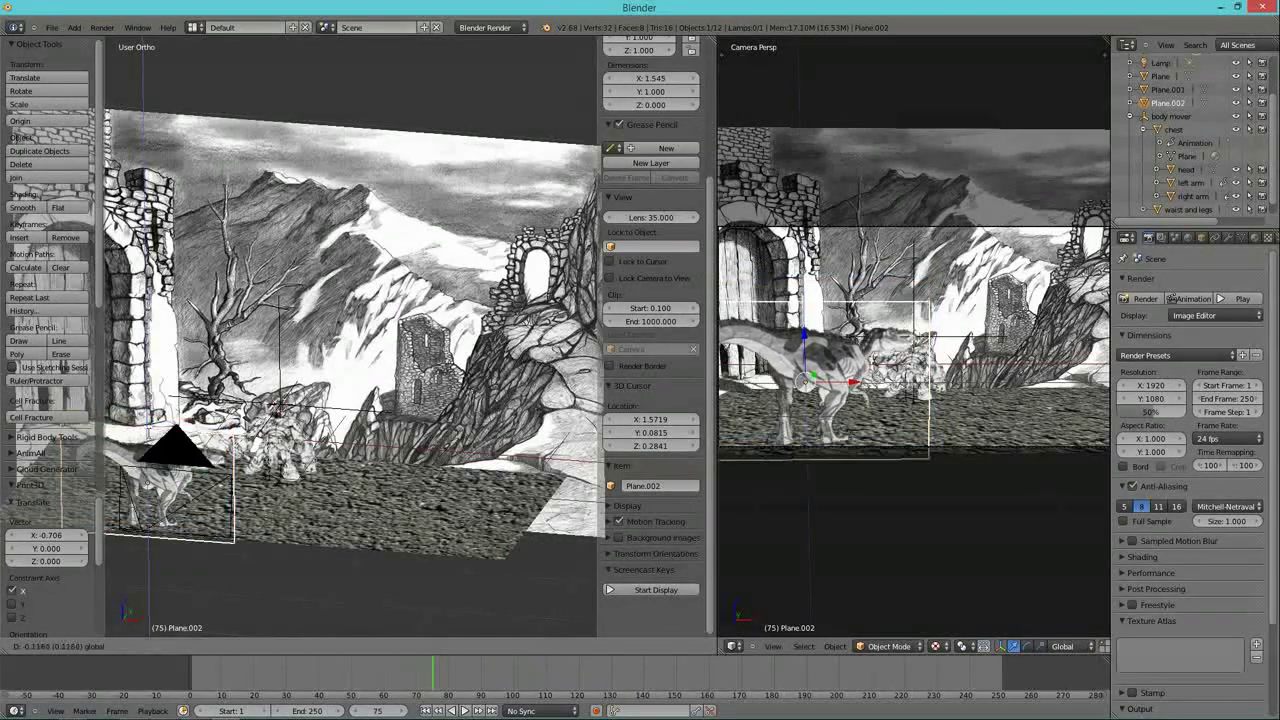
{"action": "left_click_drag", "start_coordinate": [148, 442], "coordinate": [148, 441]}
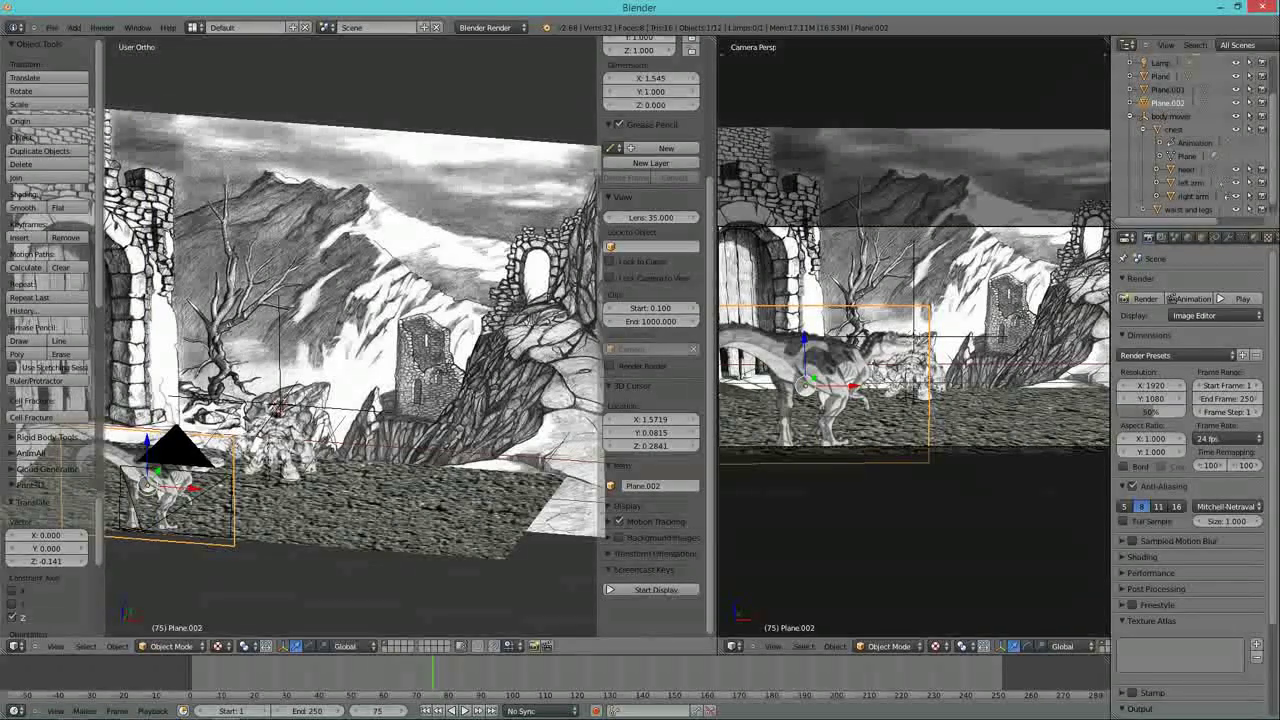
{"action": "scroll", "coordinate": [355, 337], "scroll_direction": "down", "scroll_amount": 1}
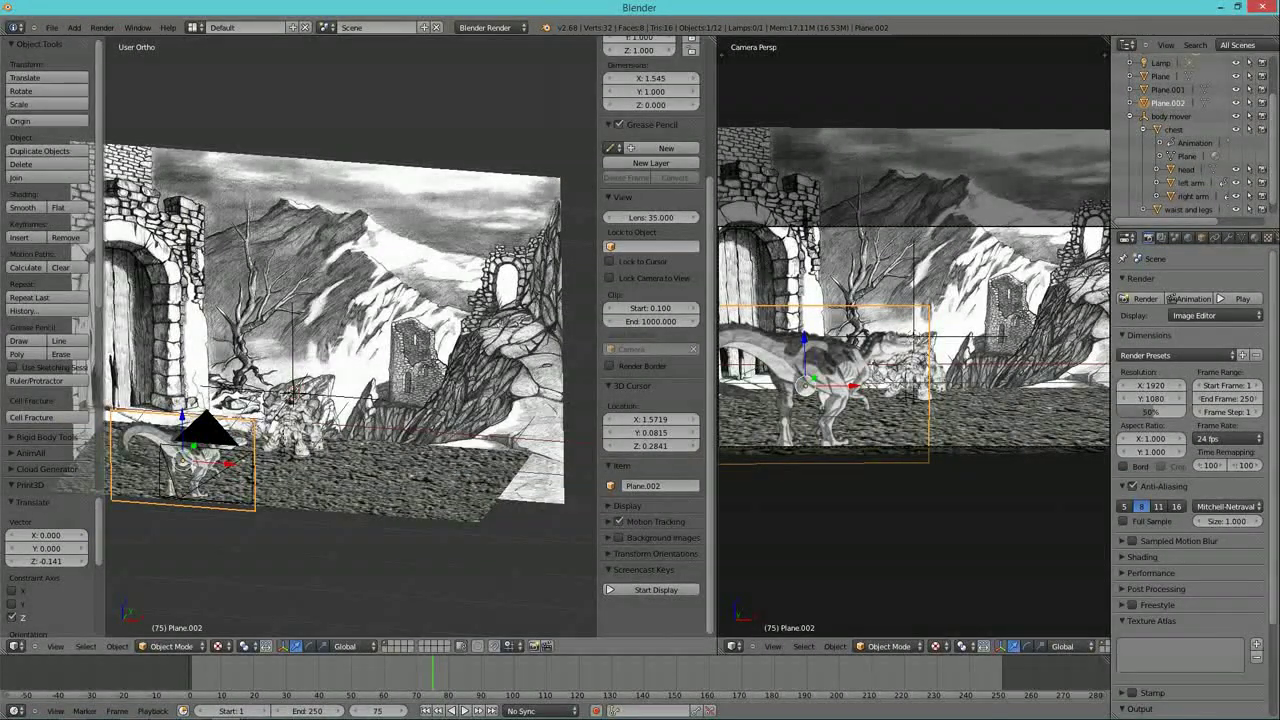
- Move the camera along X by about -0.990, followed by a further -0.091, to frame the scene from the dinosaur's side
{"action": "right_click", "coordinate": [207, 432]}
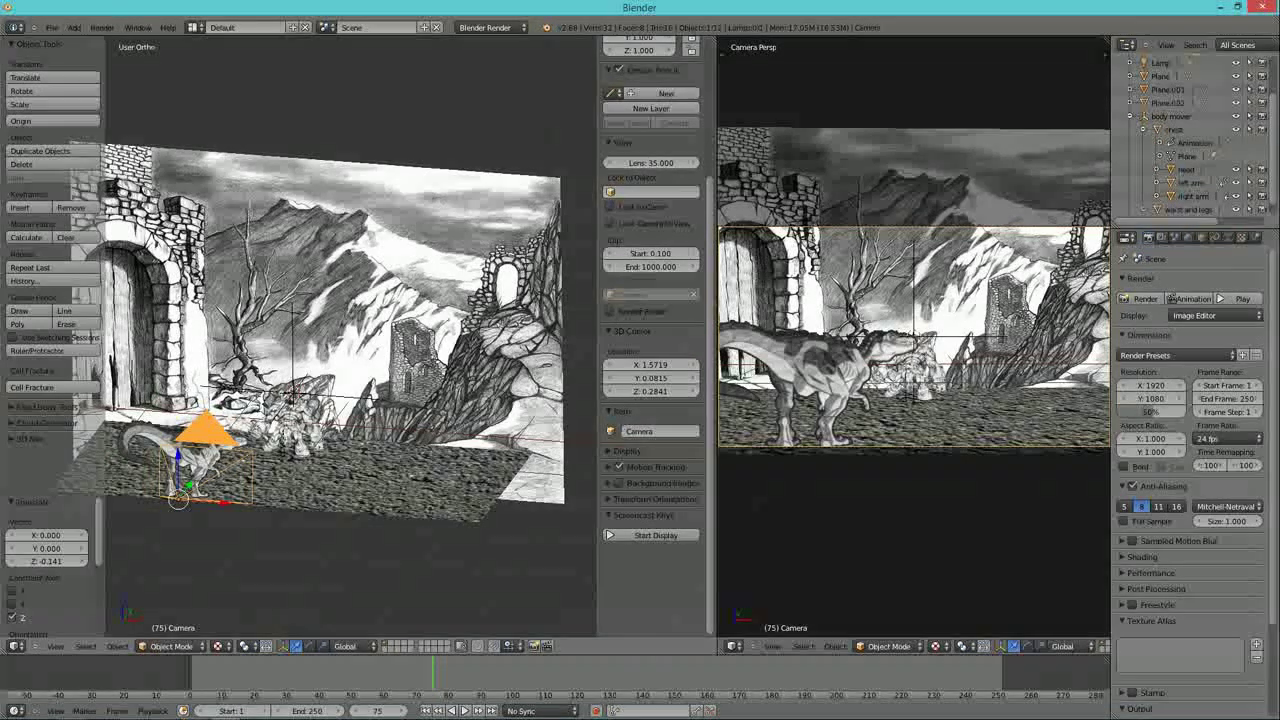
{"action": "key", "text": "g"}
{"action": "key", "text": "x"}
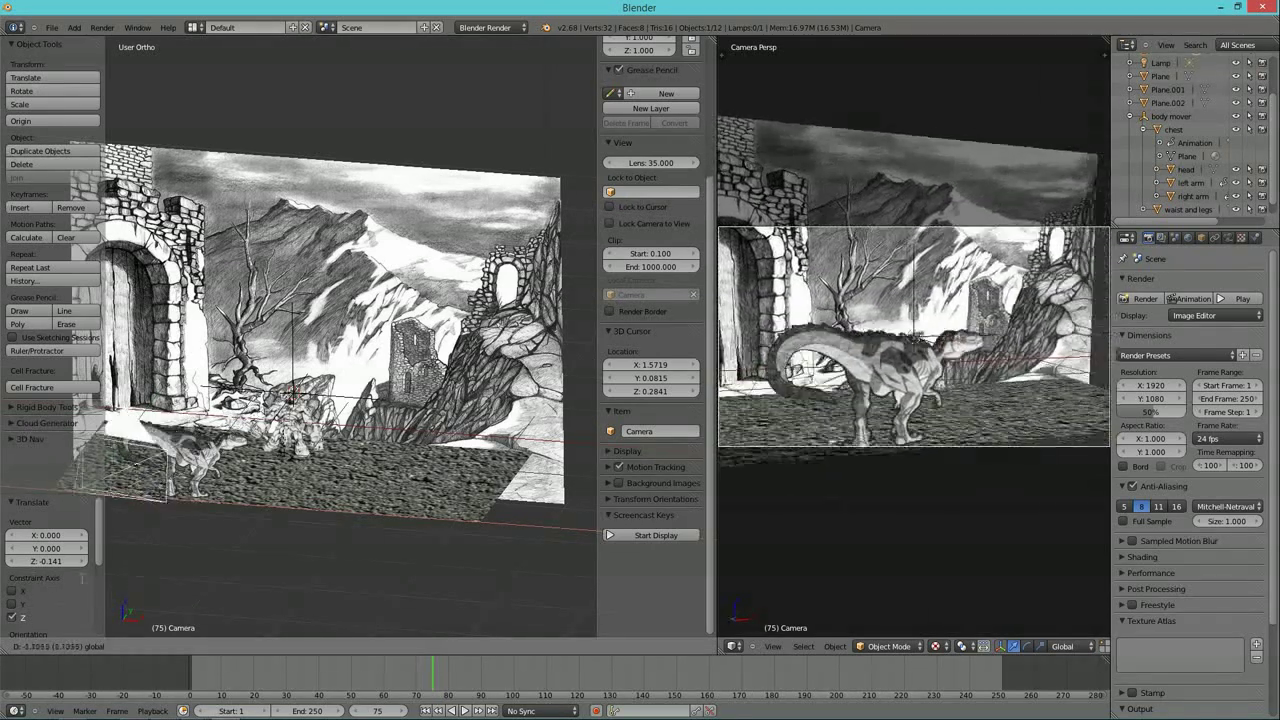
{"action": "left_click", "coordinate": [180, 540]}
{"action": "scroll", "coordinate": [182, 538], "scroll_direction": "down", "scroll_amount": 2}
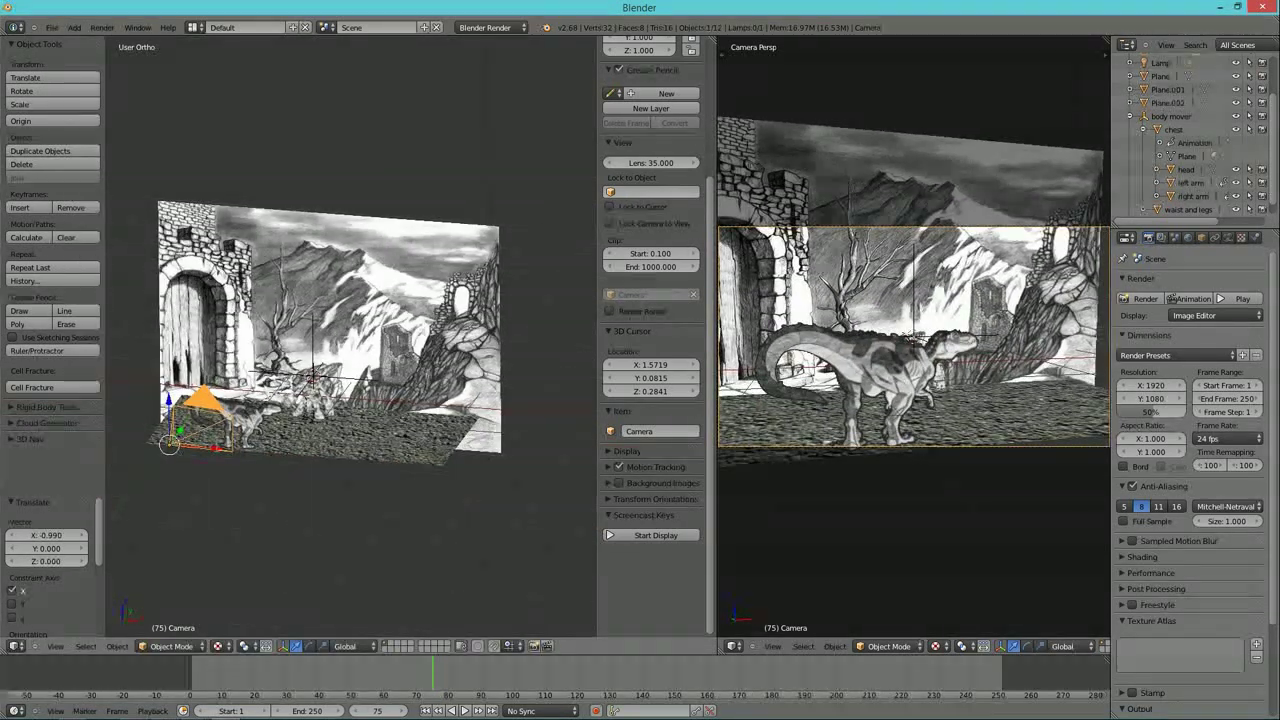
{"action": "key", "text": "g"}
{"action": "key", "text": "x"}
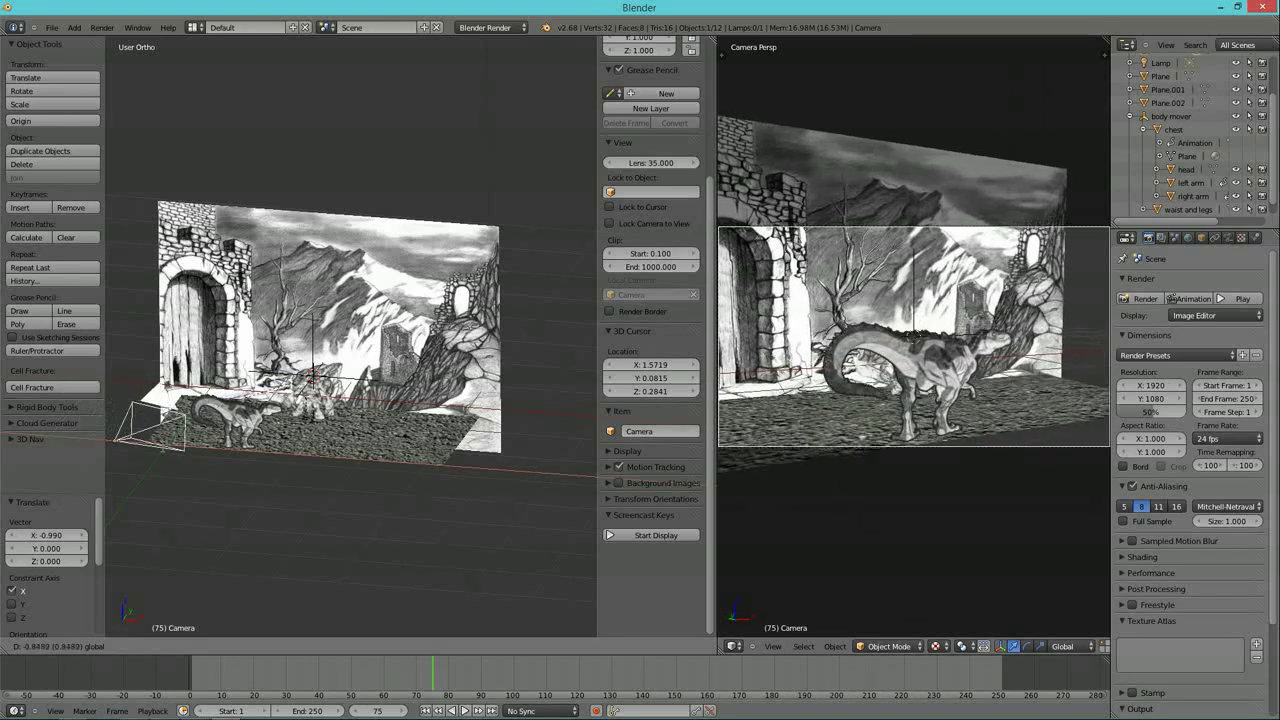
{"action": "left_click", "coordinate": [214, 459]}
- Go to frame 2 and move the camera about 2.611 along Y, past the dinosaur toward the warrior
{"action": "key", "text": "alt+a"}
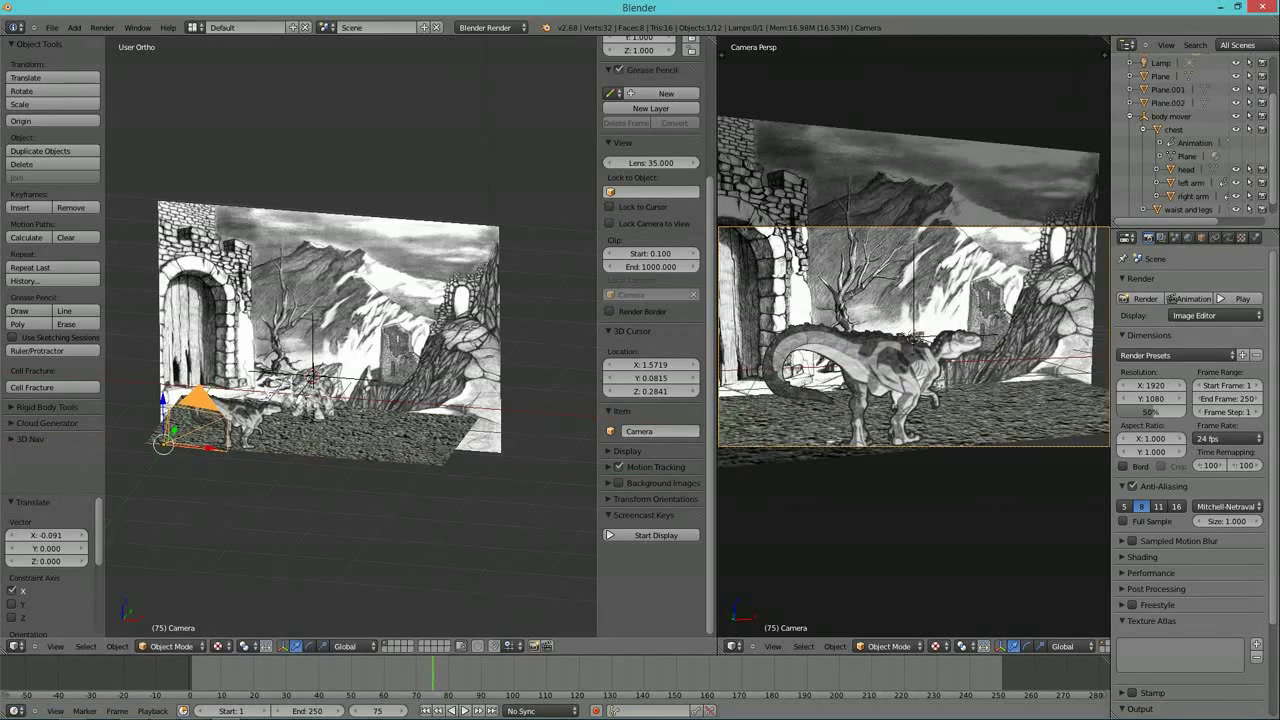
{"action": "left_click_drag", "start_coordinate": [250, 661], "coordinate": [173, 664]}
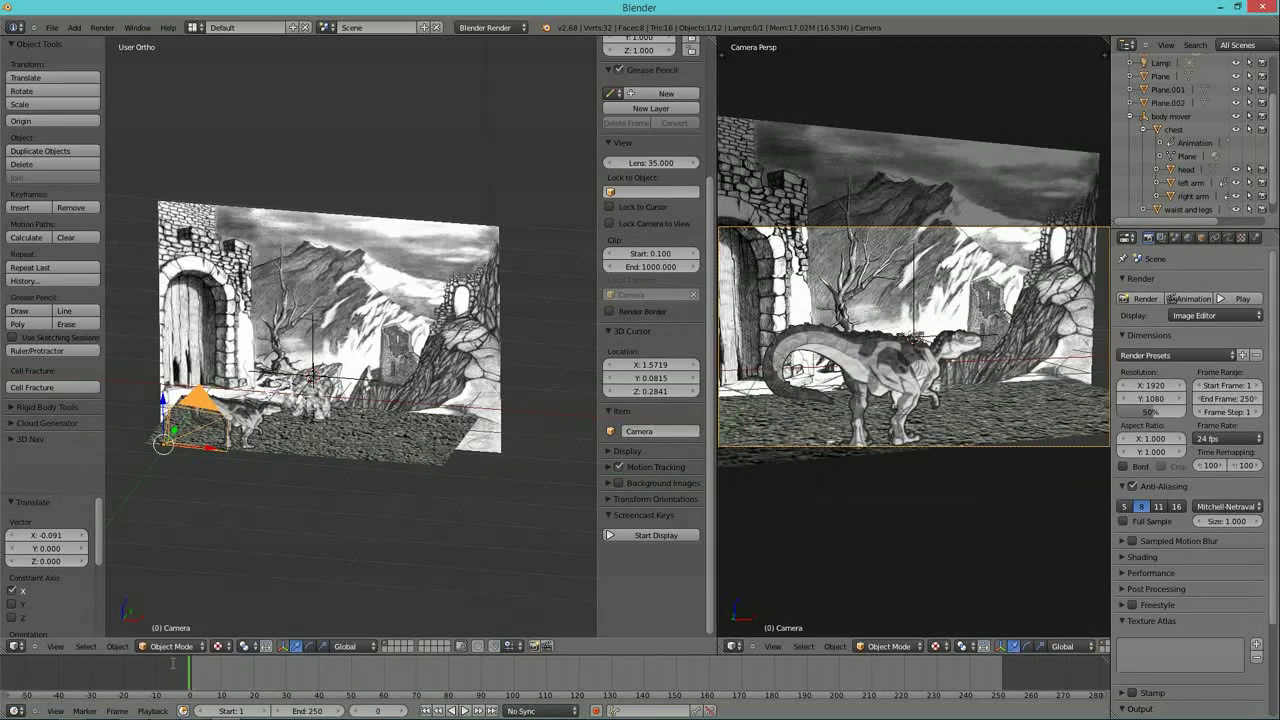
{"action": "key", "text": "Right"}
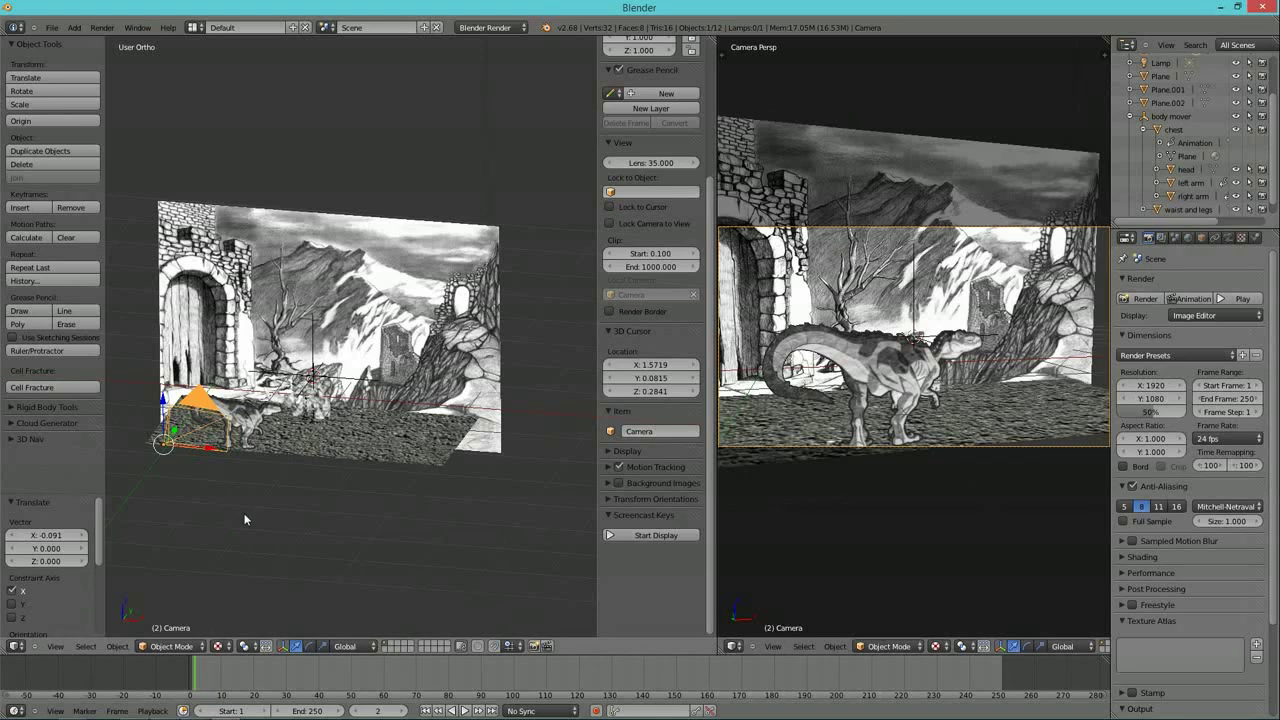
{"action": "middle_click_drag", "start_coordinate": [243, 523], "coordinate": [210, 506]}
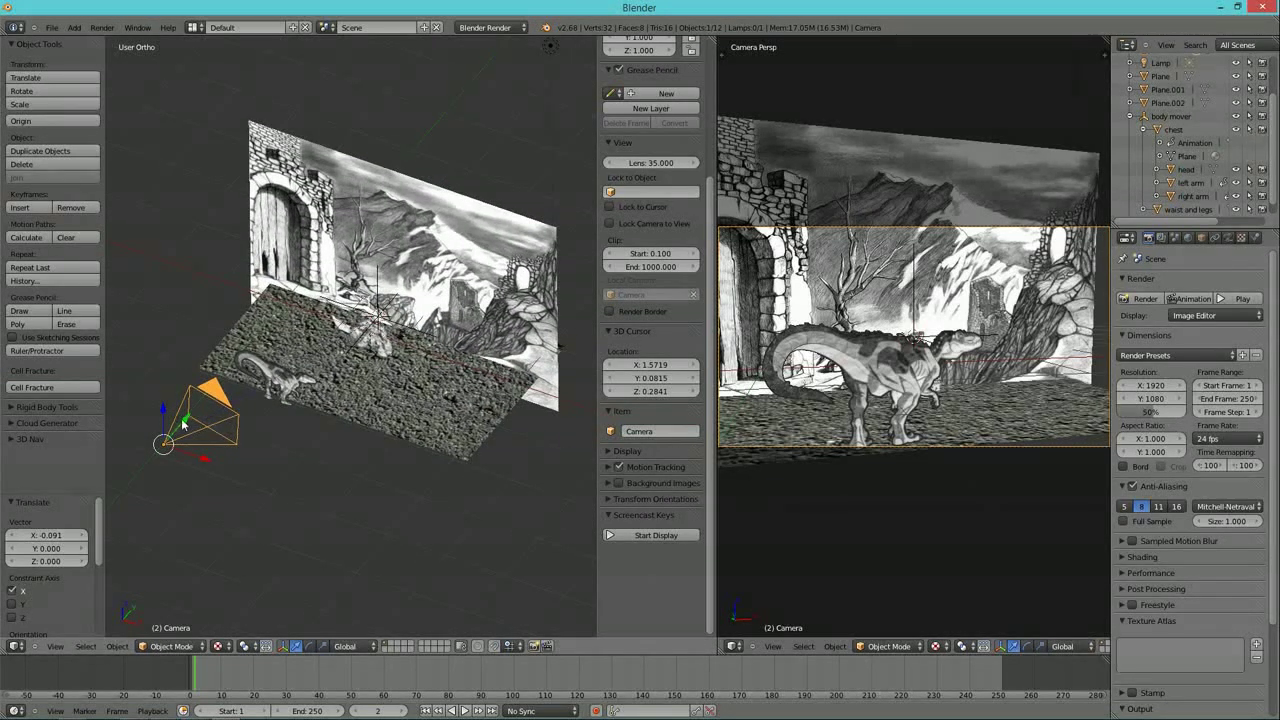
{"action": "key", "text": "g"}
{"action": "key", "text": "y"}
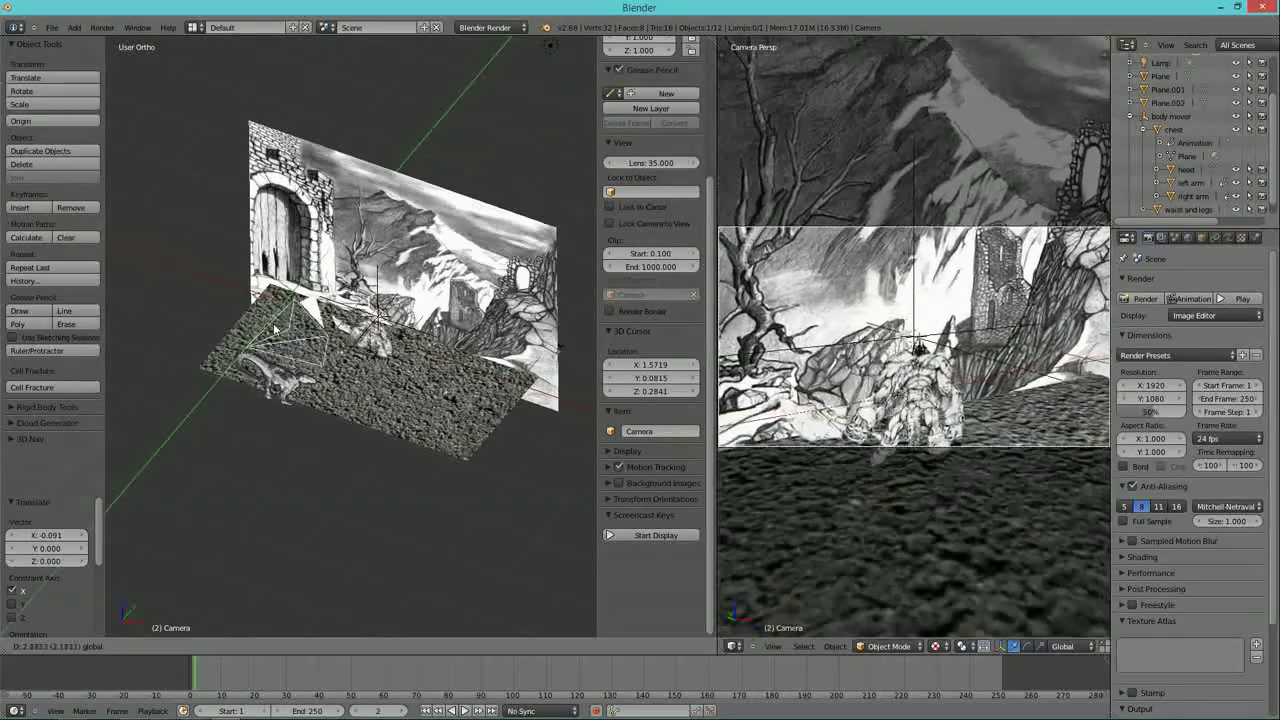
{"action": "left_click", "coordinate": [275, 330]}
{"action": "left_click", "coordinate": [255, 322]}
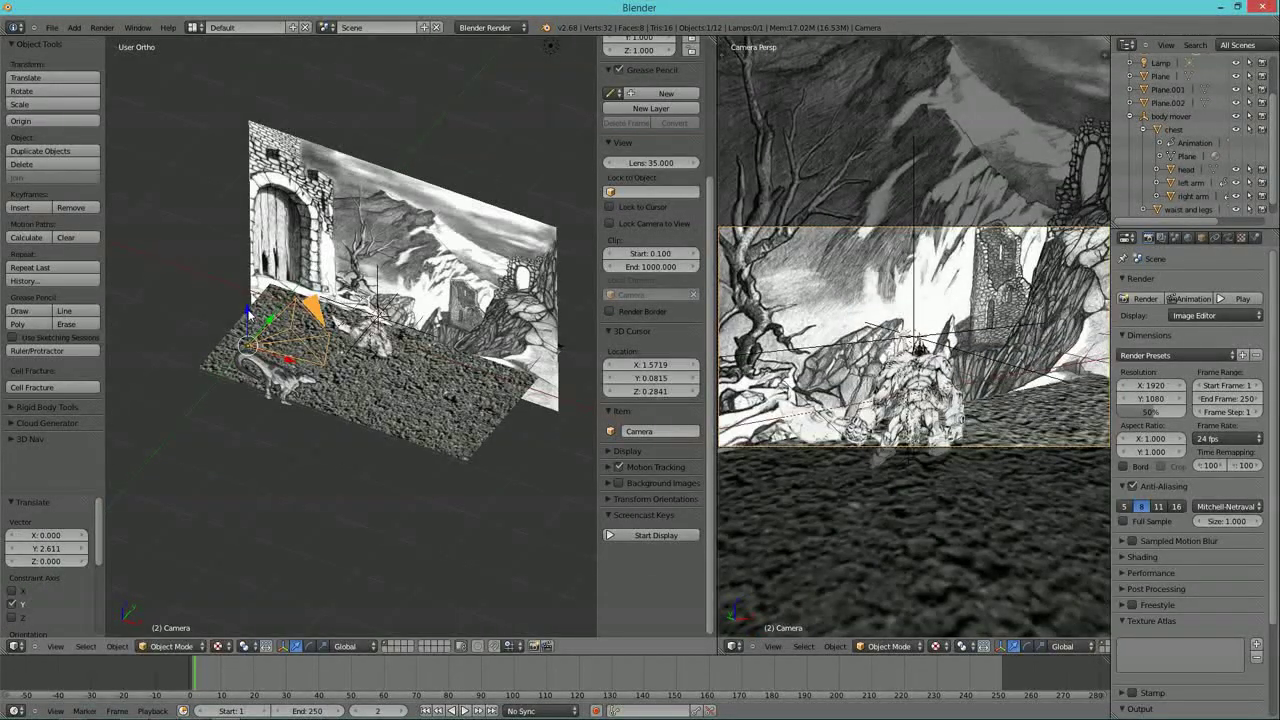
- Lower the camera about 0.663 along Z and scrub the timeline to check its framing of the warrior, returning to frame 2
{"action": "left_click_drag", "start_coordinate": [200, 680], "coordinate": [284, 707]}
{"action": "left_click_drag", "start_coordinate": [376, 708], "coordinate": [203, 677]}
{"action": "left_click_drag", "start_coordinate": [250, 313], "coordinate": [247, 345]}
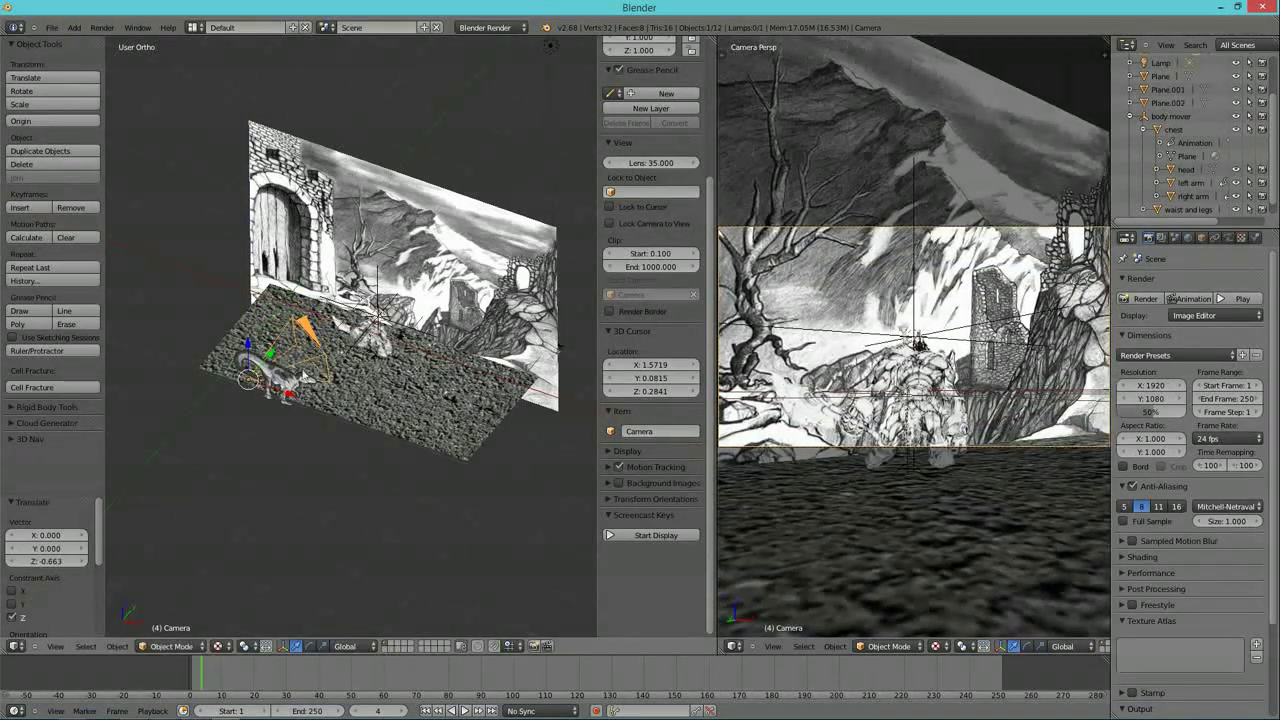
{"action": "left_click_drag", "start_coordinate": [206, 680], "coordinate": [420, 716]}
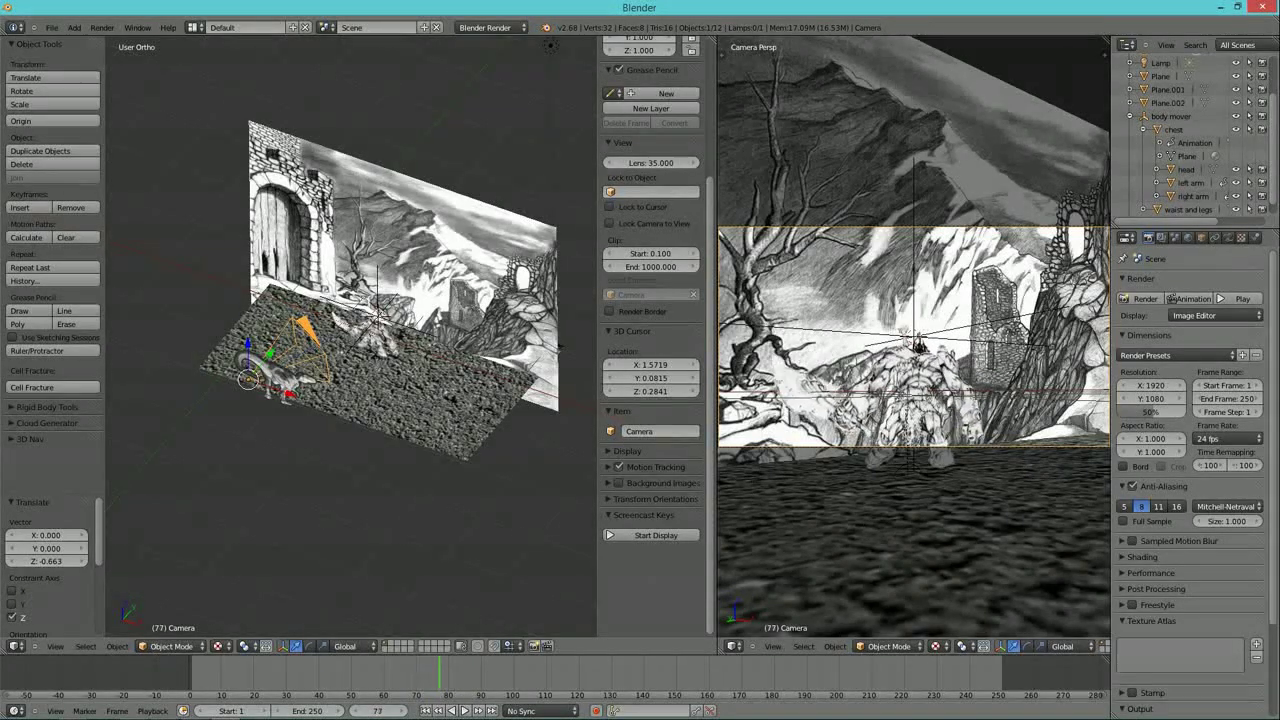
{"action": "left_click_drag", "start_coordinate": [281, 711], "coordinate": [346, 716]}
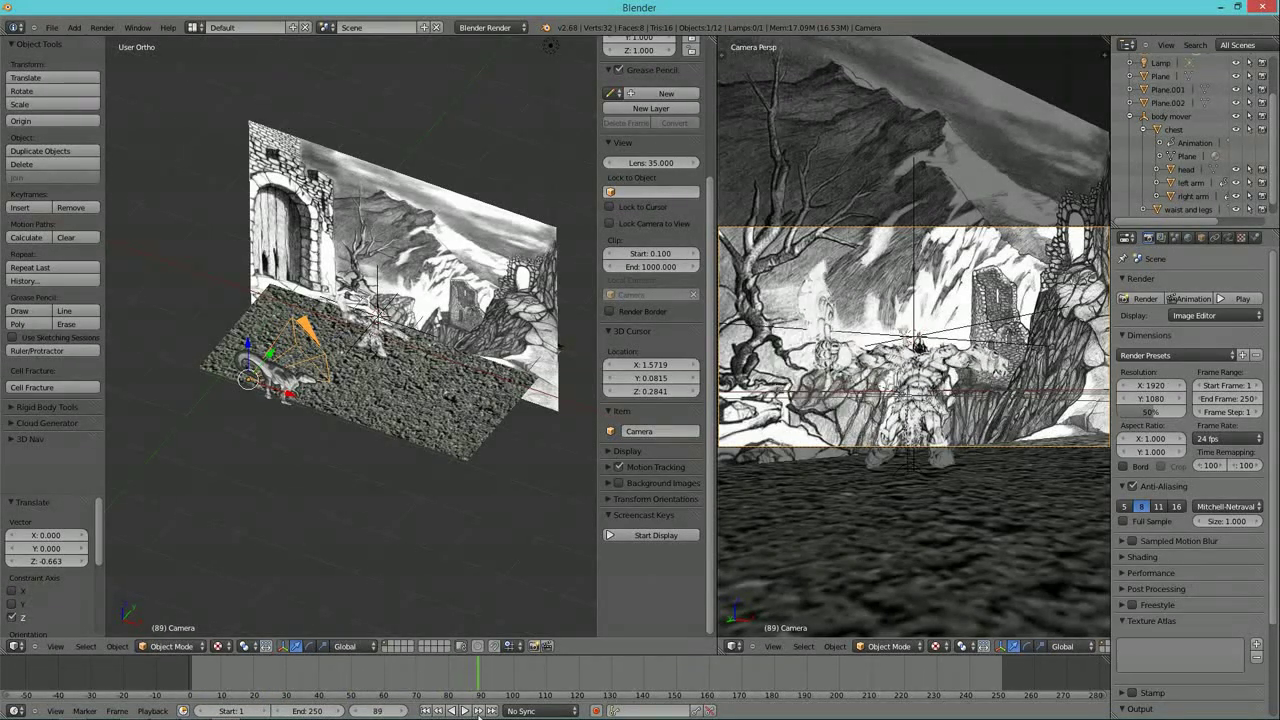
{"action": "left_click_drag", "start_coordinate": [390, 690], "coordinate": [198, 690]}
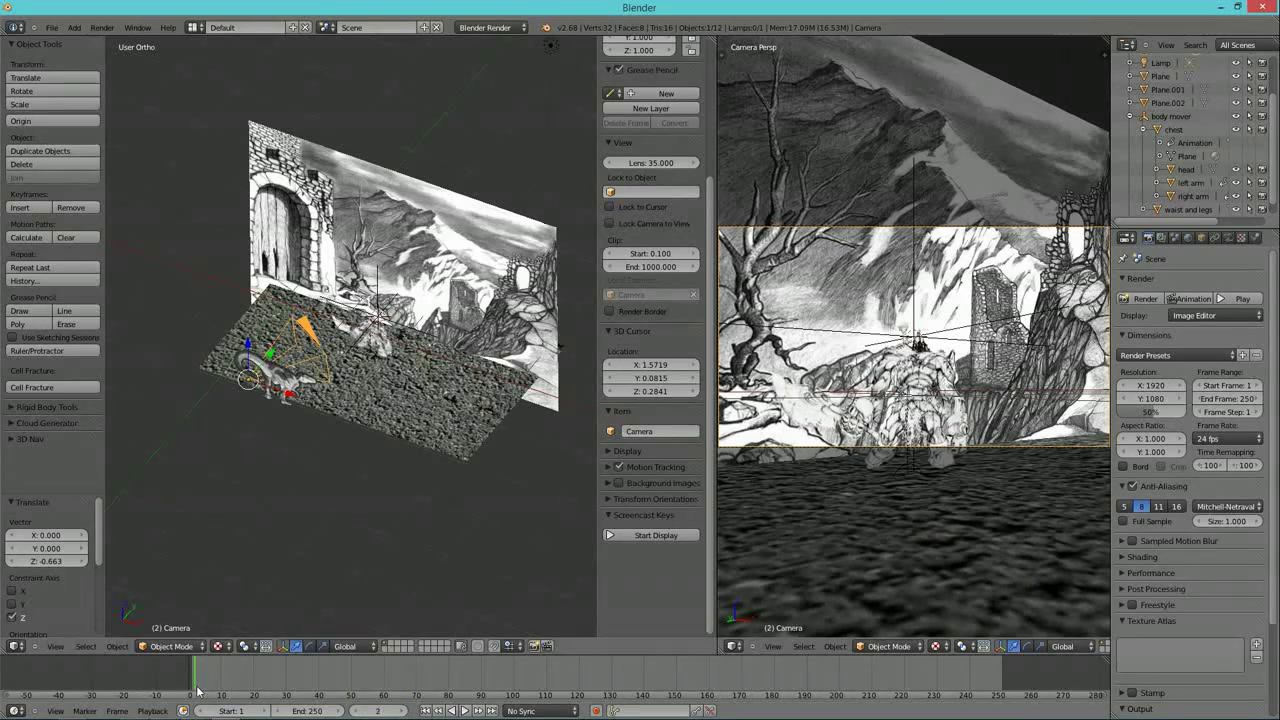
- Refine the camera's position by moving it about 0.509 along Y, 0.317 along X and -0.301 along Z
{"action": "key", "text": "g"}
{"action": "key", "text": "y"}
{"action": "key", "text": "g"}
{"action": "key", "text": "x"}
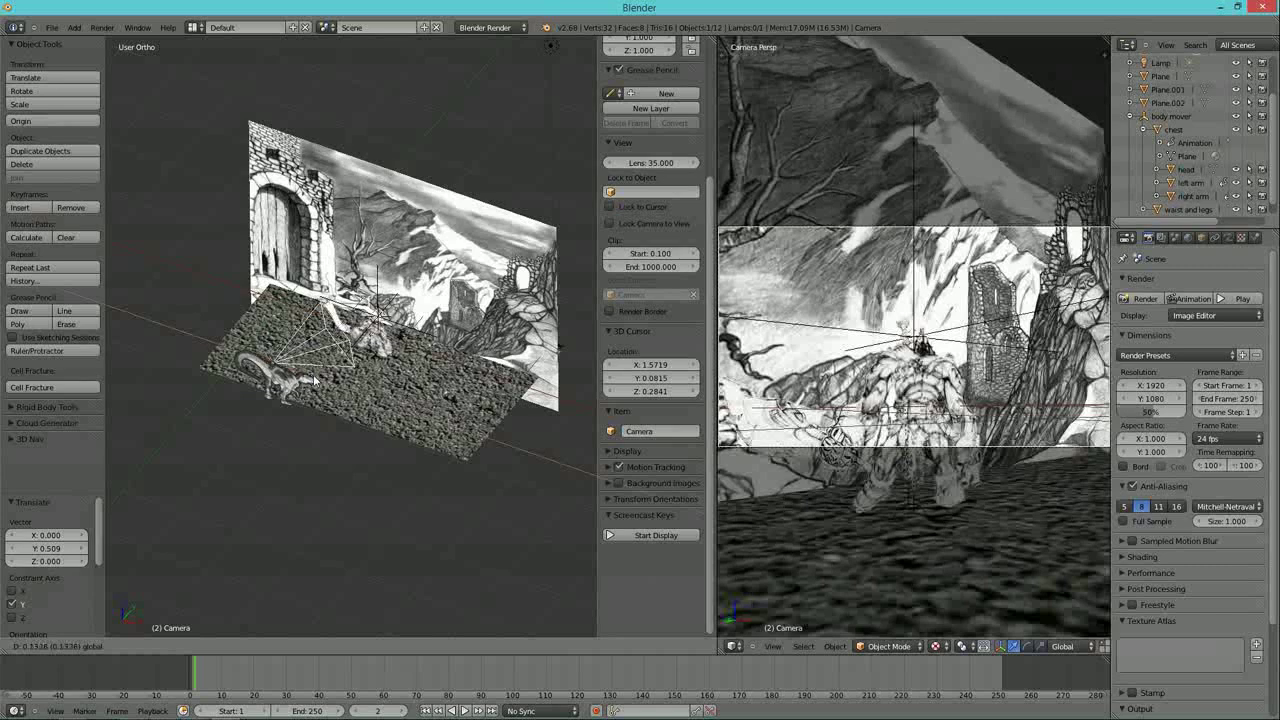
{"action": "left_click", "coordinate": [323, 349]}
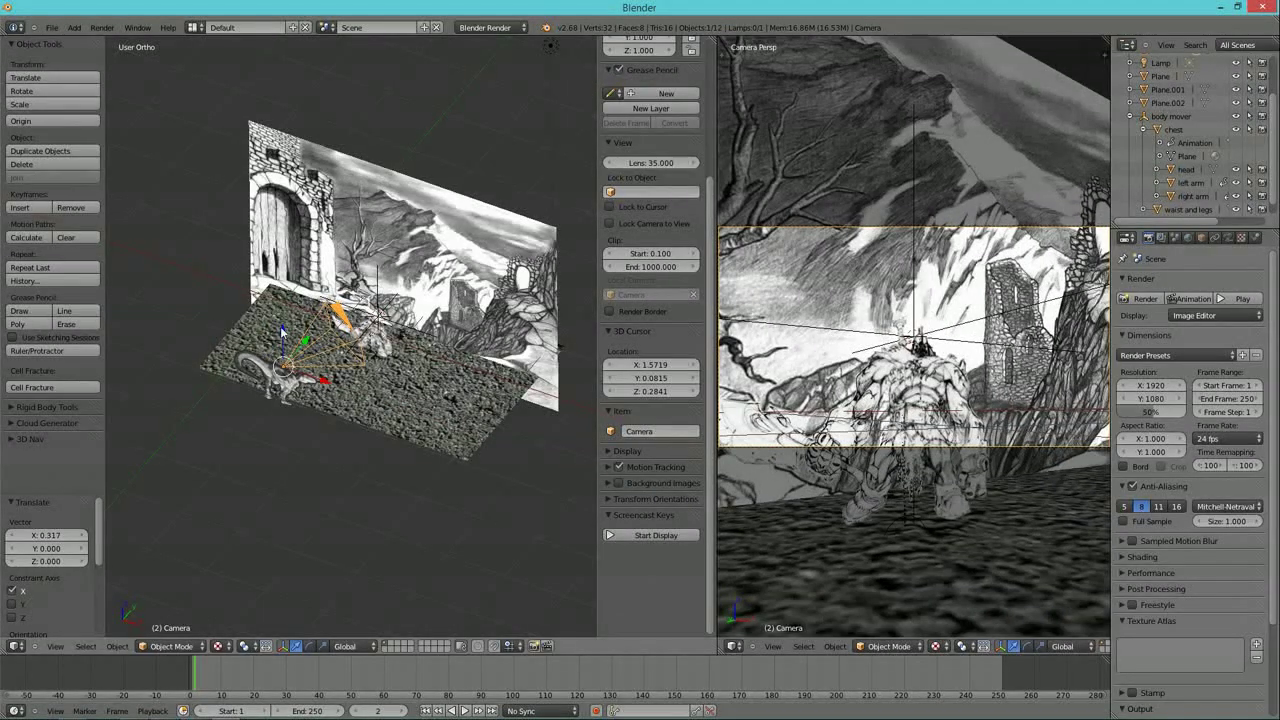
{"action": "key", "text": "g"}
{"action": "key", "text": "z"}
{"action": "left_click", "coordinate": [285, 348]}
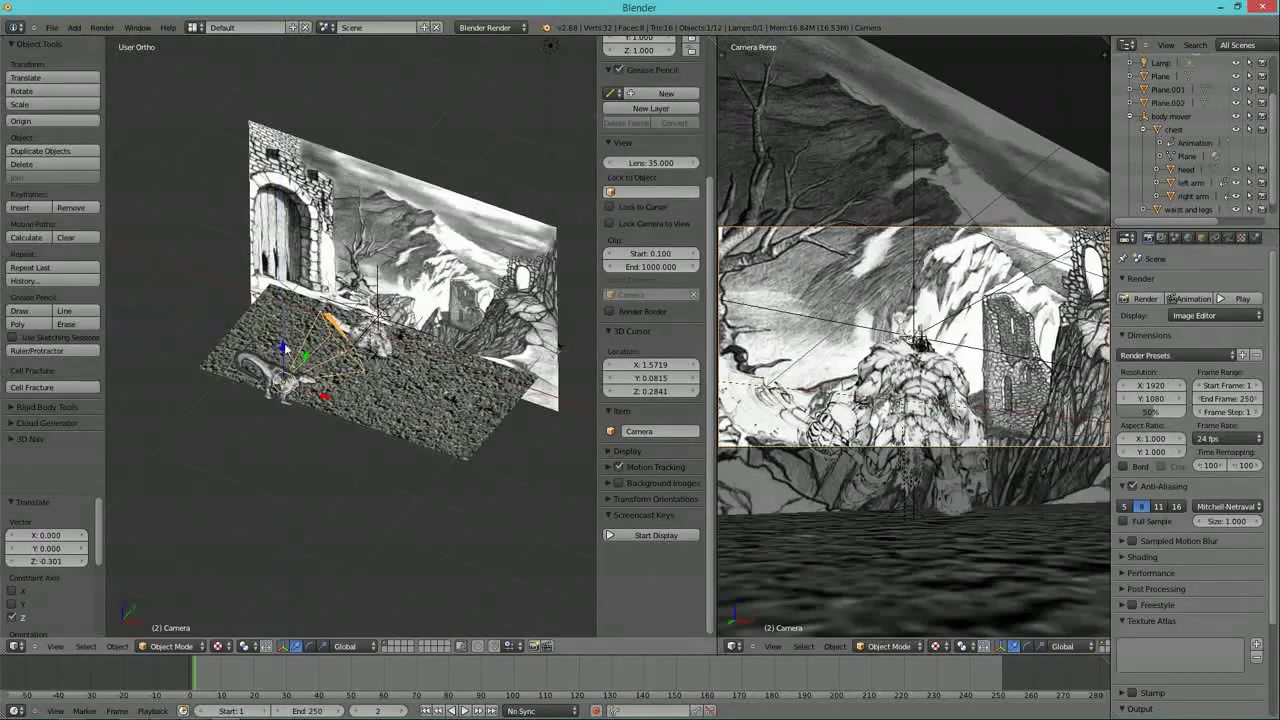
- Scrub through the warrior's animation, then insert a LocRotScale keyframe for the camera at frame 2
{"action": "left_click_drag", "start_coordinate": [204, 680], "coordinate": [366, 714]}
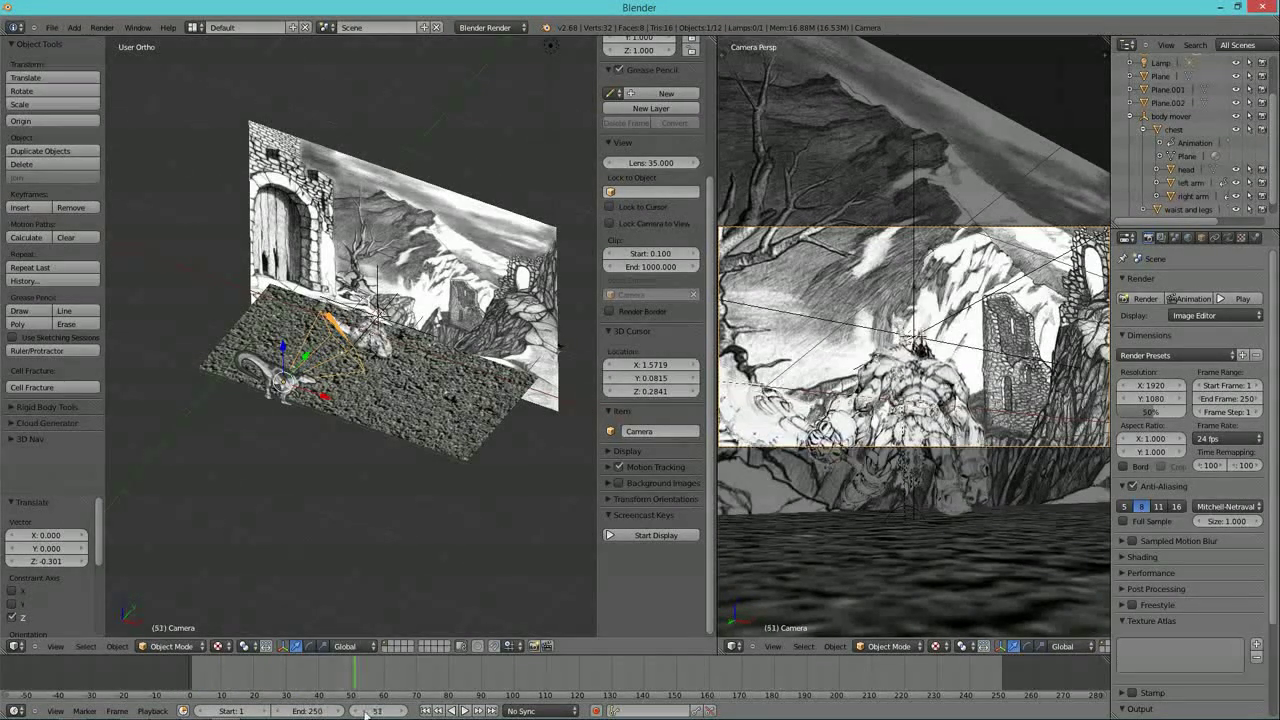
{"action": "left_click_drag", "start_coordinate": [492, 714], "coordinate": [201, 690]}
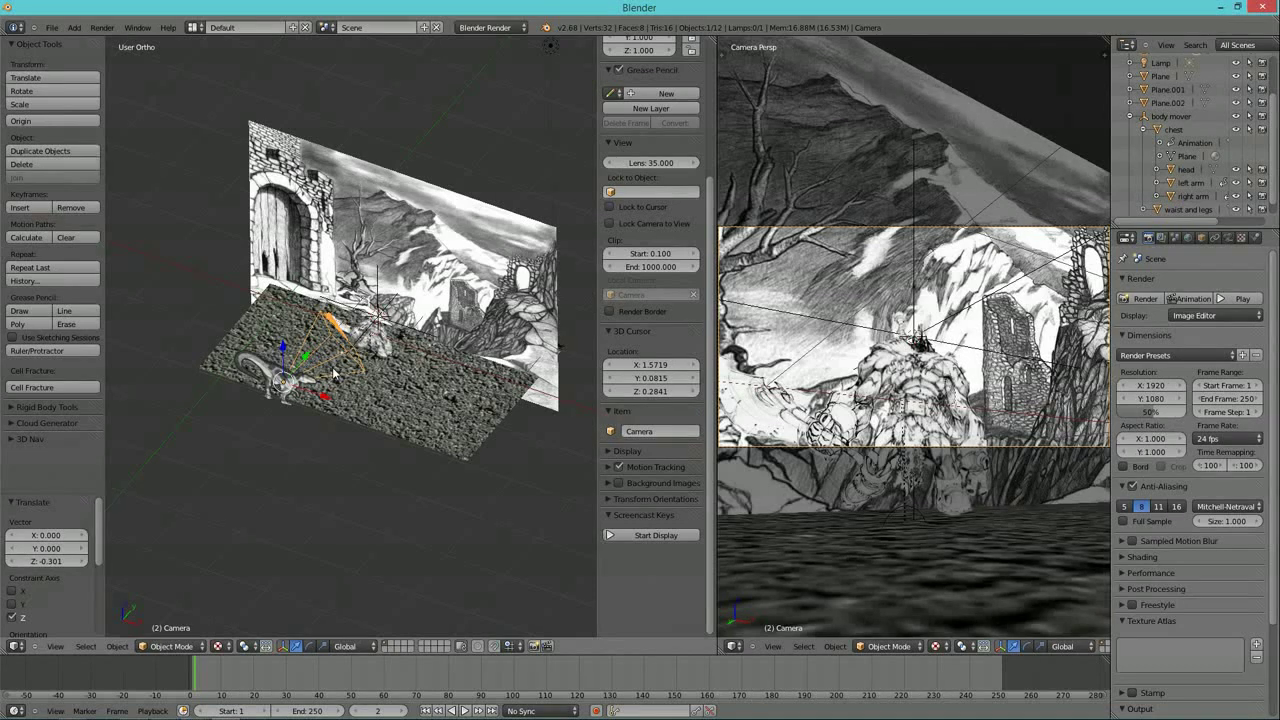
{"action": "key", "text": "i"}
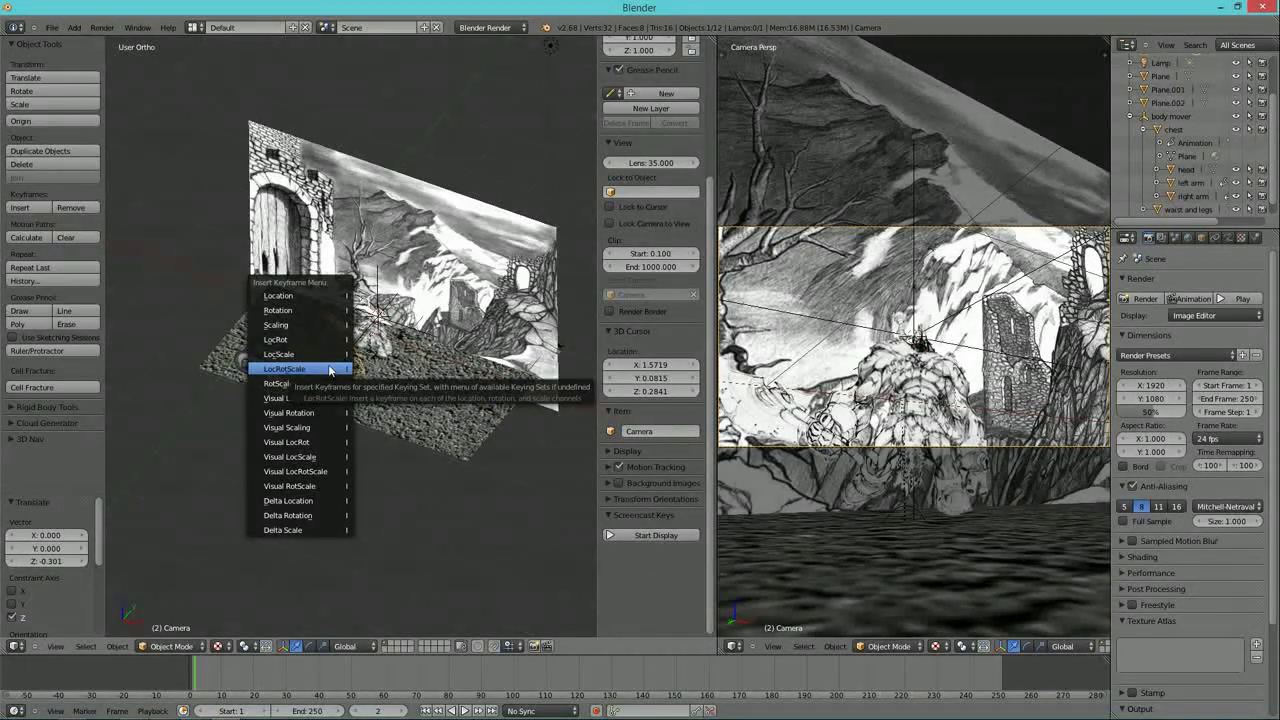
{"action": "left_click", "coordinate": [330, 370]}
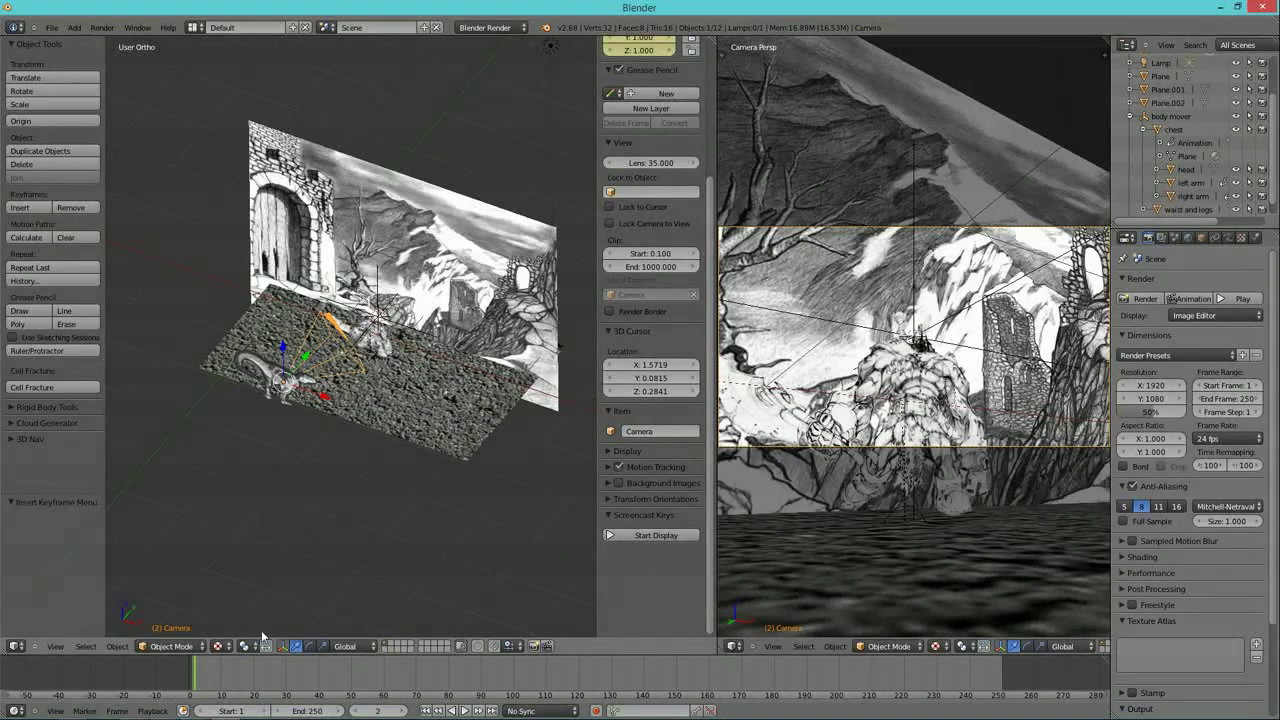
- At frame 88, move the camera about 0.402 along X and insert a LocRotScale keyframe
{"action": "left_click", "coordinate": [236, 682]}
{"action": "left_click_drag", "start_coordinate": [236, 682], "coordinate": [438, 714]}
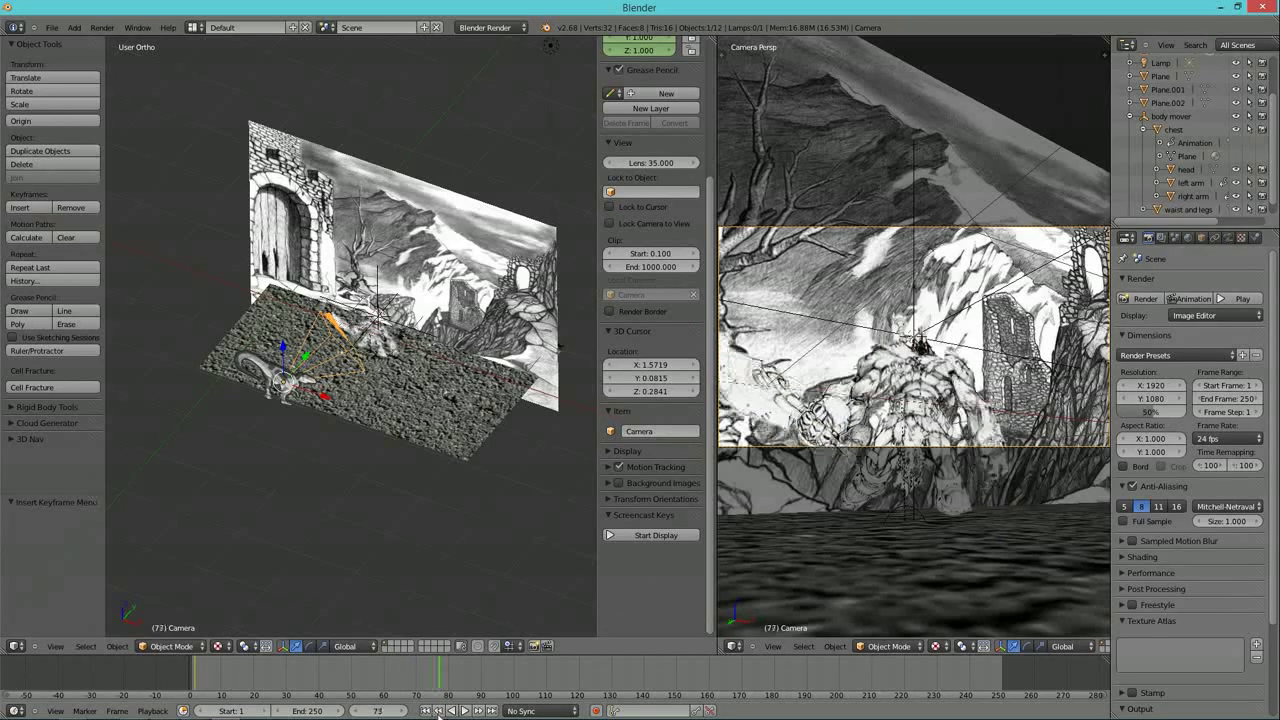
{"action": "key", "text": "g"}
{"action": "key", "text": "x"}
{"action": "left_click", "coordinate": [352, 417]}
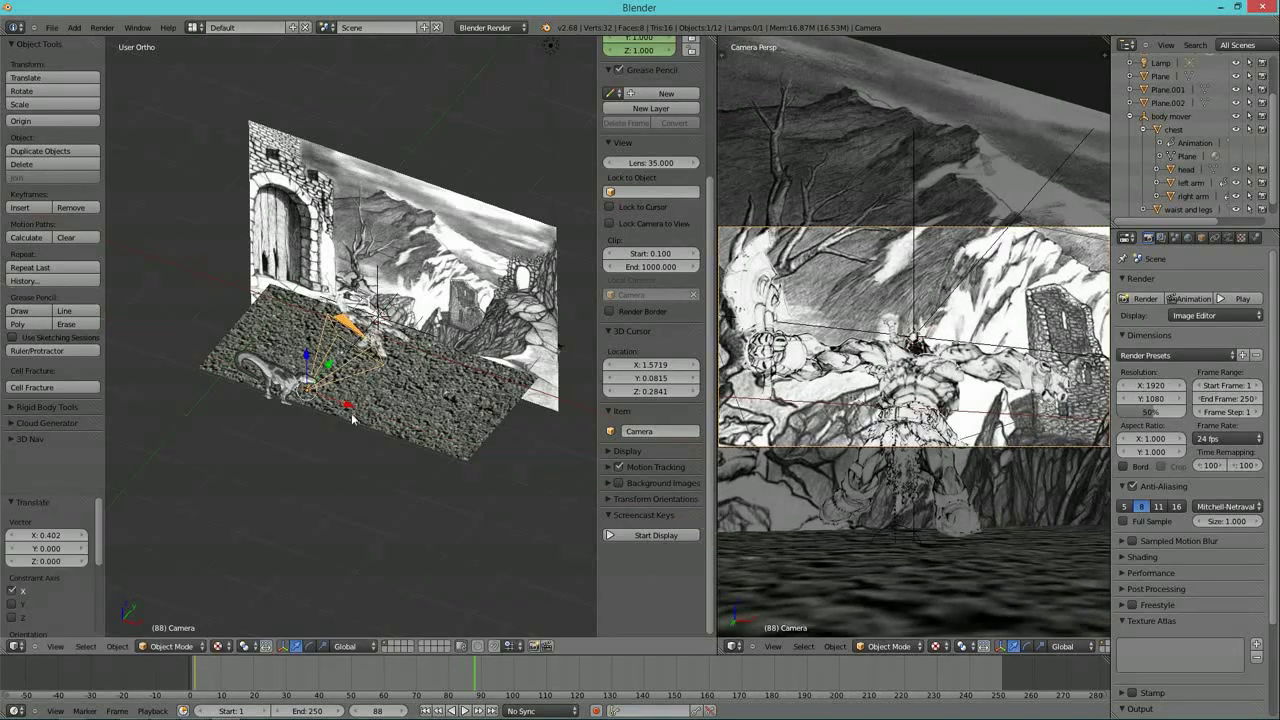
{"action": "key", "text": "i"}
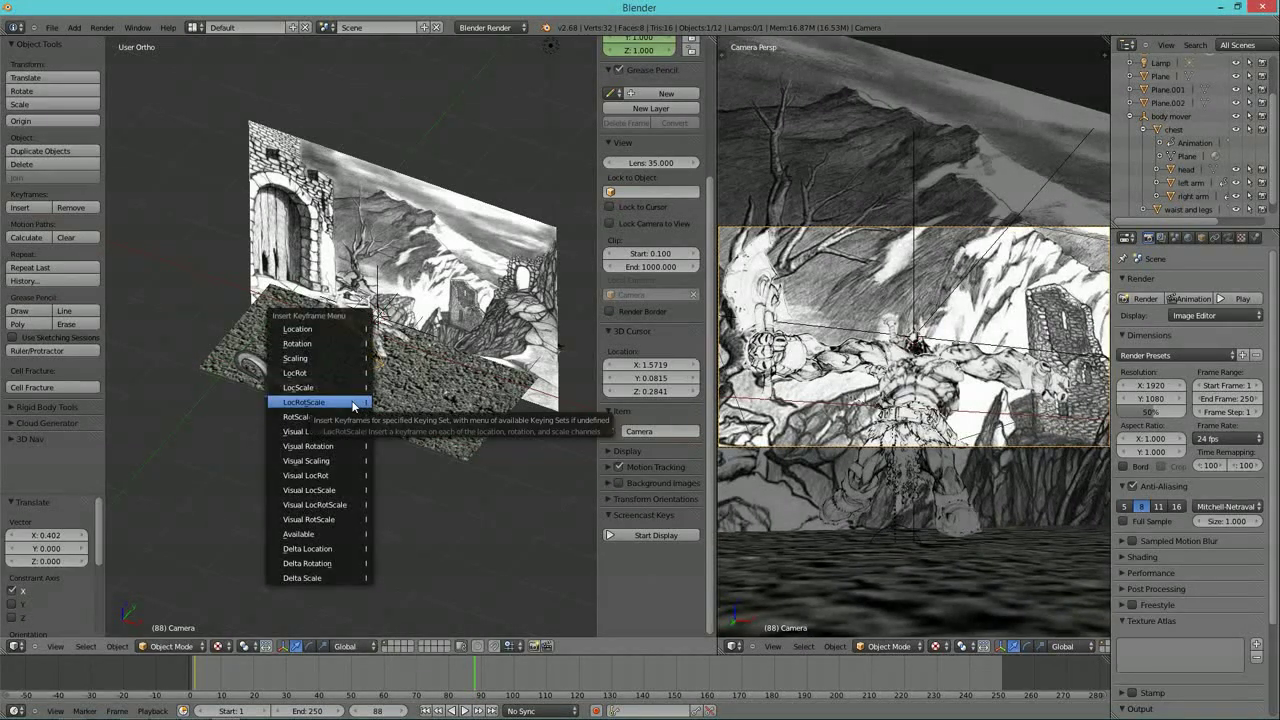
{"action": "left_click", "coordinate": [352, 404]}
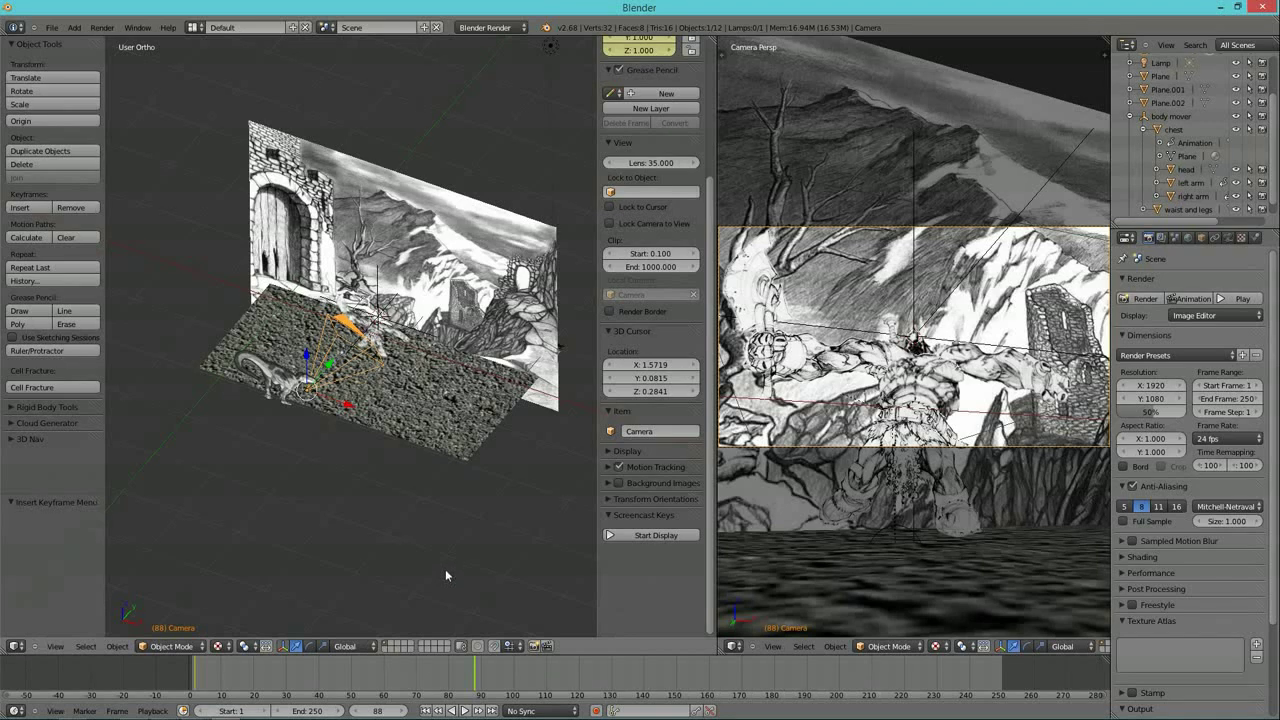
- Try raising the camera about 0.339 along Z and pulling it back about 2.303 along Y behind the dinosaur at frame 97
{"action": "left_click_drag", "start_coordinate": [488, 688], "coordinate": [506, 685]}
{"action": "key", "text": "g"}
{"action": "key", "text": "y"}
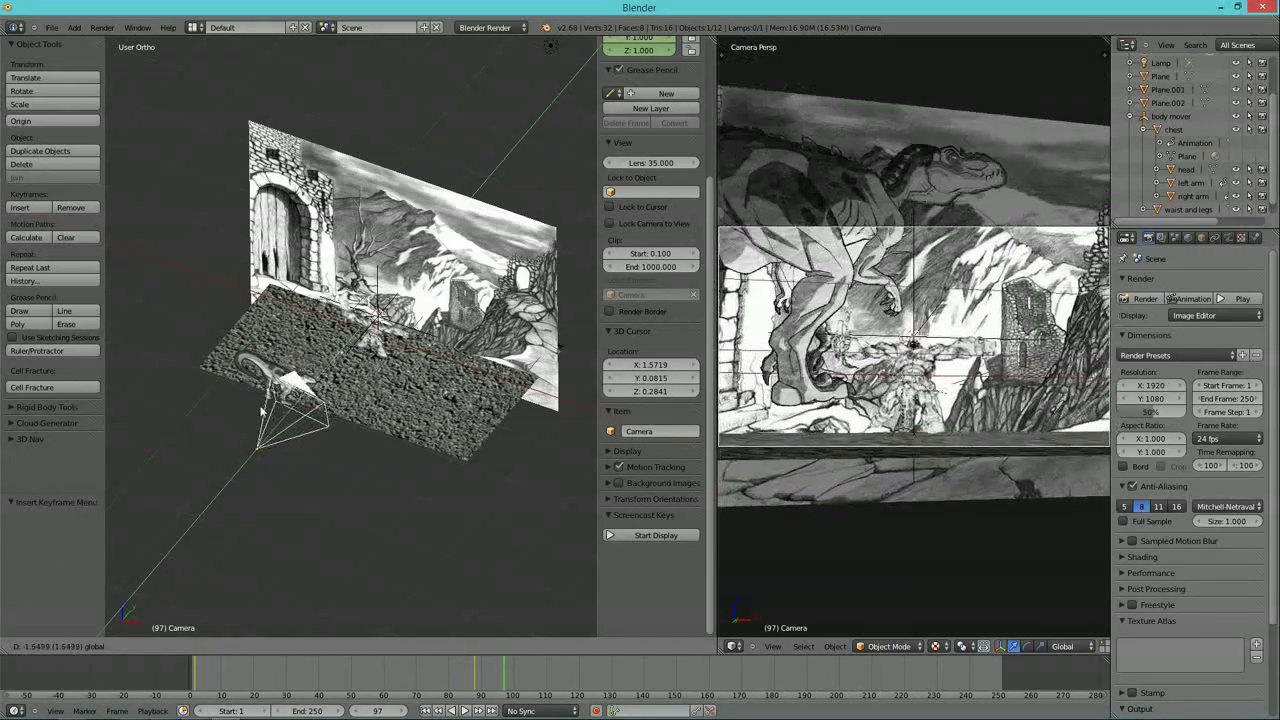
{"action": "left_click_drag", "start_coordinate": [343, 352], "coordinate": [247, 408]}
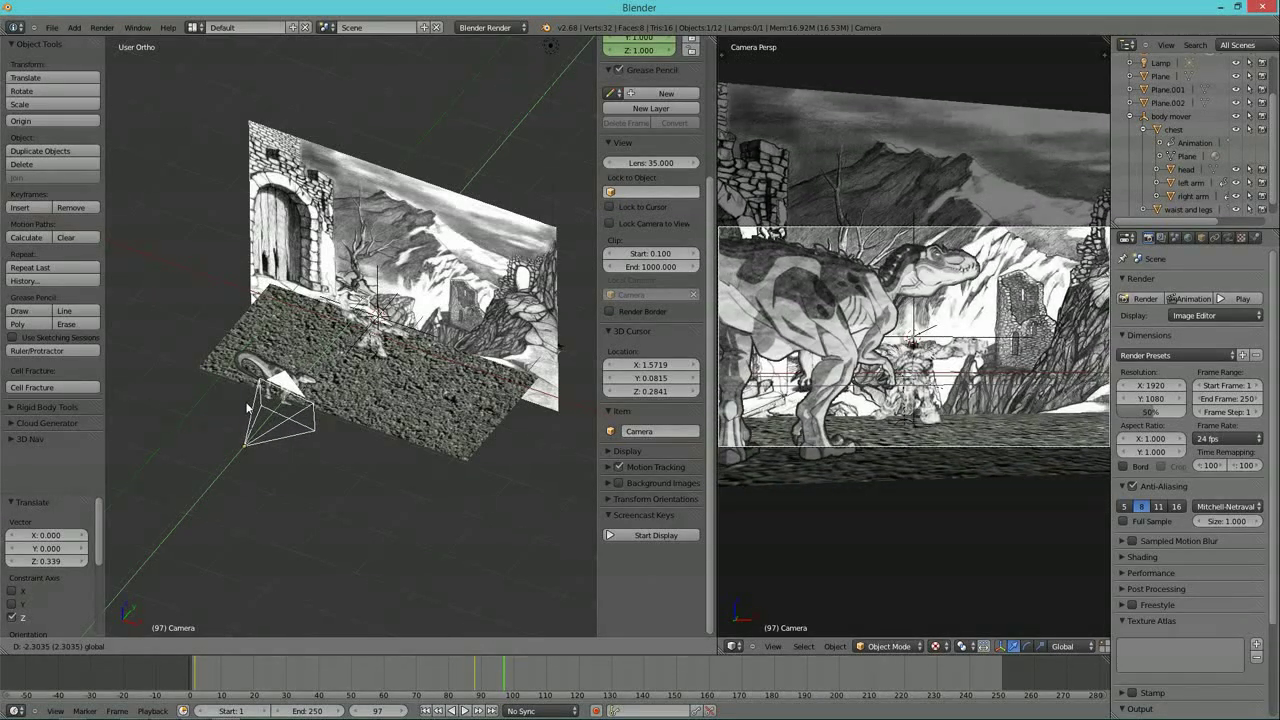
{"action": "left_click", "coordinate": [247, 408]}
{"action": "left_click", "coordinate": [505, 678]}
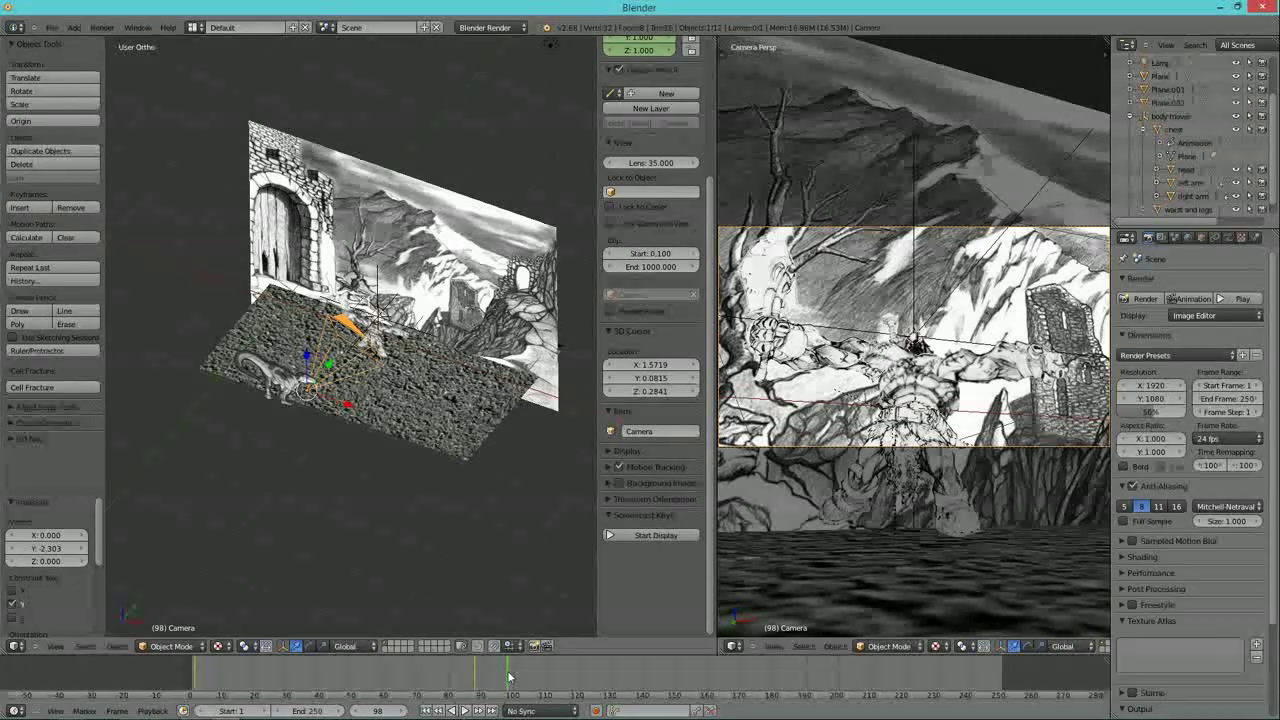
- At frame 135, move the camera about -2.365 along Y behind the dinosaur and insert a LocRotScale keyframe
{"action": "left_click_drag", "start_coordinate": [505, 678], "coordinate": [555, 680]}
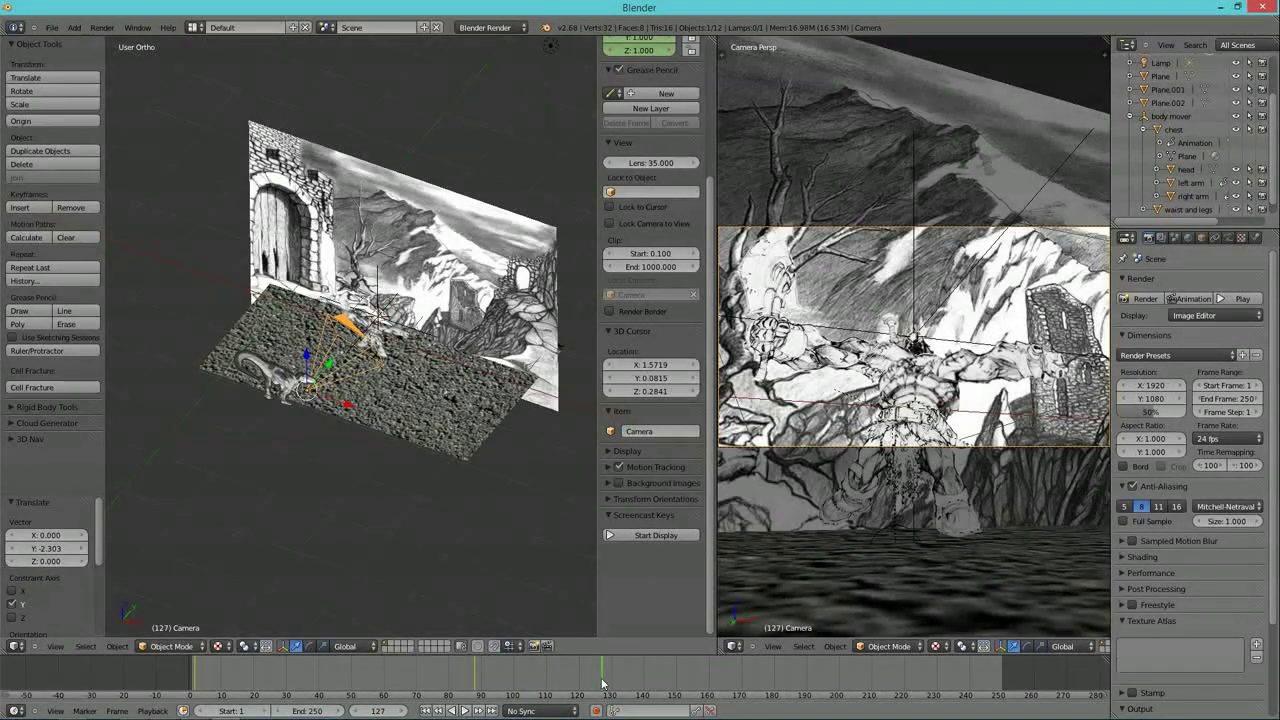
{"action": "left_click_drag", "start_coordinate": [622, 684], "coordinate": [625, 684]}
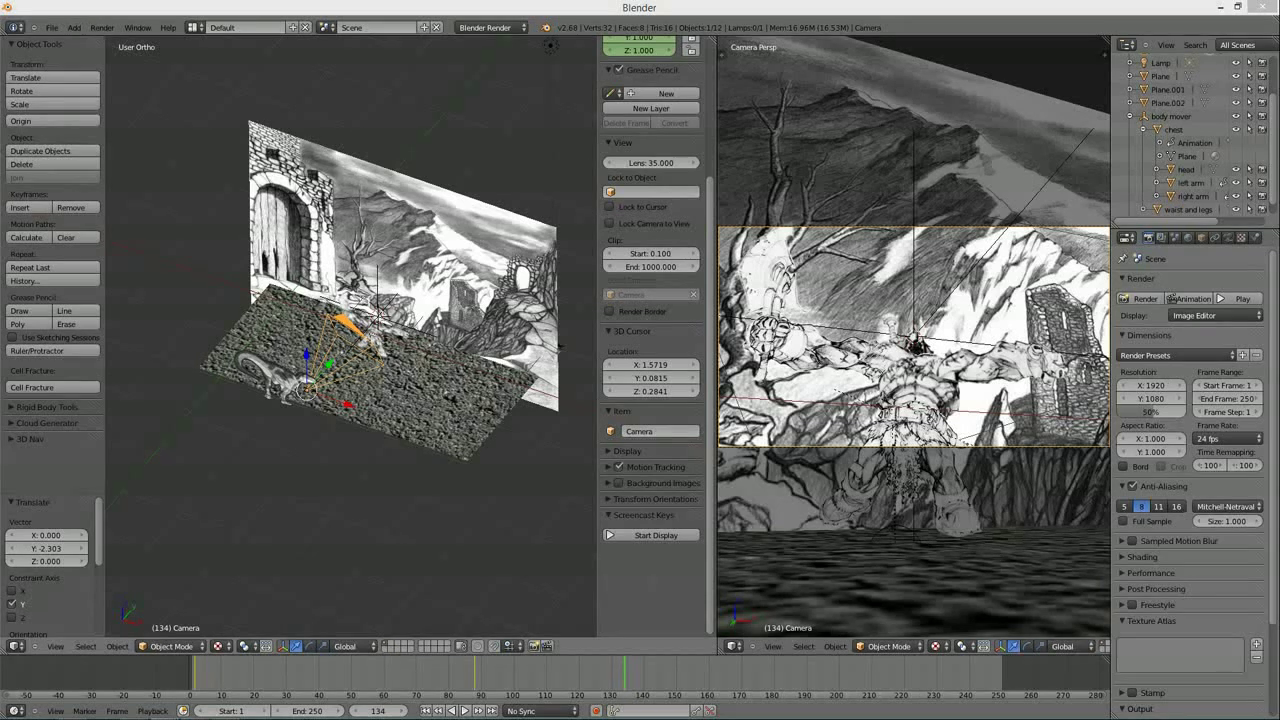
{"action": "left_click", "coordinate": [335, 10]}
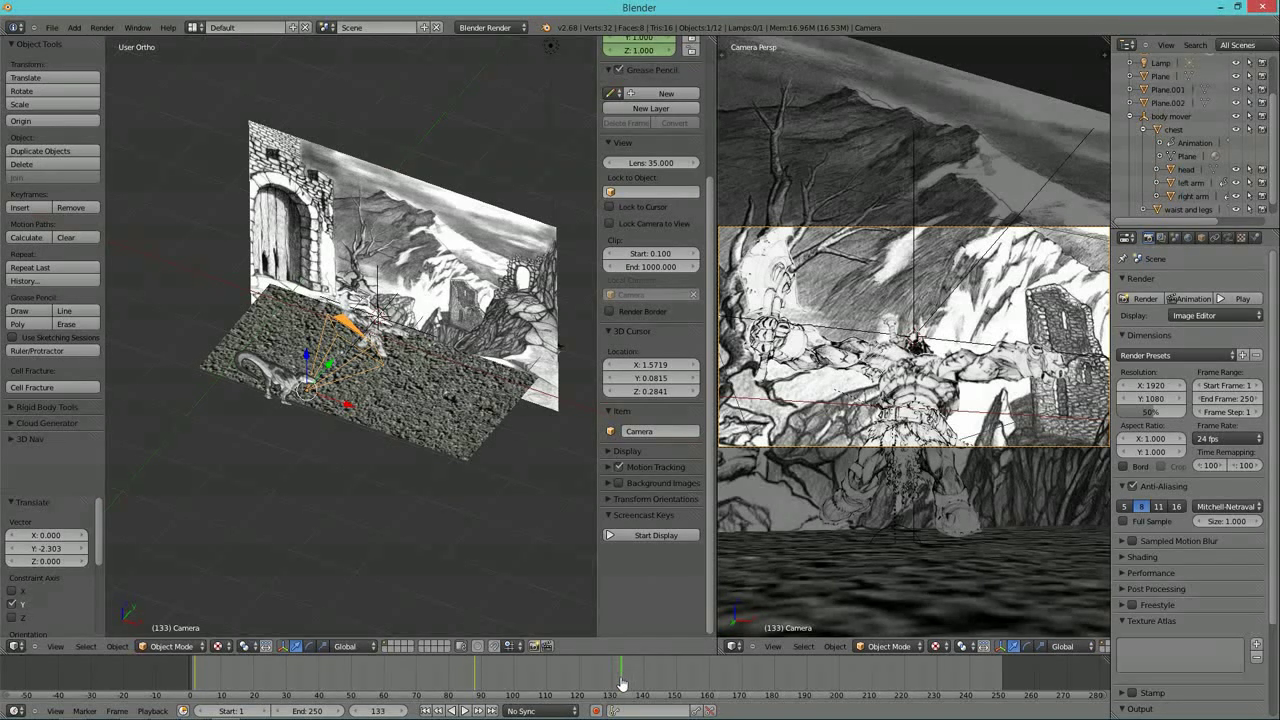
{"action": "left_click_drag", "start_coordinate": [620, 683], "coordinate": [627, 683]}
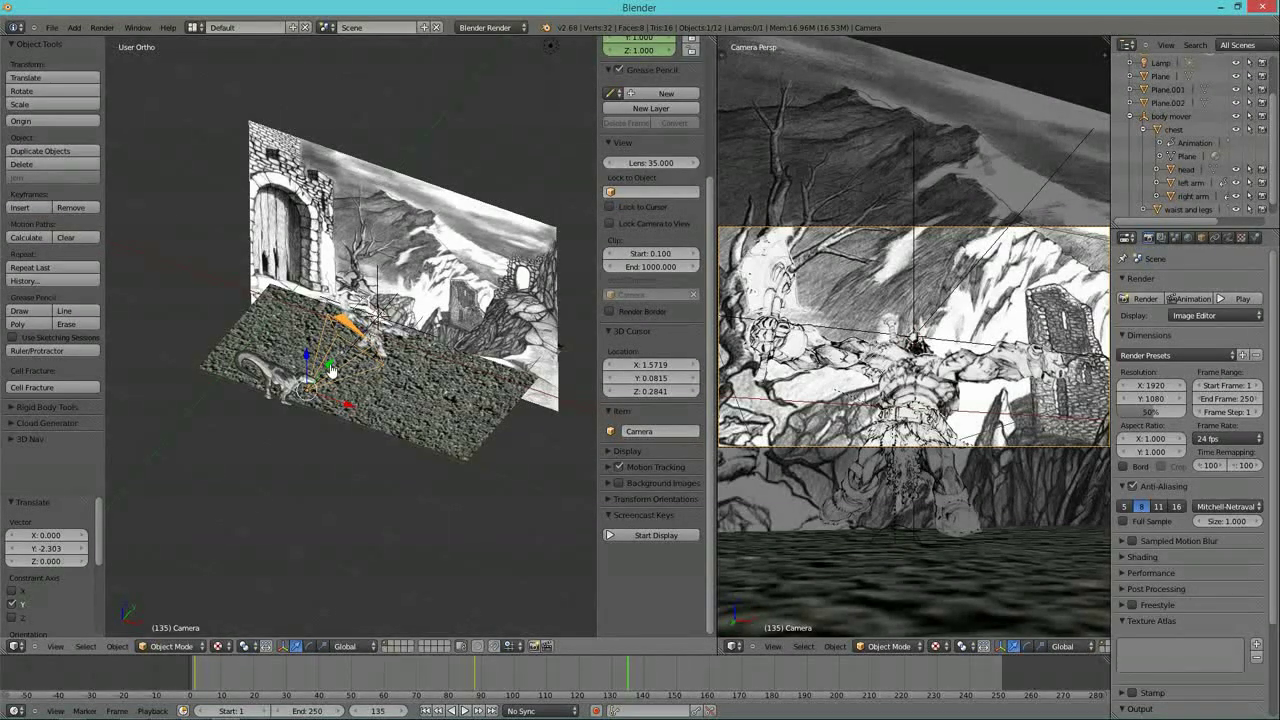
{"action": "left_click_drag", "start_coordinate": [308, 368], "coordinate": [222, 410]}
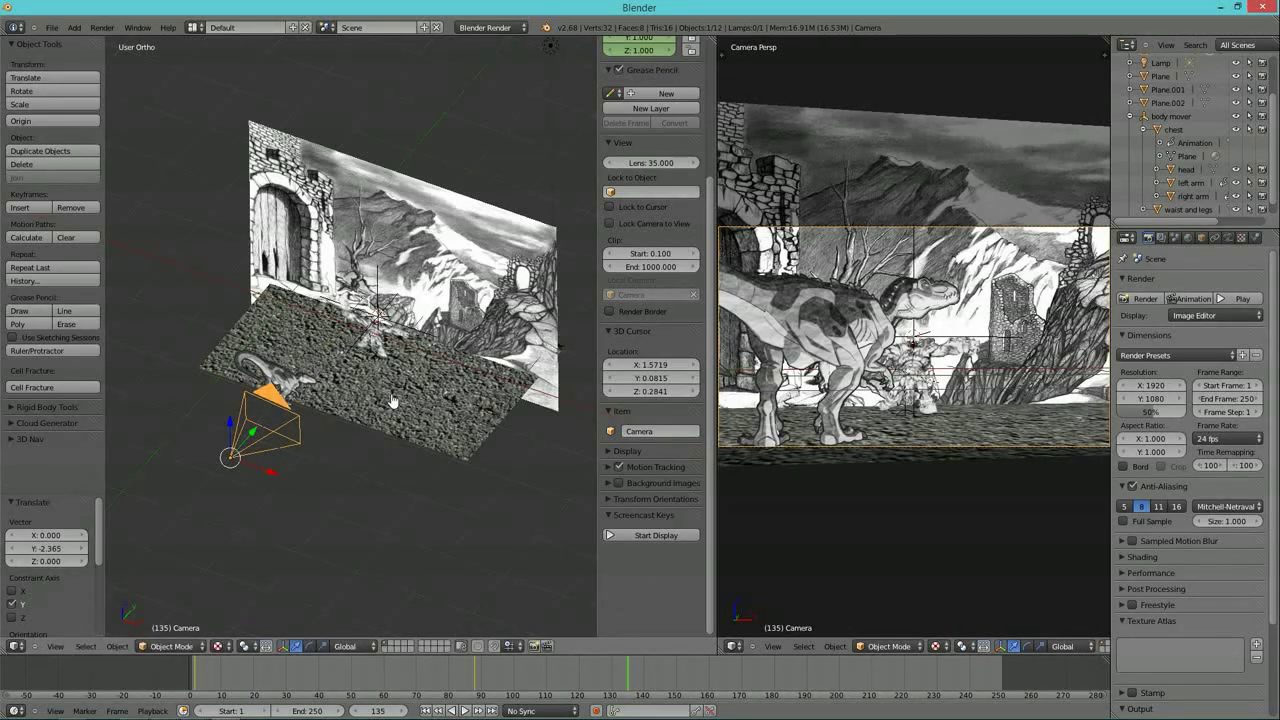
{"action": "key", "text": "i"}
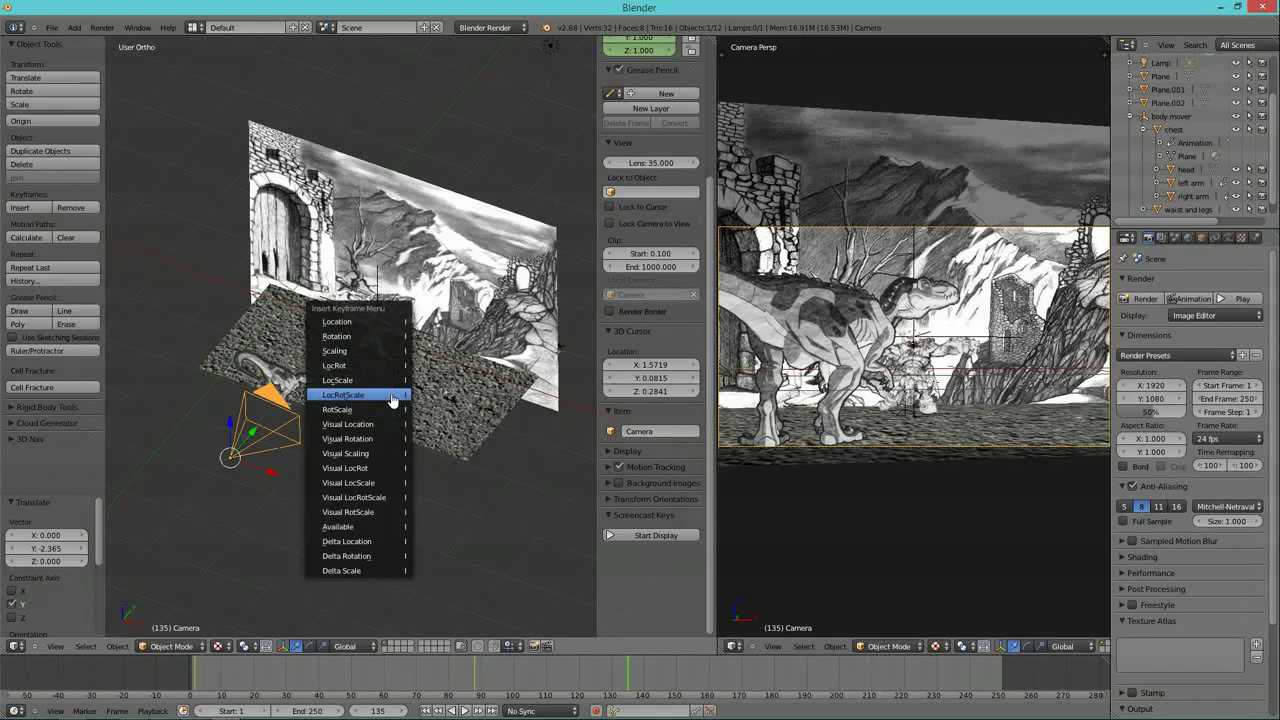
{"action": "left_click", "coordinate": [392, 399]}
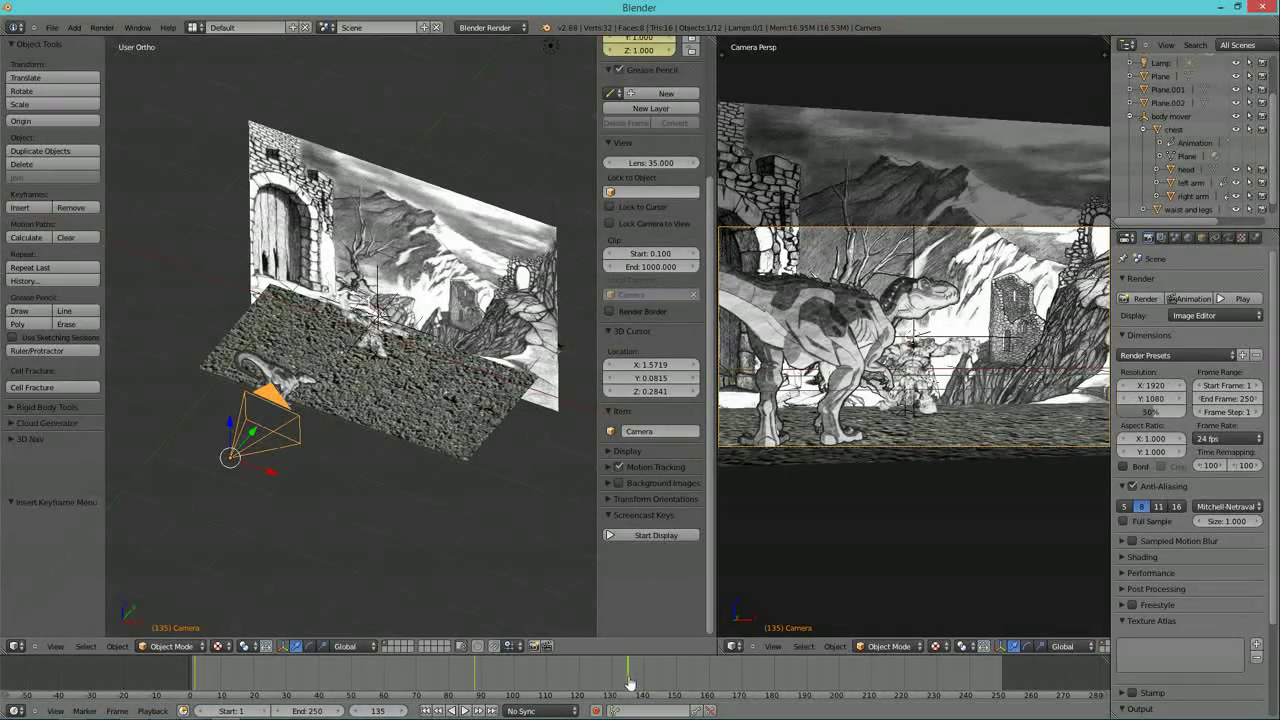
- At frame 208, move the camera about 1.586 along X and 0.128 along Y
{"action": "left_click_drag", "start_coordinate": [630, 683], "coordinate": [866, 680]}
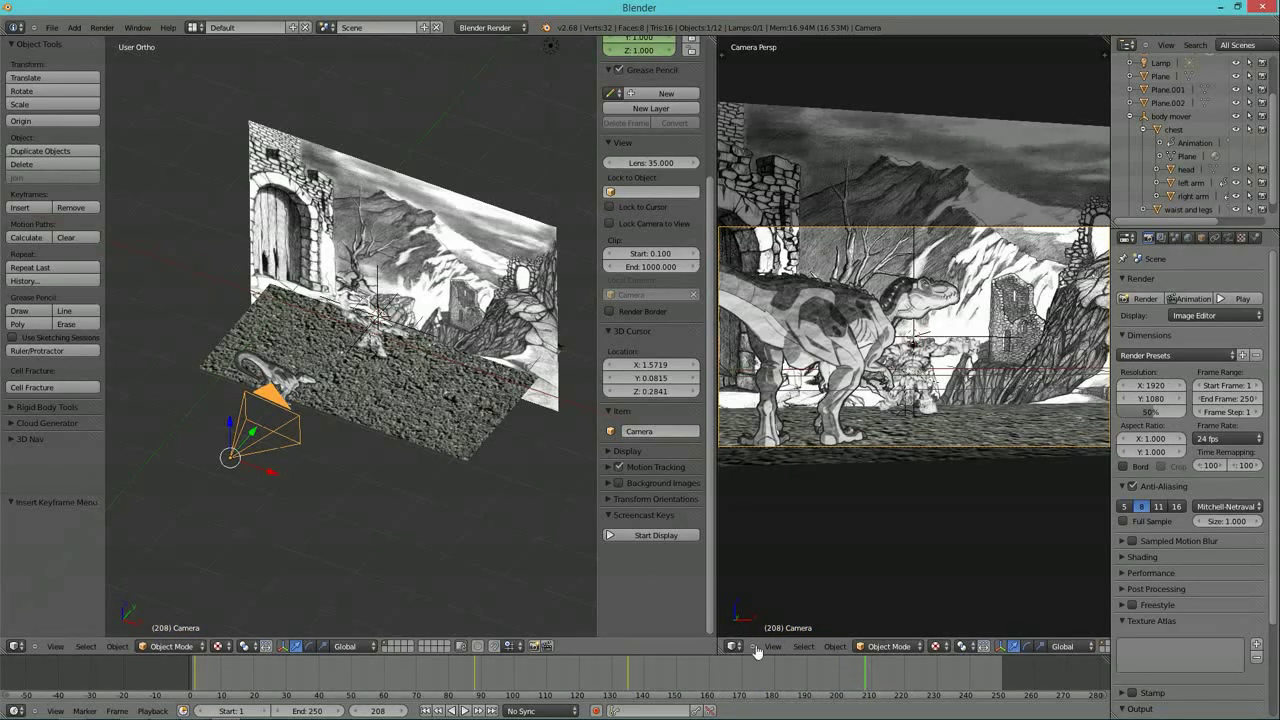
{"action": "key", "text": "g"}
{"action": "key", "text": "x"}
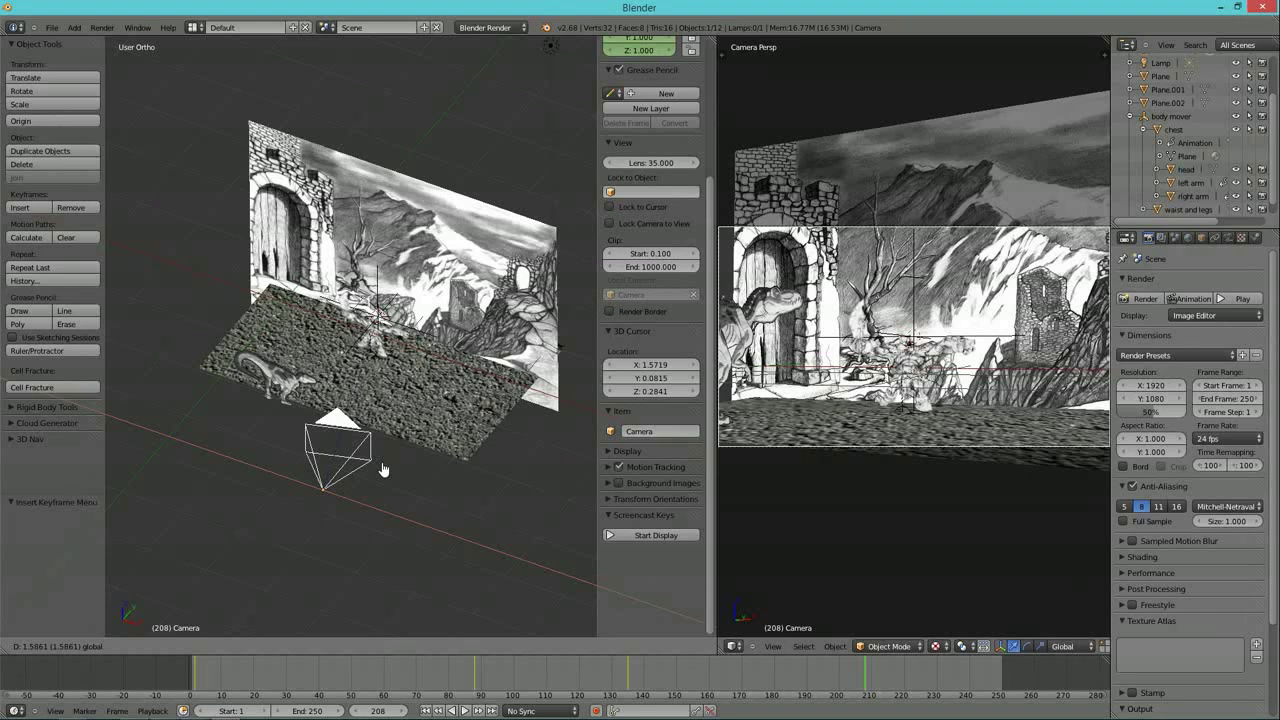
{"action": "left_click", "coordinate": [383, 470]}
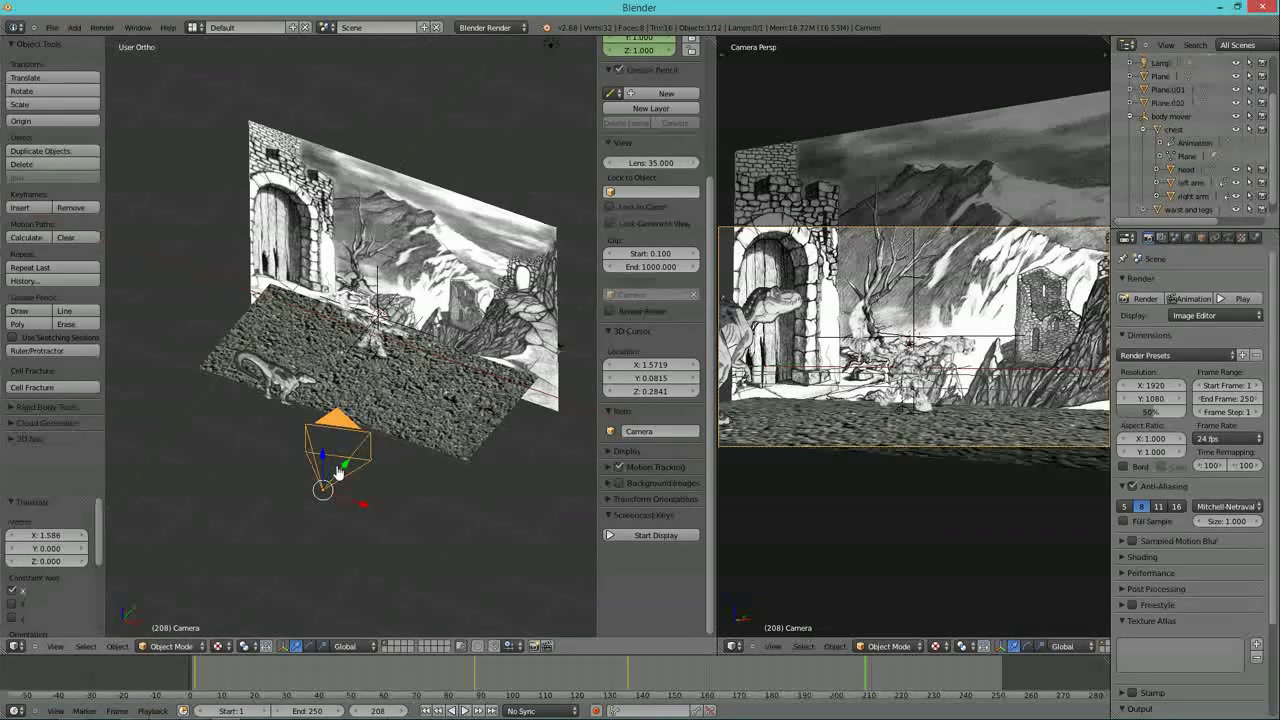
{"action": "key", "text": "g"}
{"action": "key", "text": "y"}
{"action": "left_click", "coordinate": [350, 468]}
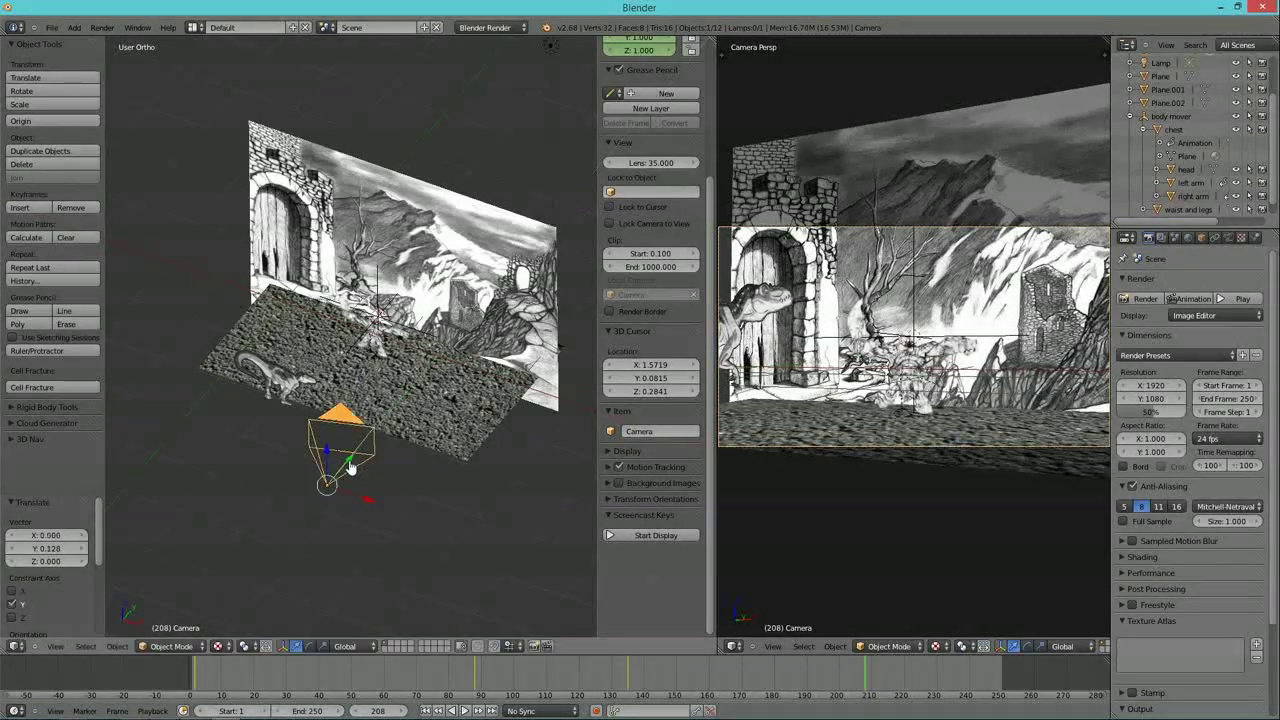
- Shift the camera about -0.246 along X and insert a LocRotScale keyframe at frame 208
{"action": "key", "text": "g"}
{"action": "key", "text": "x"}
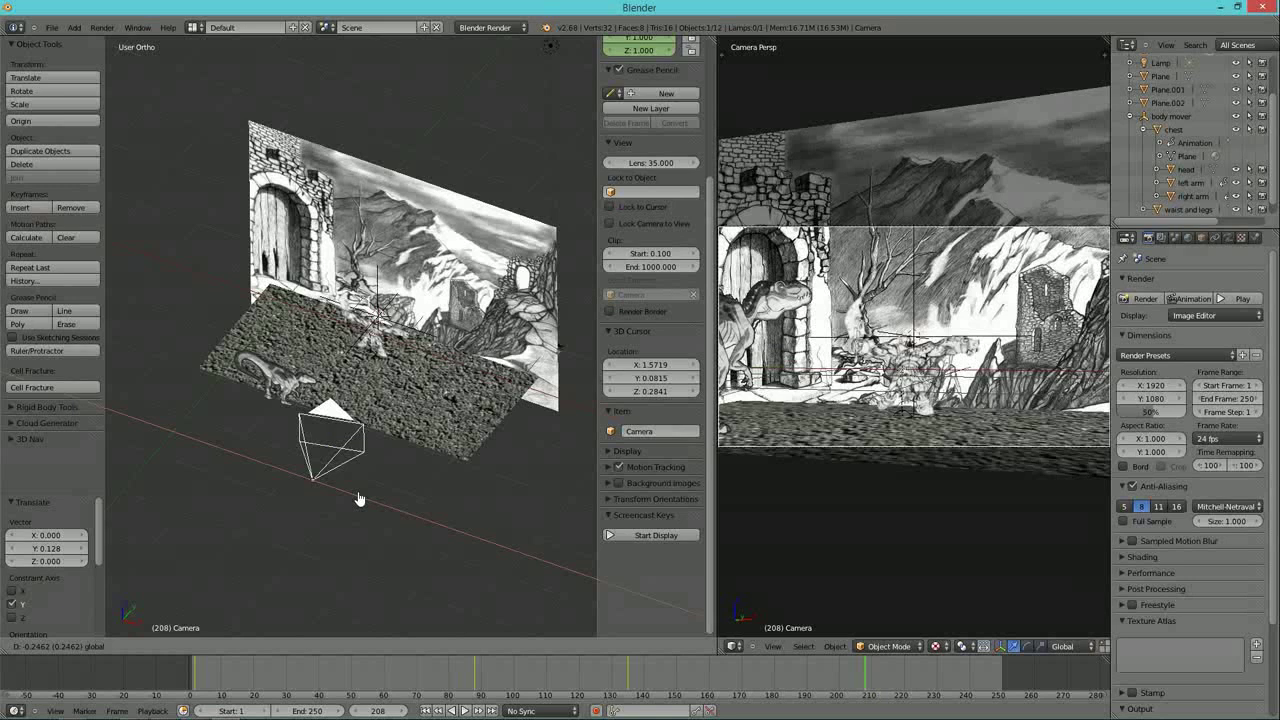
{"action": "left_click", "coordinate": [360, 498]}
{"action": "key", "text": "i"}
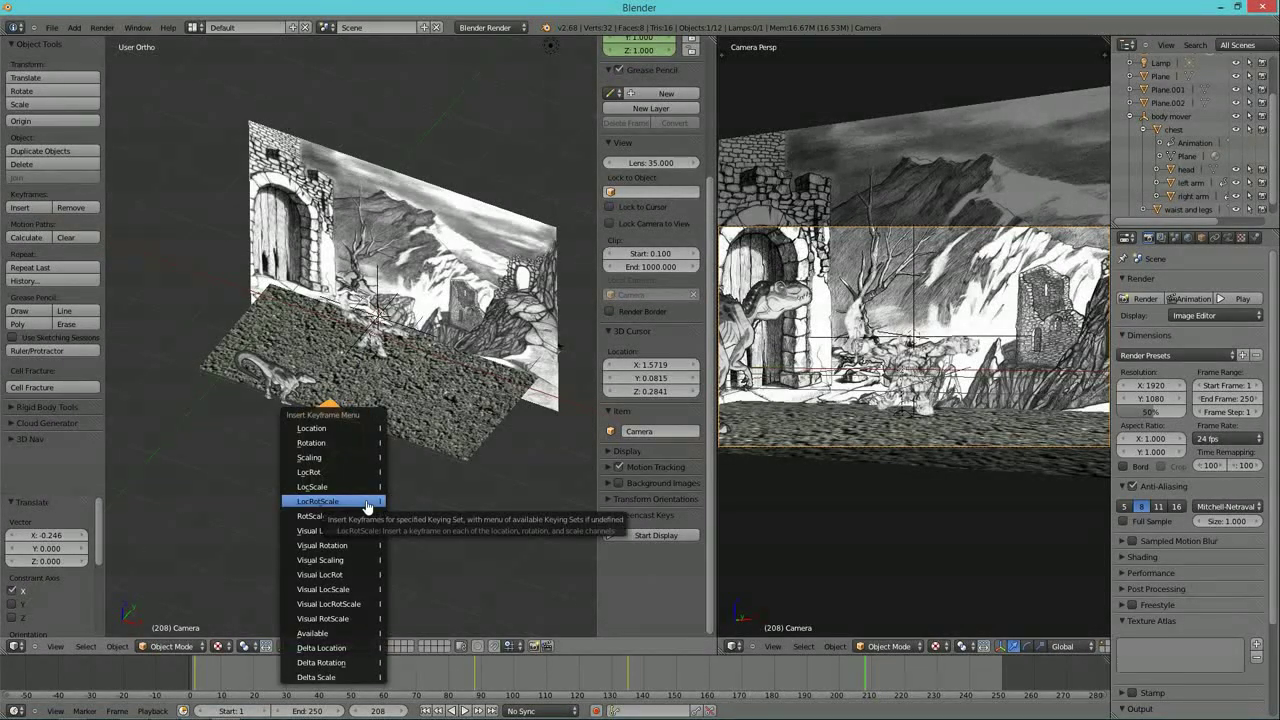
{"action": "left_click", "coordinate": [367, 501]}
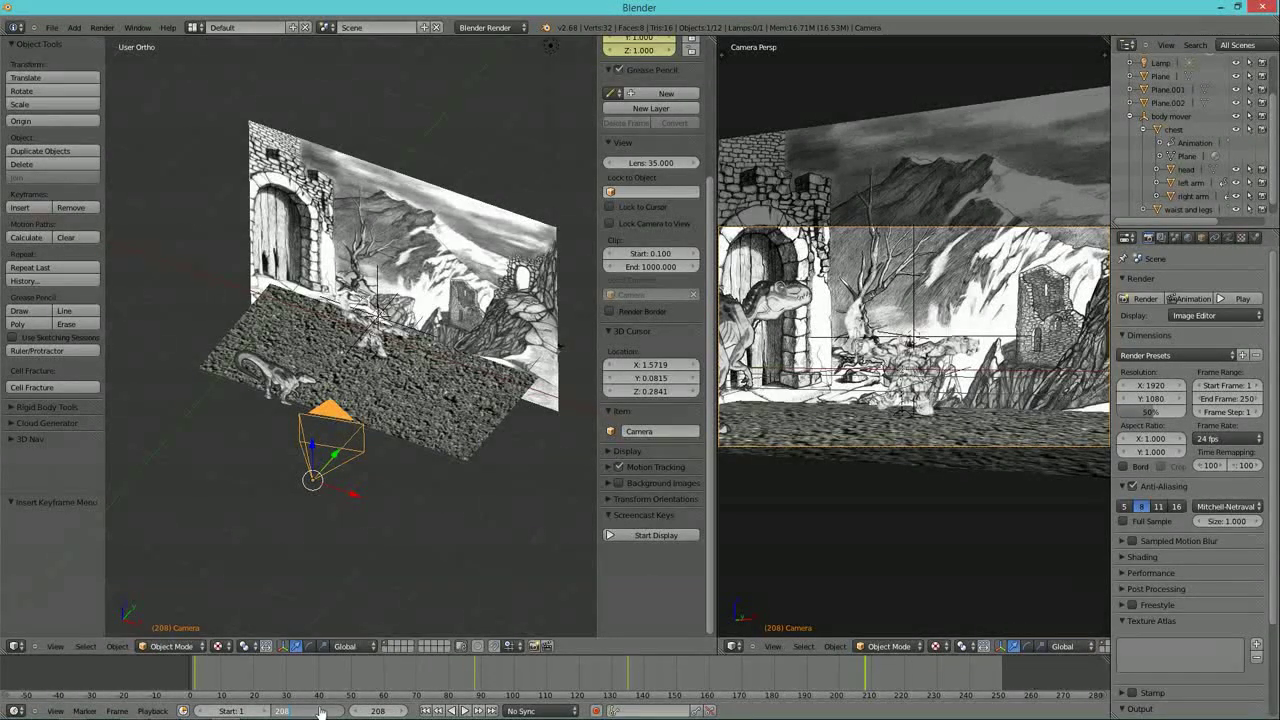
- Set the animation's end frame to 208 and play the camera move from the first frame
{"action": "key", "text": "Return"}
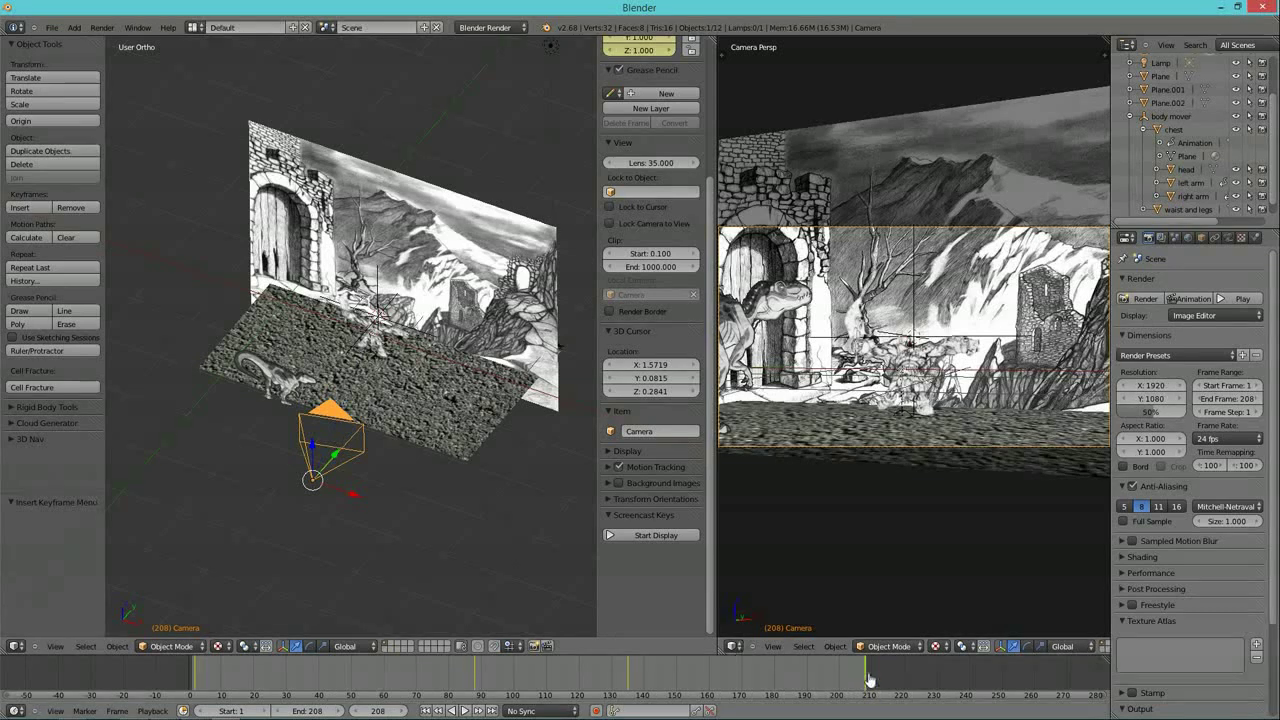
{"action": "left_click", "coordinate": [426, 711]}
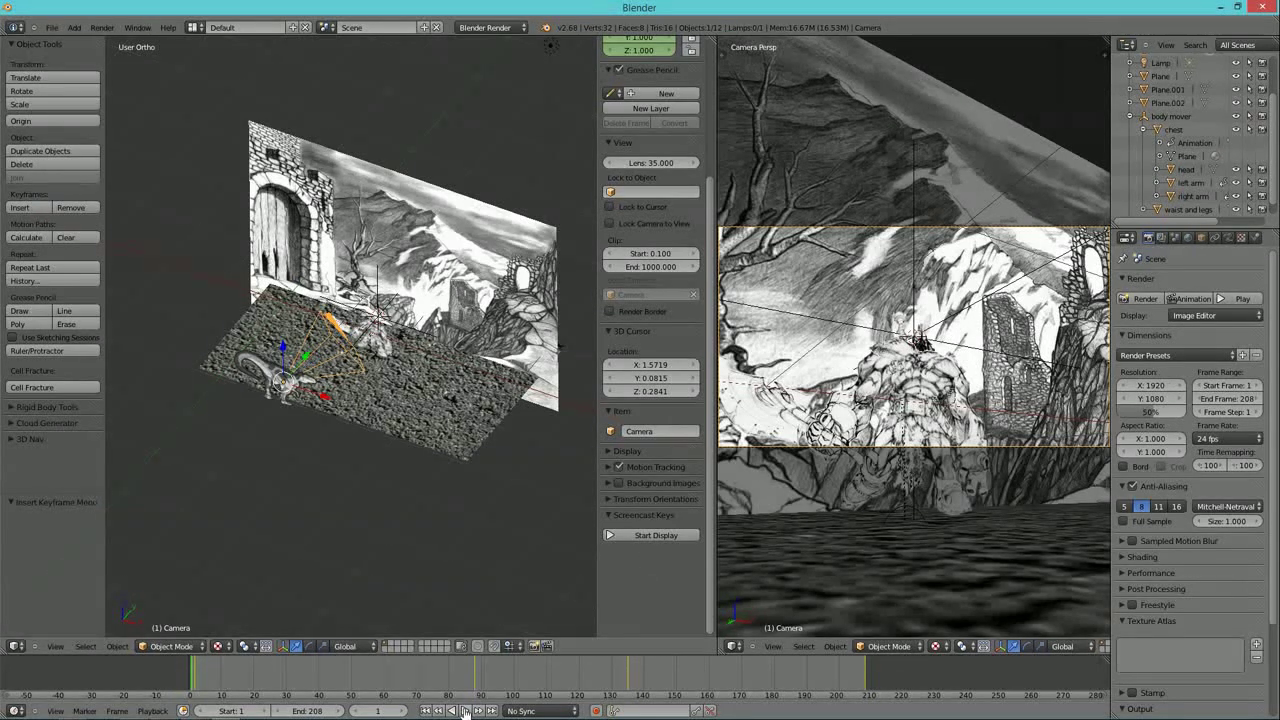
{"action": "left_click", "coordinate": [465, 711]}
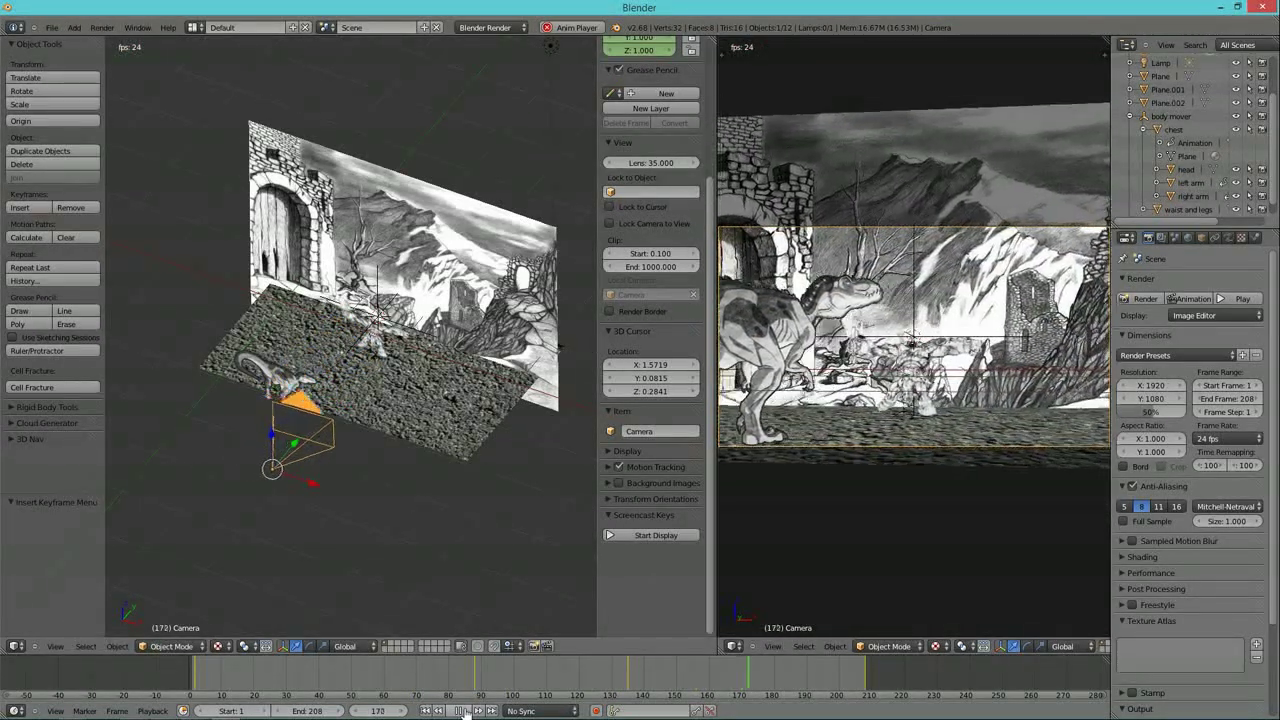
{"action": "left_click", "coordinate": [465, 711]}
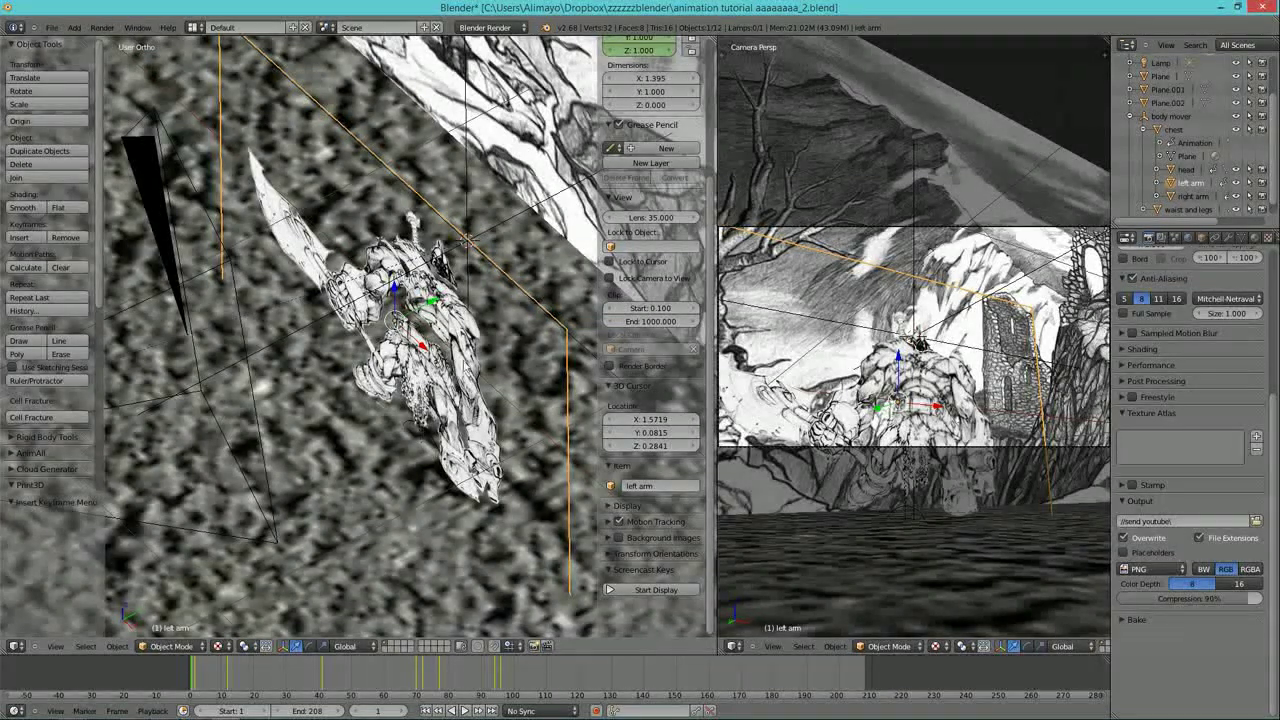
- Examine the warrior's cut-out planes from several angles and scrub the left arm's animation back to frame 2
{"action": "middle_click_drag", "start_coordinate": [490, 328], "coordinate": [480, 294]}
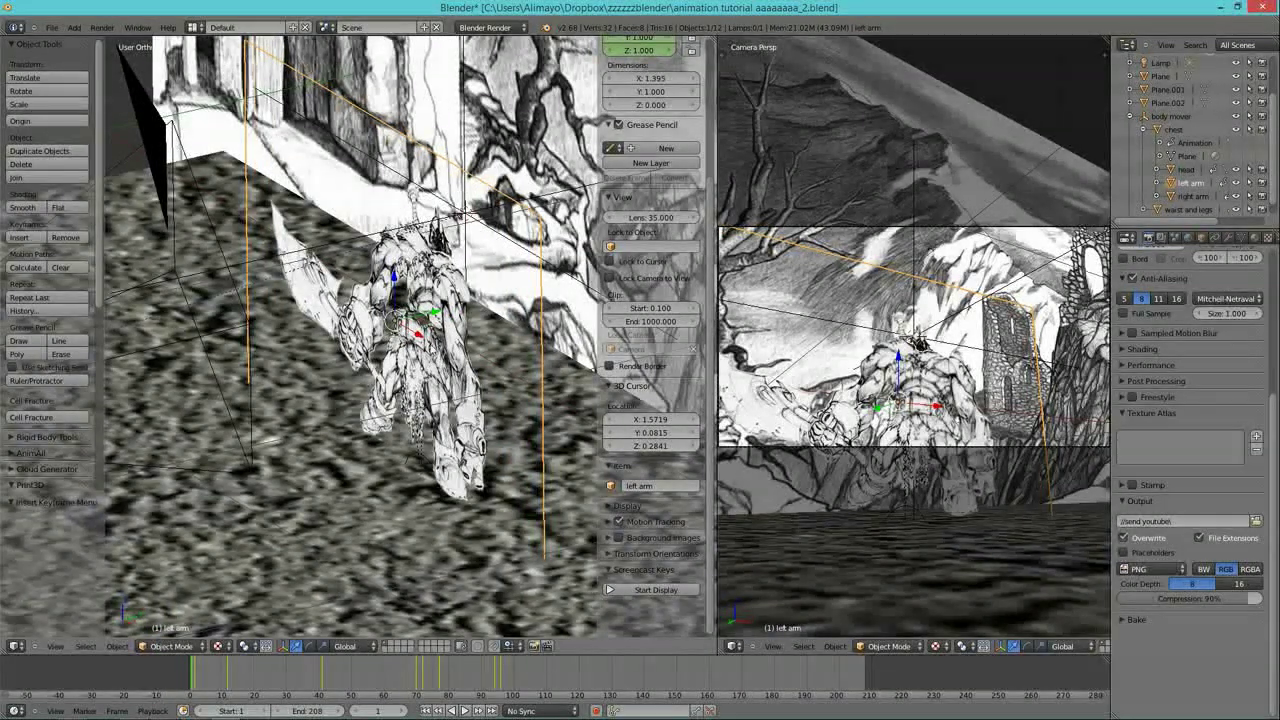
{"action": "middle_click_drag", "start_coordinate": [487, 330], "coordinate": [550, 328]}
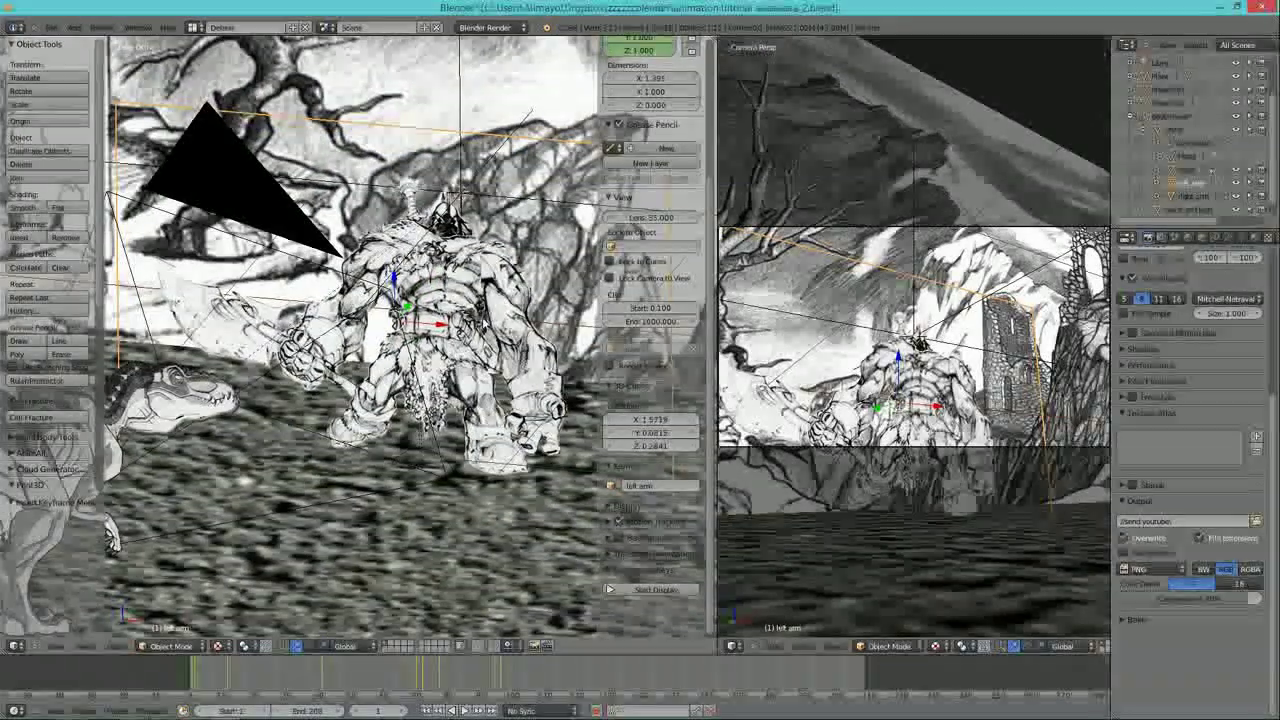
{"action": "middle_click_drag", "start_coordinate": [497, 300], "coordinate": [446, 381]}
{"action": "middle_click_drag", "start_coordinate": [389, 290], "coordinate": [440, 294]}
{"action": "middle_click_drag", "start_coordinate": [257, 419], "coordinate": [315, 367]}
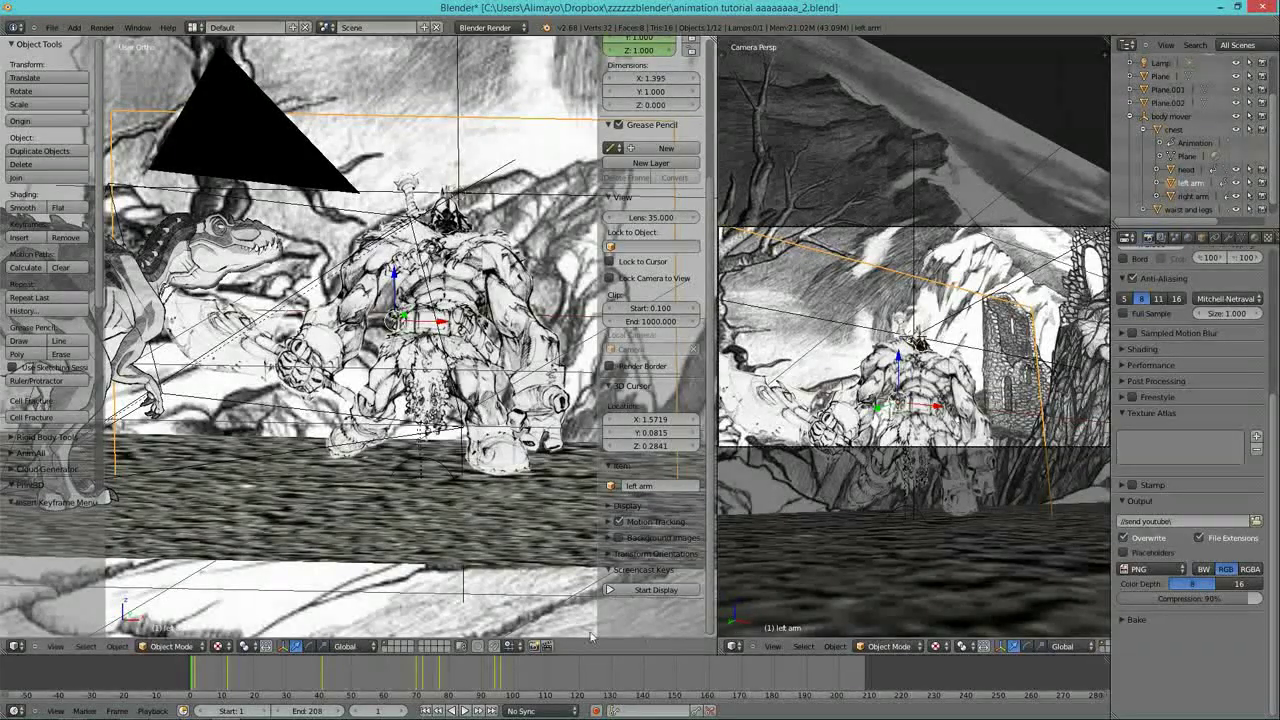
{"action": "left_click", "coordinate": [240, 686]}
{"action": "left_click_drag", "start_coordinate": [252, 687], "coordinate": [196, 680]}
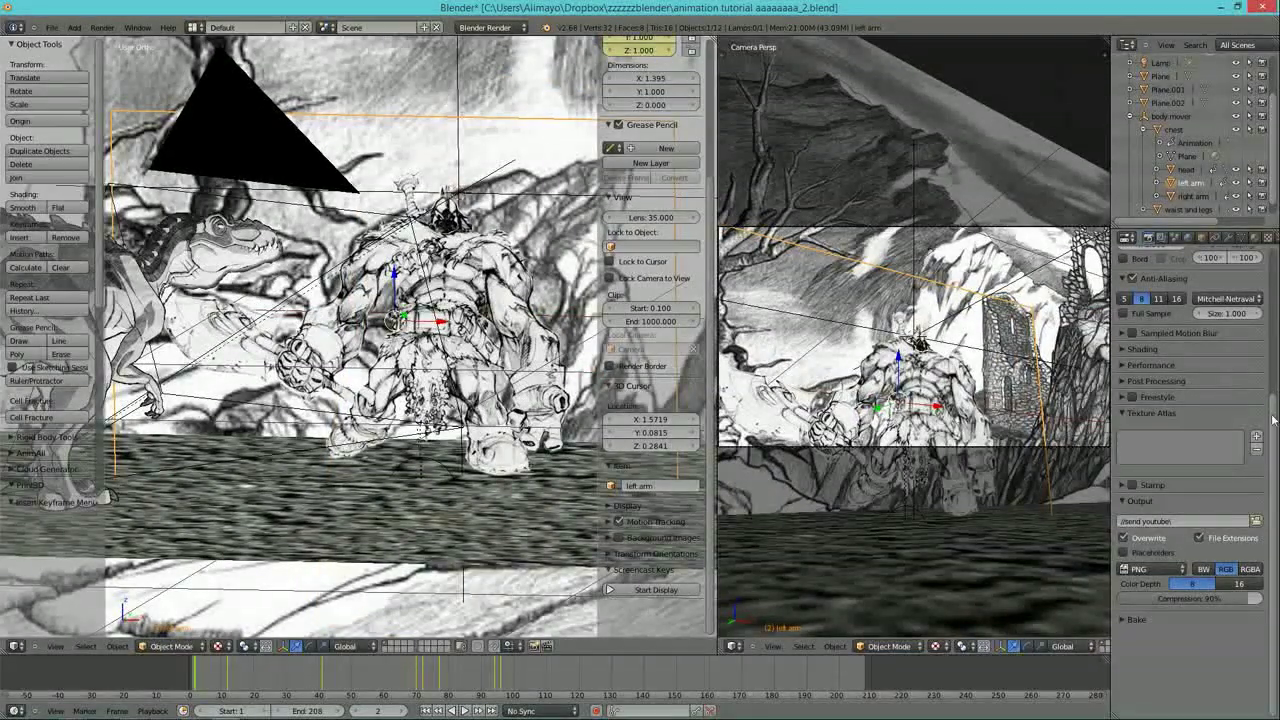
- Set the render display to New Window and apply the HDTV 720p dimensions preset
{"action": "left_click_drag", "start_coordinate": [1271, 424], "coordinate": [1279, 261]}
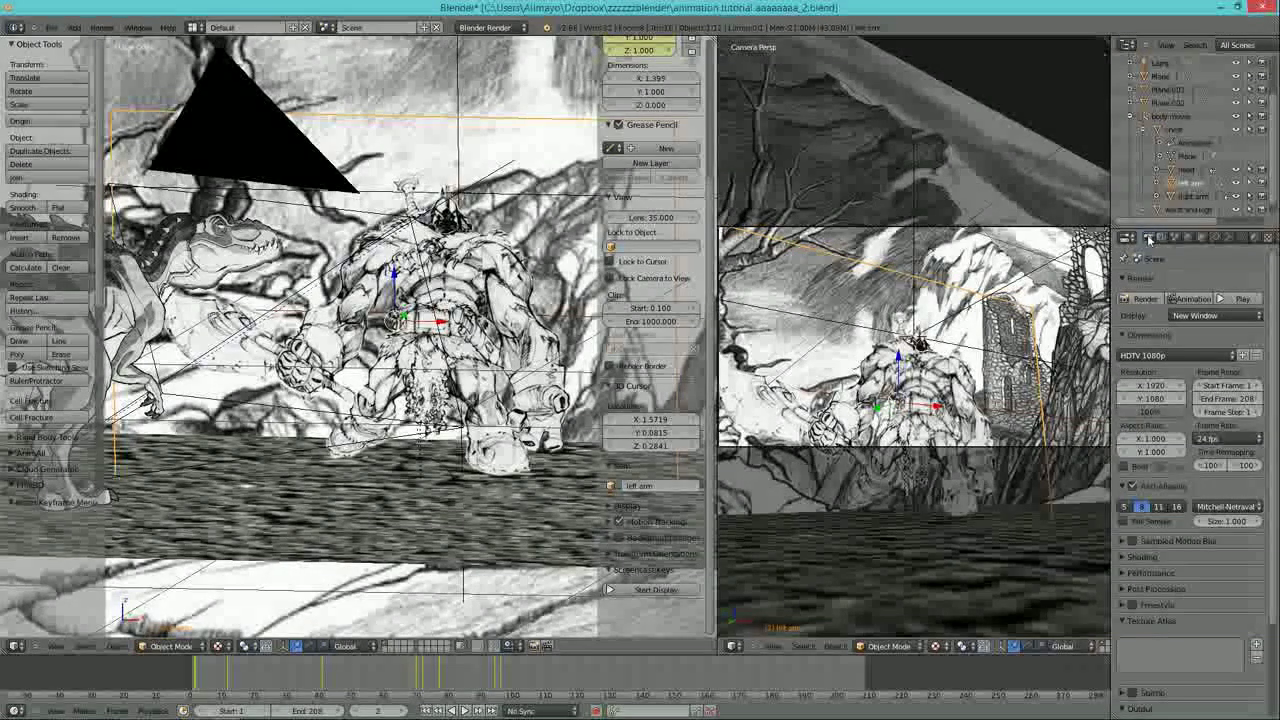
{"action": "left_click", "coordinate": [1220, 317]}
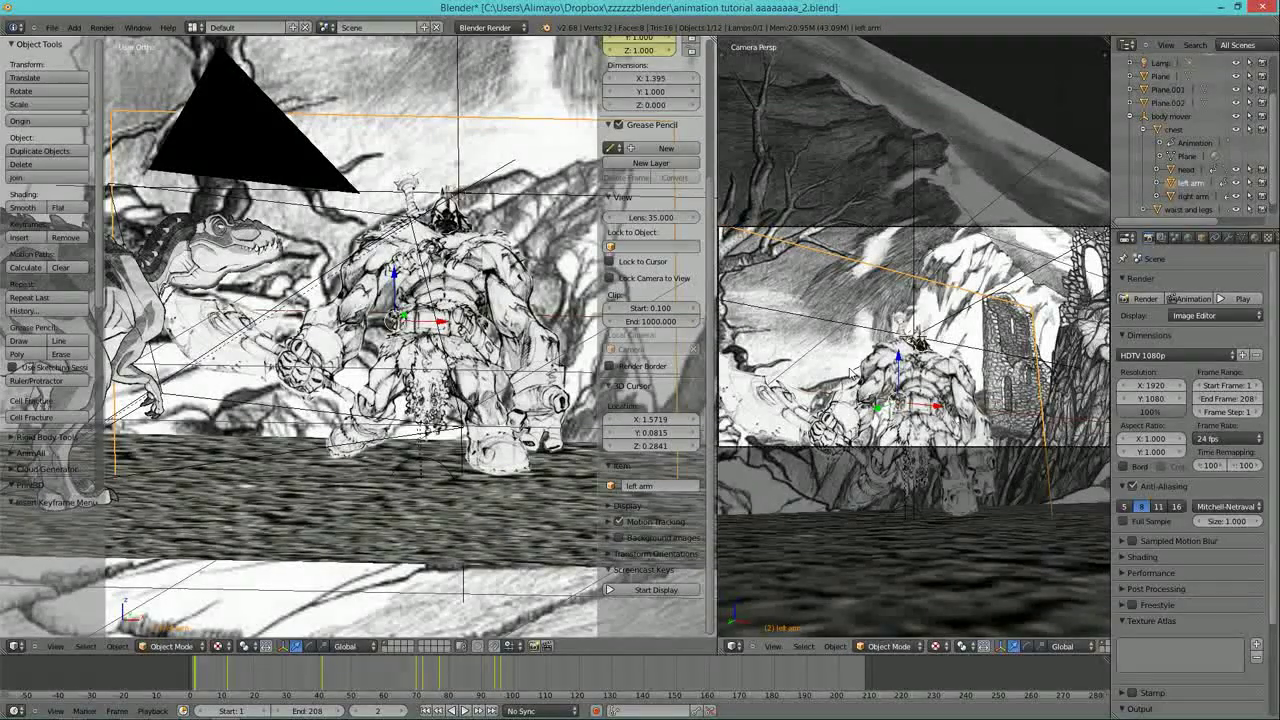
{"action": "left_click", "coordinate": [1230, 315]}
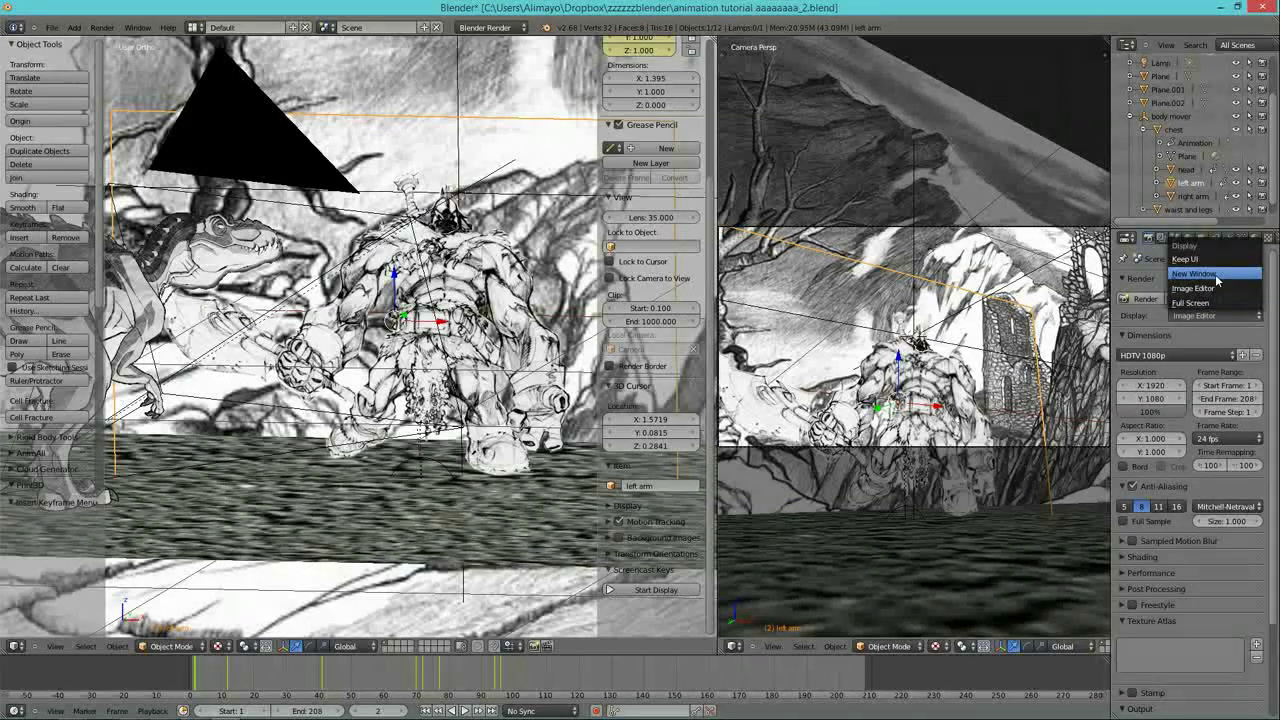
{"action": "left_click", "coordinate": [1216, 278]}
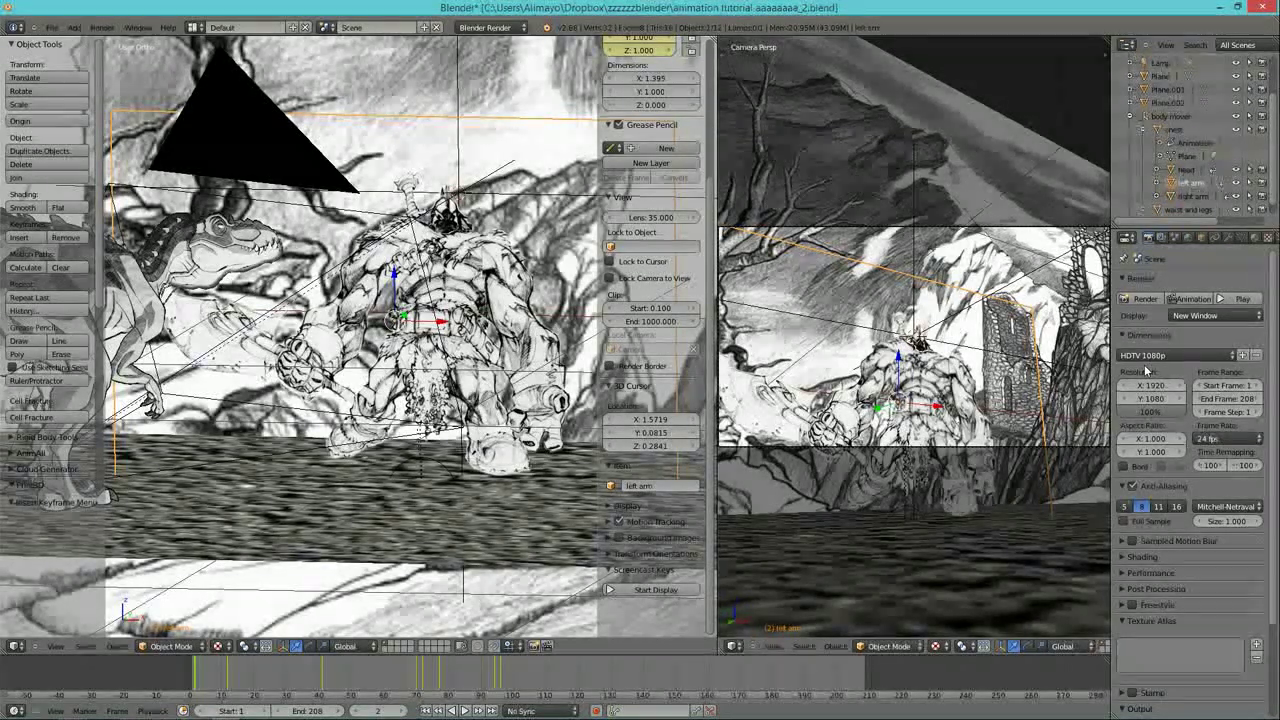
{"action": "left_click", "coordinate": [1172, 356]}
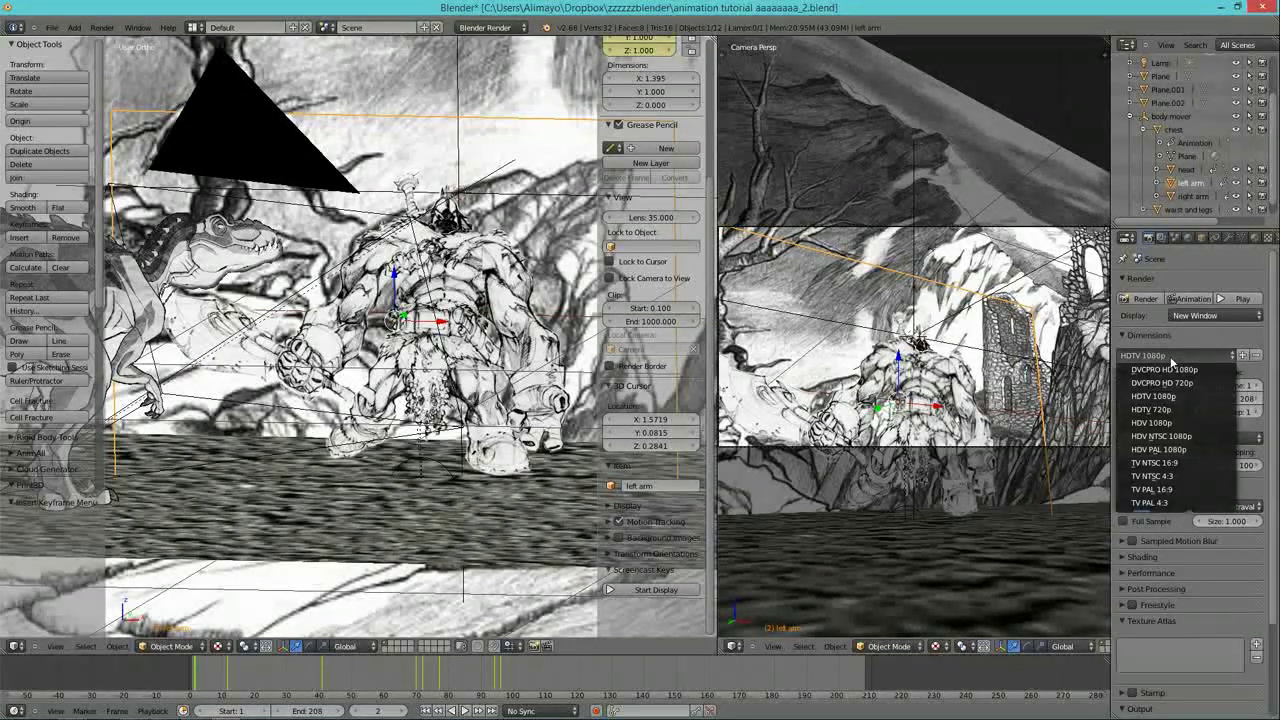
{"action": "left_click", "coordinate": [1152, 410]}
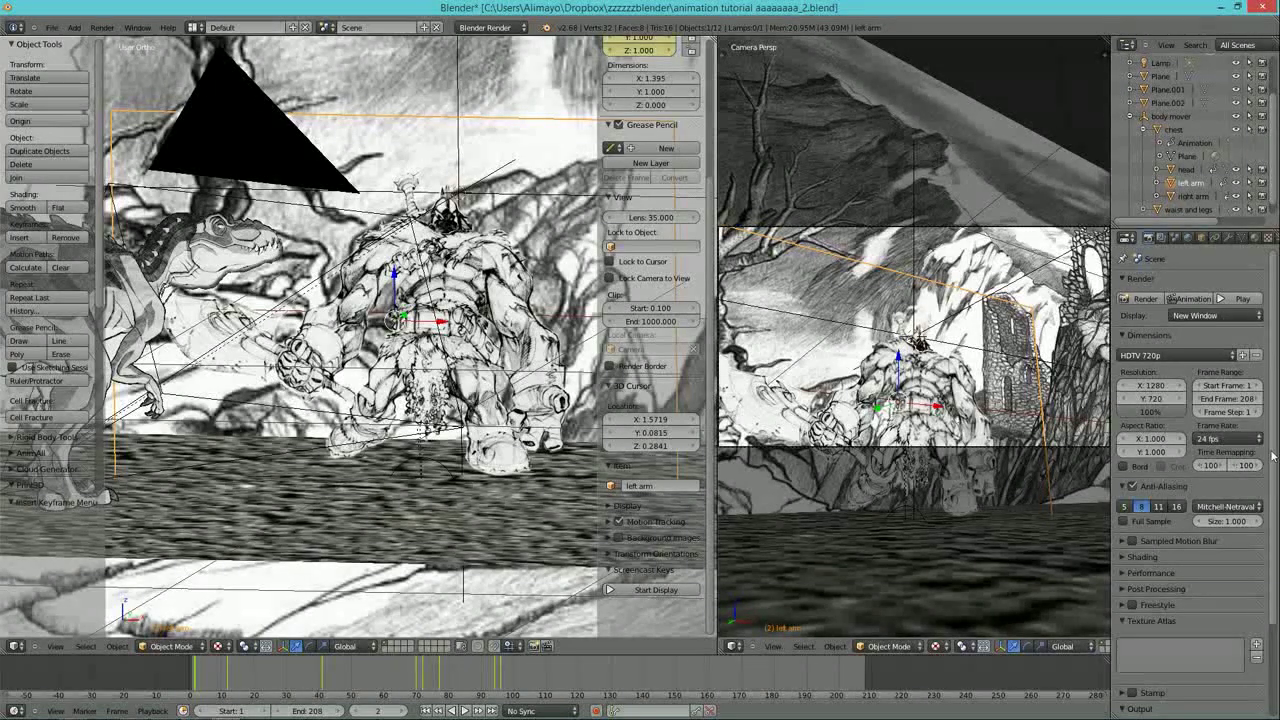
- Set the render output file format to H.264 with MPEG-4 as the encoding format, and check the remaining encoding settings
{"action": "scroll", "coordinate": [1182, 652], "scroll_direction": "down", "scroll_amount": 5}
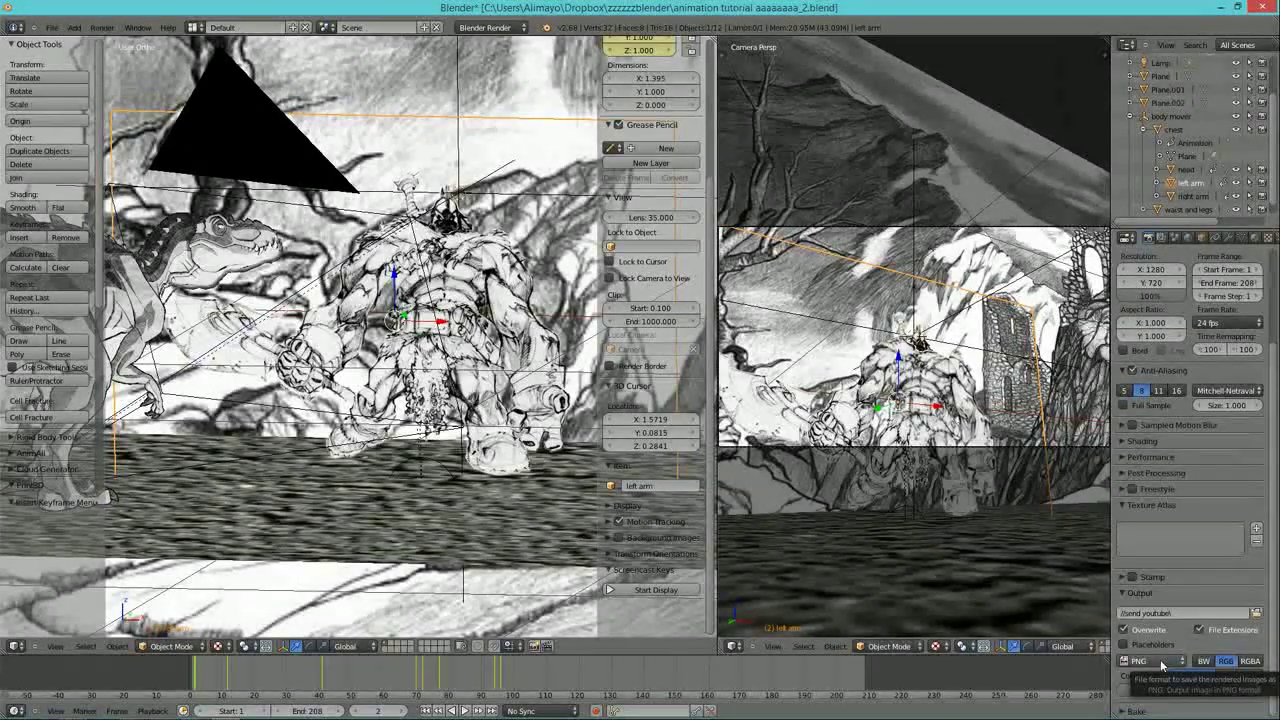
{"action": "left_click", "coordinate": [1166, 664]}
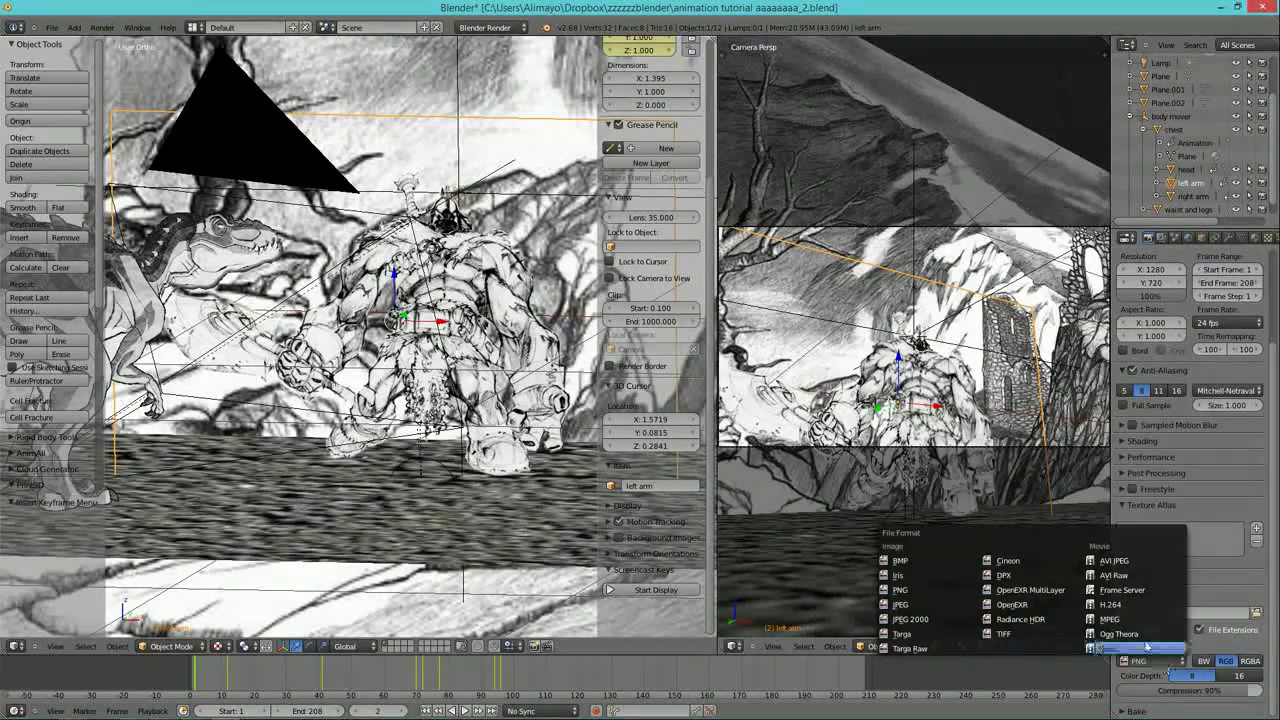
{"action": "left_click", "coordinate": [1120, 604]}
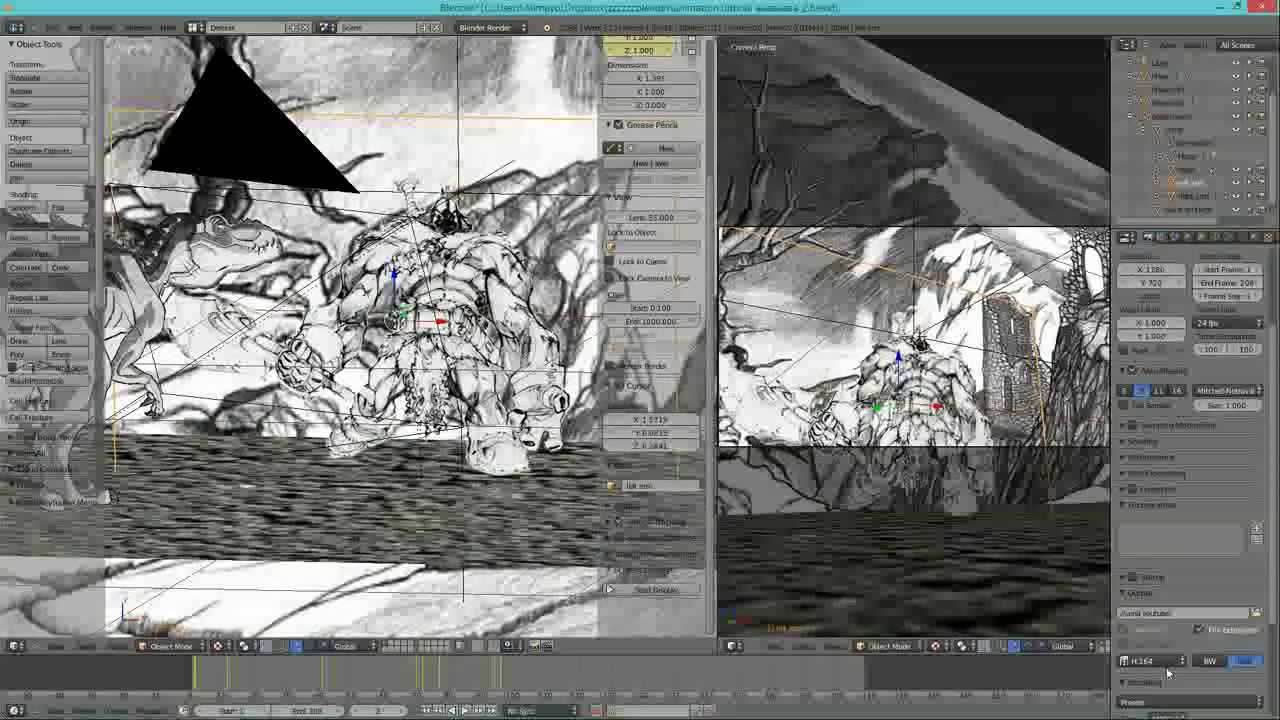
{"action": "scroll", "coordinate": [1273, 608], "scroll_direction": "down", "scroll_amount": 4}
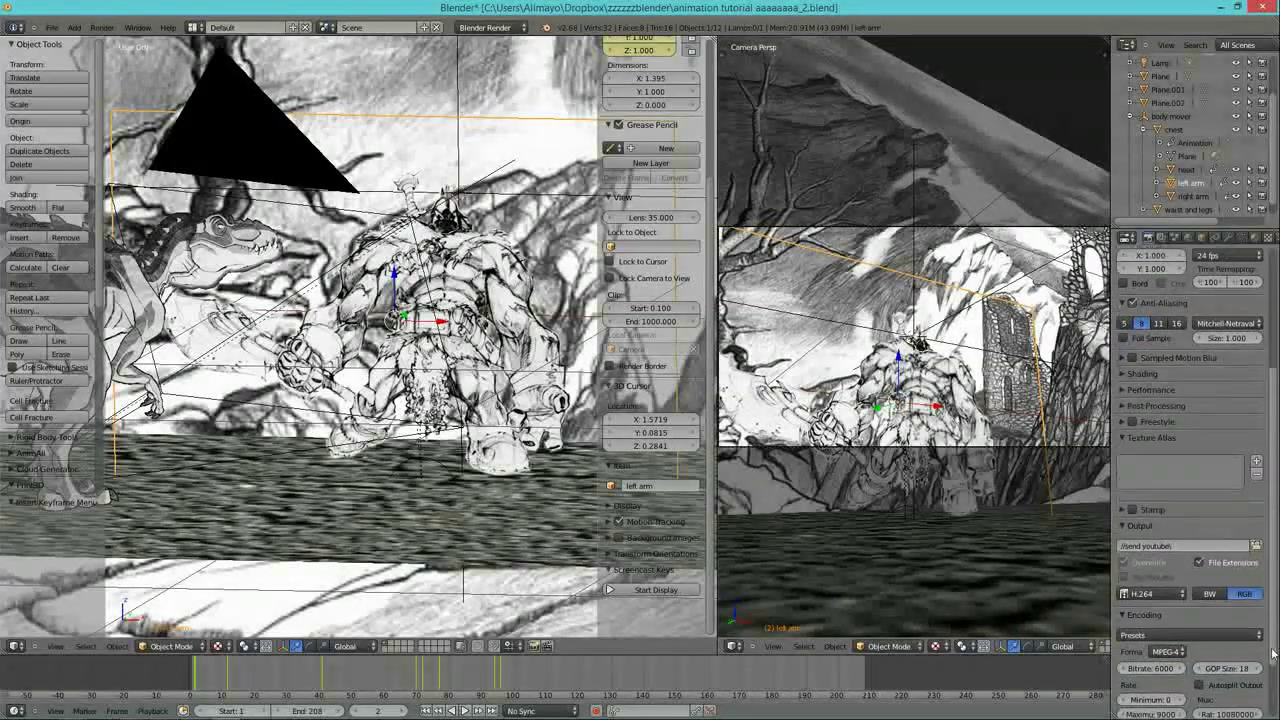
{"action": "left_click", "coordinate": [1177, 627]}
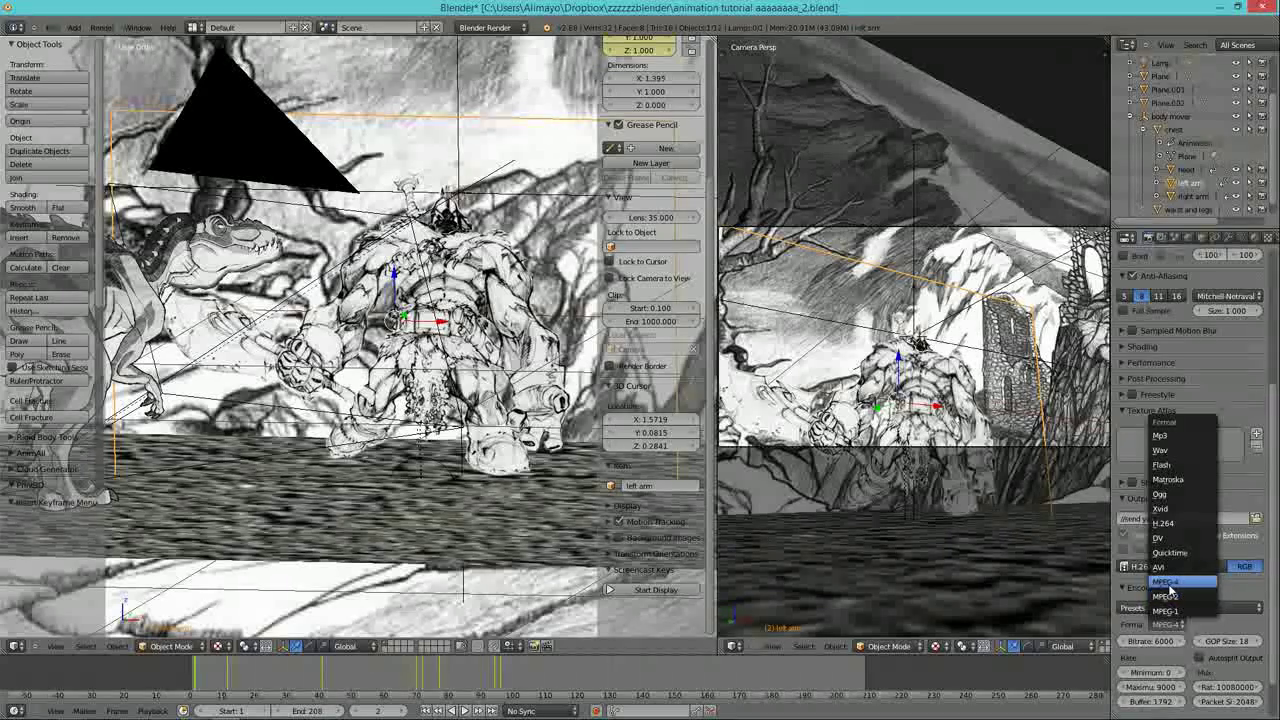
{"action": "left_click", "coordinate": [1170, 584]}
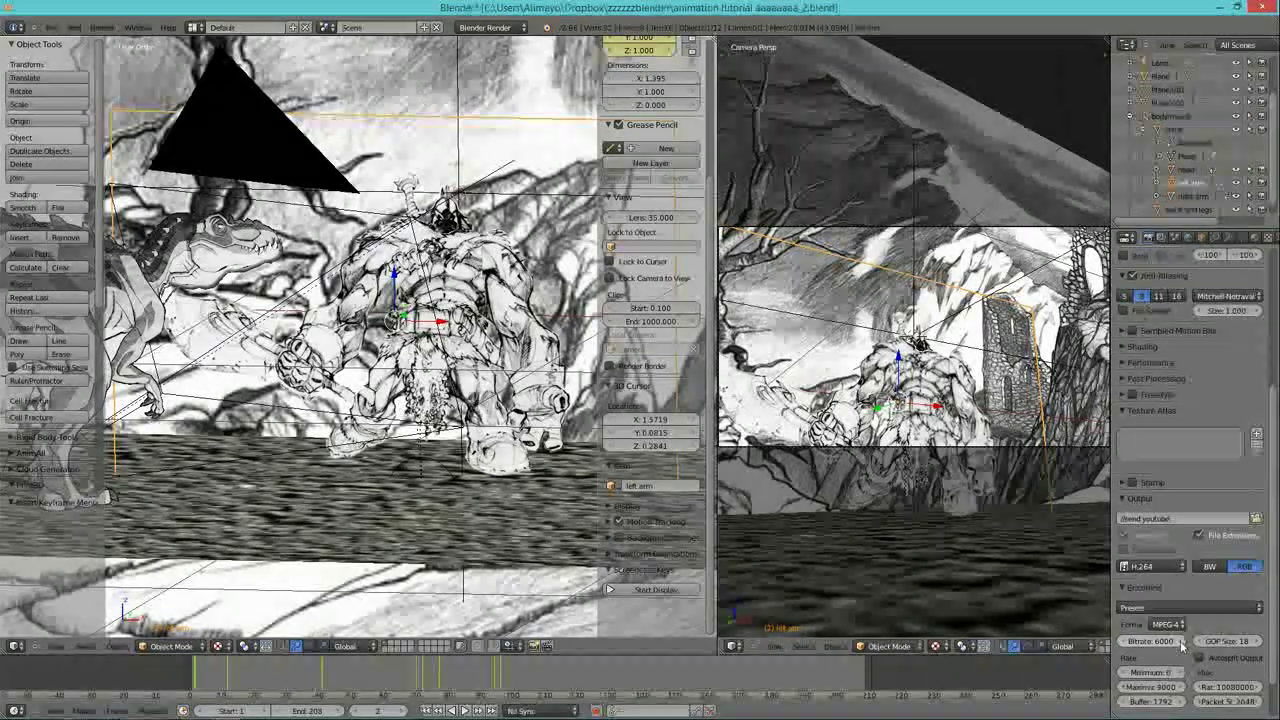
{"action": "left_click_drag", "start_coordinate": [1270, 509], "coordinate": [1274, 551]}
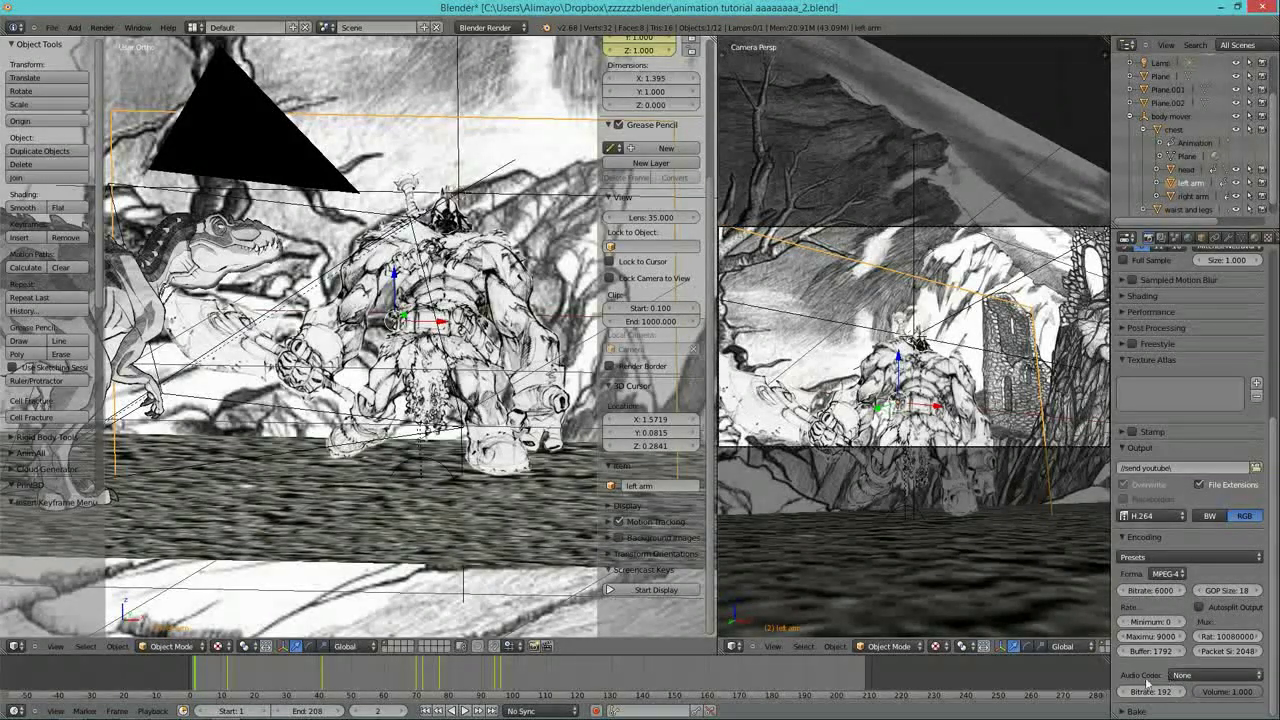
- Set the audio codec in the render output's encoding settings to MP3
{"action": "left_click", "coordinate": [1180, 676]}
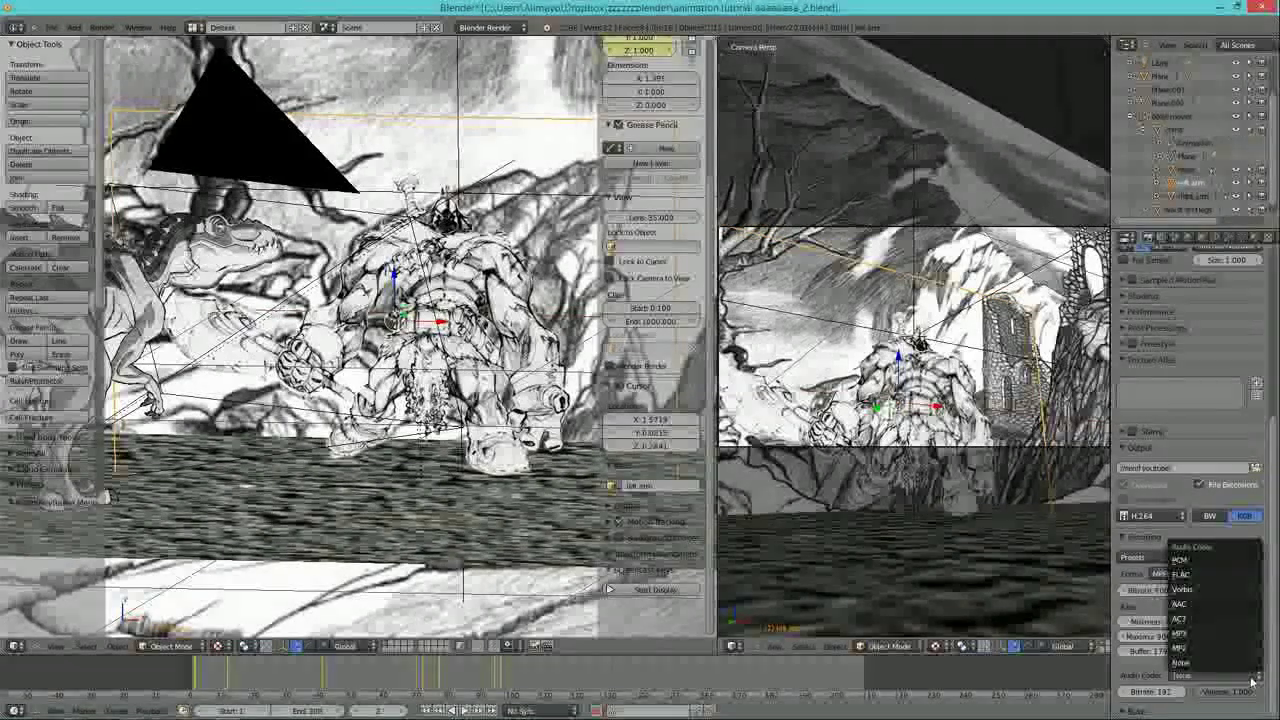
{"action": "left_click", "coordinate": [1190, 636]}
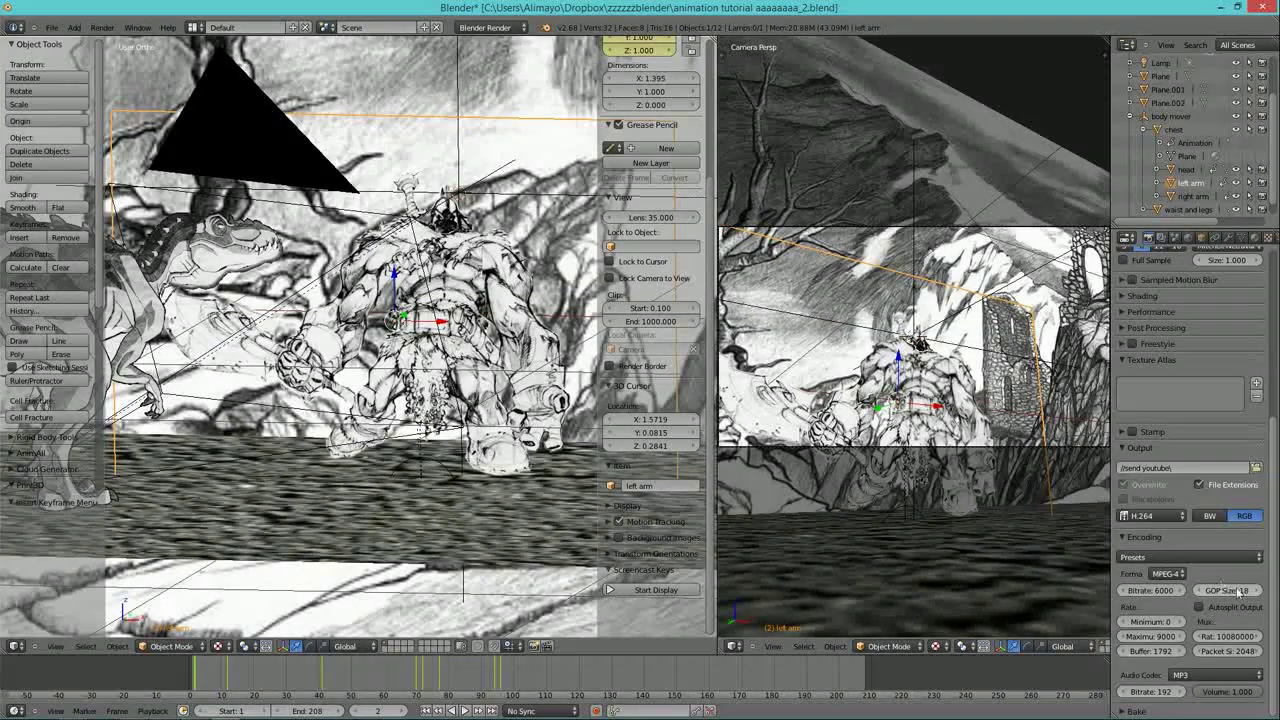
{"action": "left_click_drag", "start_coordinate": [1274, 478], "coordinate": [1274, 297]}
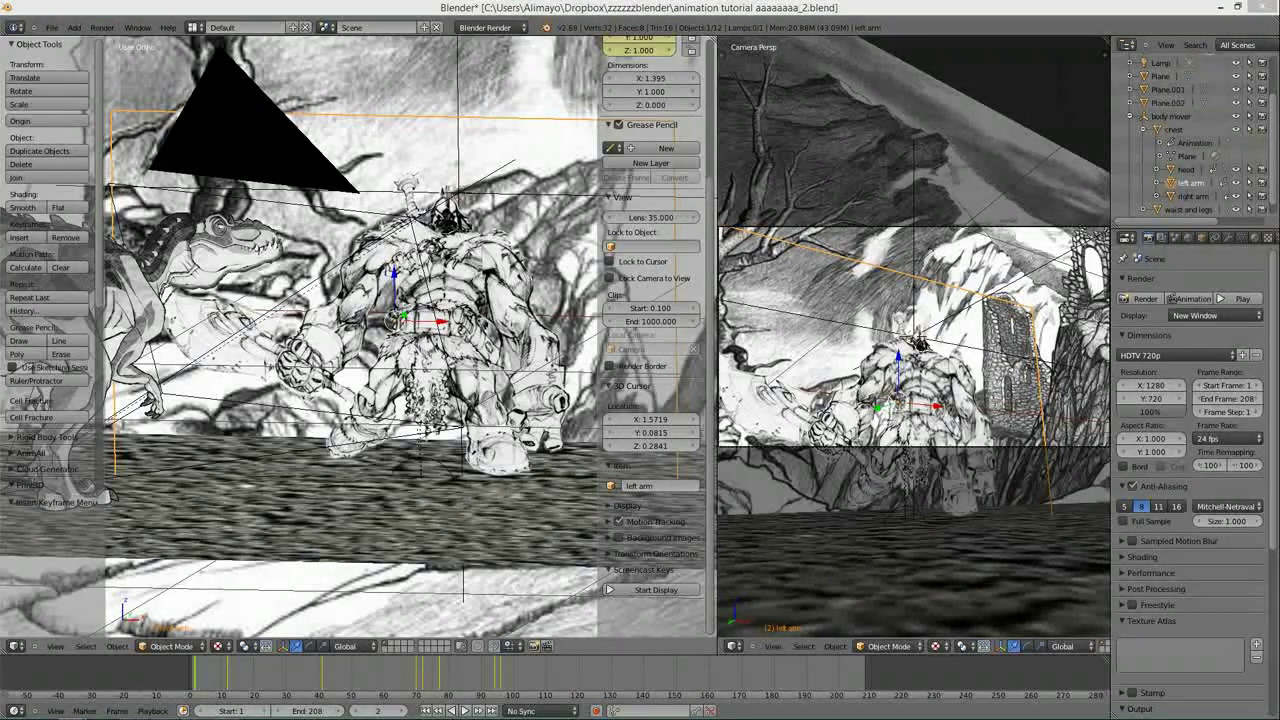
{"action": "key", "text": "alt+Tab"}
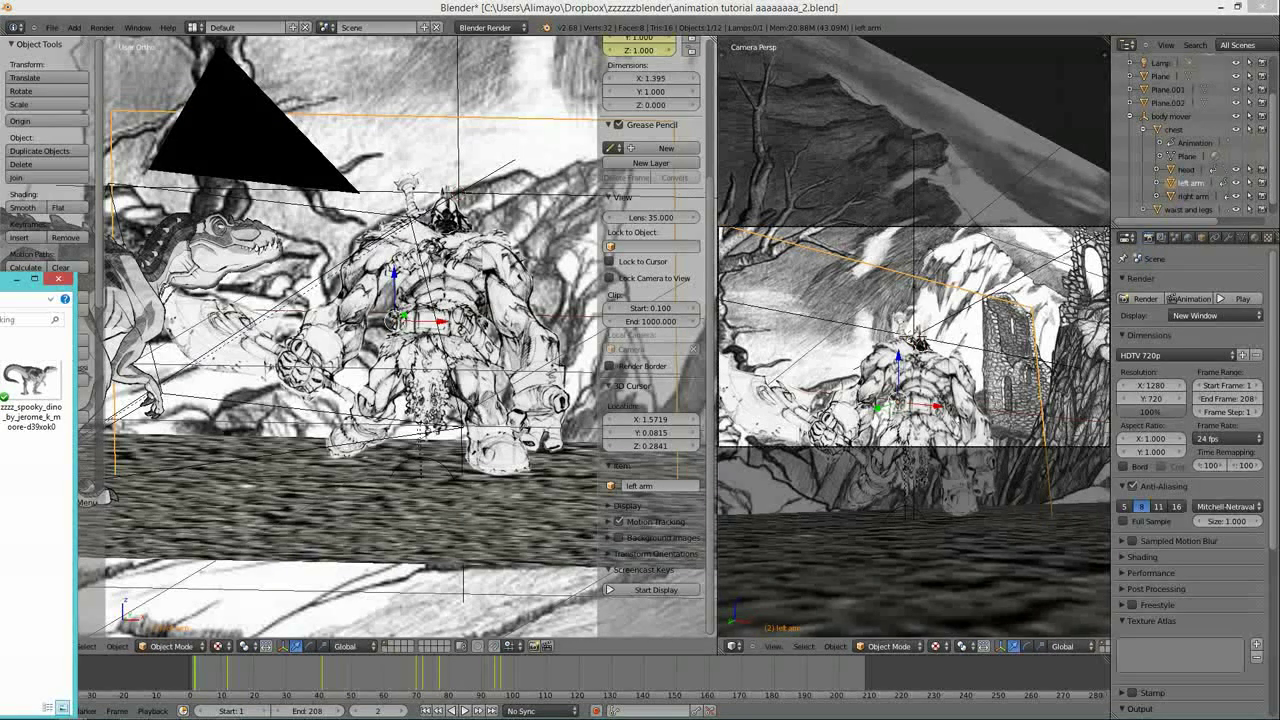
{"action": "scroll", "coordinate": [31, 390], "scroll_direction": "down", "scroll_amount": 1}
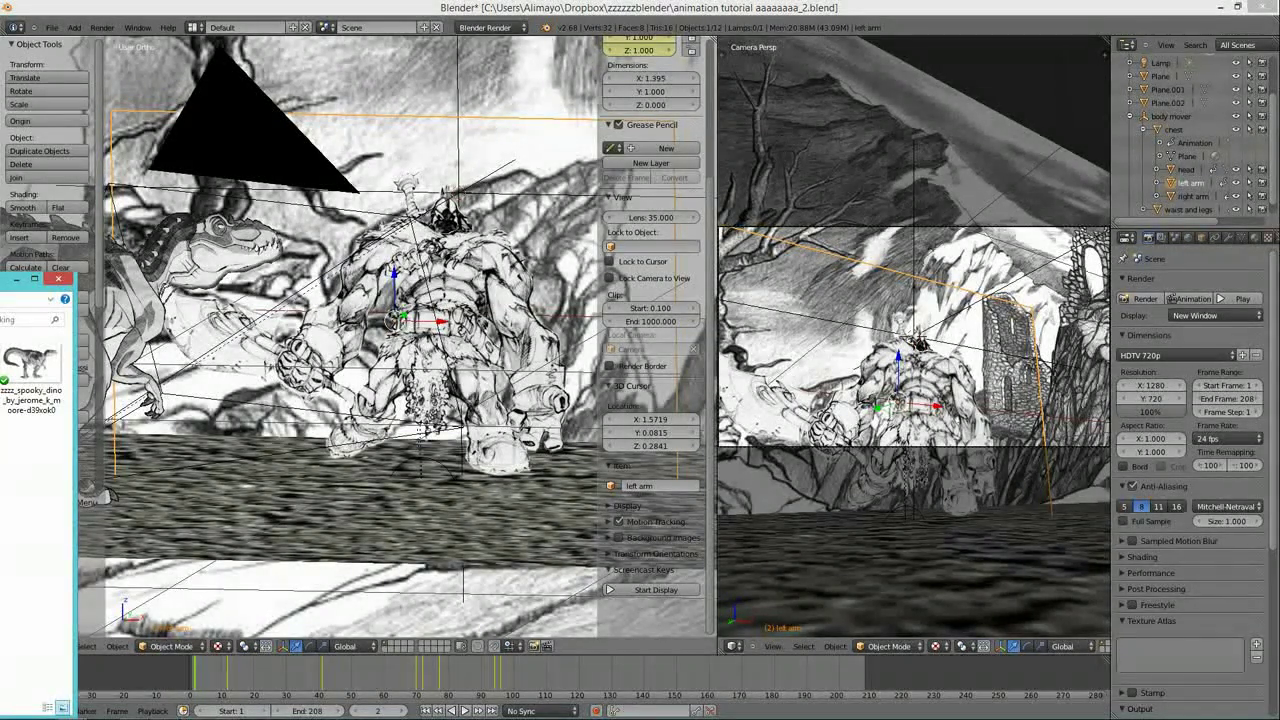
{"action": "left_click", "coordinate": [59, 279]}
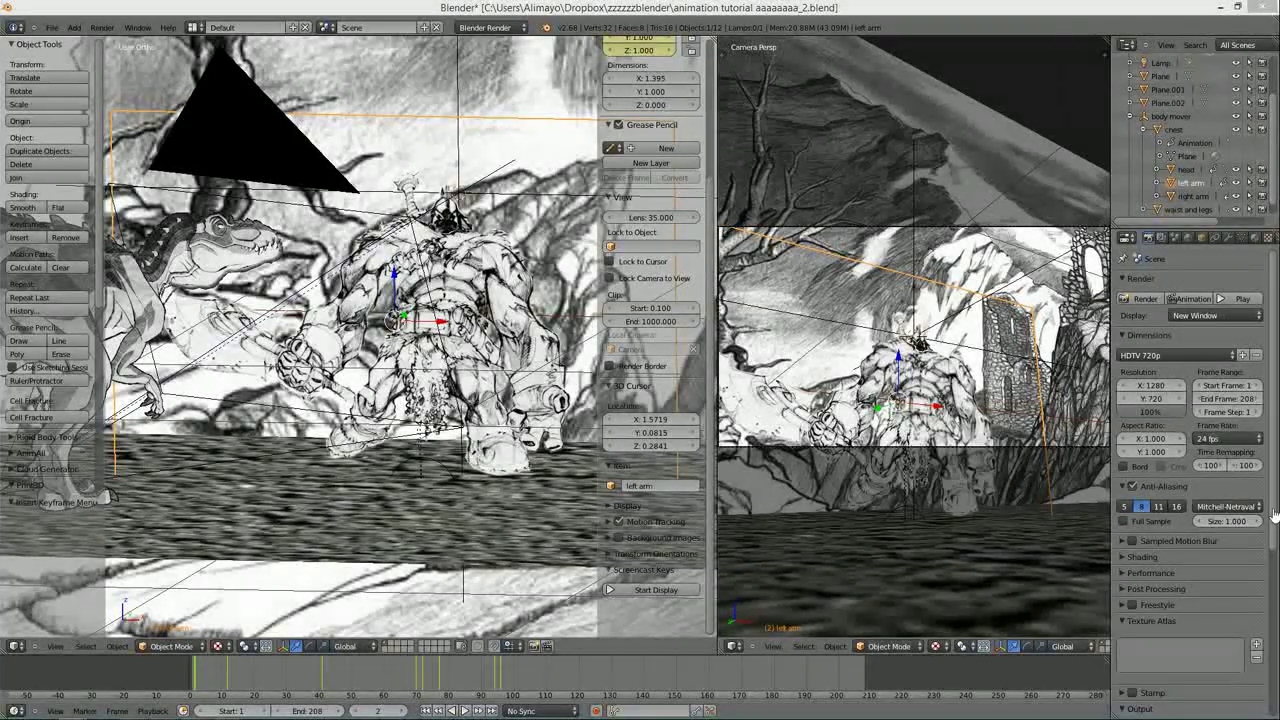
- Recheck the output and encoding settings, start rendering the animation, and close the render window after the first few frames
{"action": "left_click_drag", "start_coordinate": [1275, 530], "coordinate": [1275, 633]}
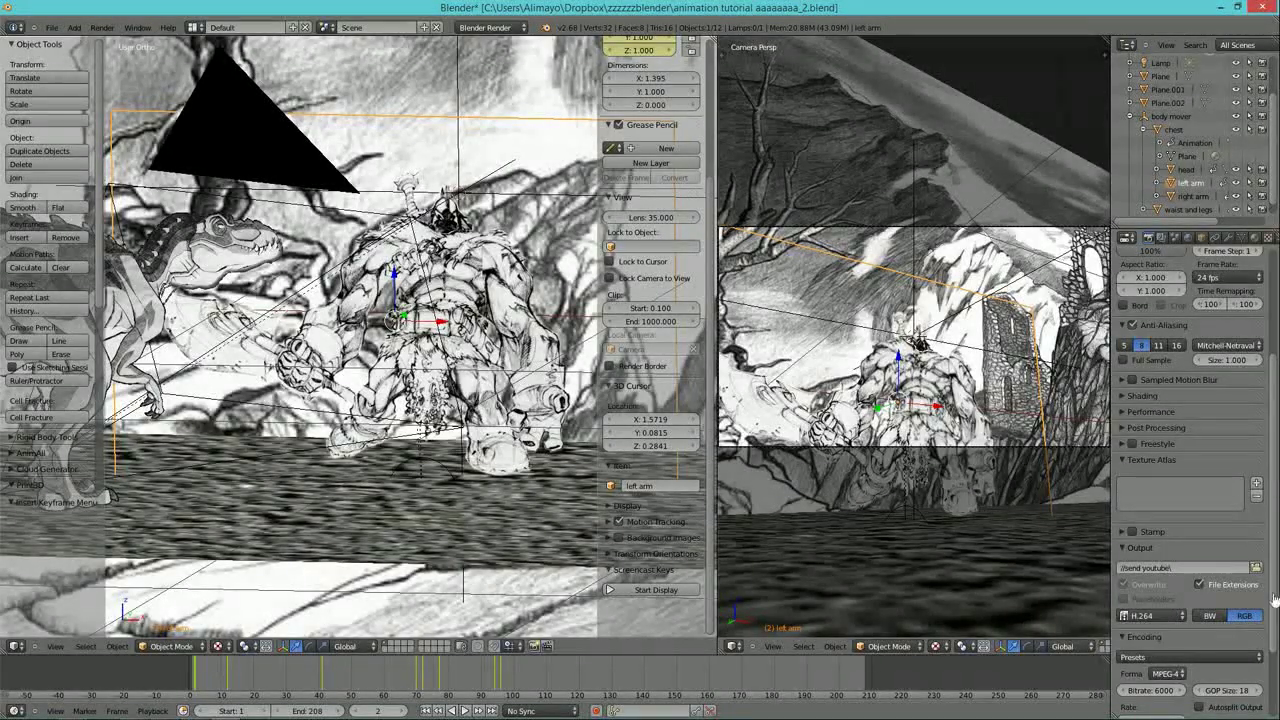
{"action": "scroll", "coordinate": [1275, 597], "scroll_direction": "down", "scroll_amount": 2}
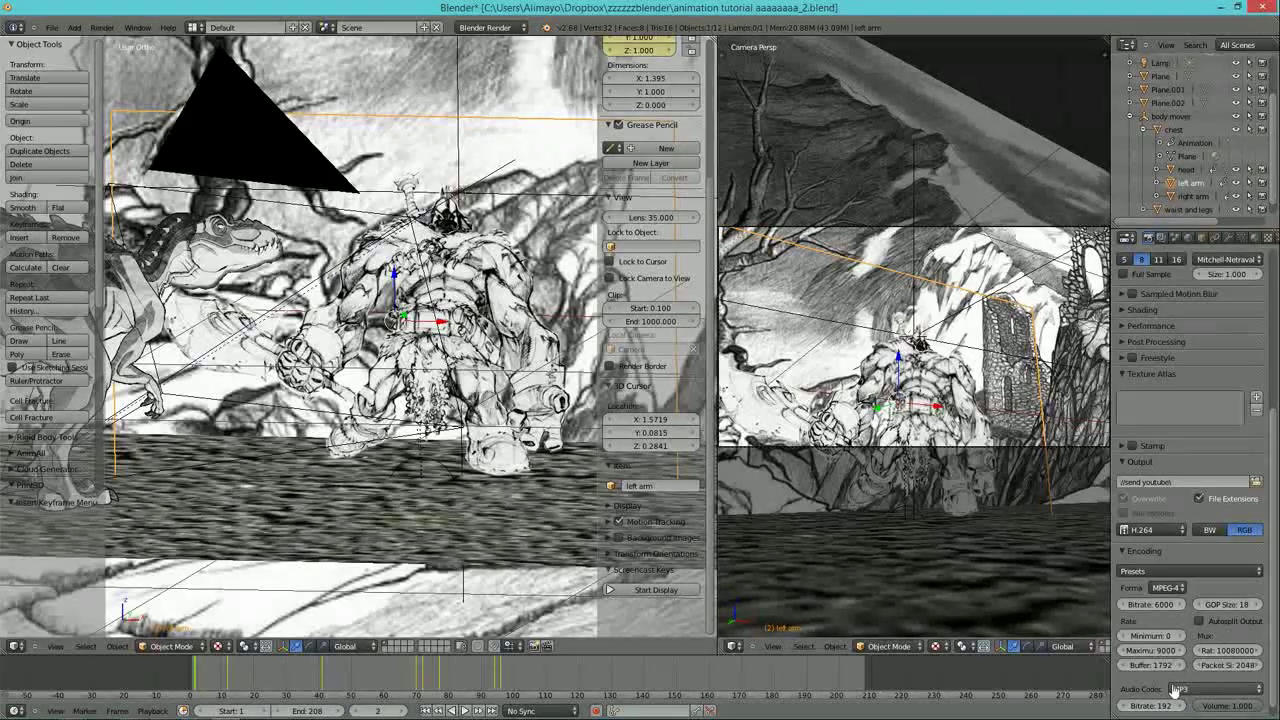
{"action": "scroll", "coordinate": [1275, 337], "scroll_direction": "up", "scroll_amount": 6}
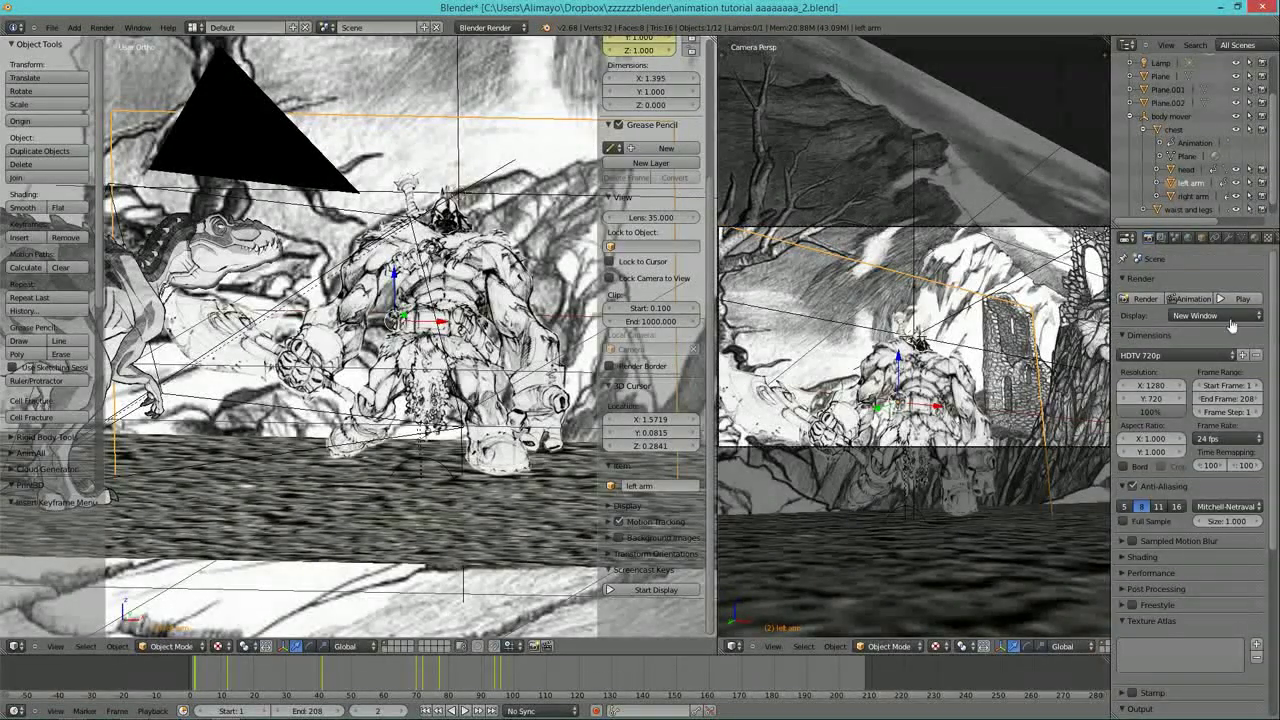
{"action": "left_click", "coordinate": [1190, 300]}
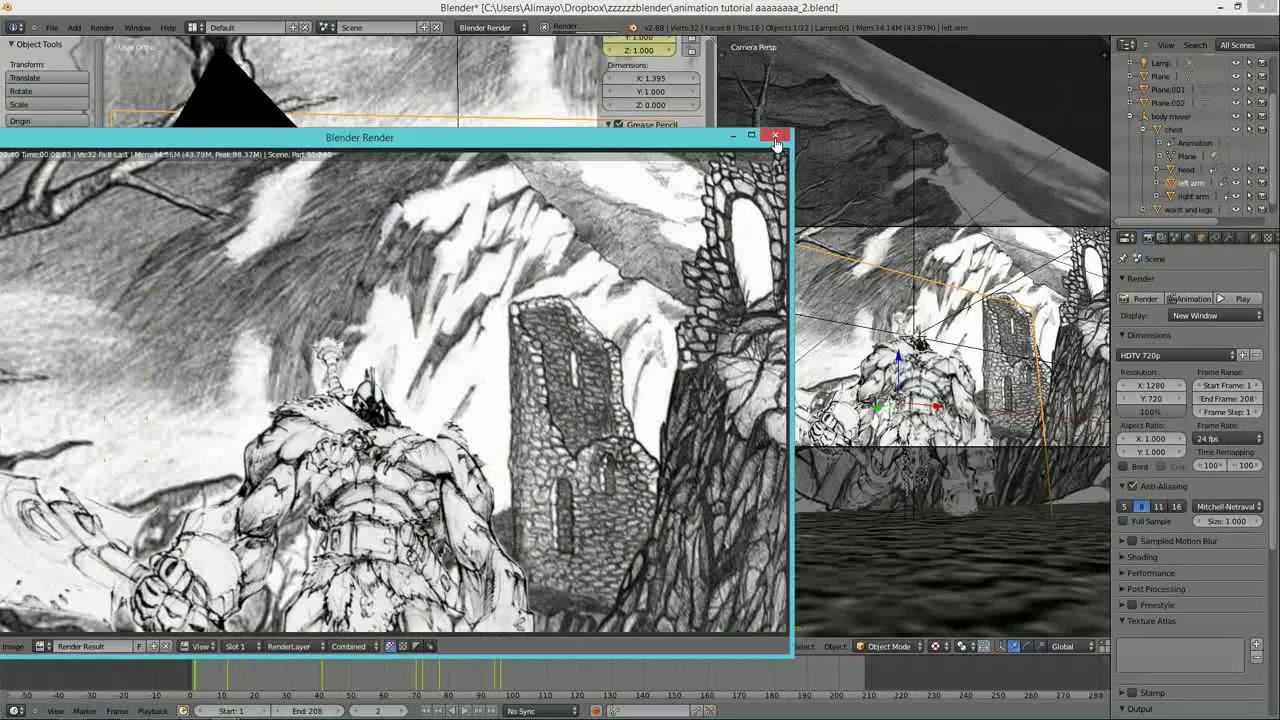
{"action": "left_click", "coordinate": [776, 138]}
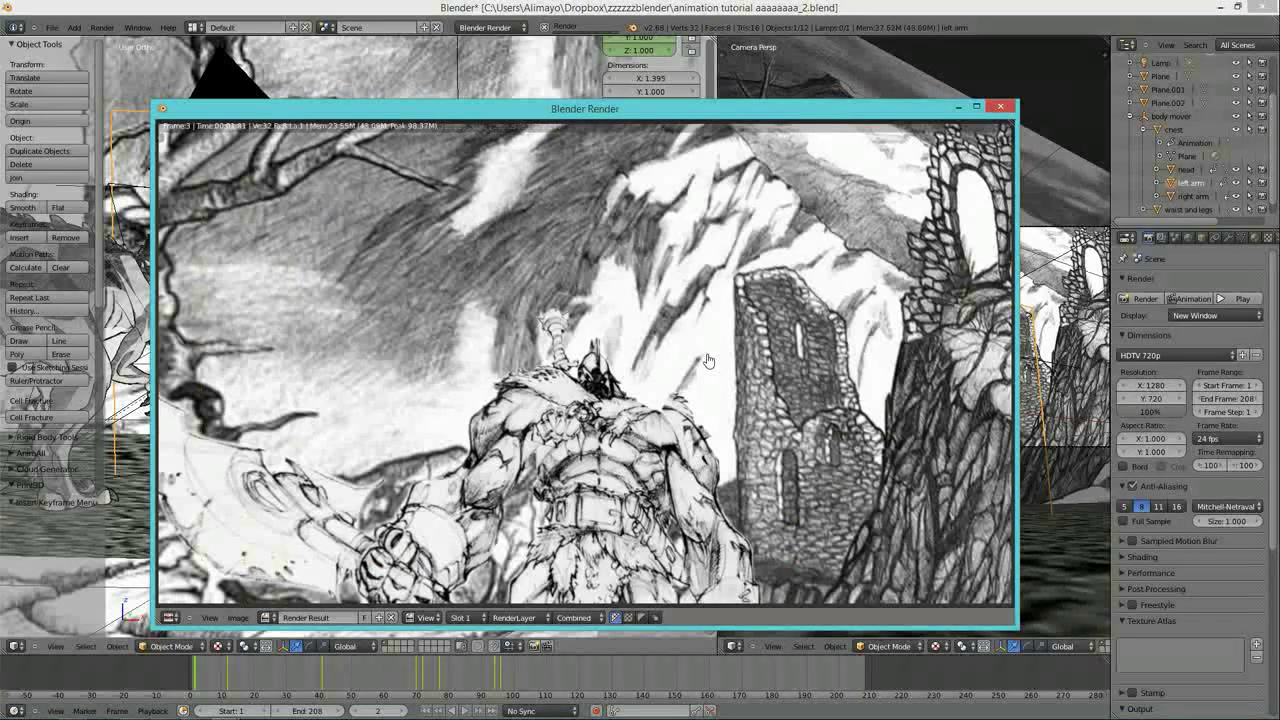
{"action": "left_click", "coordinate": [1001, 106]}
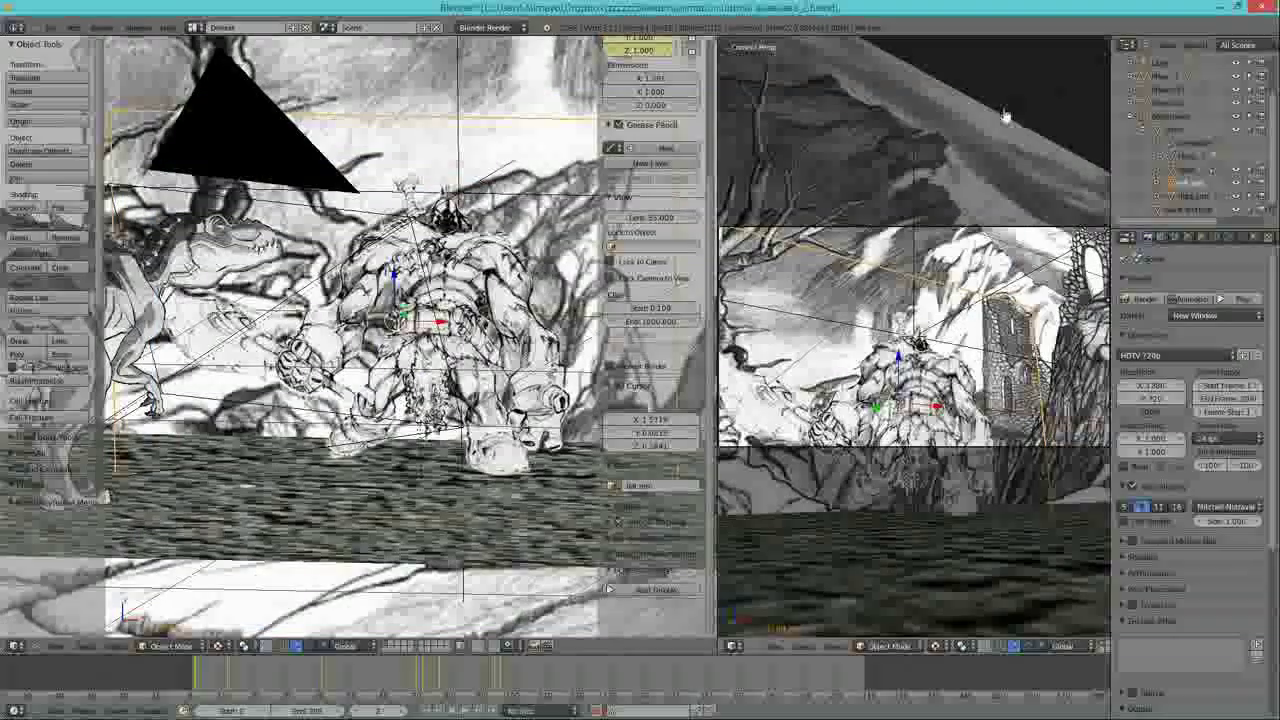